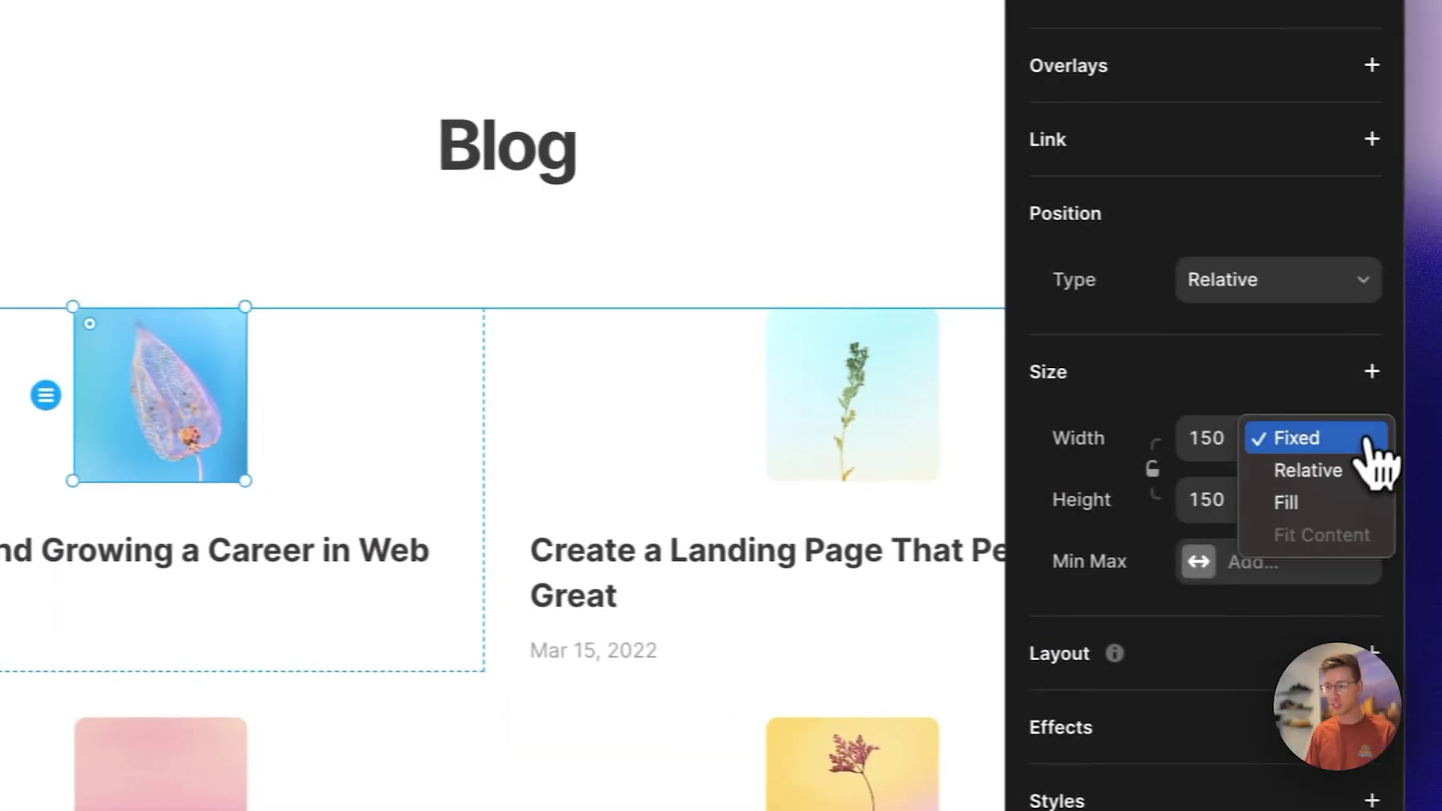
In the finished preview, set a card image to Fill width and turn the card into a component
left_click(1281, 502)
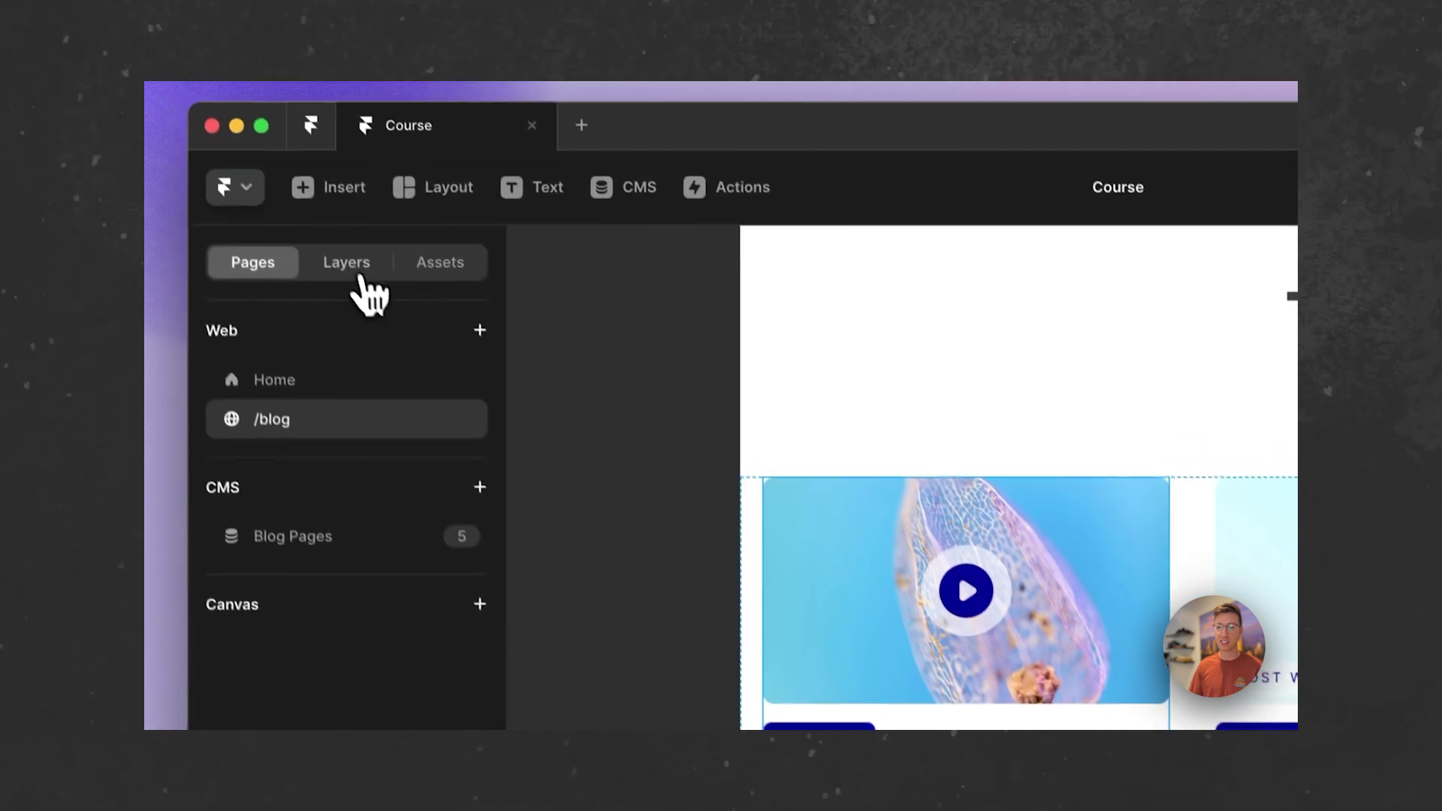
left_click(271, 114)
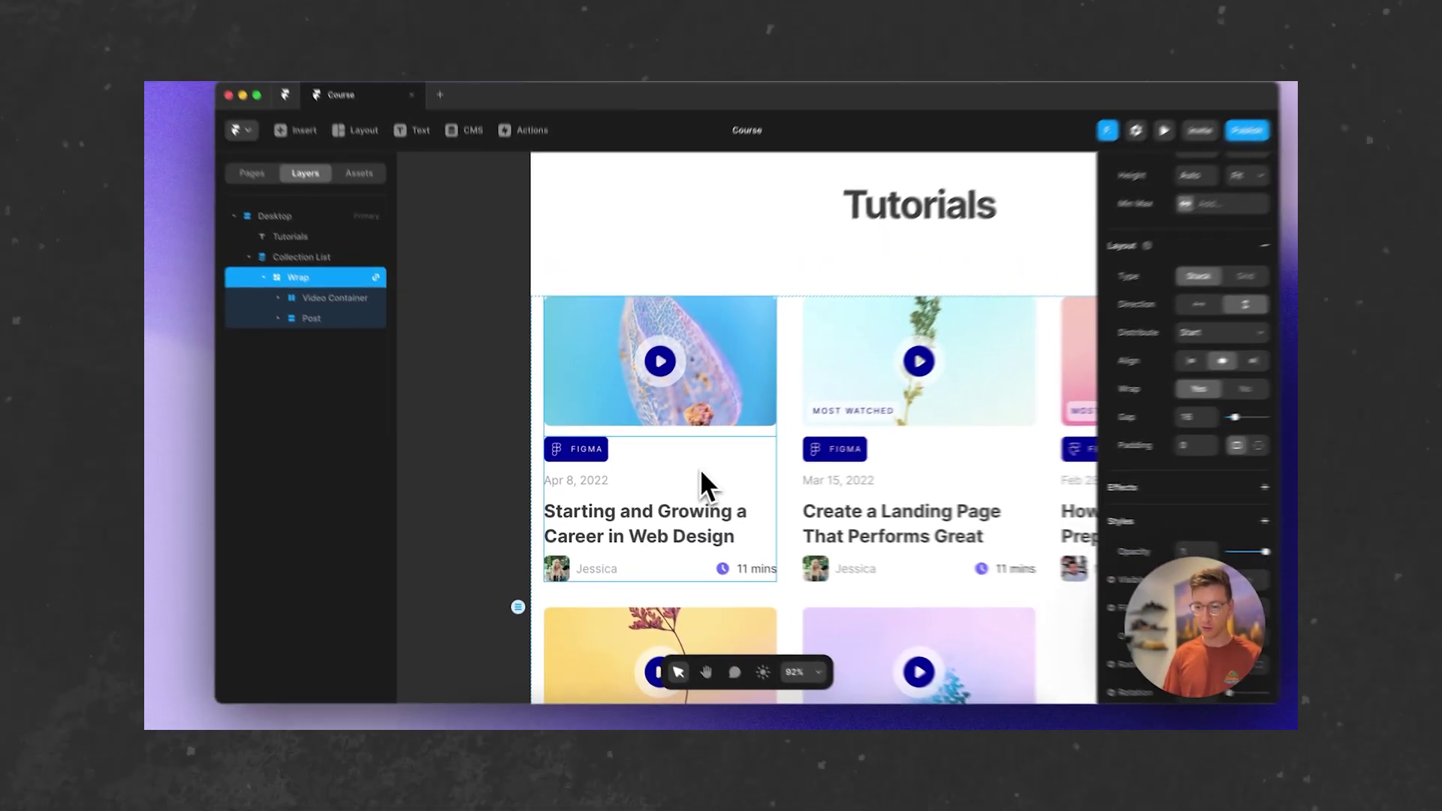
key("super+alt+k")
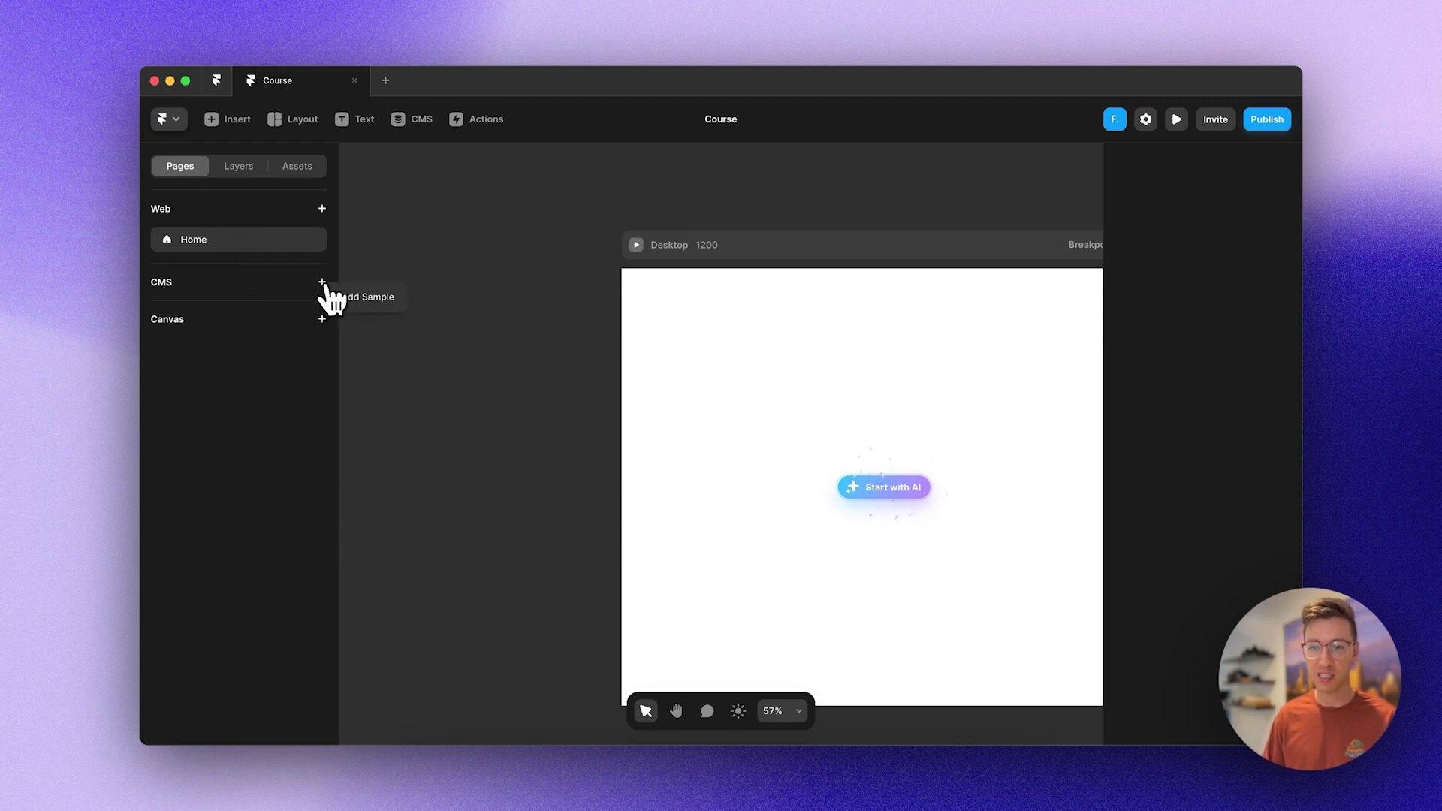
Add the Sample Blog collection, dismiss its intro, review the Blog Pages detail page, and return to /blog
left_click(374, 299)
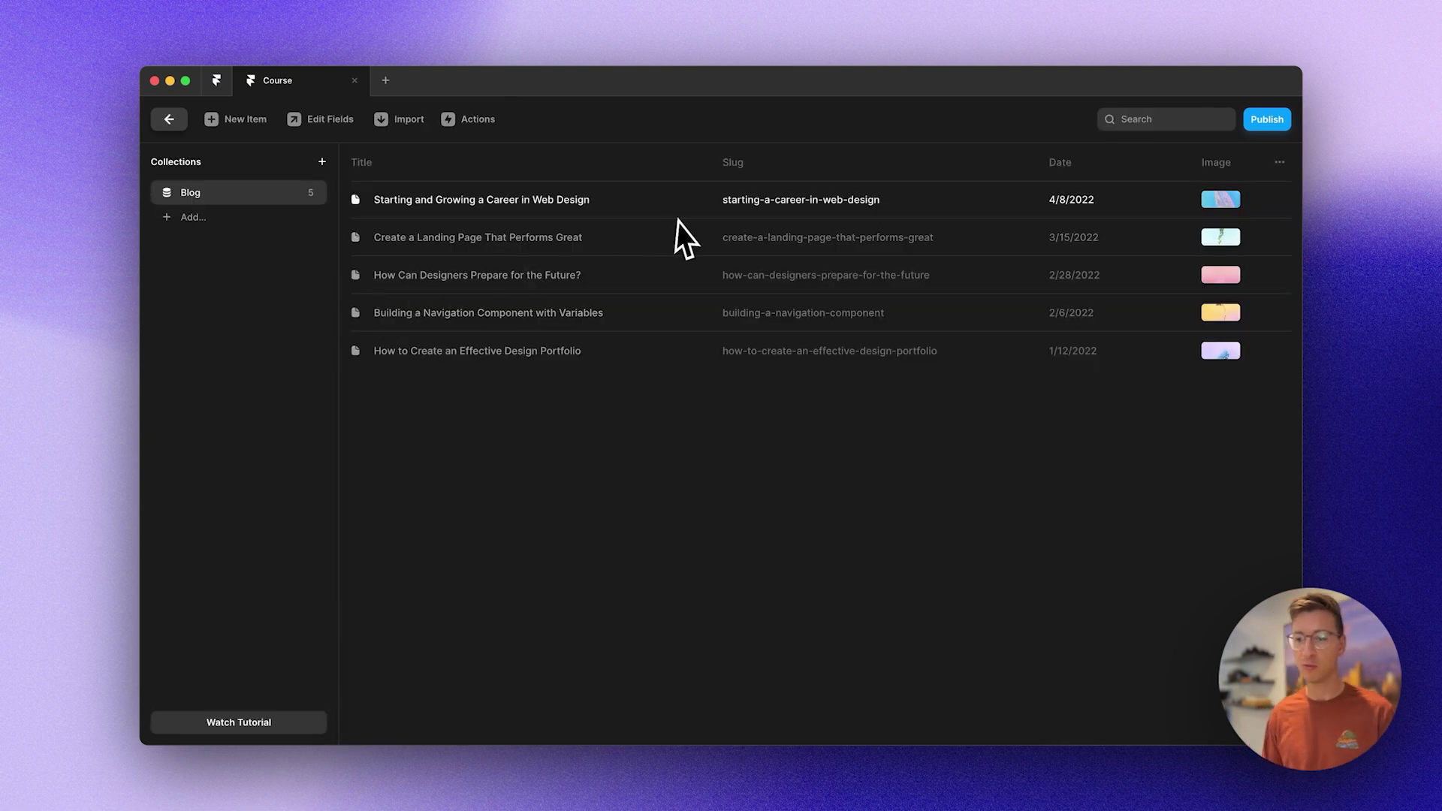
left_click(179, 127)
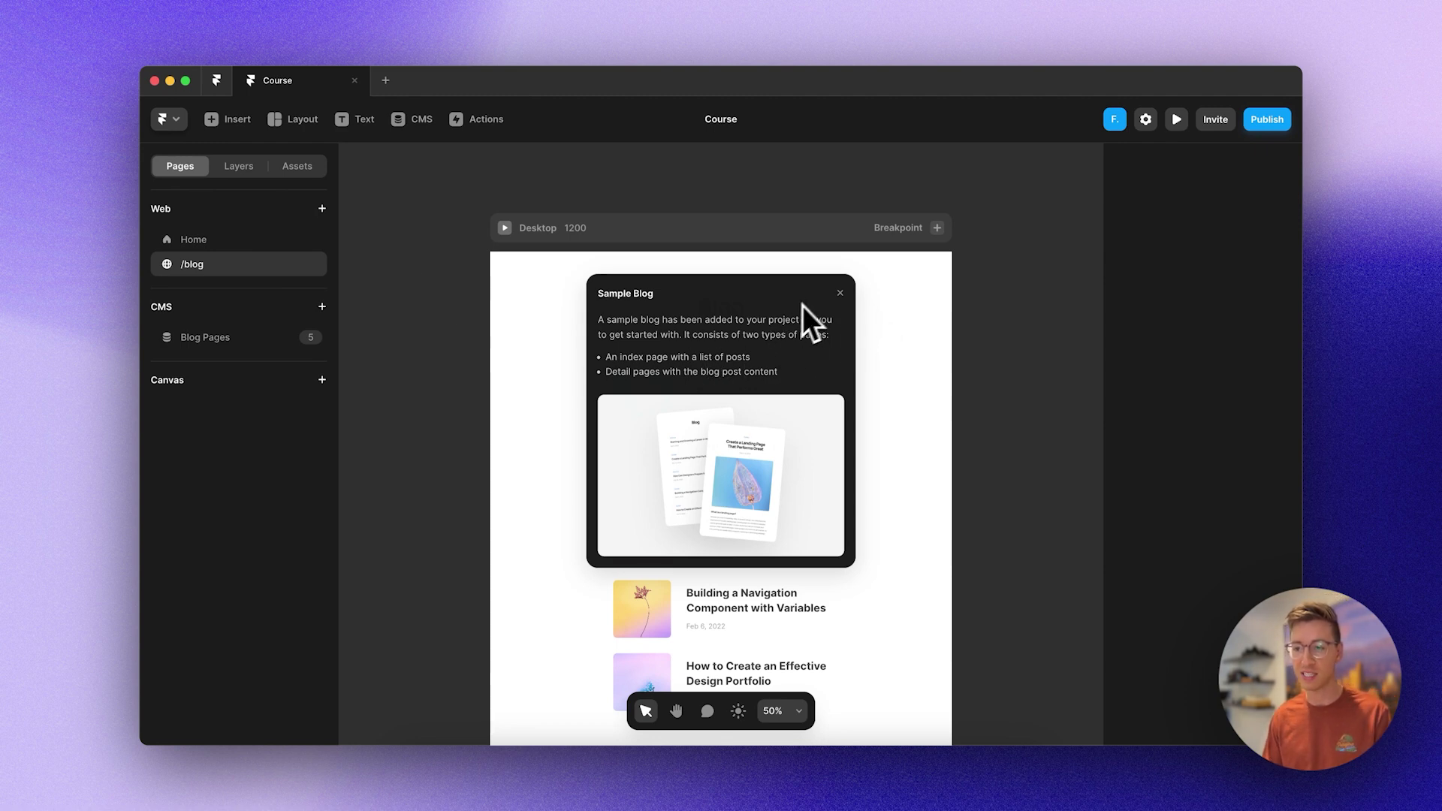
left_click(842, 295)
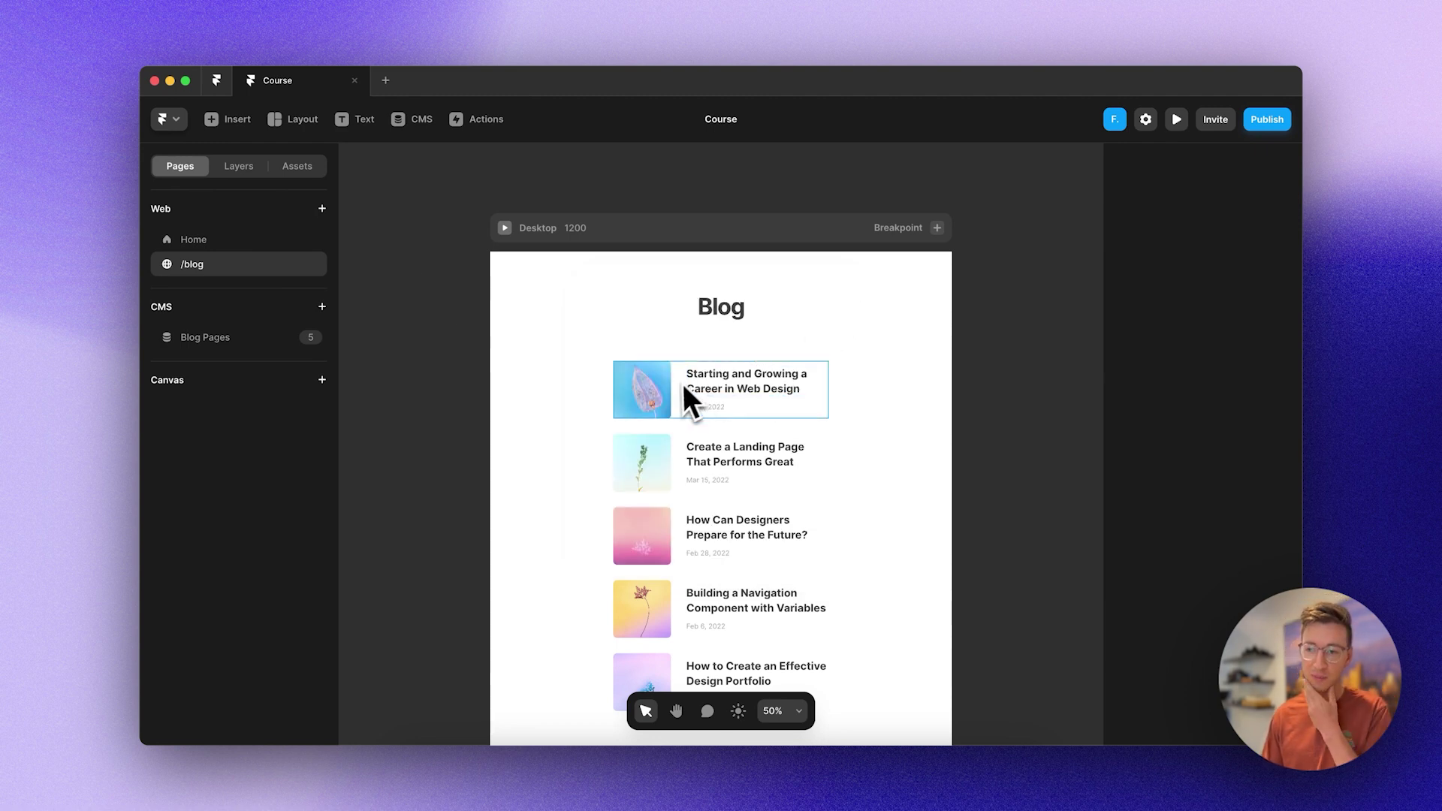
left_click(197, 337)
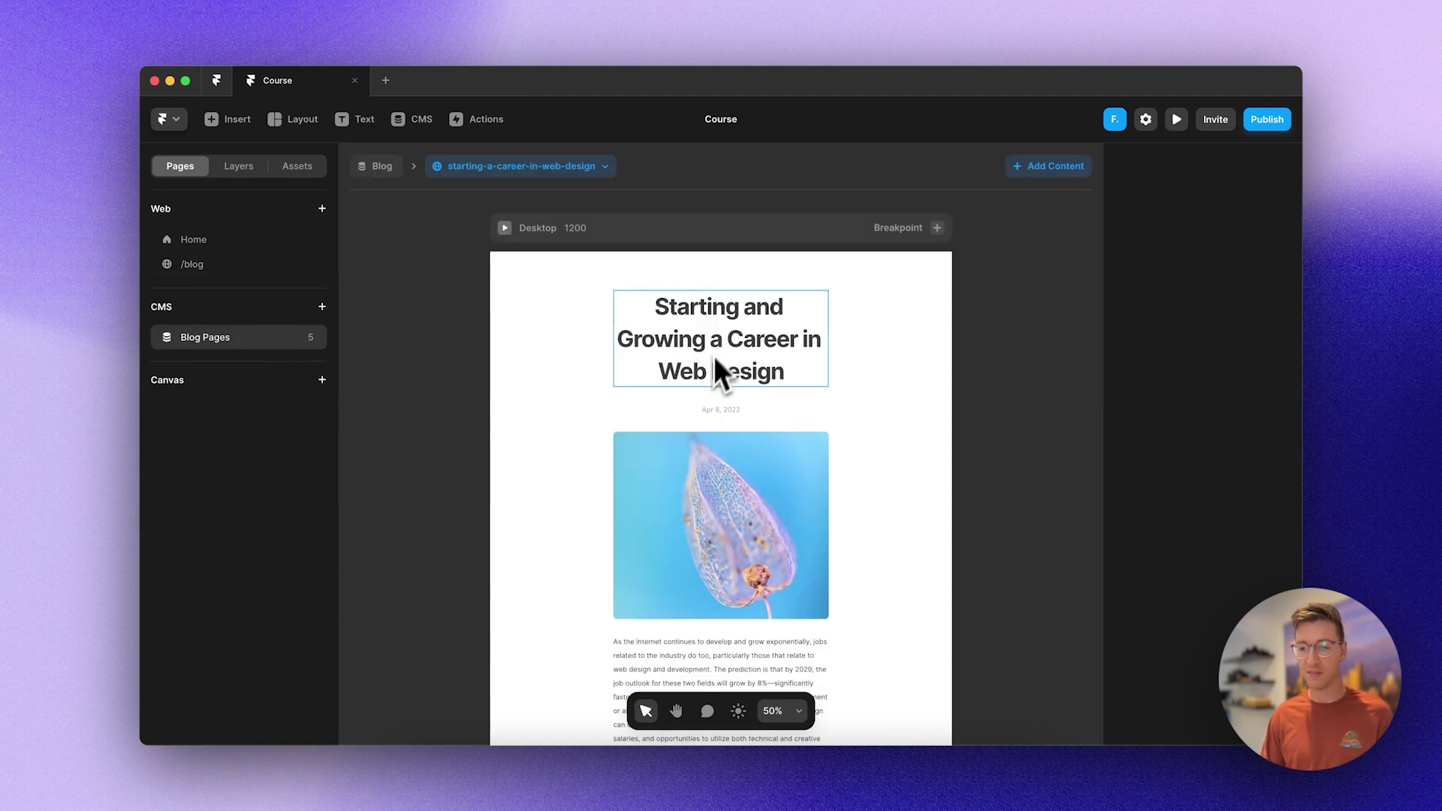
scroll(718, 335, "down", 2)
left_click(180, 265)
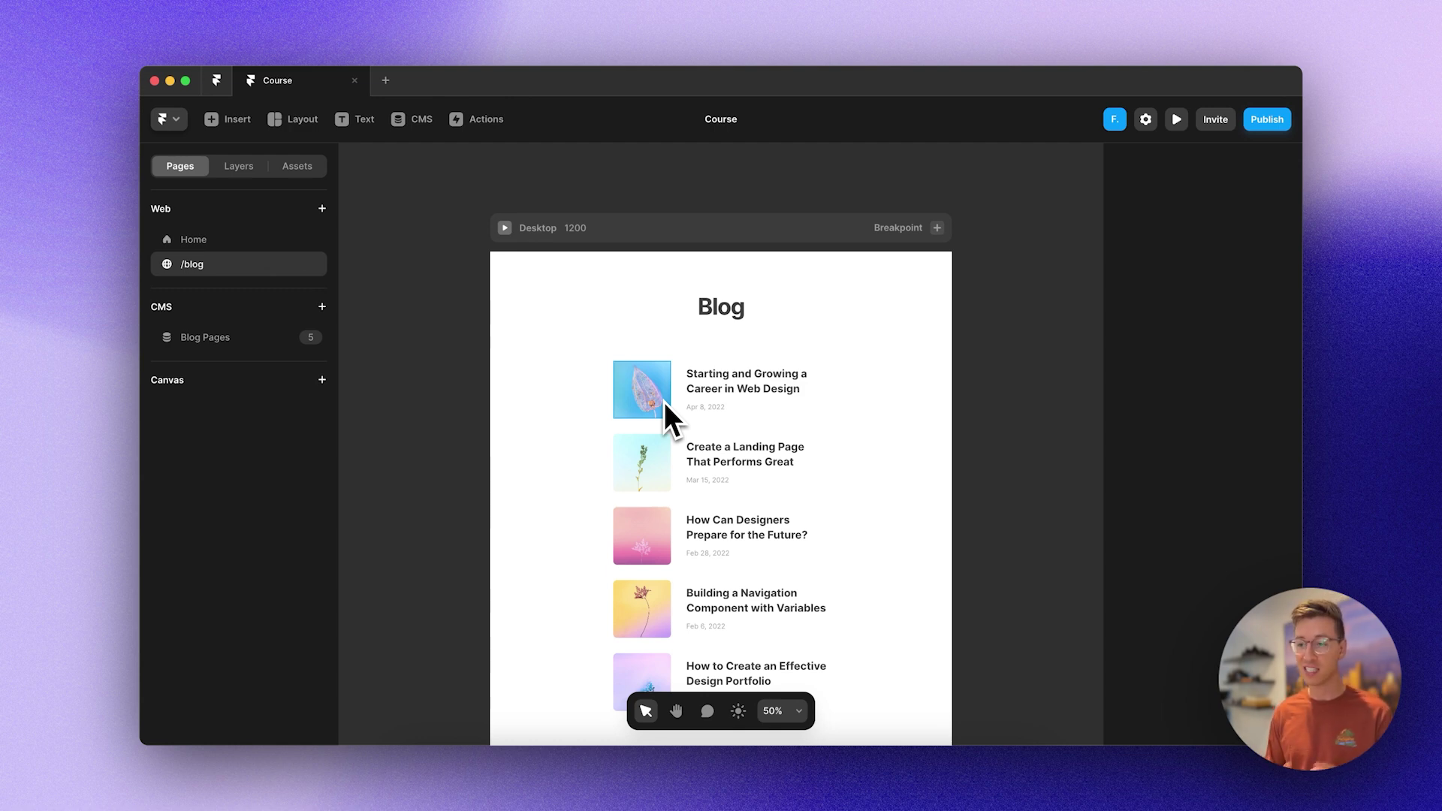
Paste the Columns, Most Watched and Author components beside the /blog page and fit everything in view
scroll(664, 403, "left", 5)
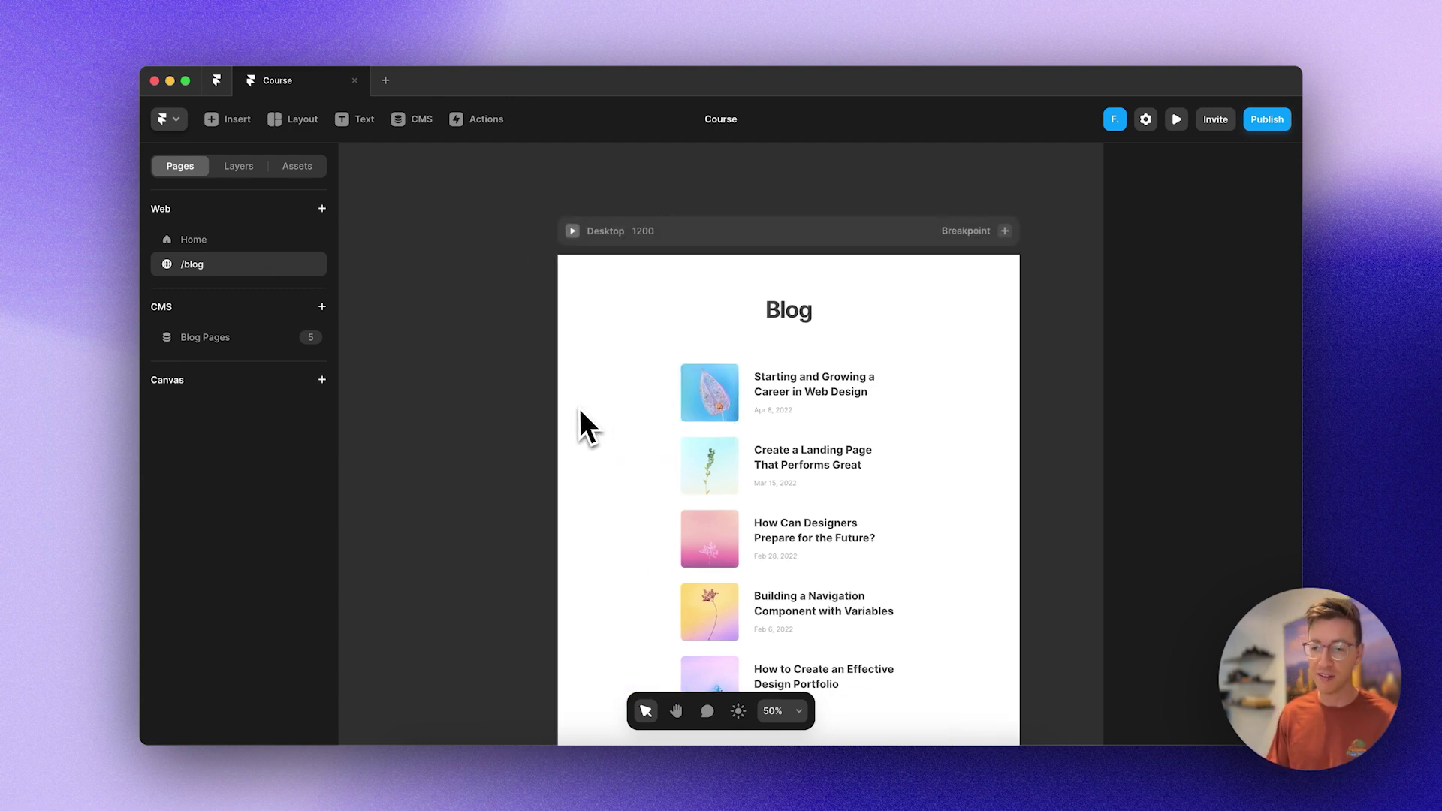
scroll(555, 403, "left", 3)
scroll(534, 406, "up", 4)
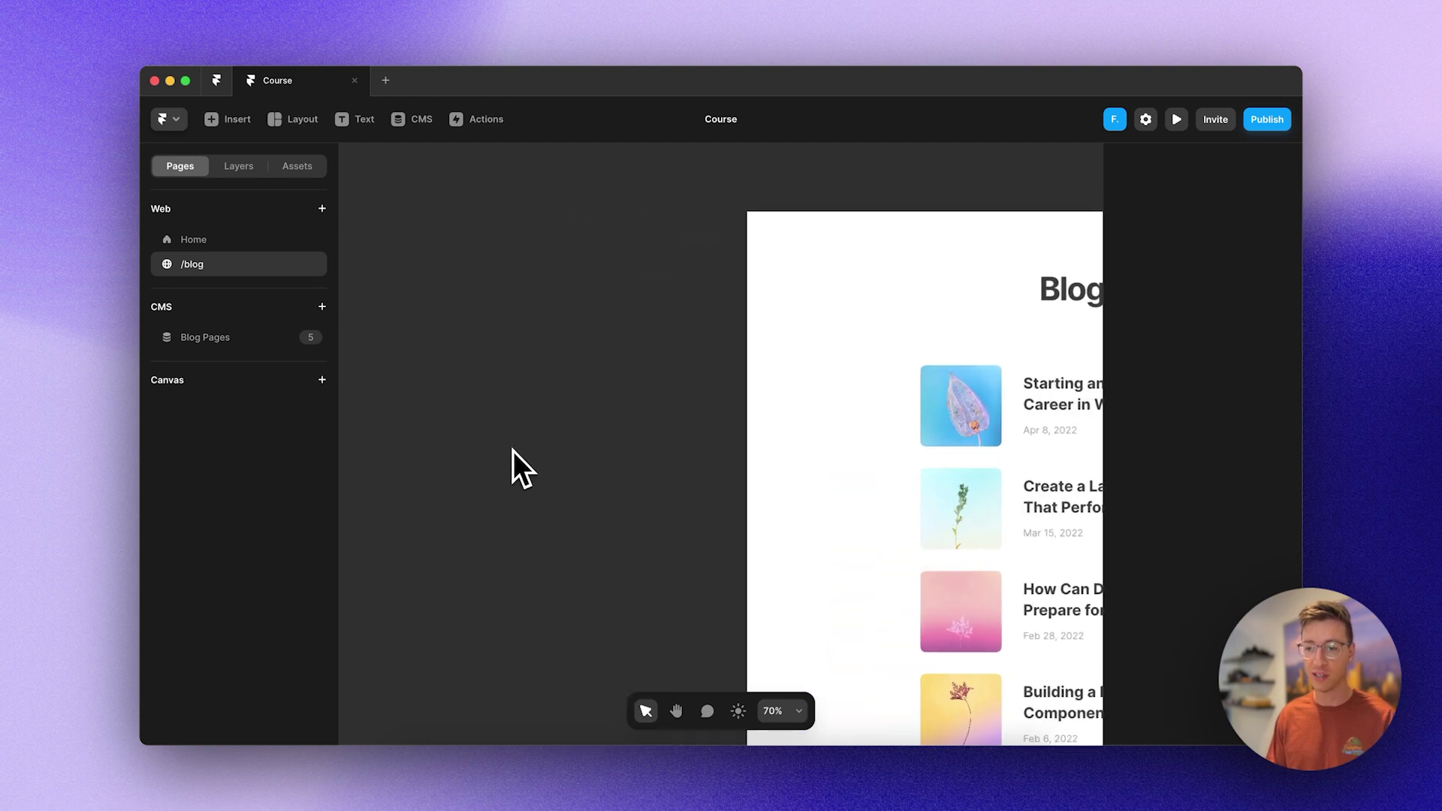
scroll(512, 450, "up", 4)
key("super+v")
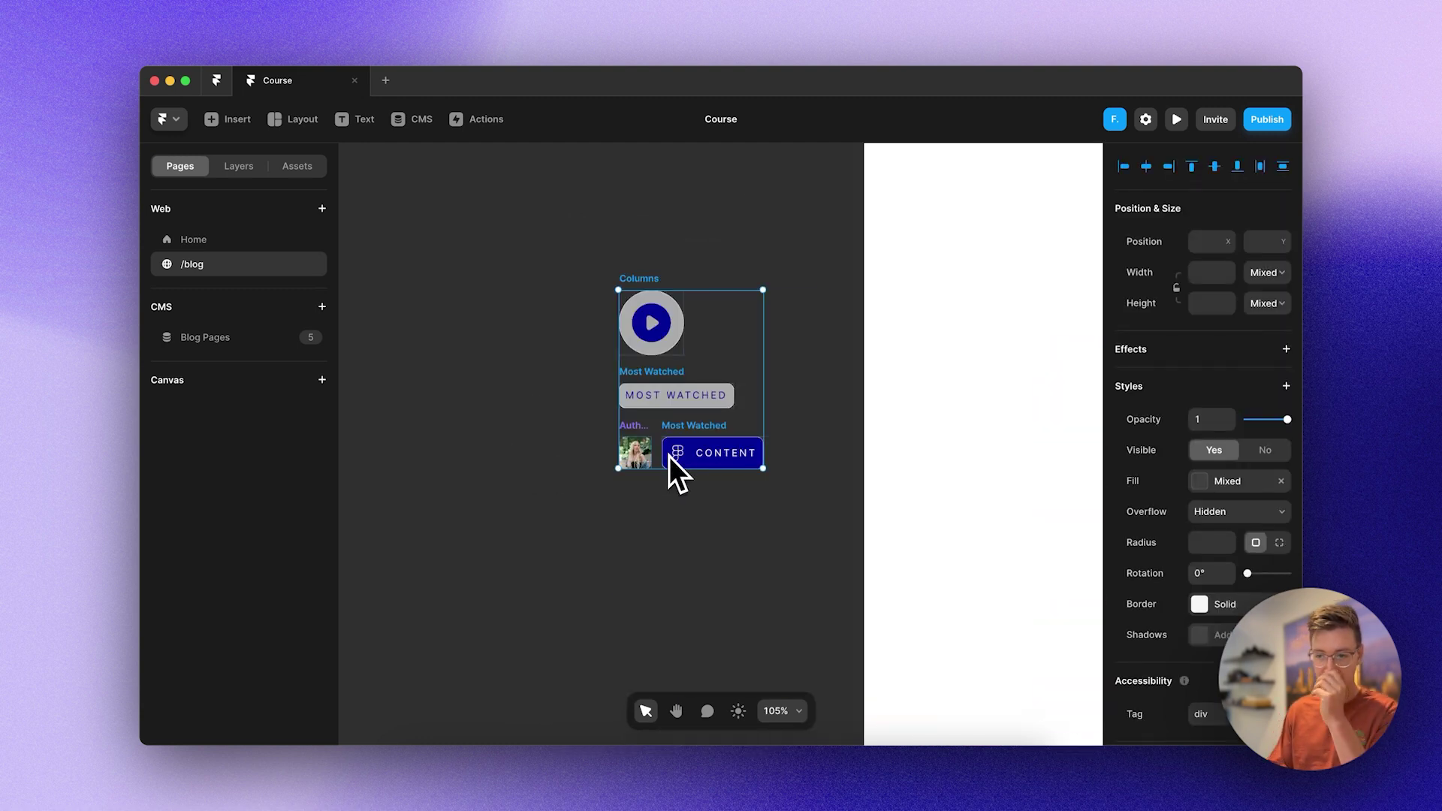
left_click(556, 426)
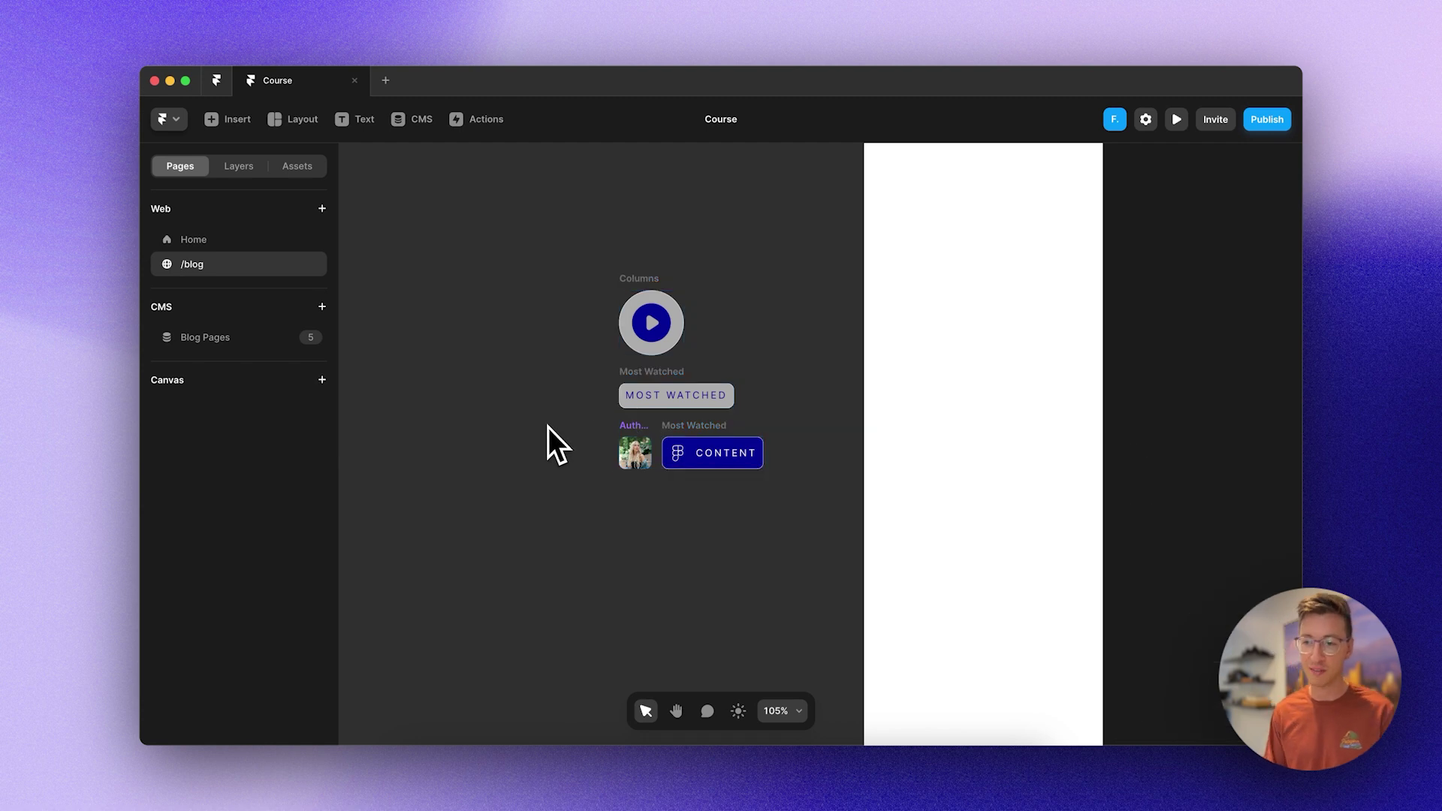
key("shift+1")
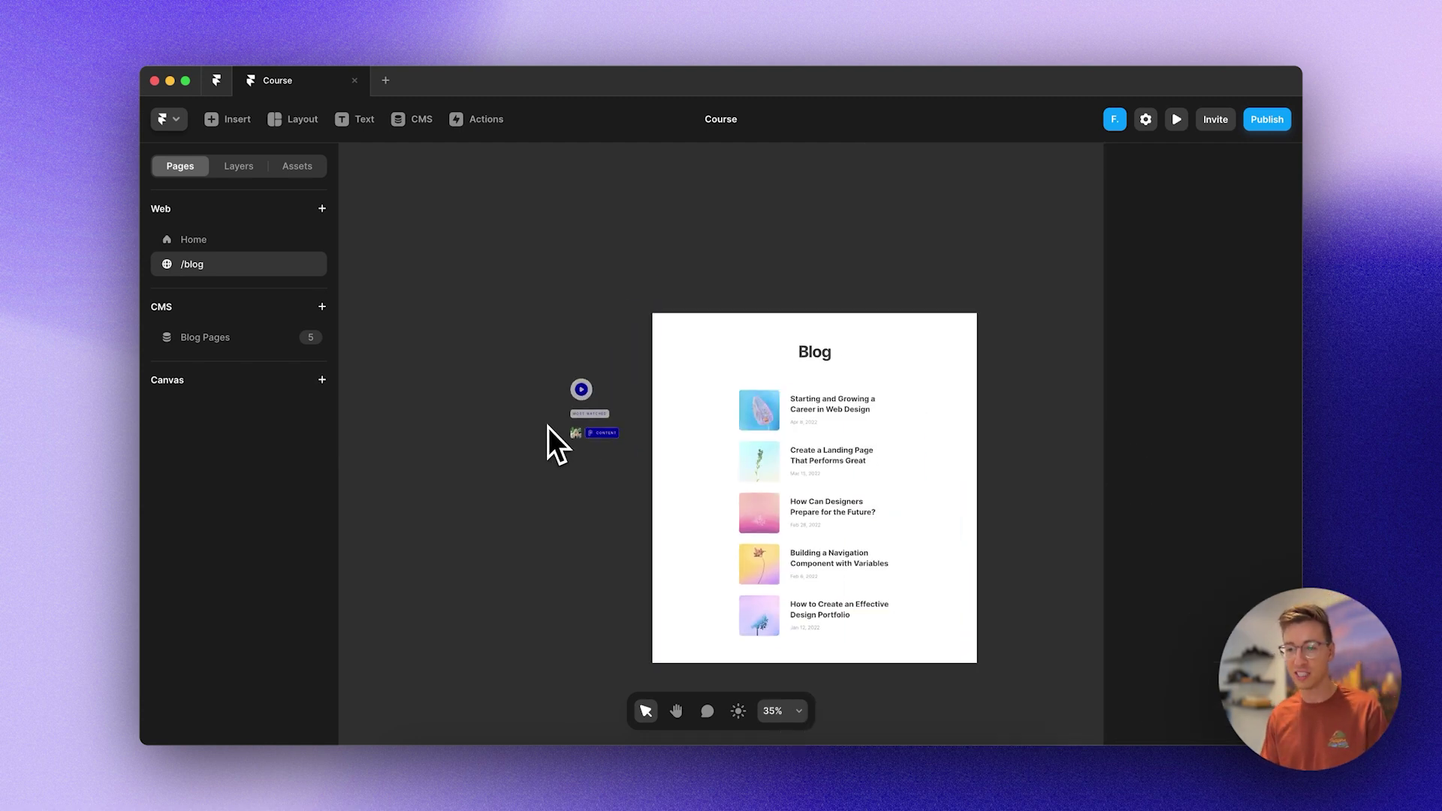
scroll(755, 431, "up", 5)
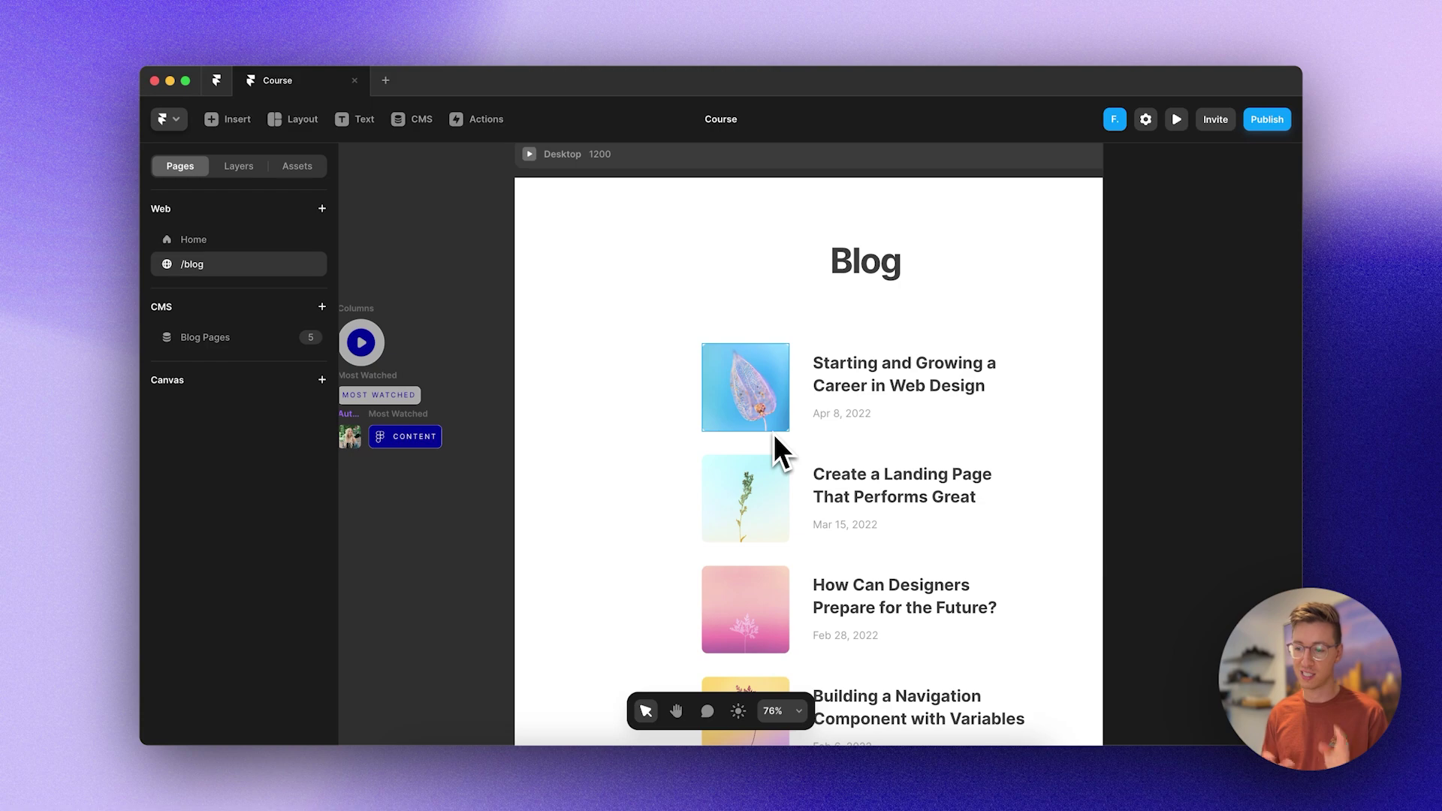
left_click(774, 434)
scroll(834, 439, "down", 3)
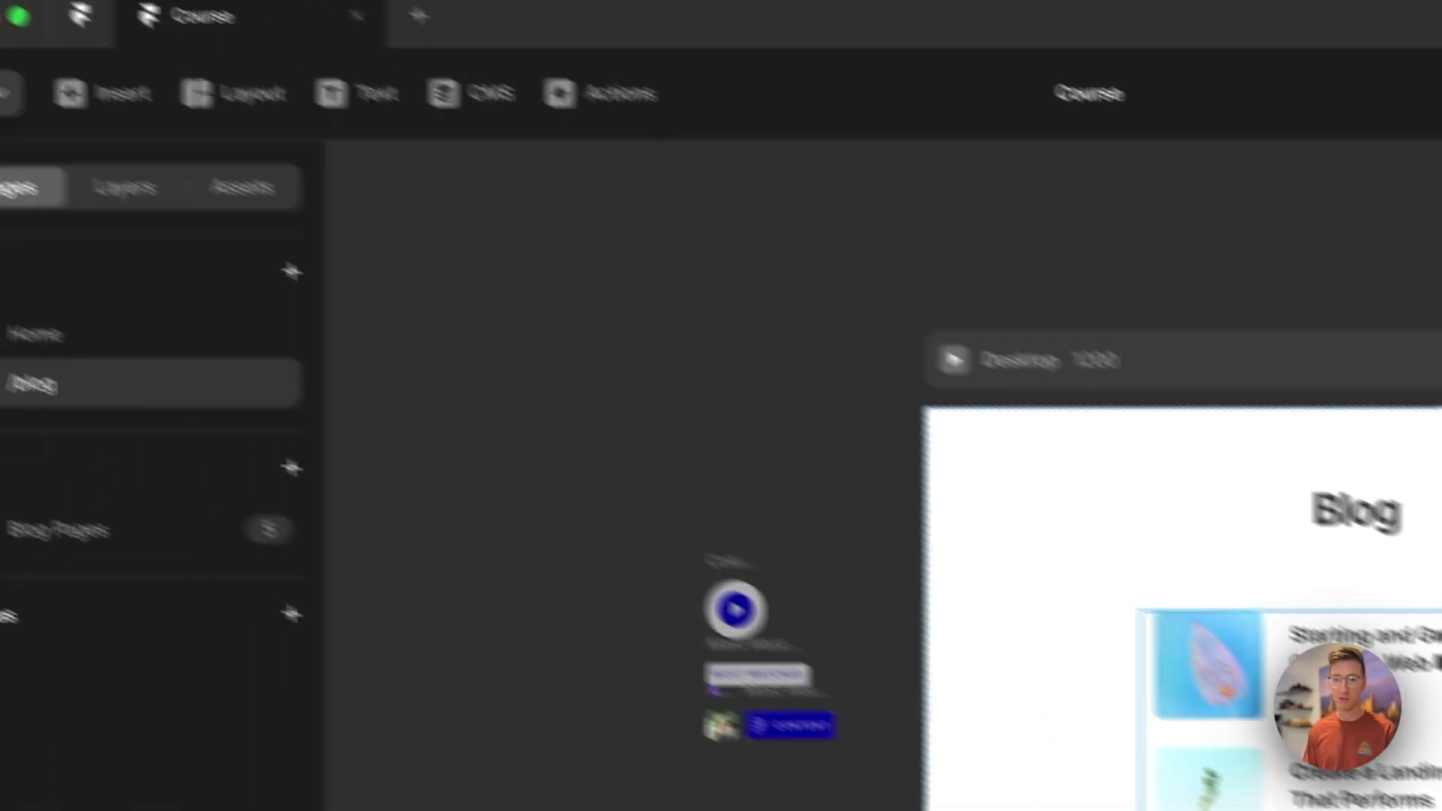
Switch the blog Collection List to a Grid layout with a maximum width of 1200
left_click(122, 187)
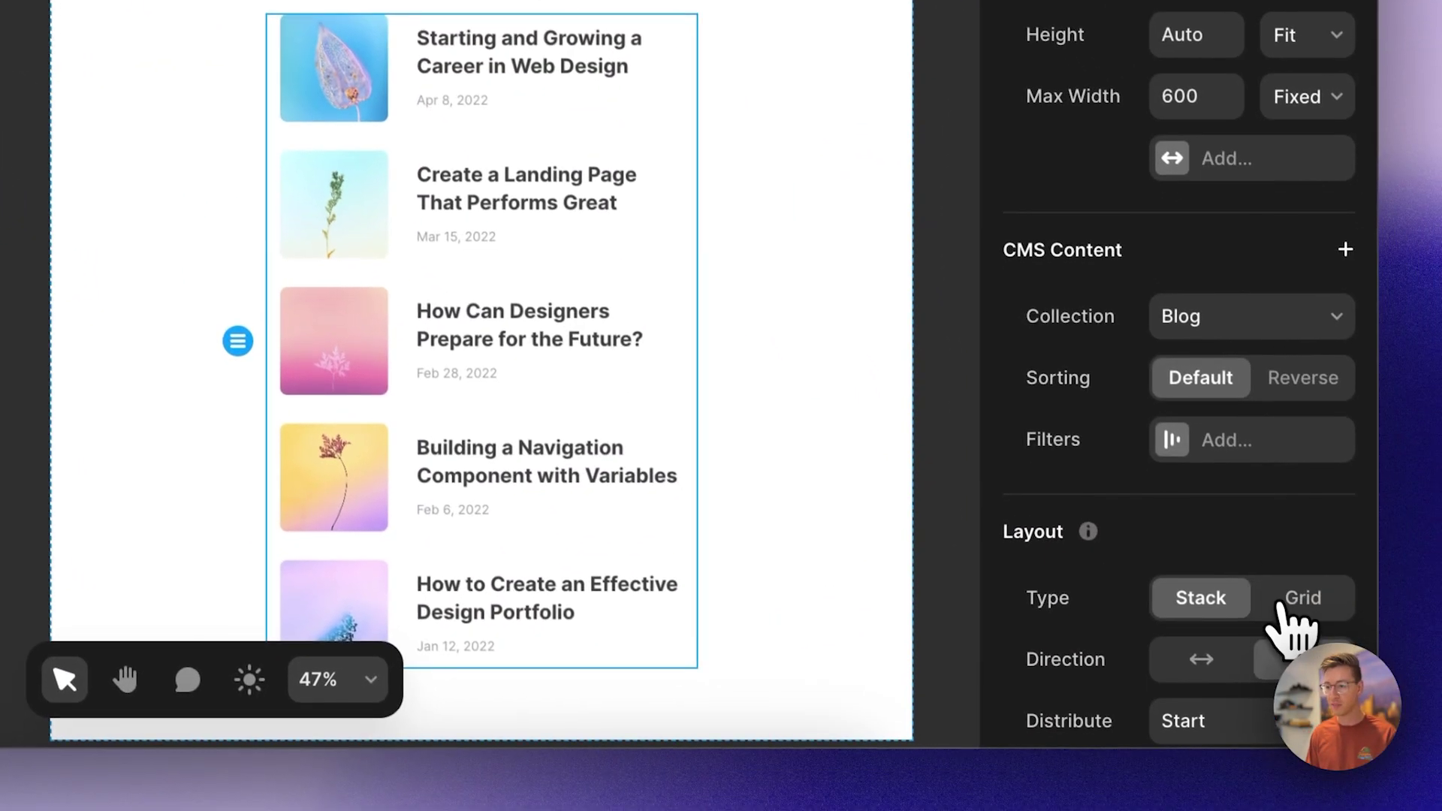
left_click(1300, 601)
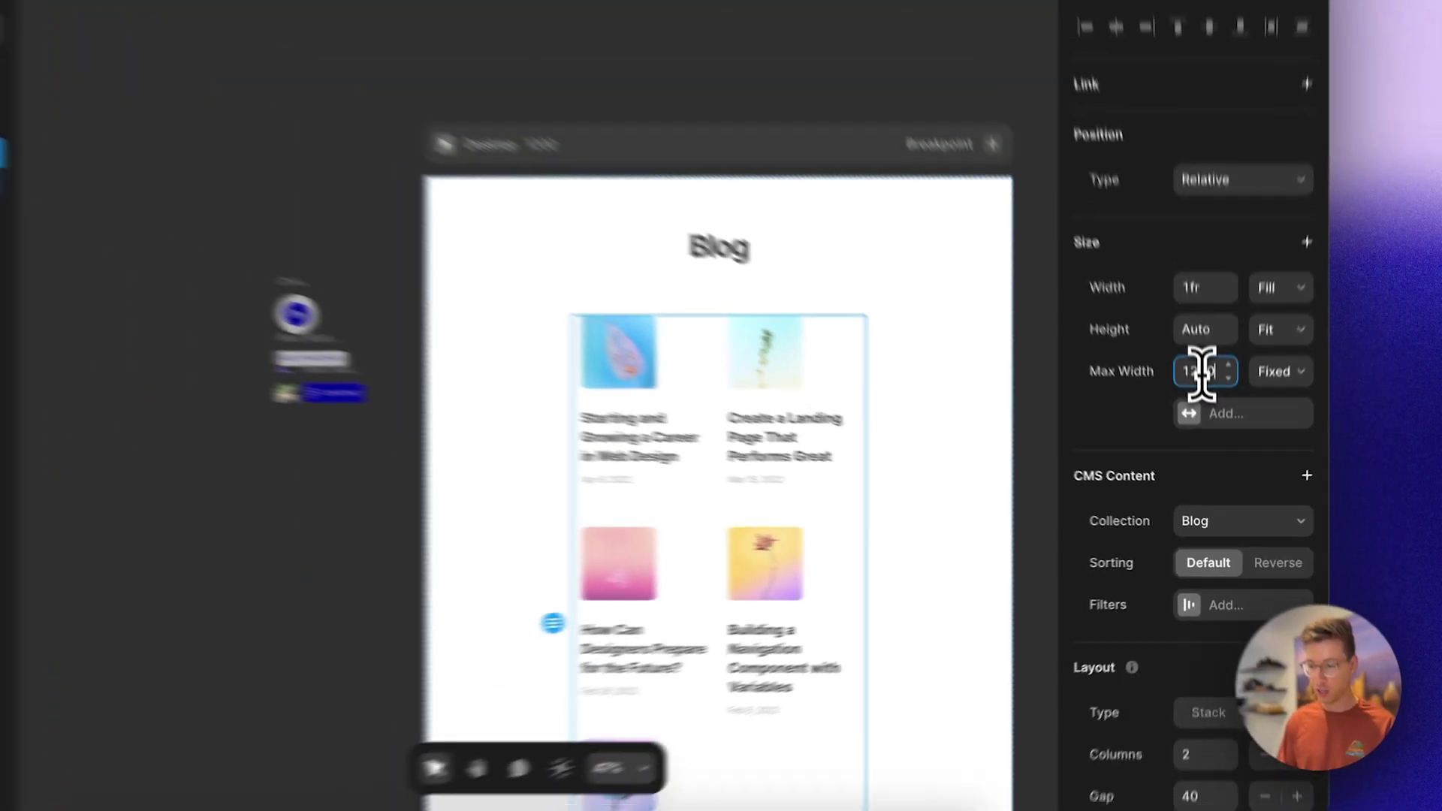
type("00")
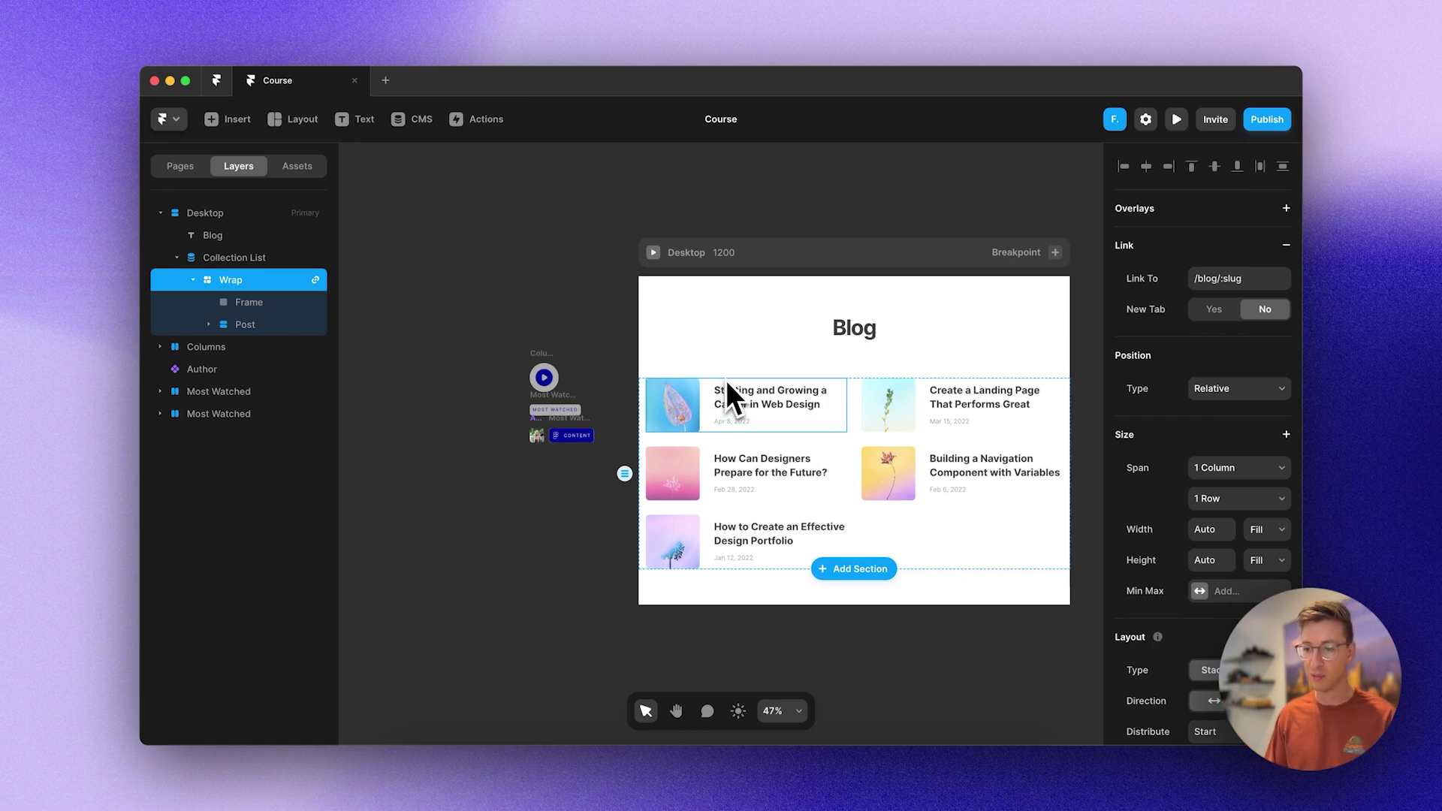
scroll(728, 404, "up", 5)
scroll(831, 431, "right", 1)
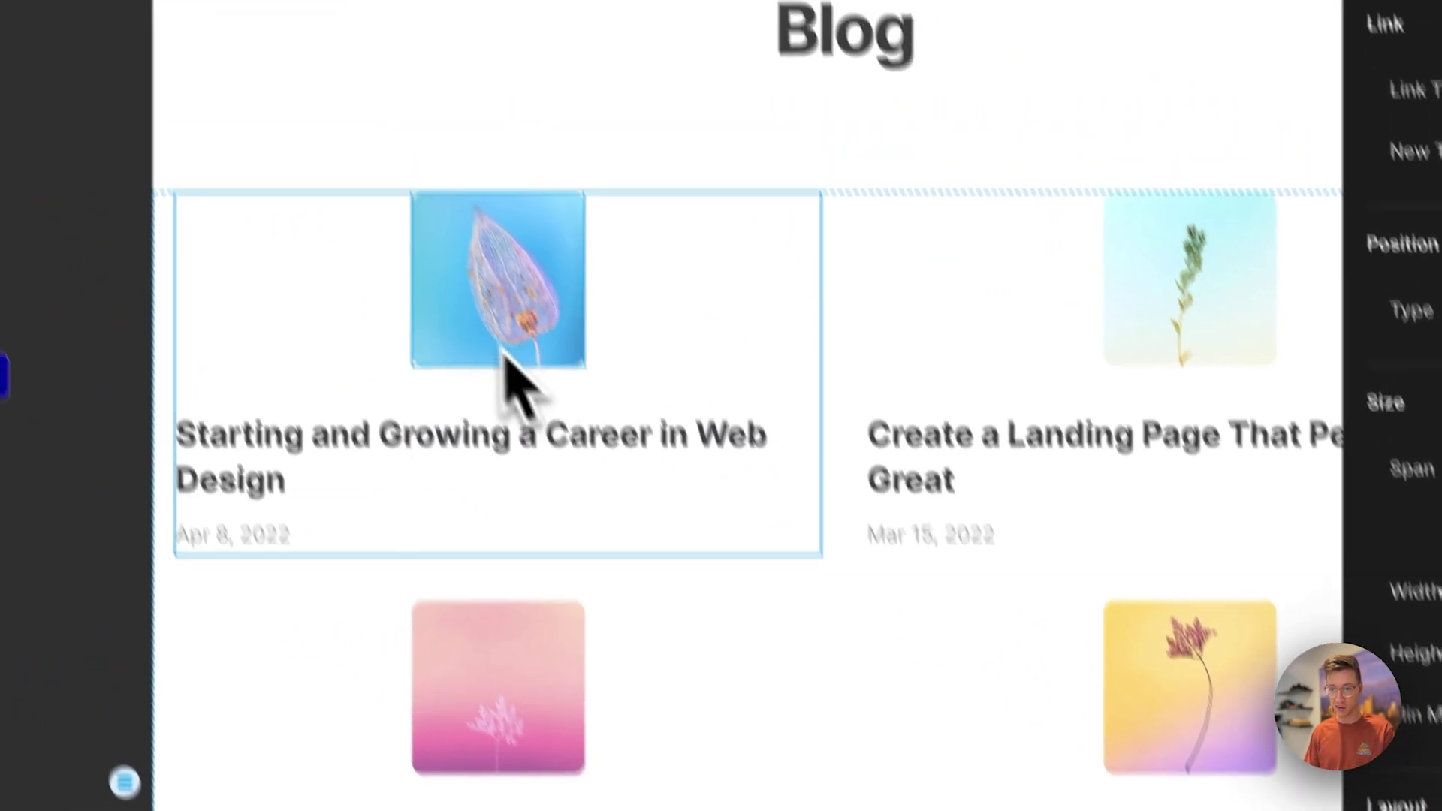
Set the first post's image to Fill width and a fixed height of 200
left_click(481, 338)
left_click(1288, 435)
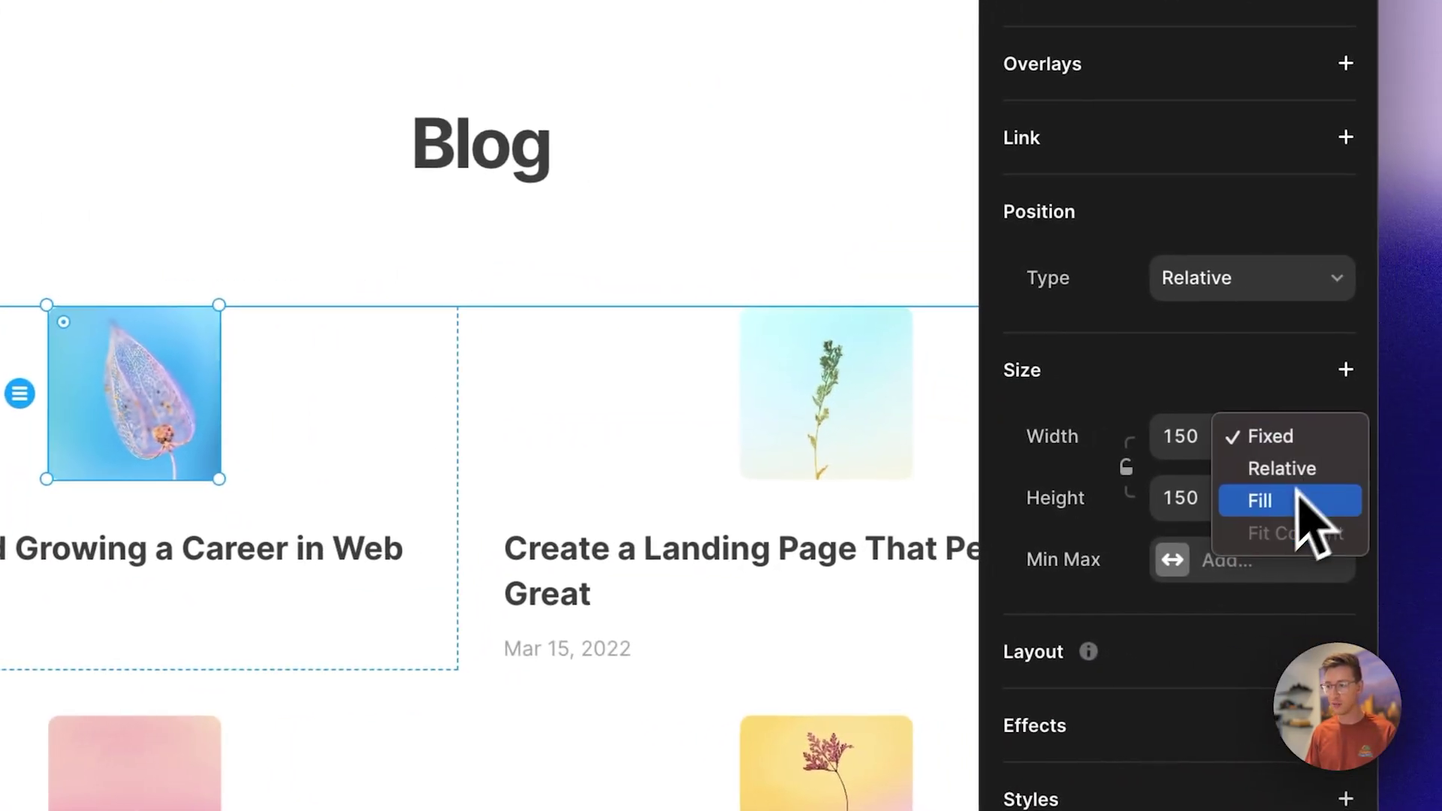
left_click(1297, 497)
left_click(1189, 497)
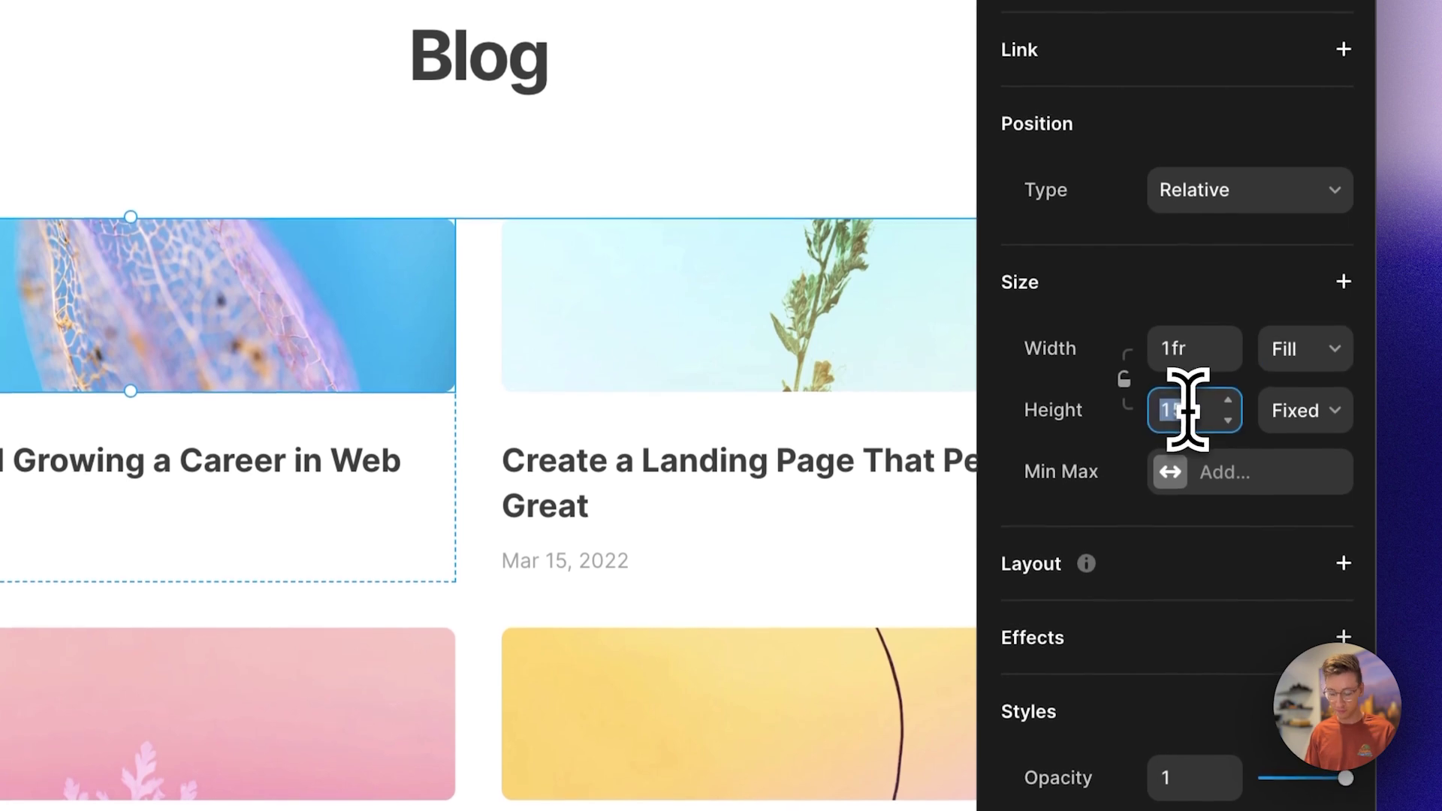
type("200")
key("Return")
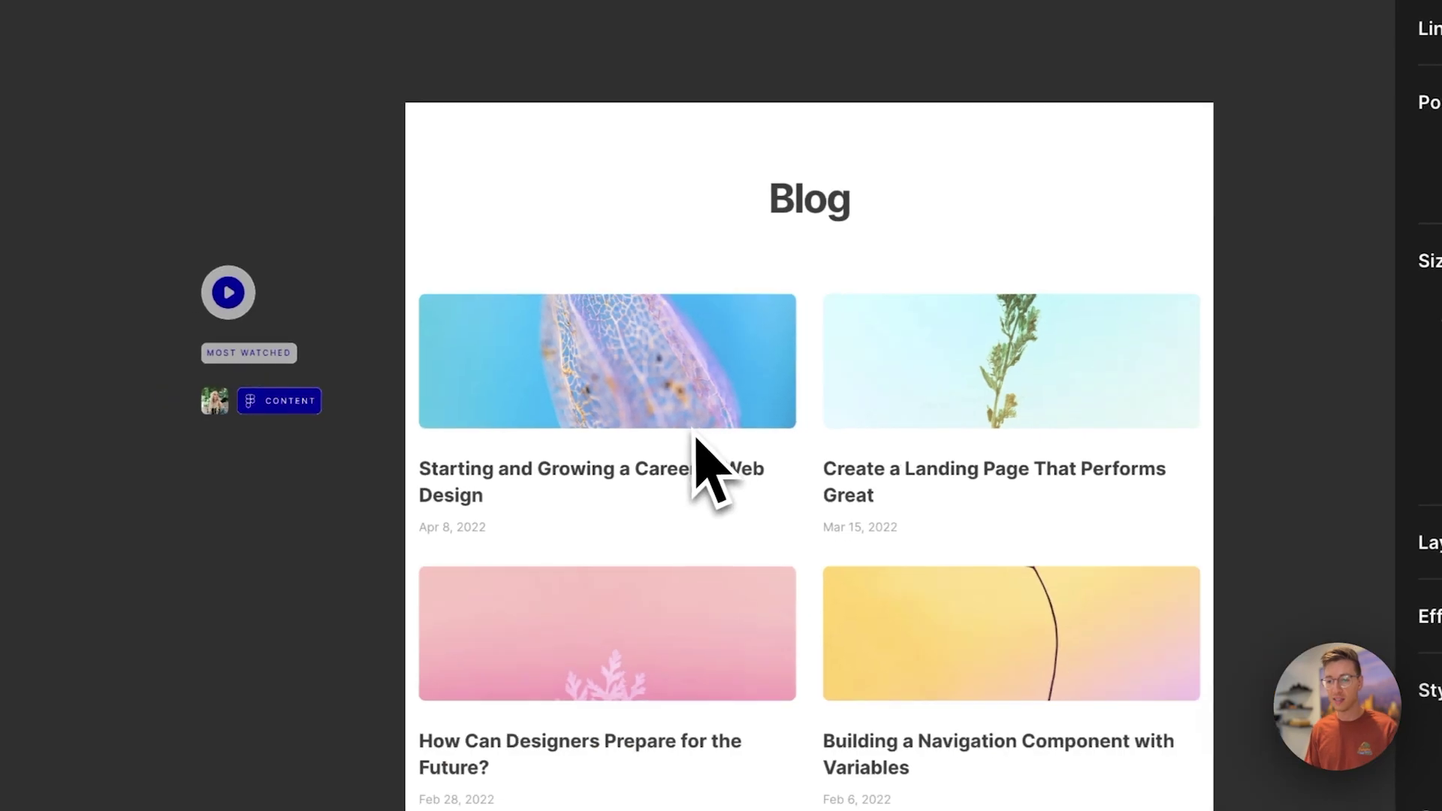
scroll(599, 451, "down", 3)
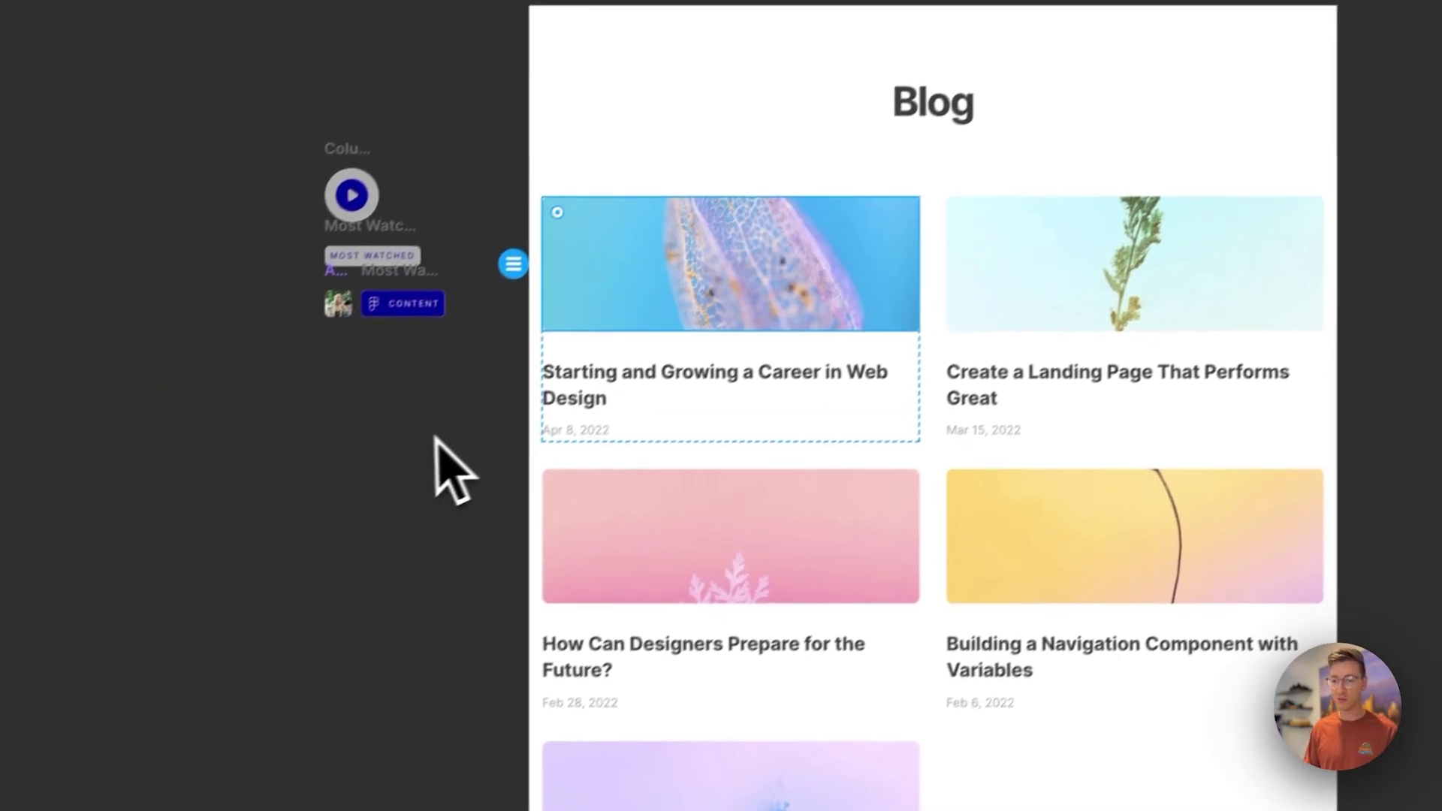
Give the blog grid Fit Content rows, a 350 minimum column width and Auto columns
scroll(1400, 418, "down", 10)
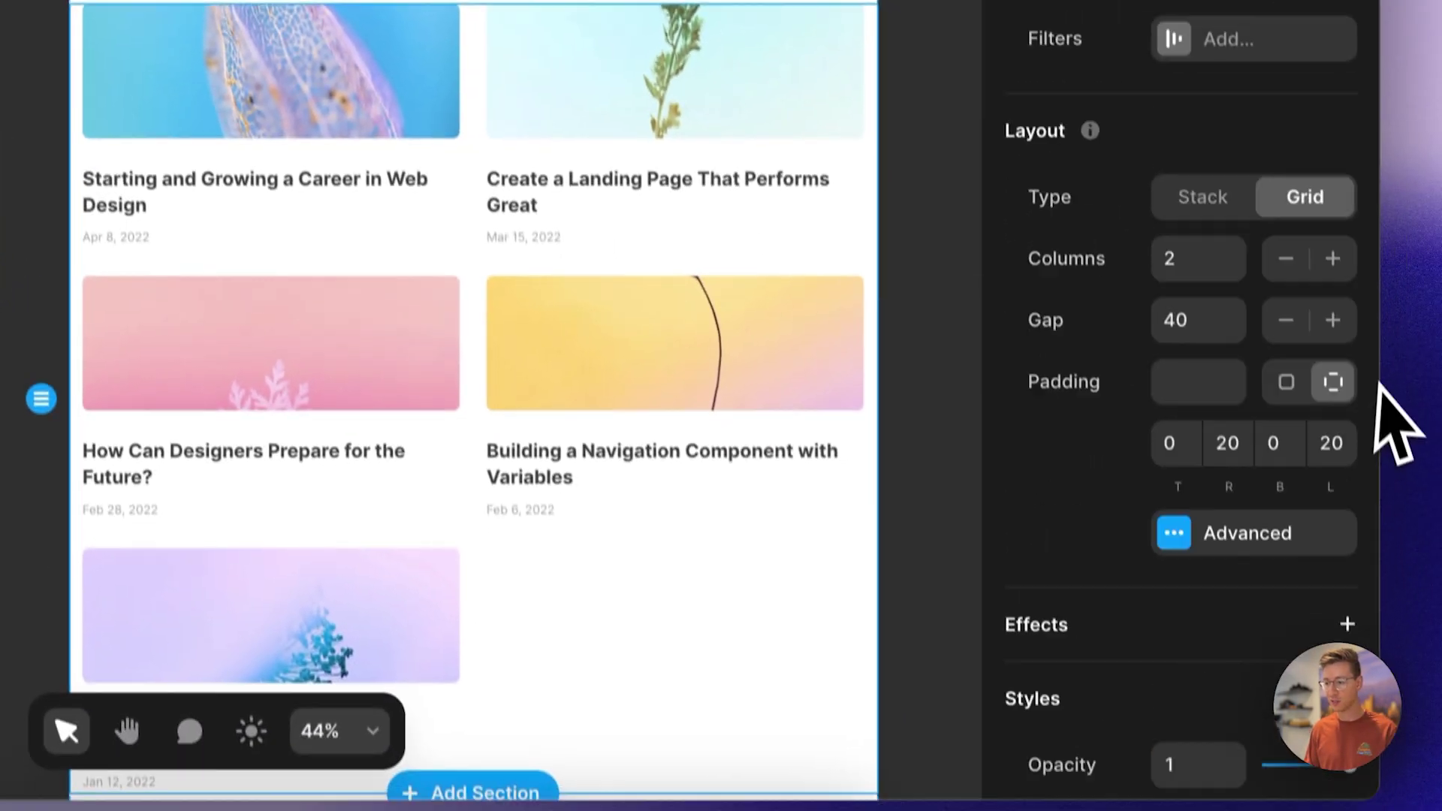
left_click(1291, 384)
left_click(873, 569)
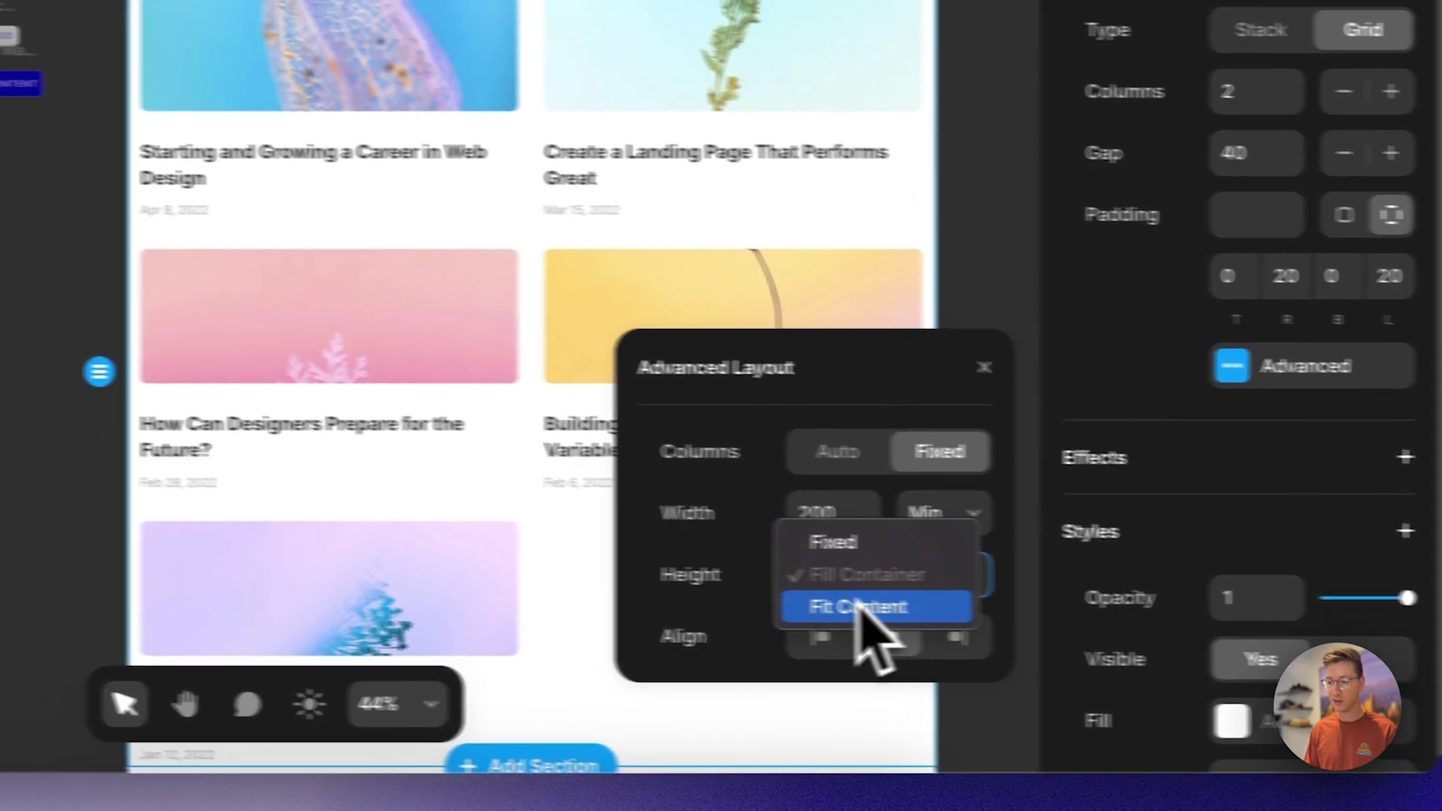
left_click(861, 609)
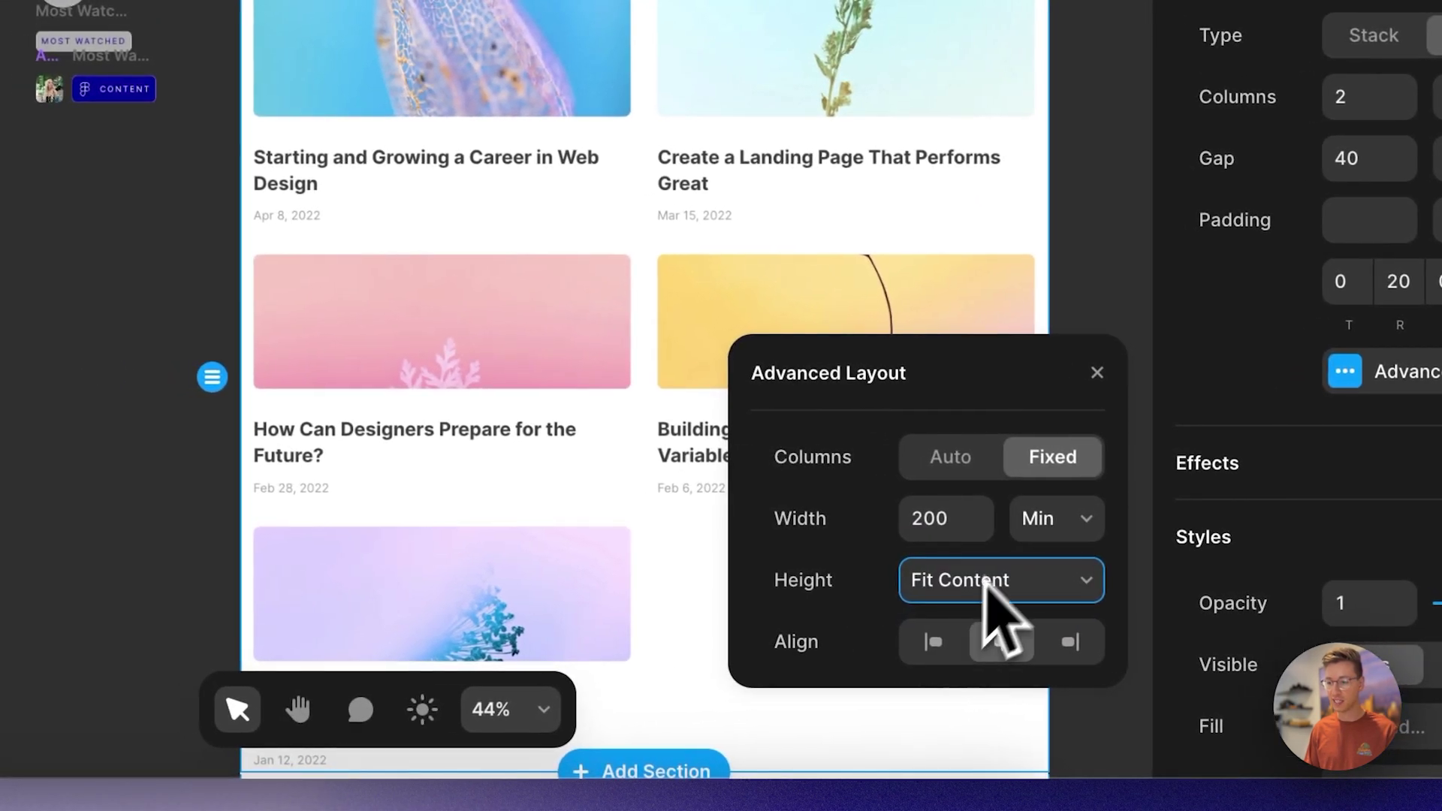
left_click(856, 511)
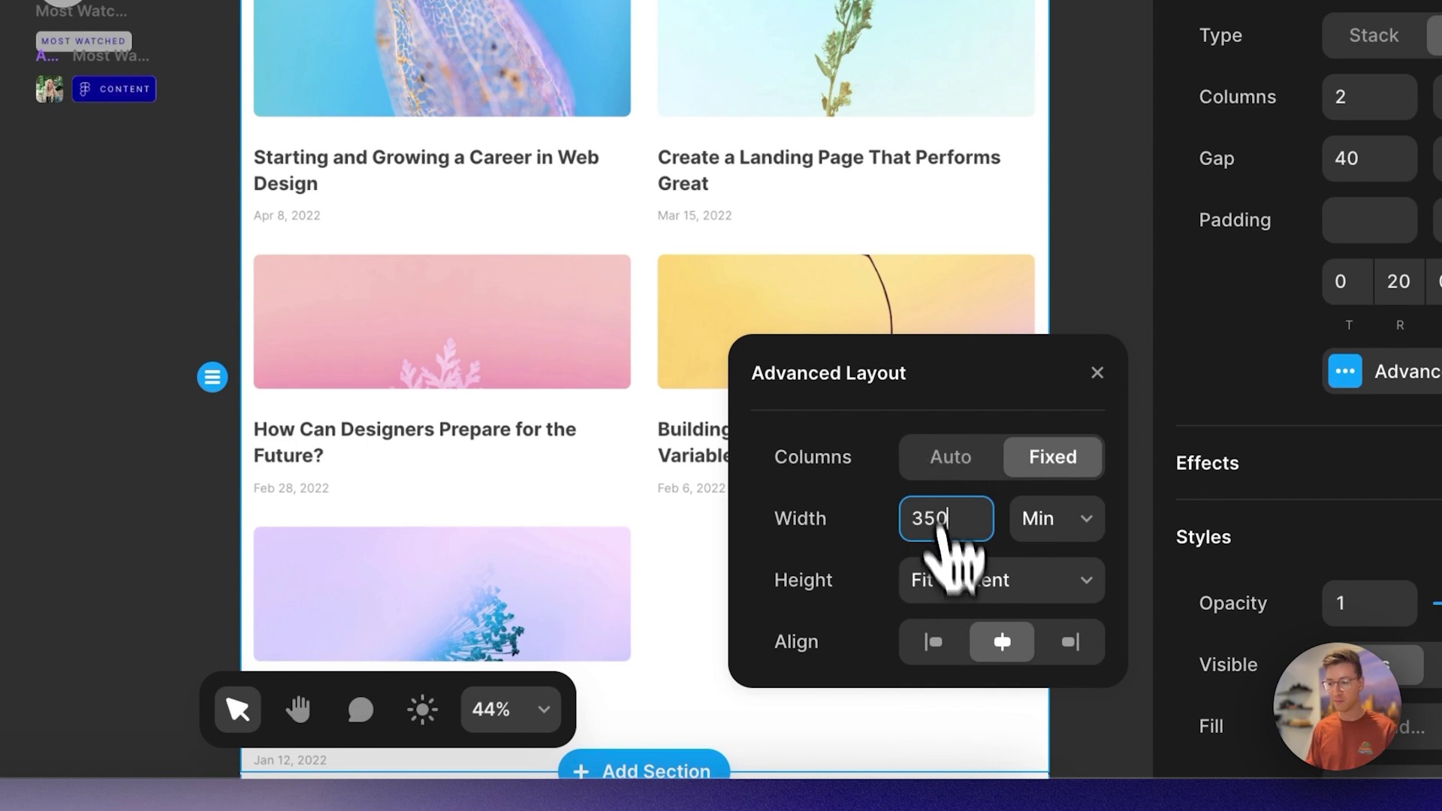
left_click(948, 456)
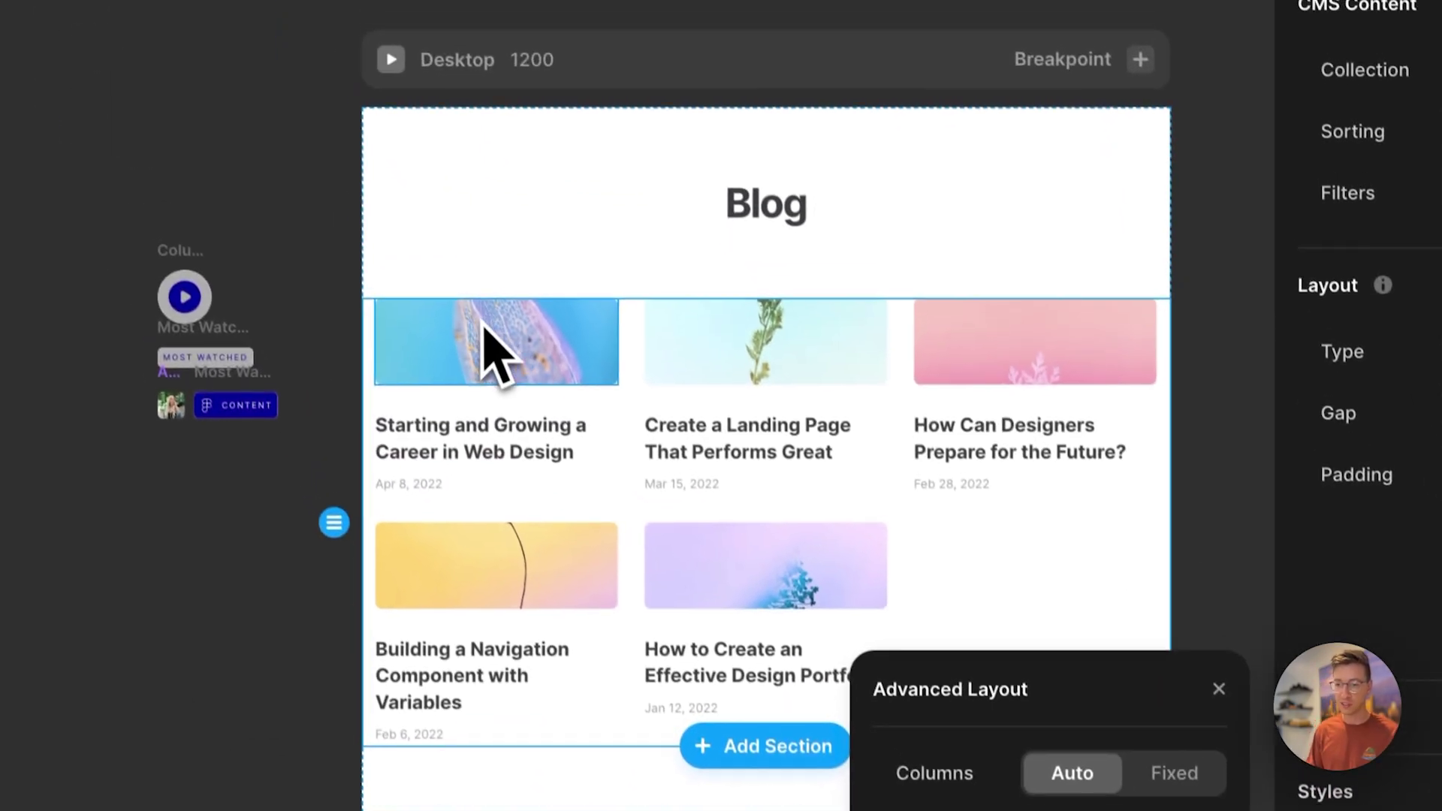
left_click(359, 41)
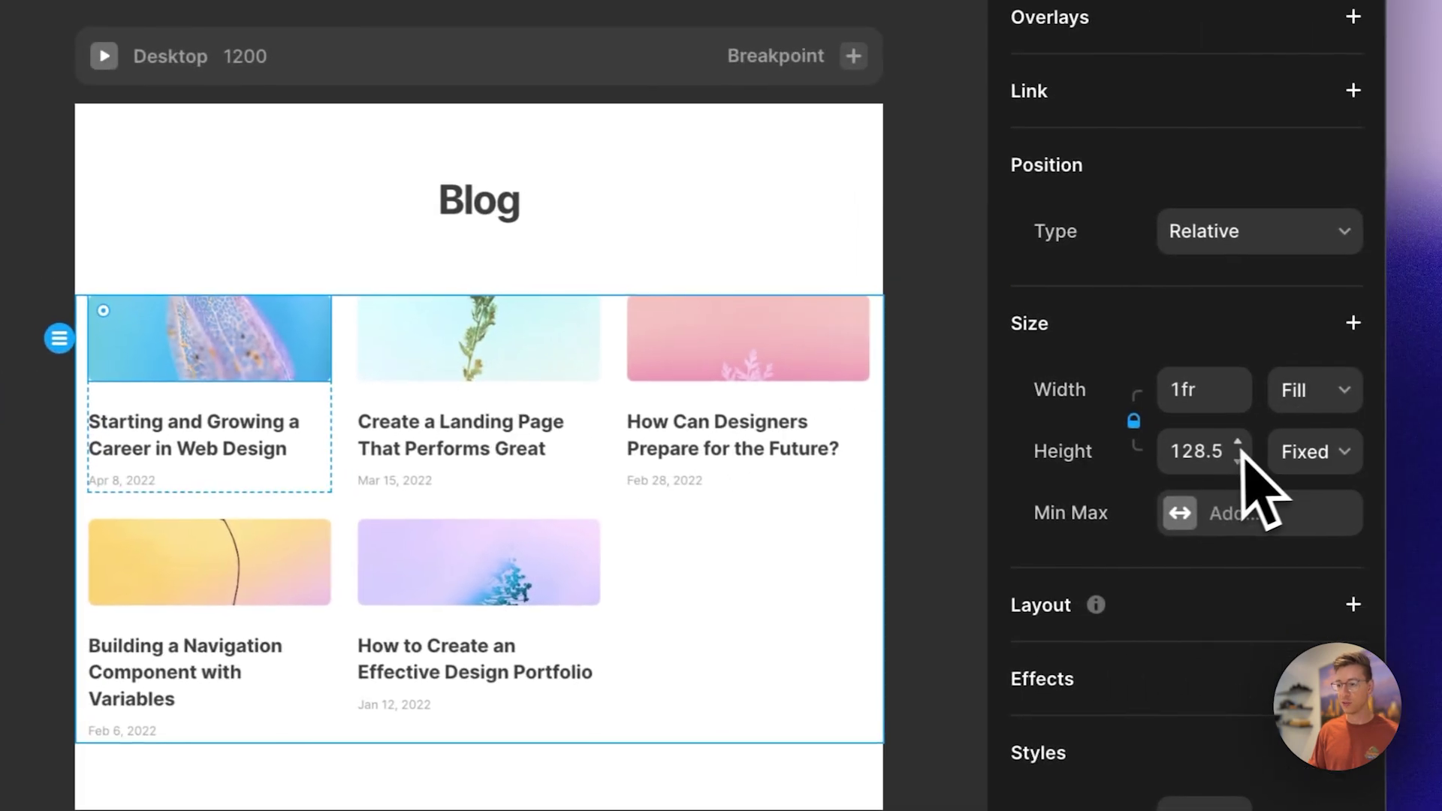
left_click(1222, 428)
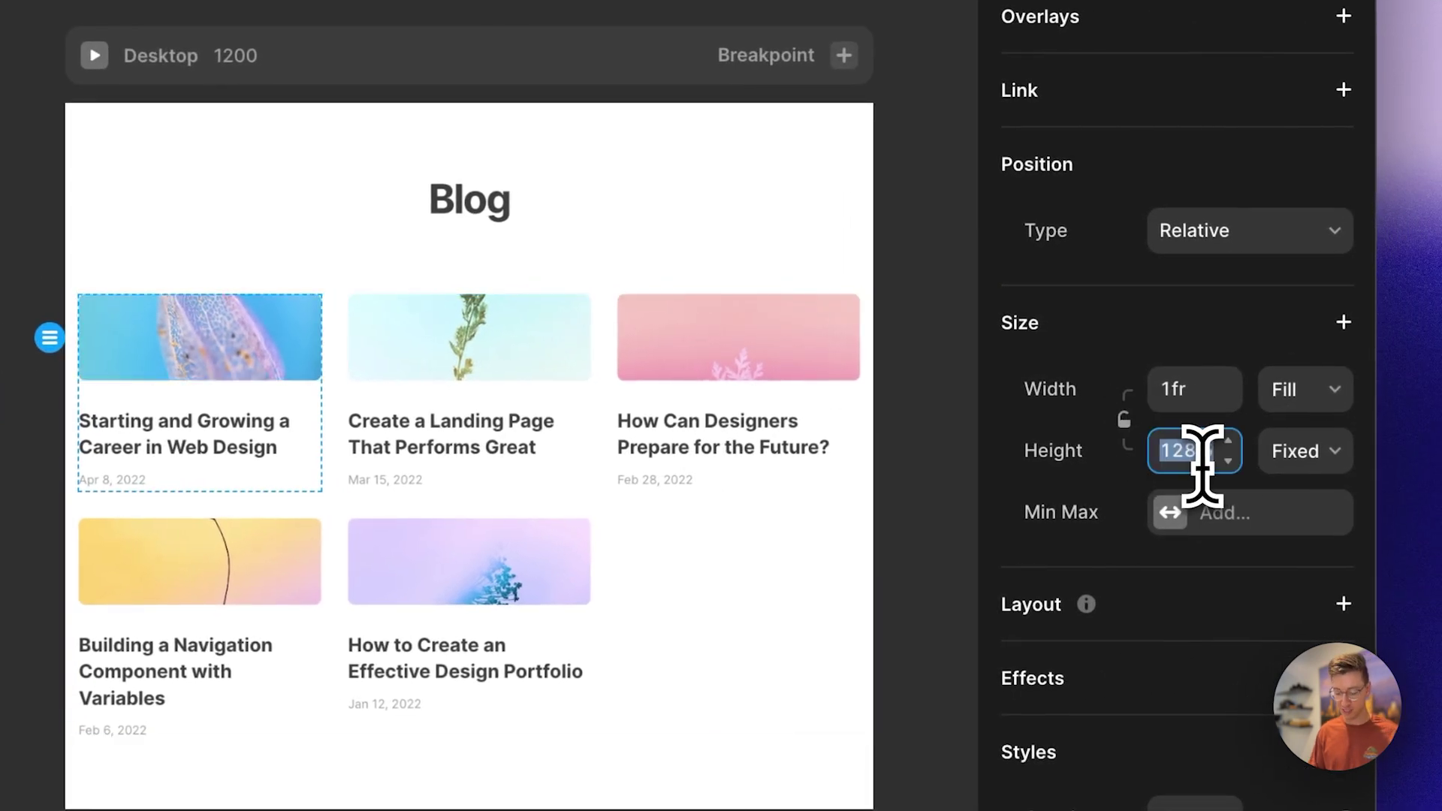
type("200")
key("Return")
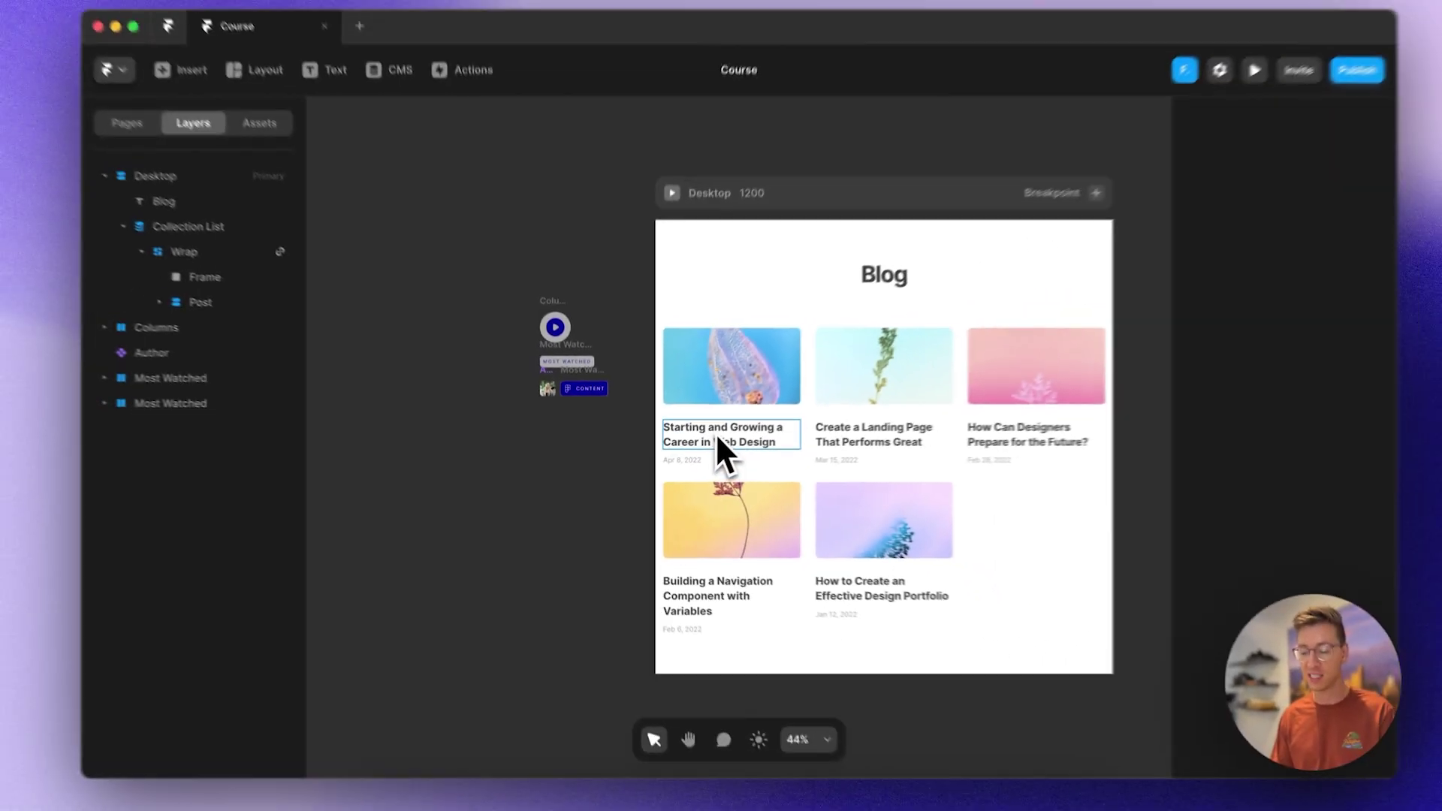
scroll(702, 418, "up", 5)
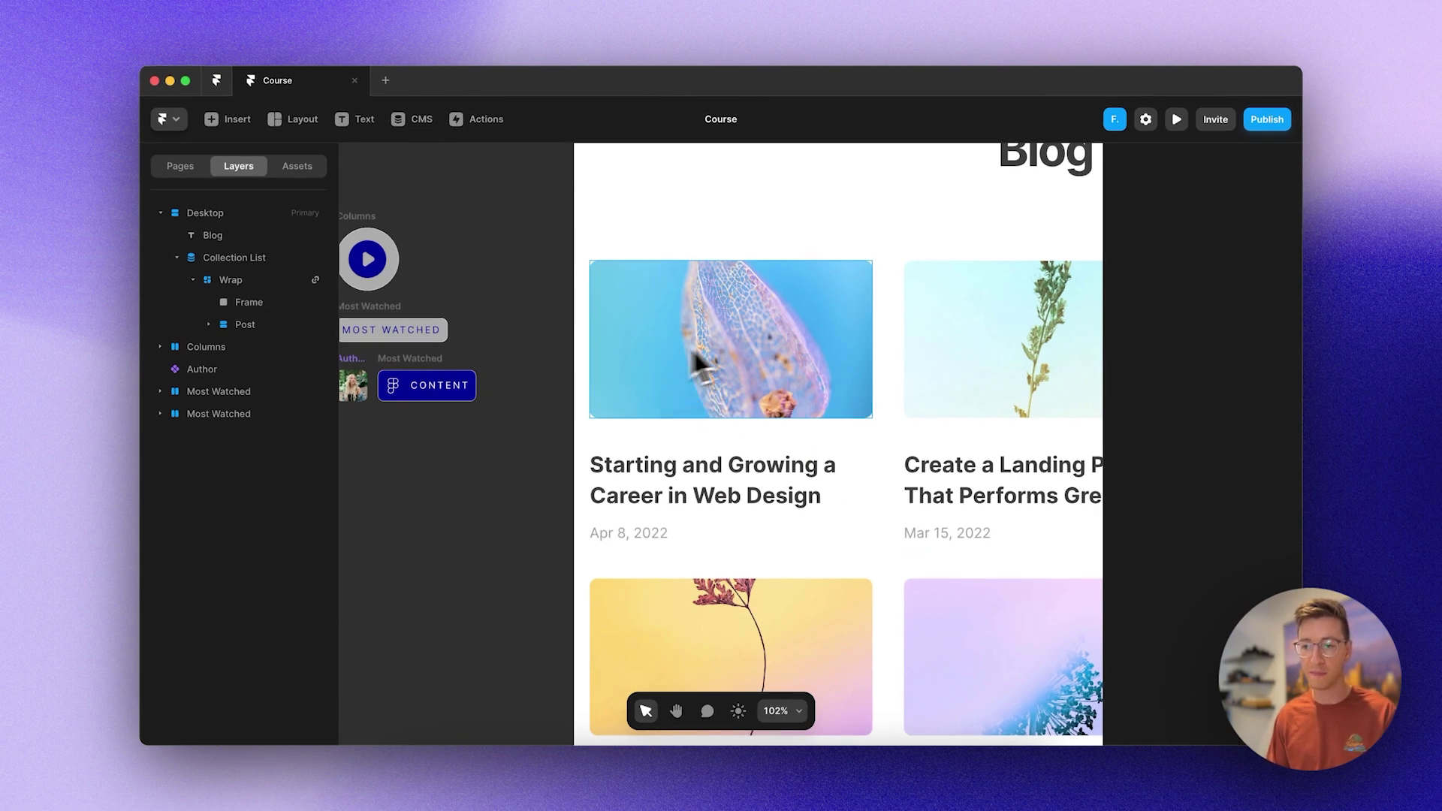
Wrap the first card's image in a horizontal stack and rename it 'Video Container'
left_click(616, 331)
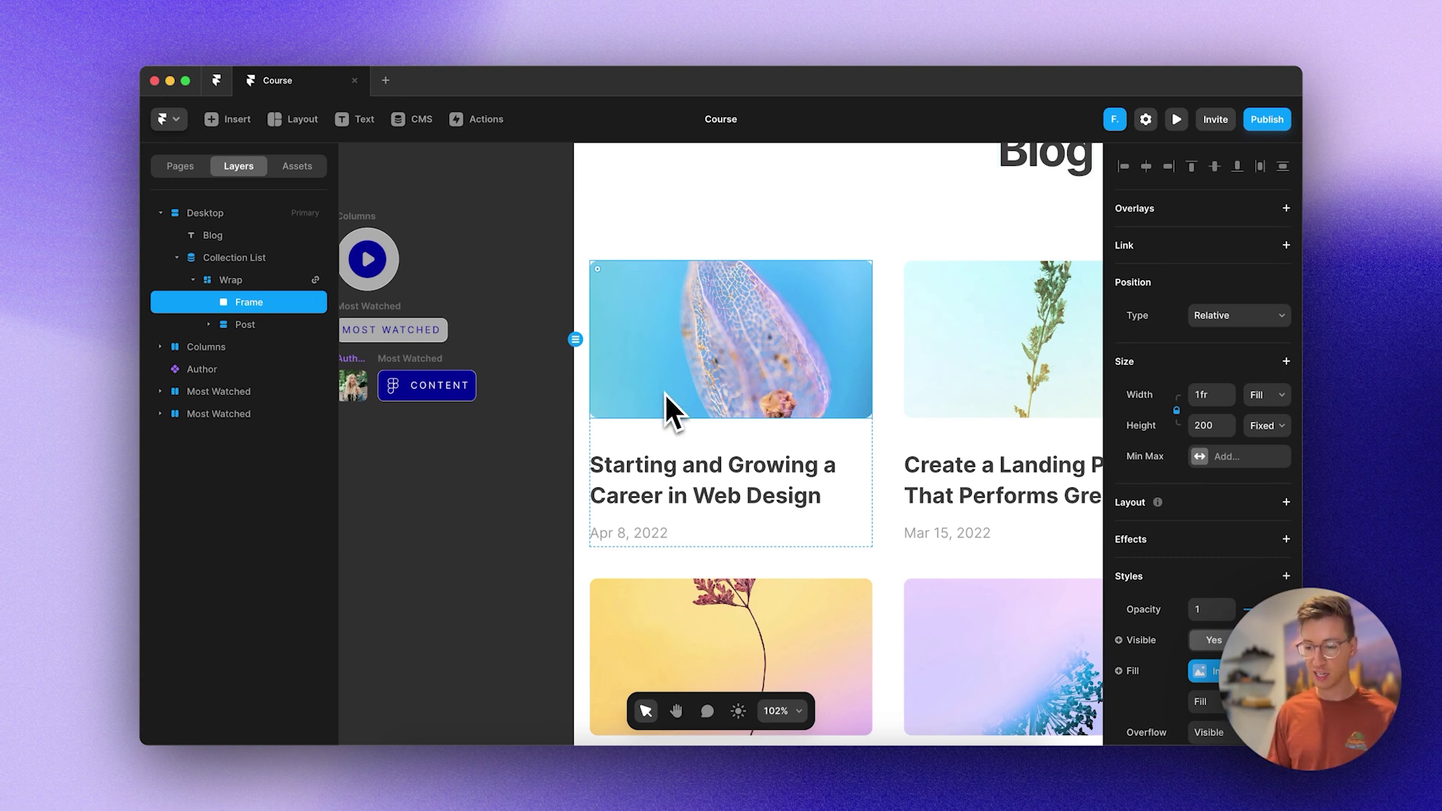
key("super+Return")
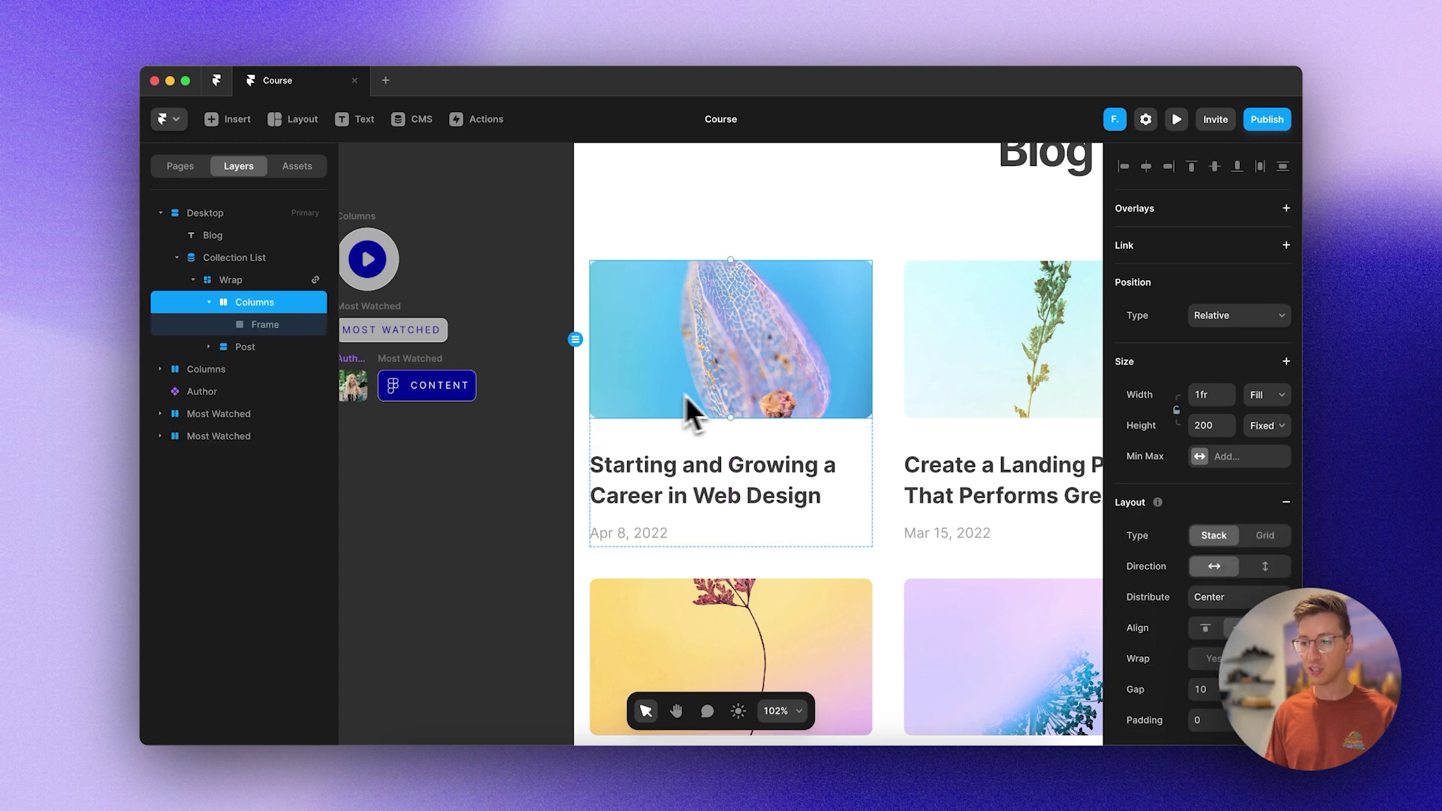
double_click(253, 303)
type("Video C")
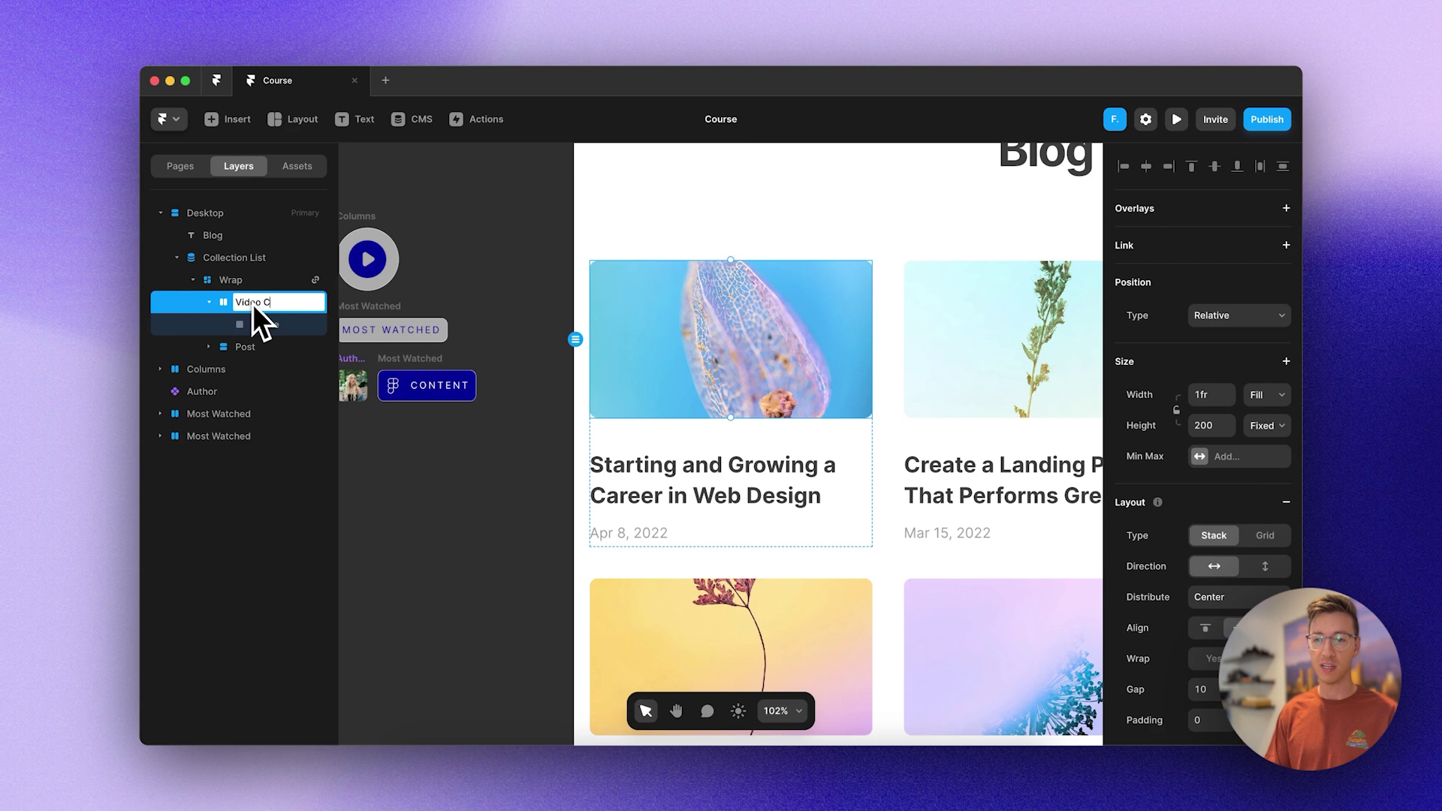
type("ontainer")
key("Return")
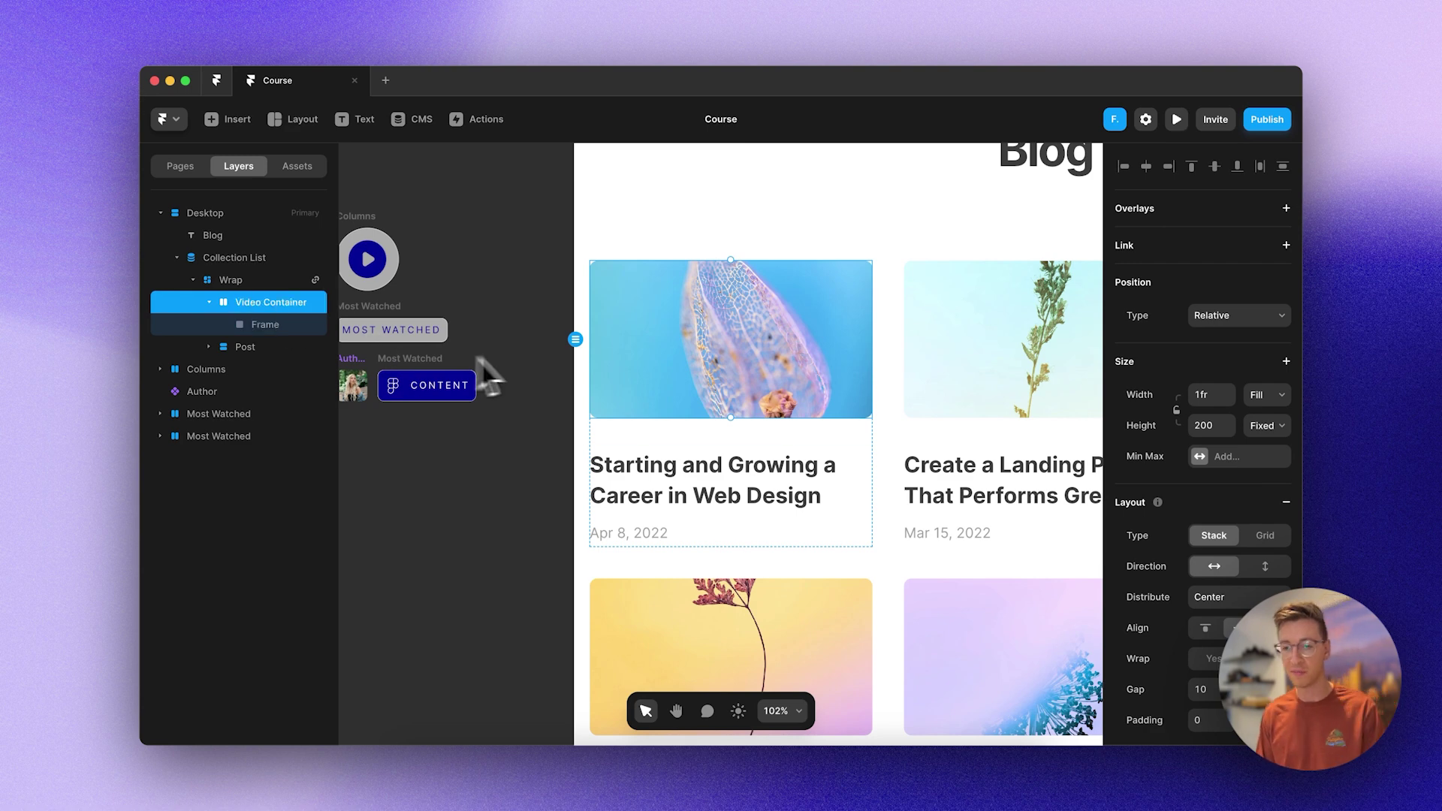
scroll(526, 361, "left", 3)
scroll(526, 360, "up", 2)
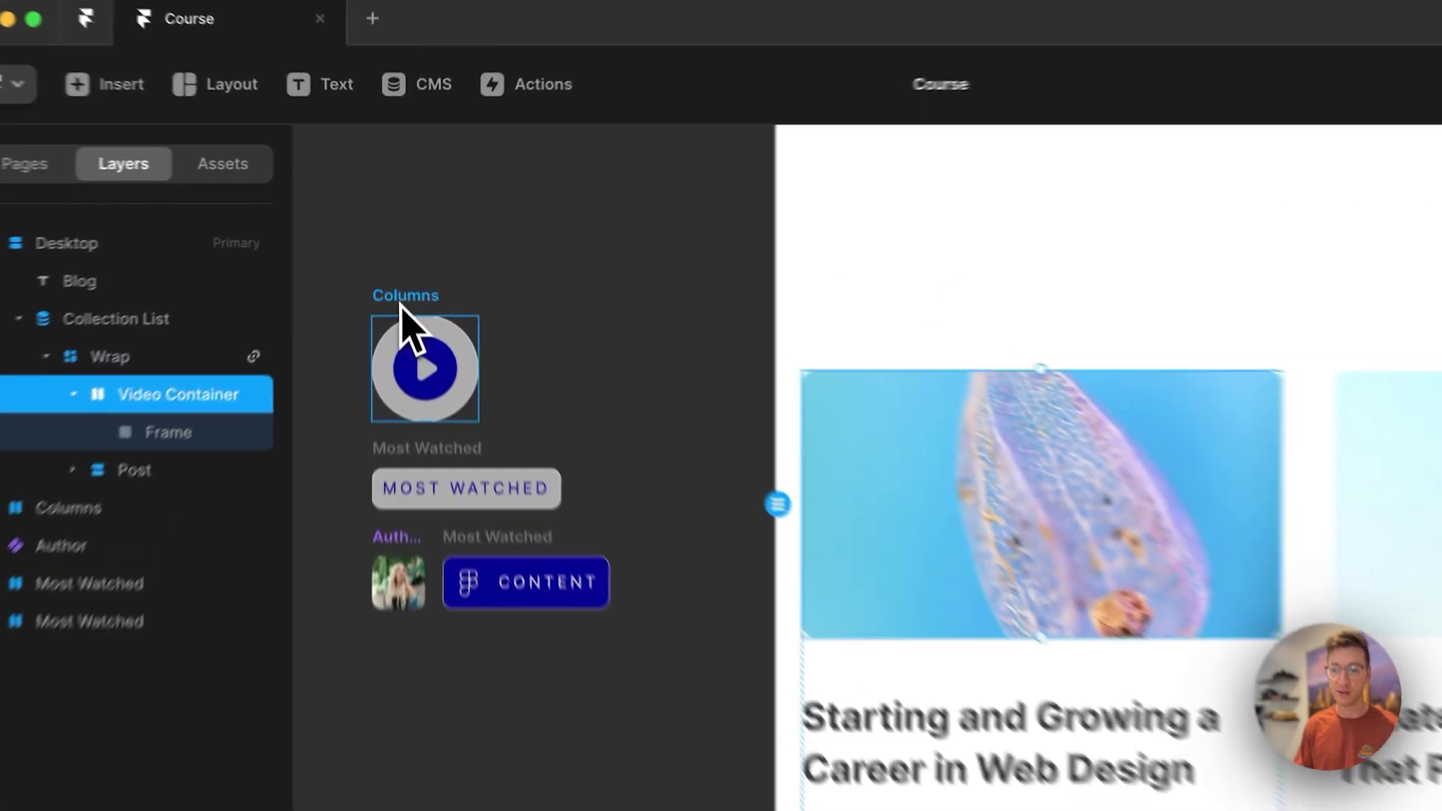
left_click(419, 282)
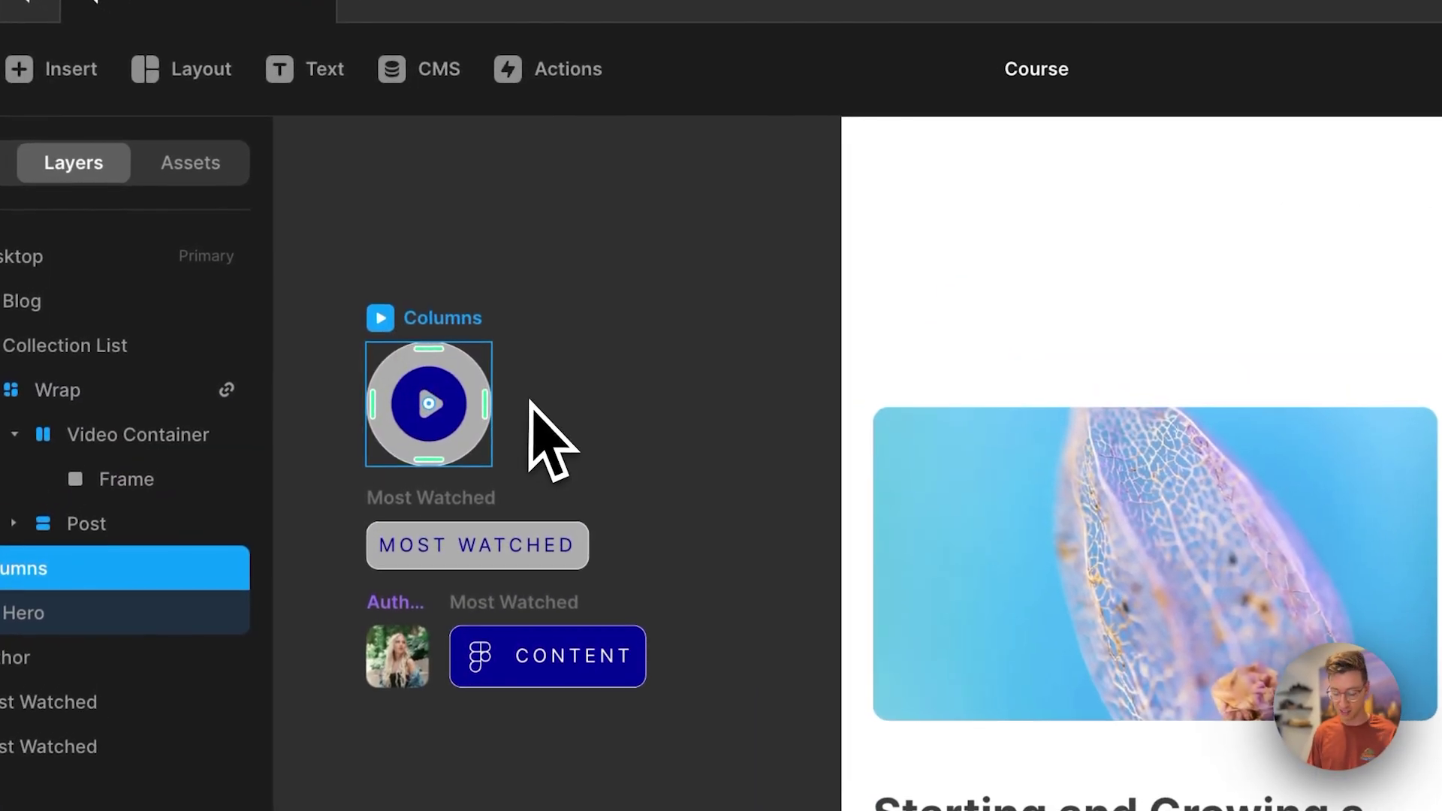
Move the play button into Video Container, set it to Absolute, and centre it horizontally
key("Delete")
left_click(1003, 548)
left_click(112, 432)
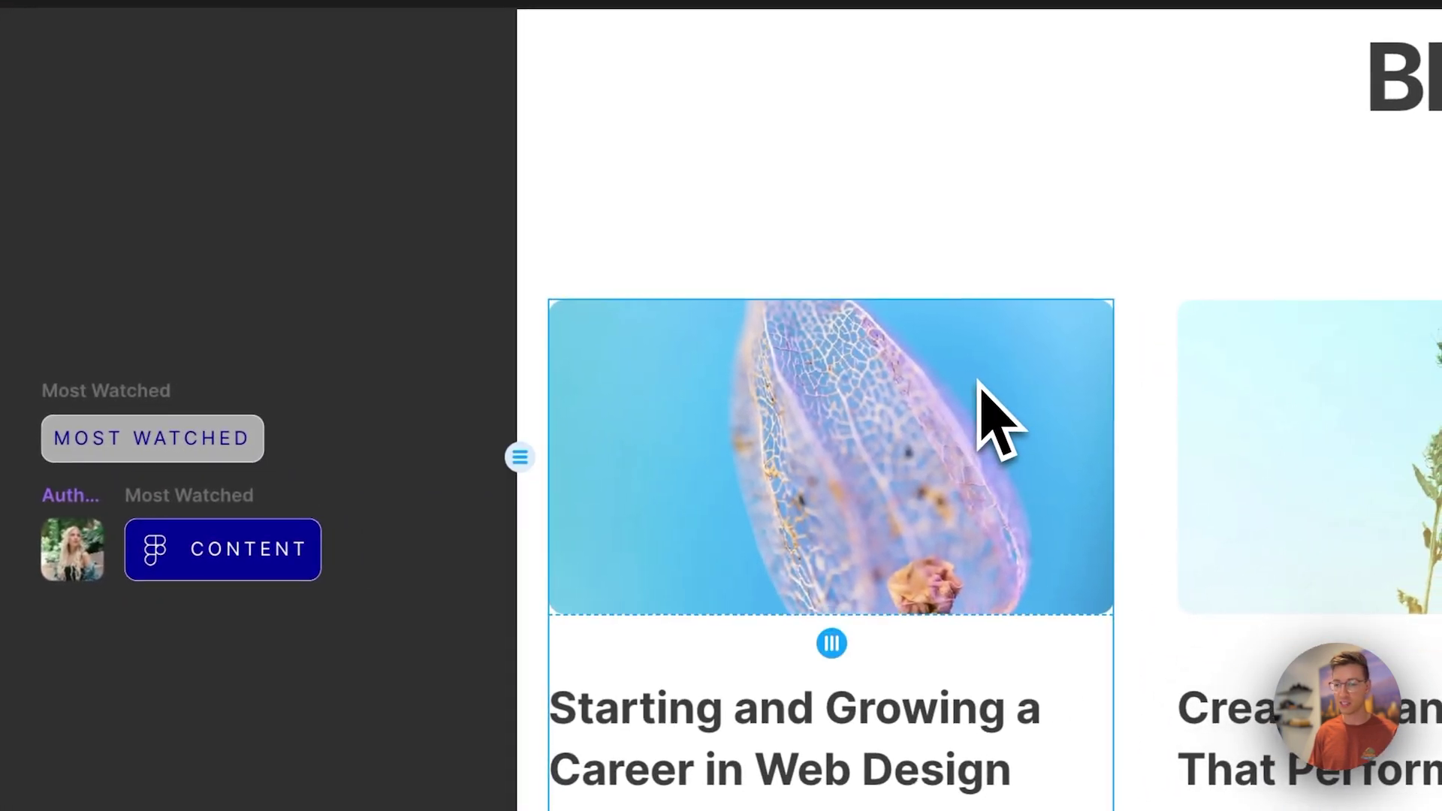
key("ctrl+v")
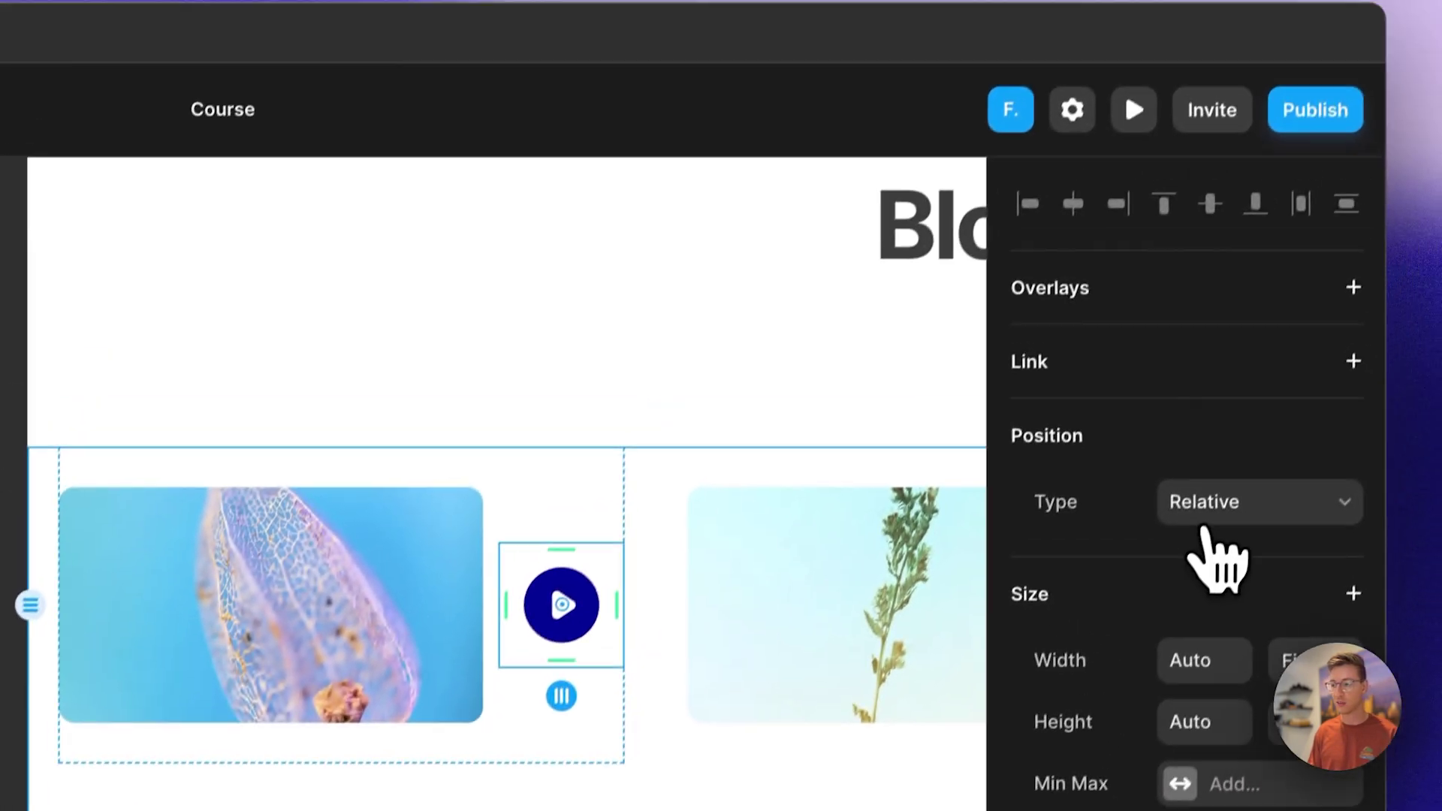
left_click(1204, 516)
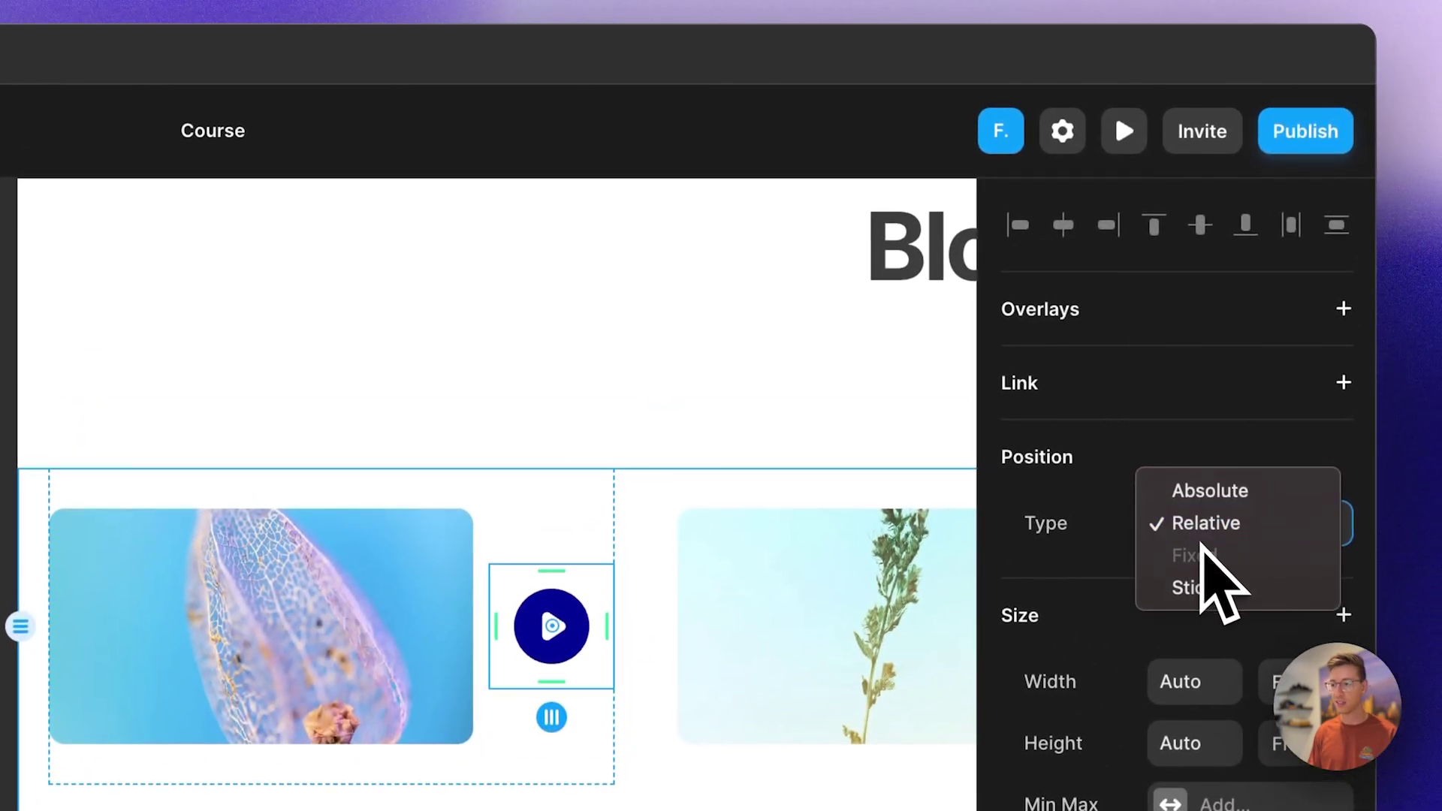
left_click(1207, 494)
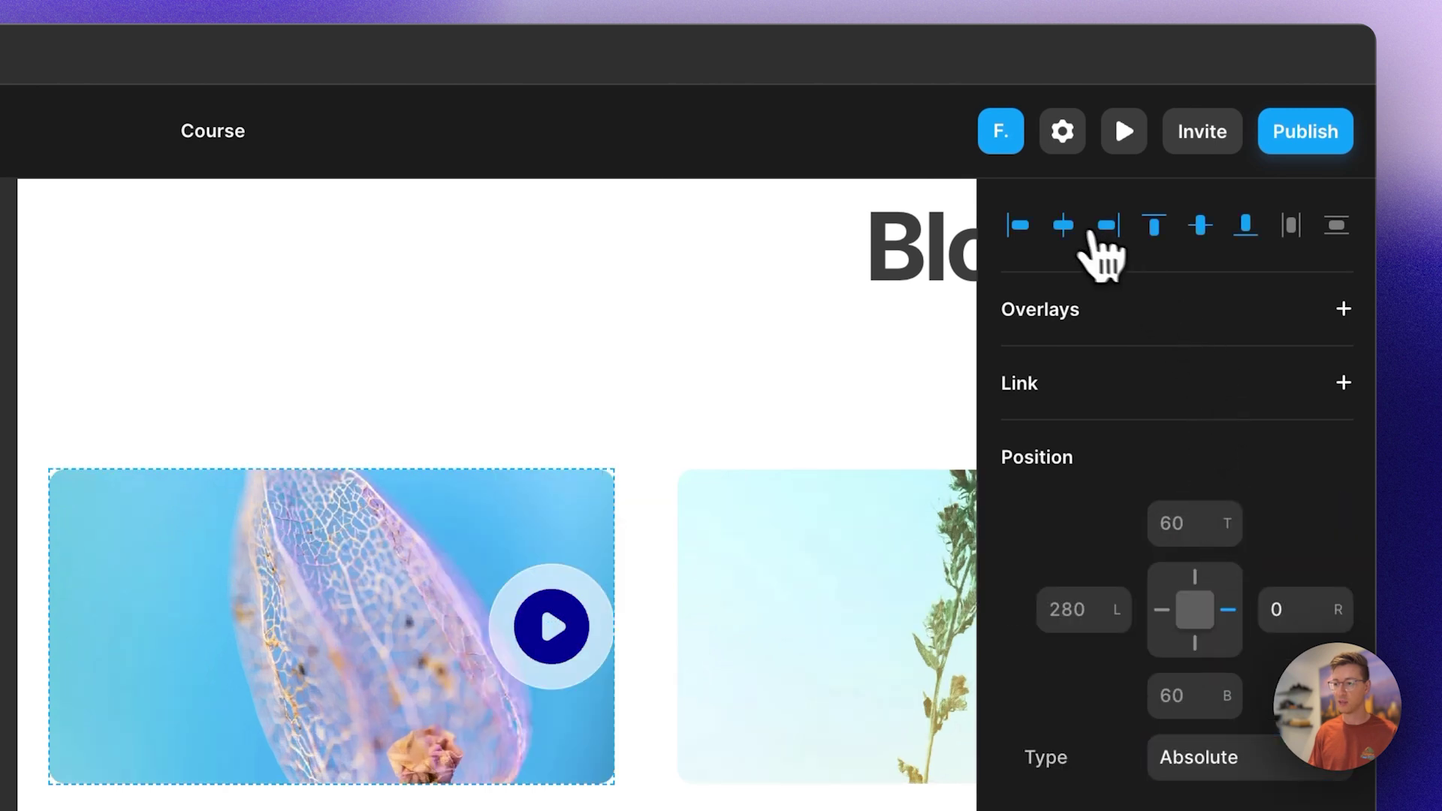
left_click(1065, 227)
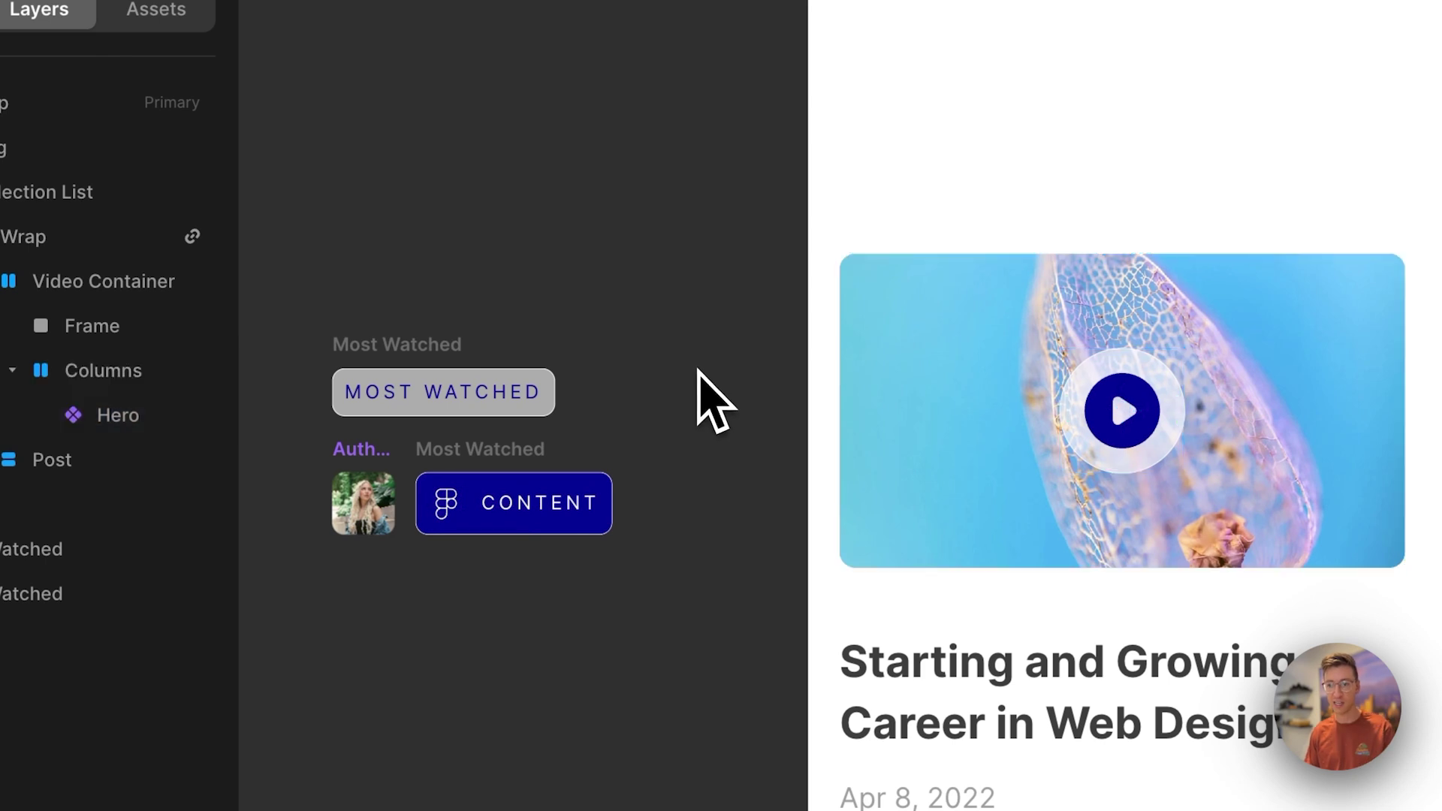
Move the MOST WATCHED badge into Video Container as Absolute, aligned to the left and bottom
left_click(401, 344)
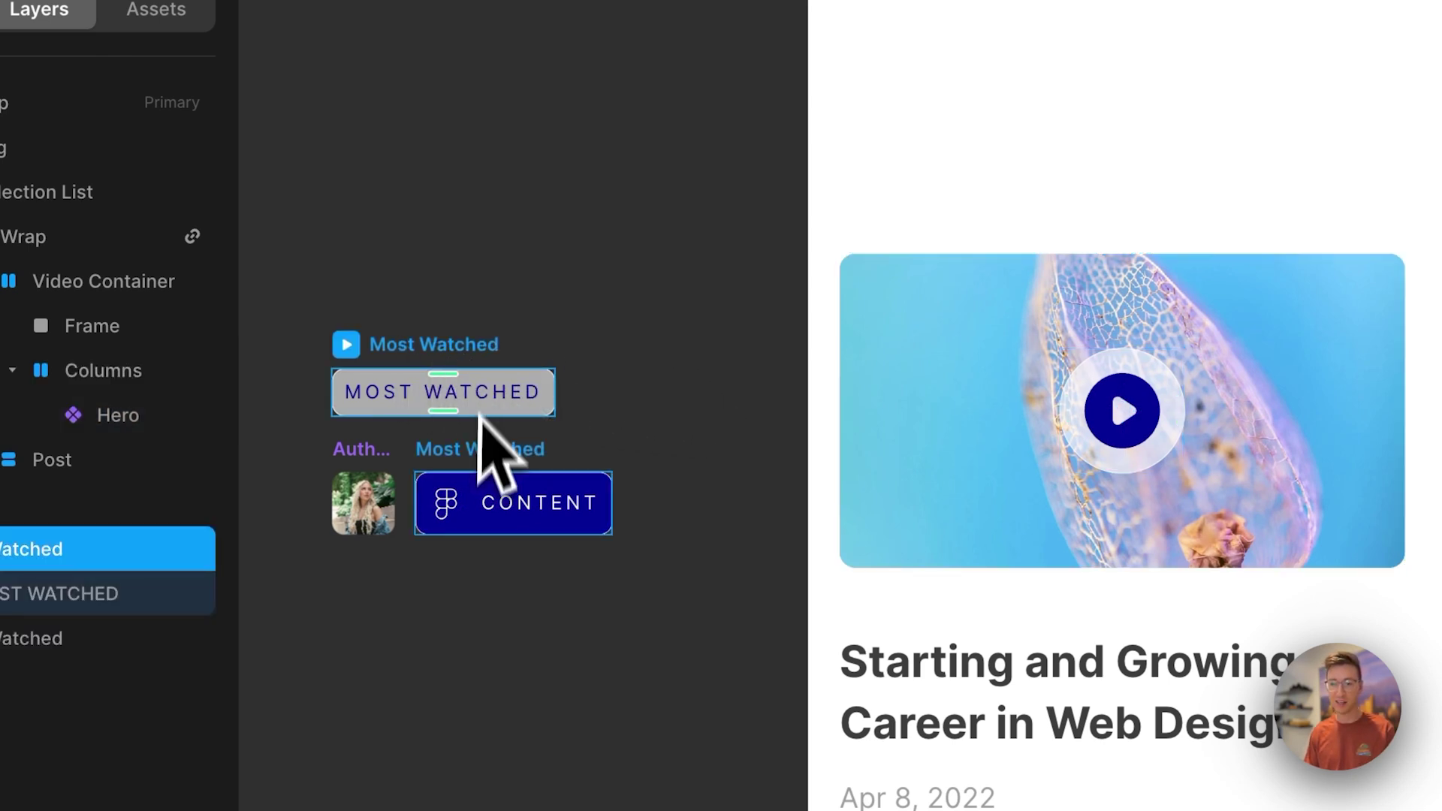
key("Delete")
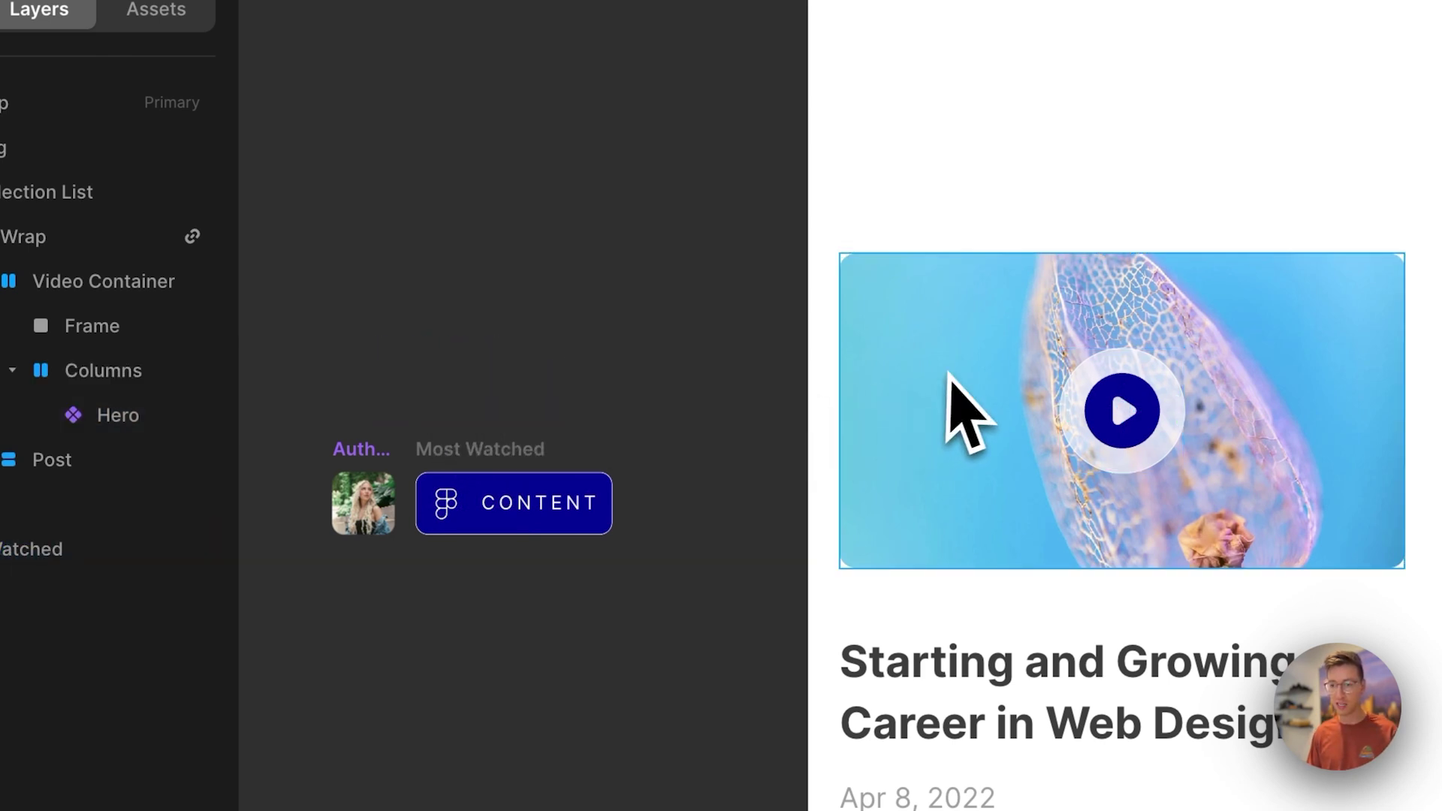
left_click(949, 376)
key("Escape")
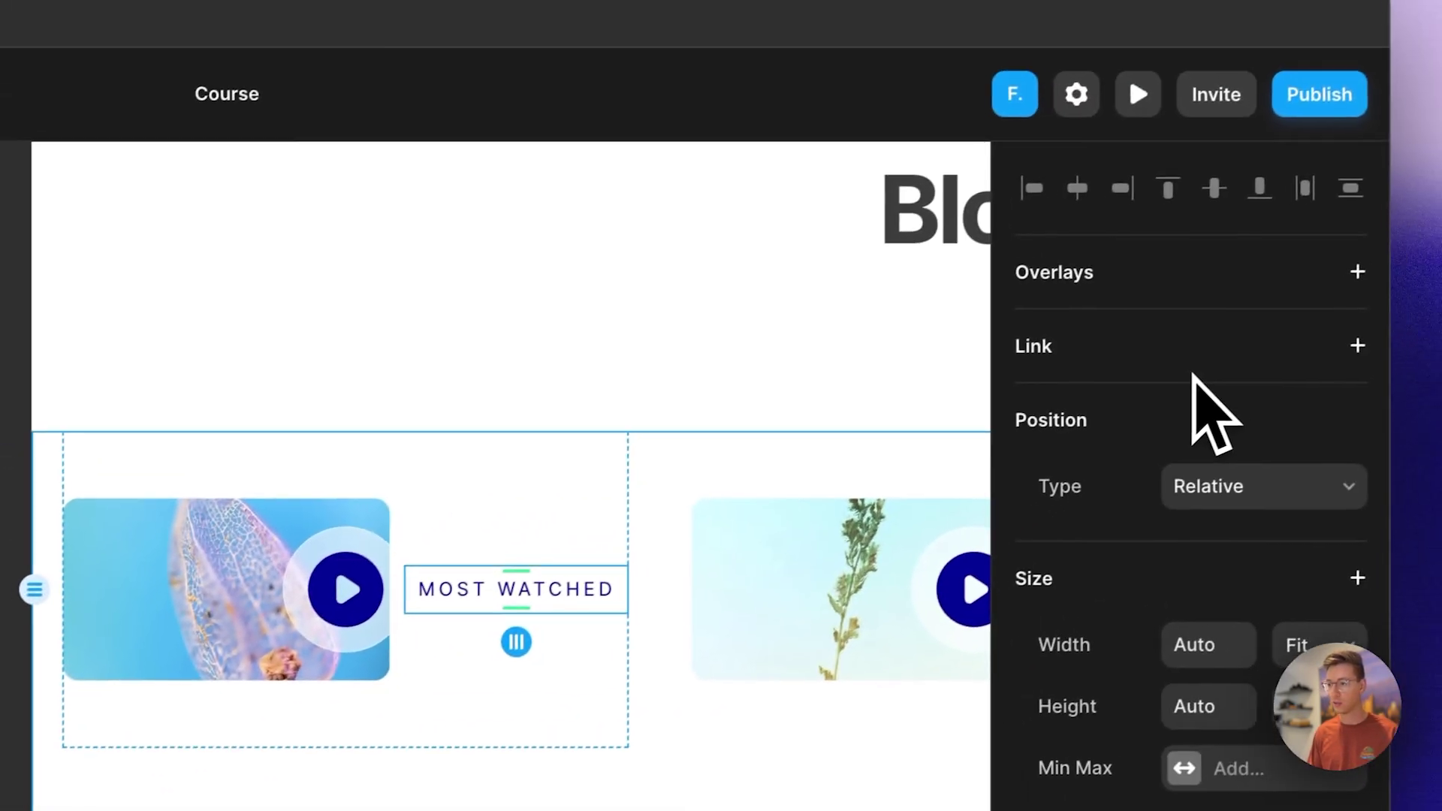
left_click(1310, 488)
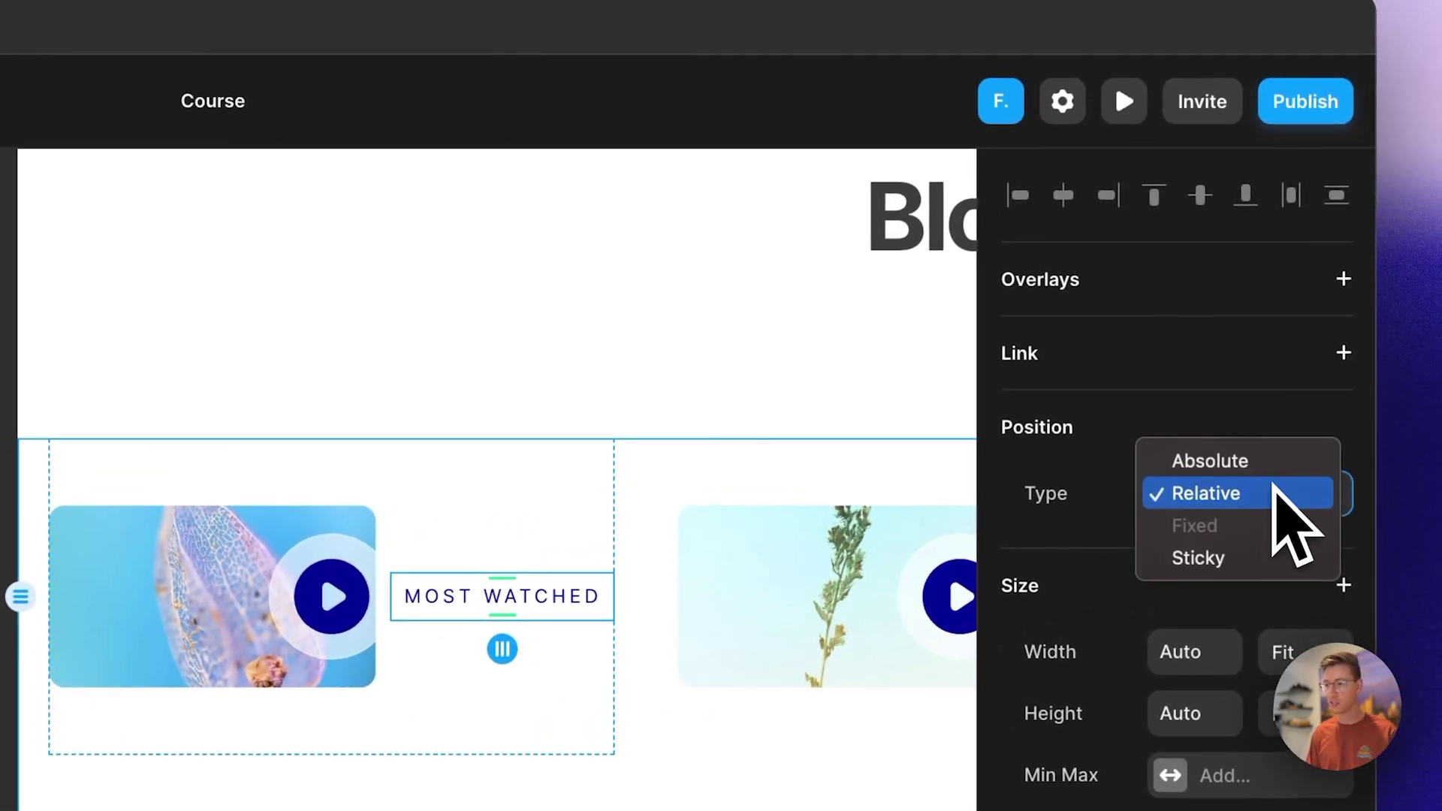
left_click(1223, 465)
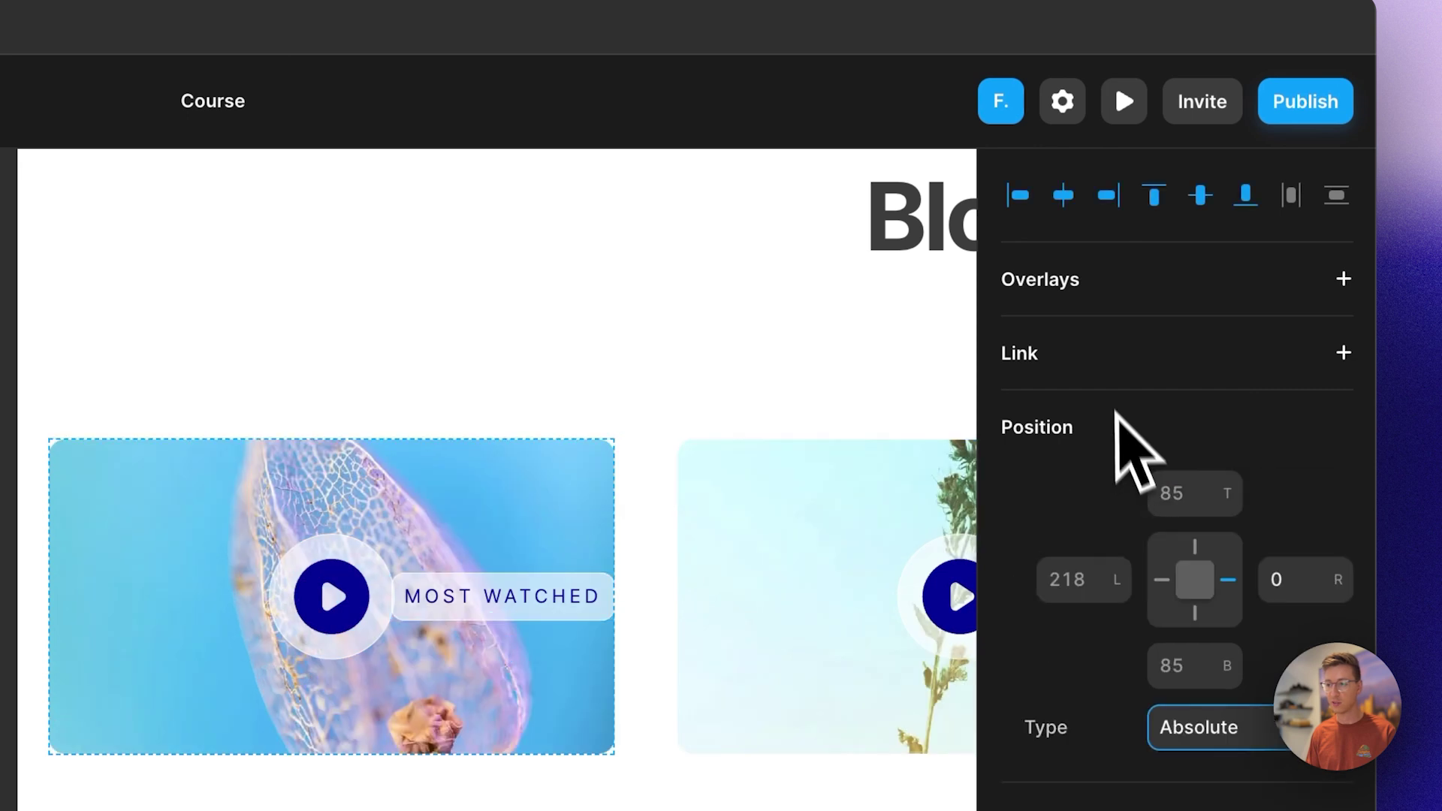
left_click(1020, 195)
left_click(1246, 224)
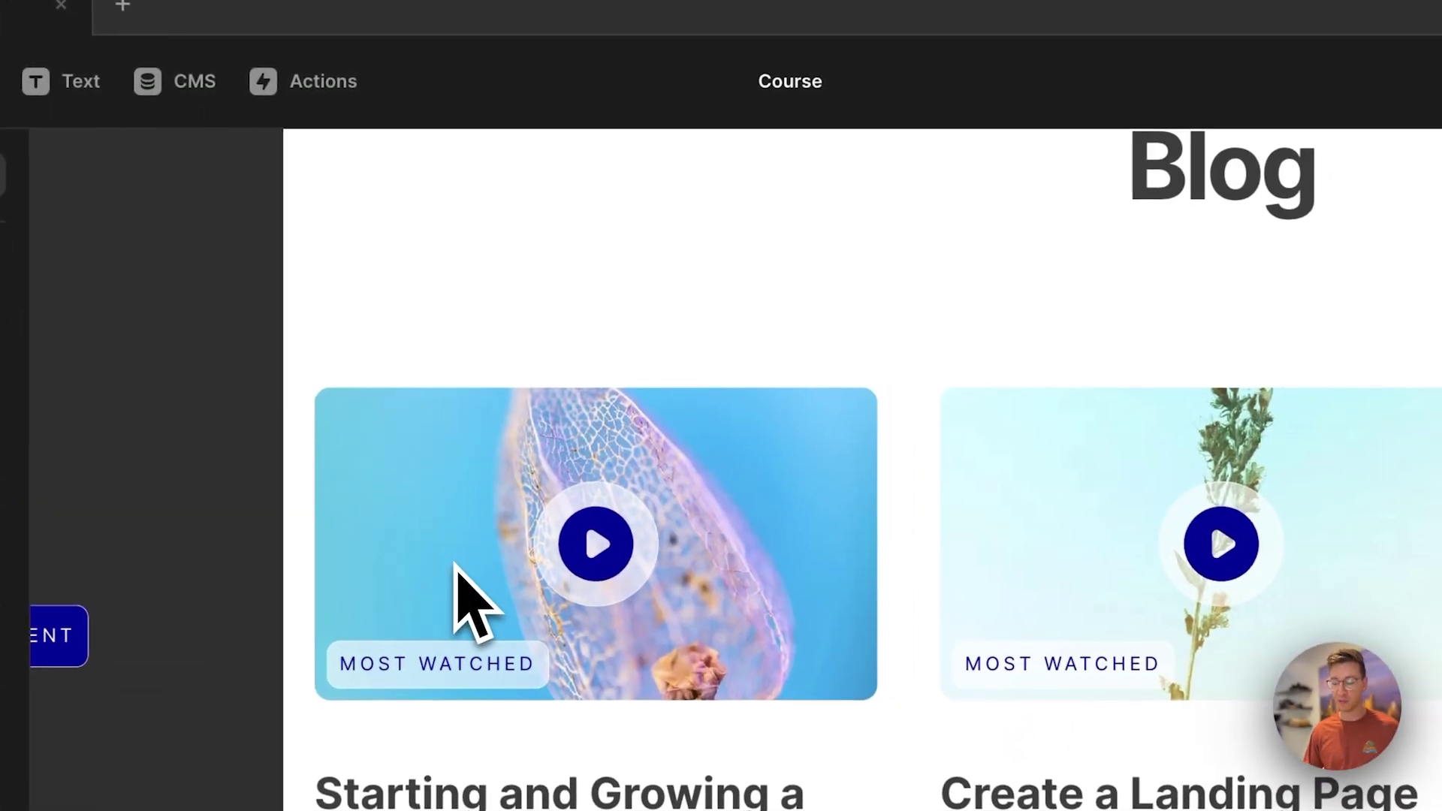
Retype the page heading as 'Tutorials', replacing the interim 'Courses' text
scroll(447, 604, "down", 5)
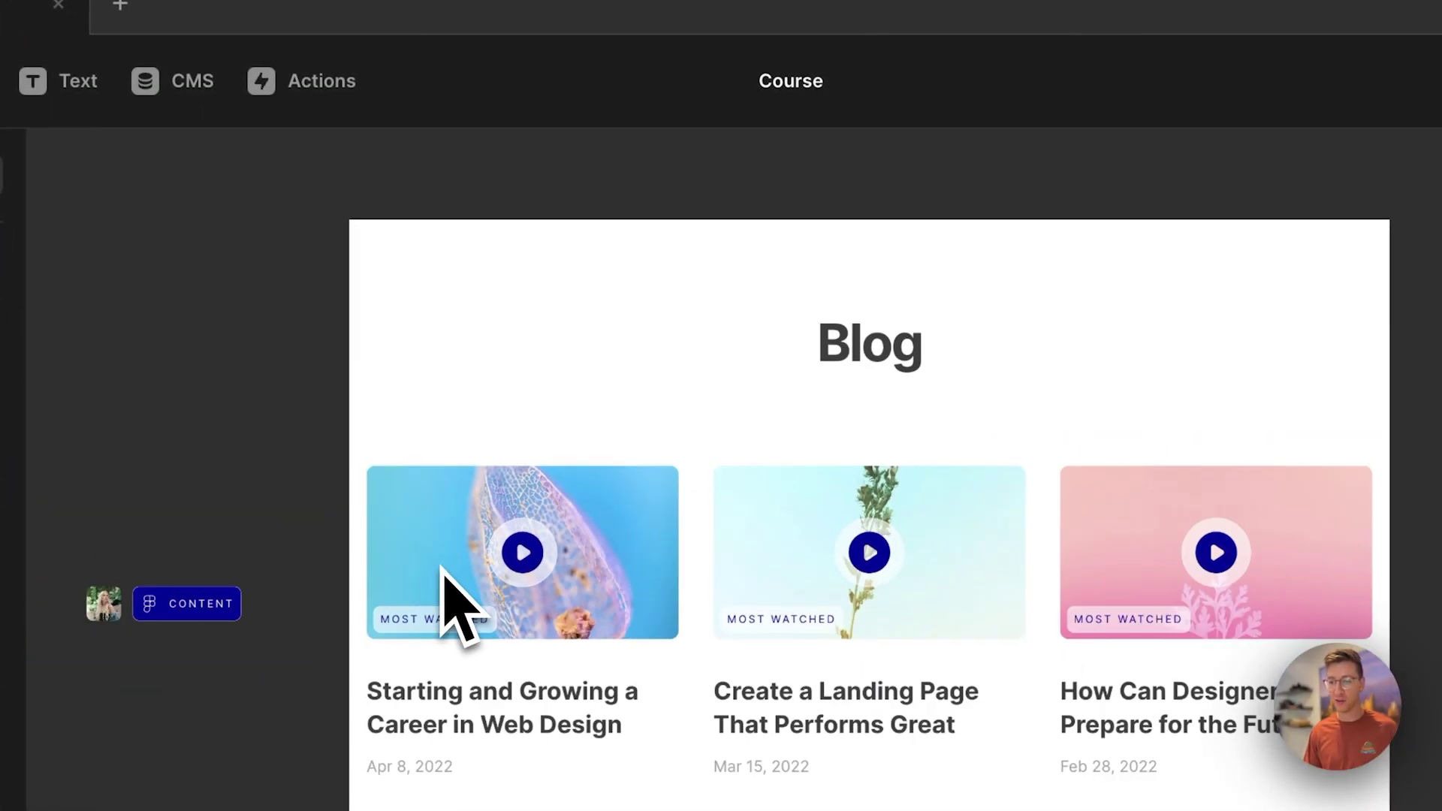
left_click(917, 338)
double_click(892, 347)
type("C")
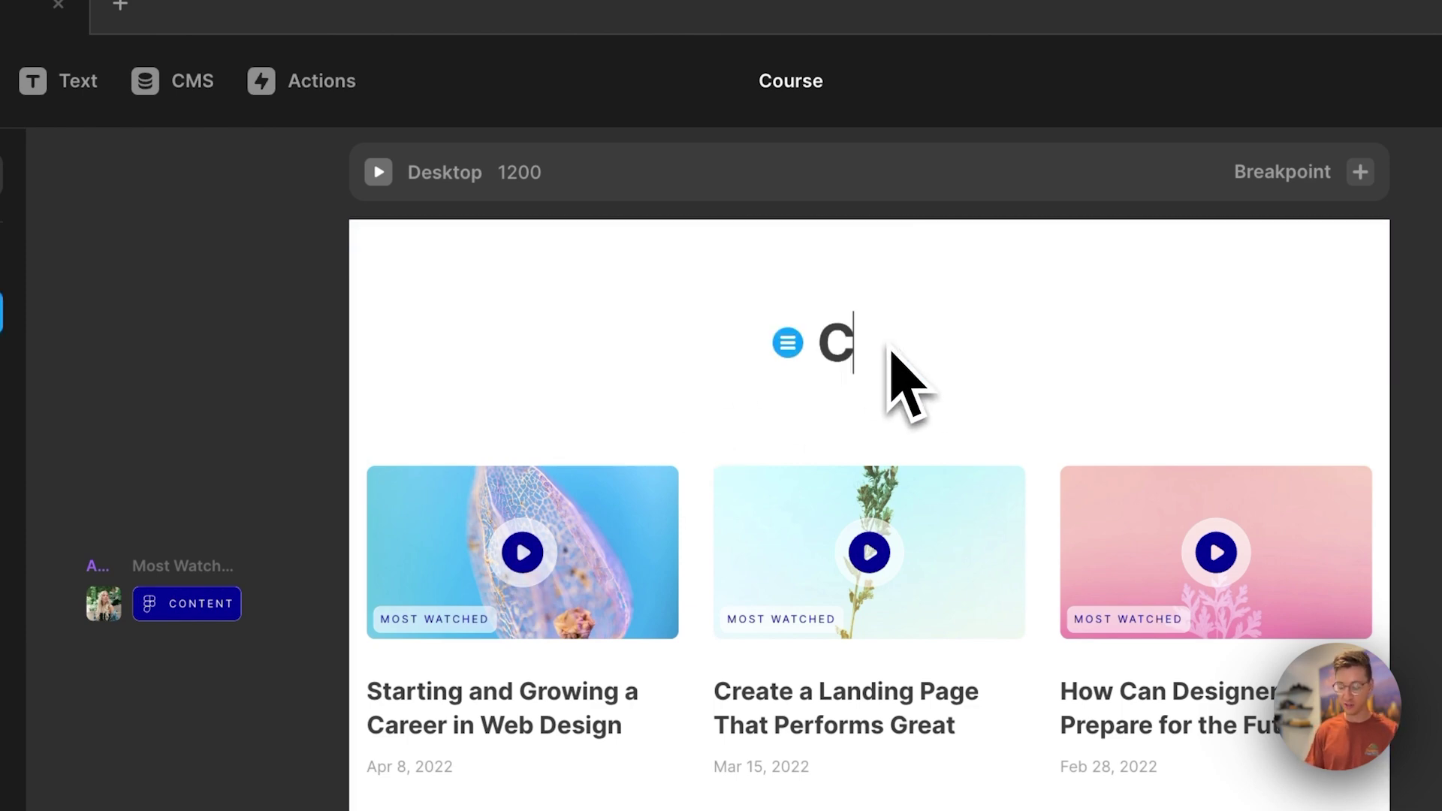
type("ourses")
double_click(859, 349)
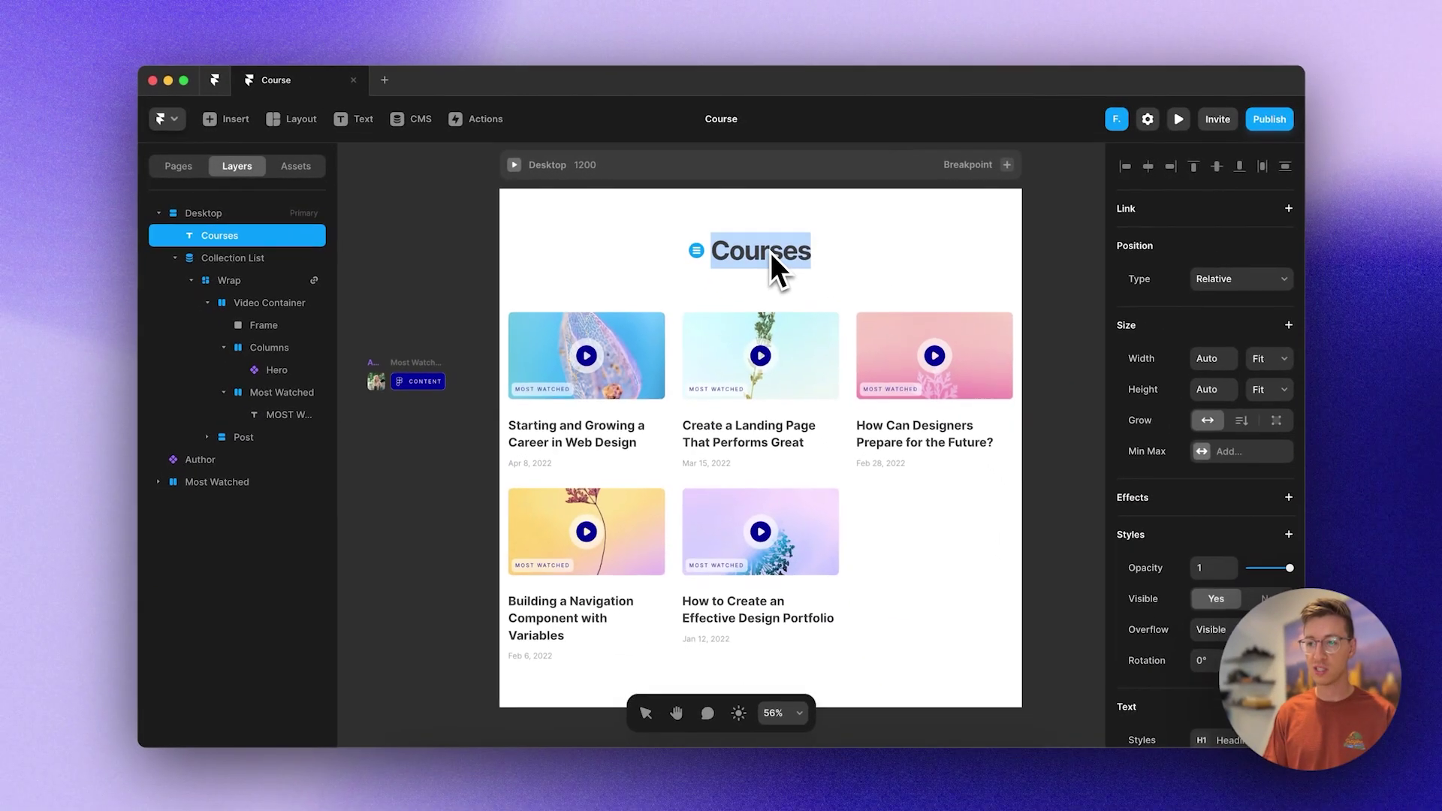
type("Tutorials")
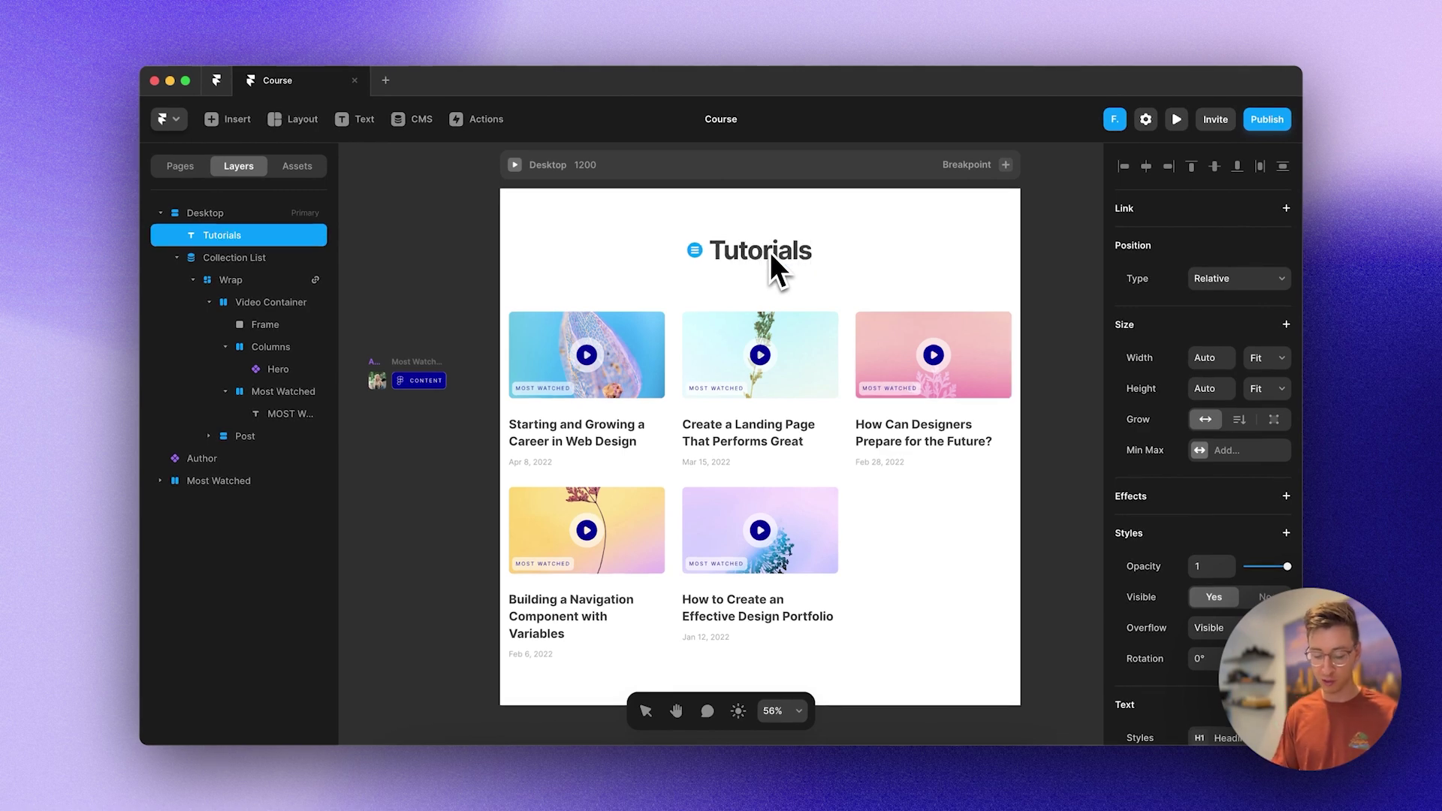
key("Escape")
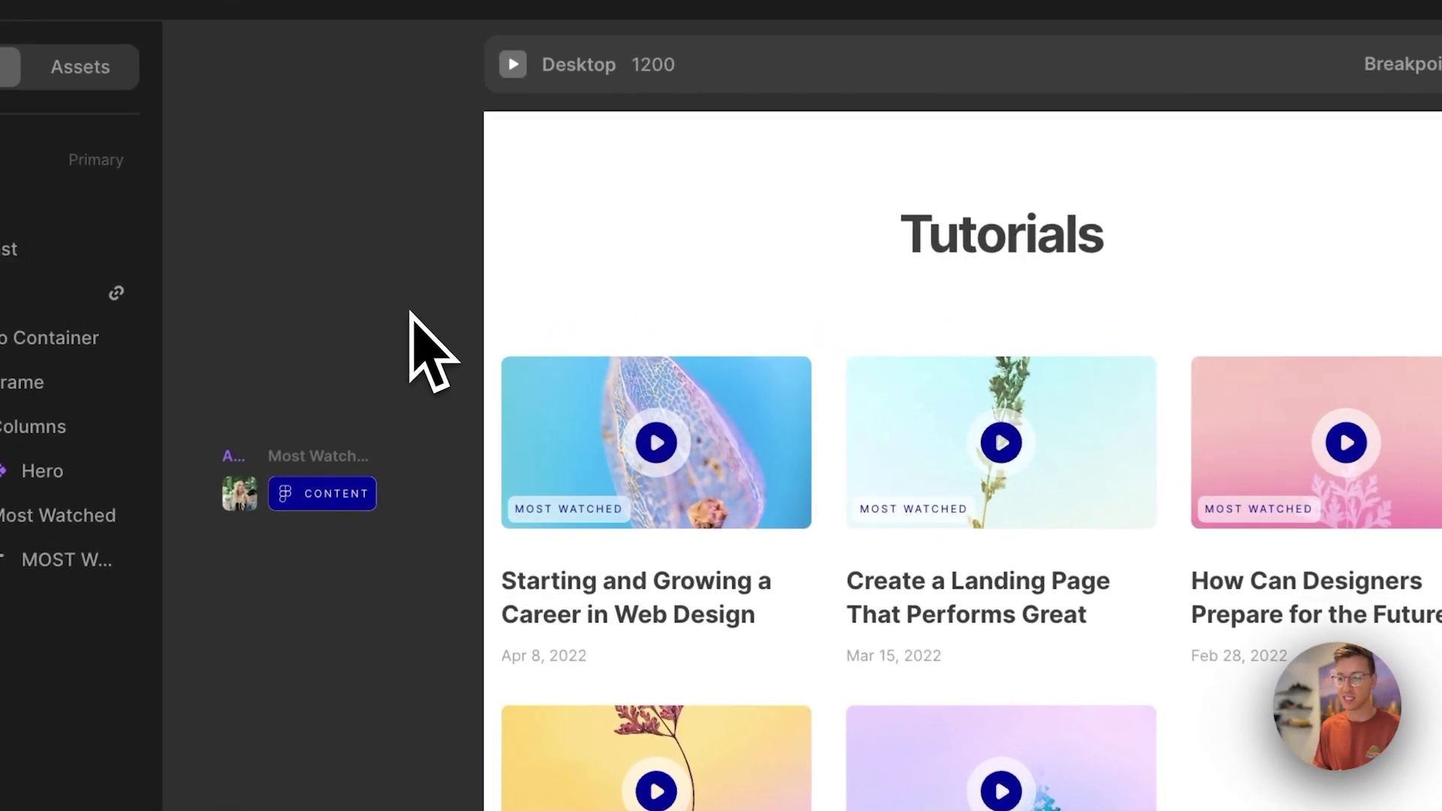
Drag the CONTENT badge into the first post card, above the post title
scroll(428, 348, "left", 10)
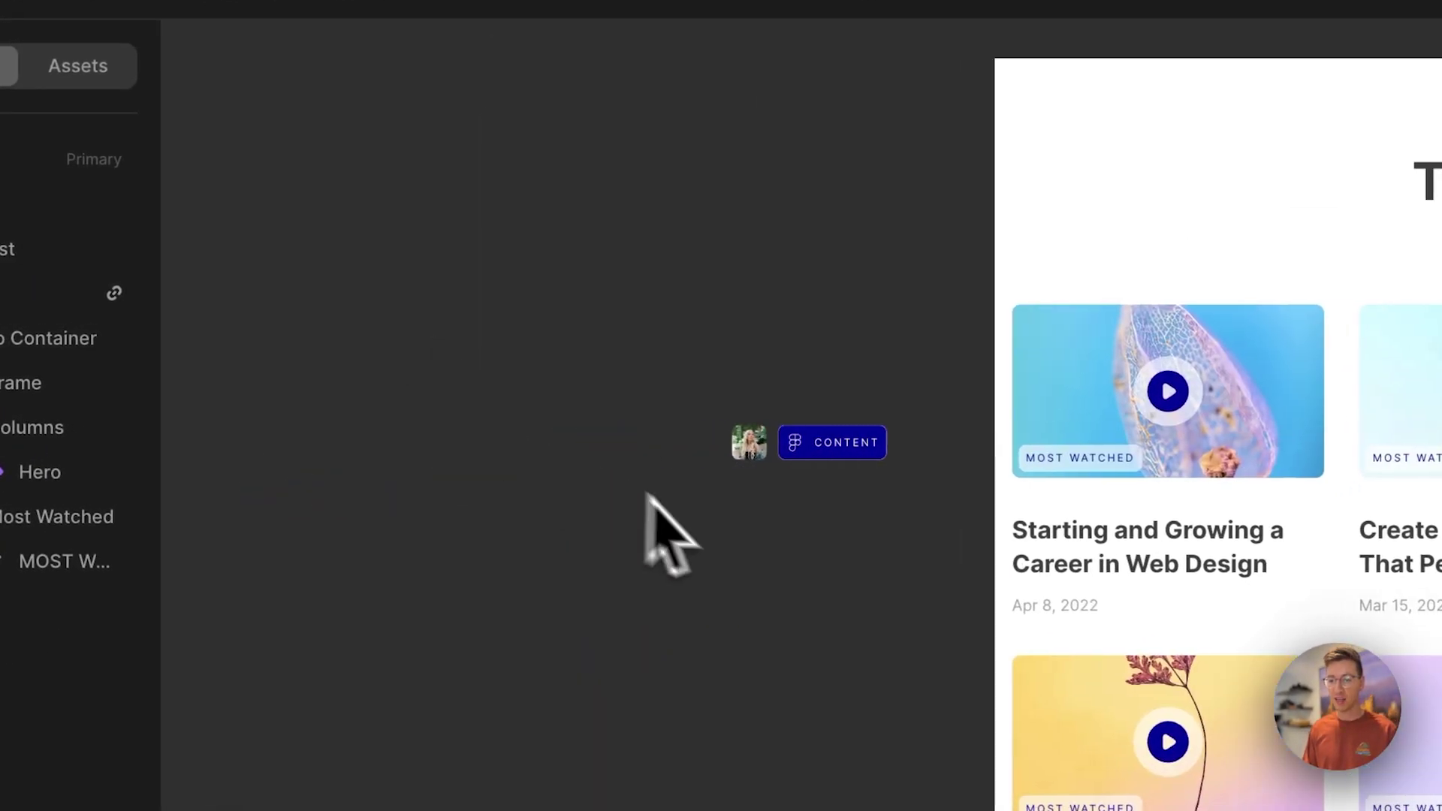
scroll(647, 496, "up", 5)
scroll(706, 533, "right", 6)
scroll(710, 556, "down", 1)
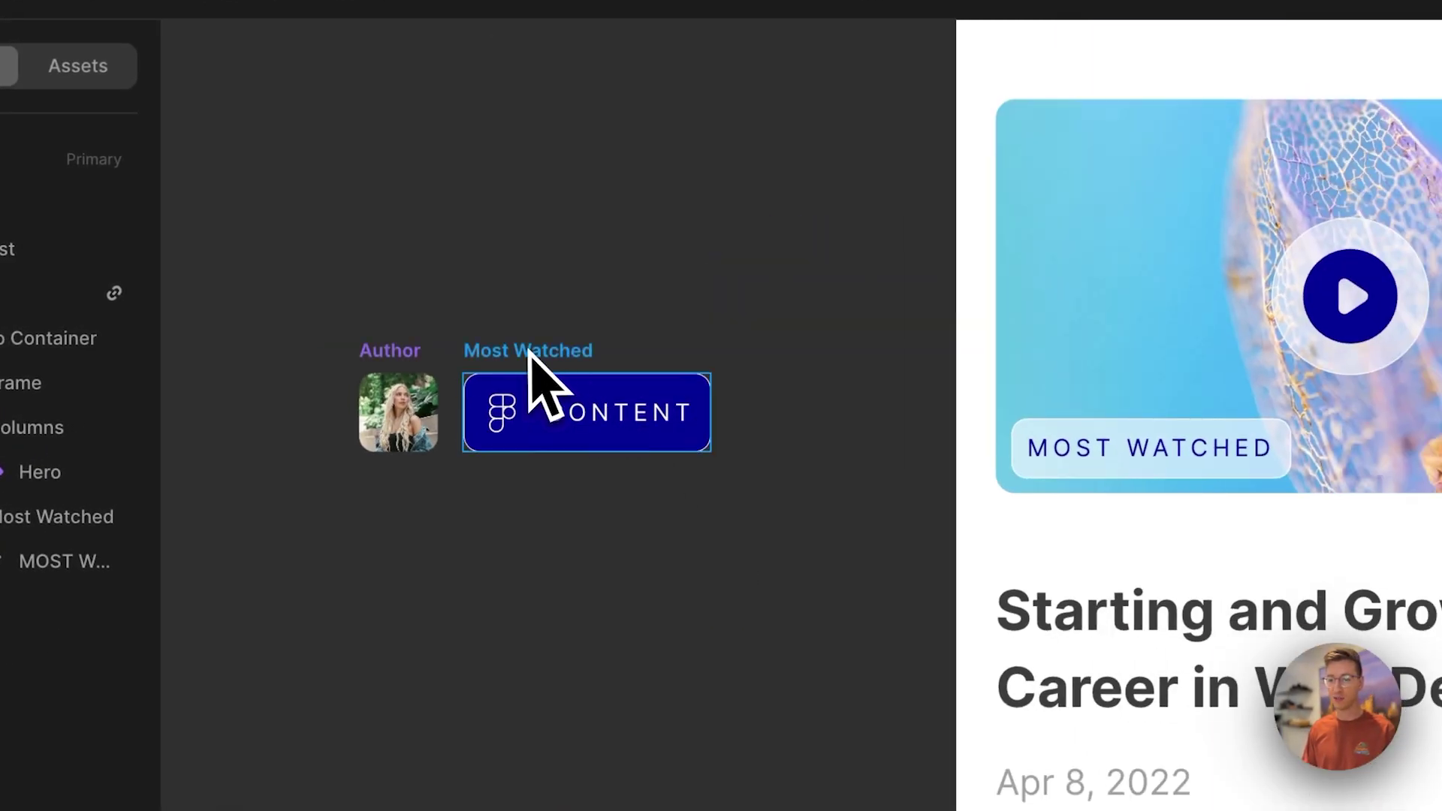
left_click_drag(530, 353, 1202, 581)
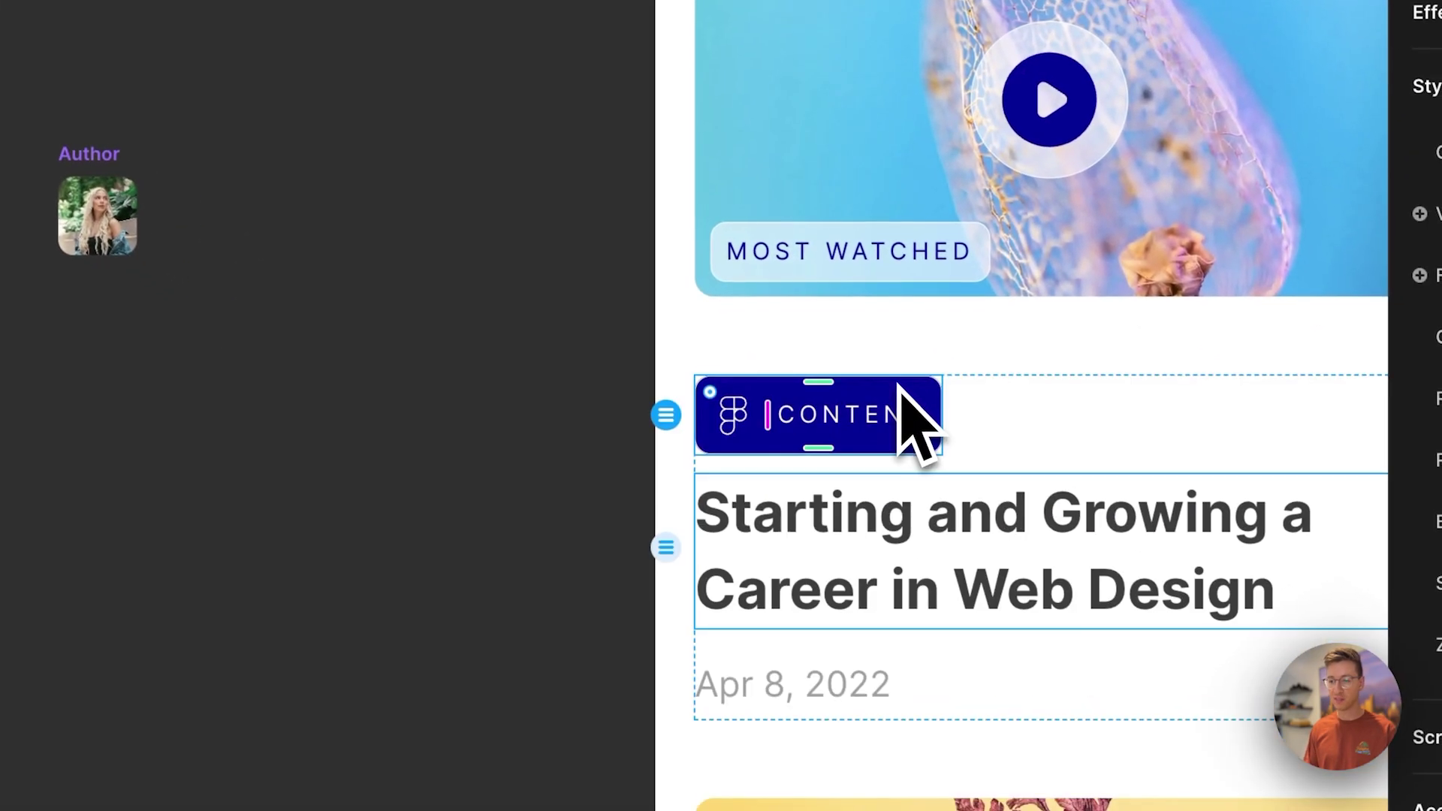
left_click_drag(901, 386, 897, 398)
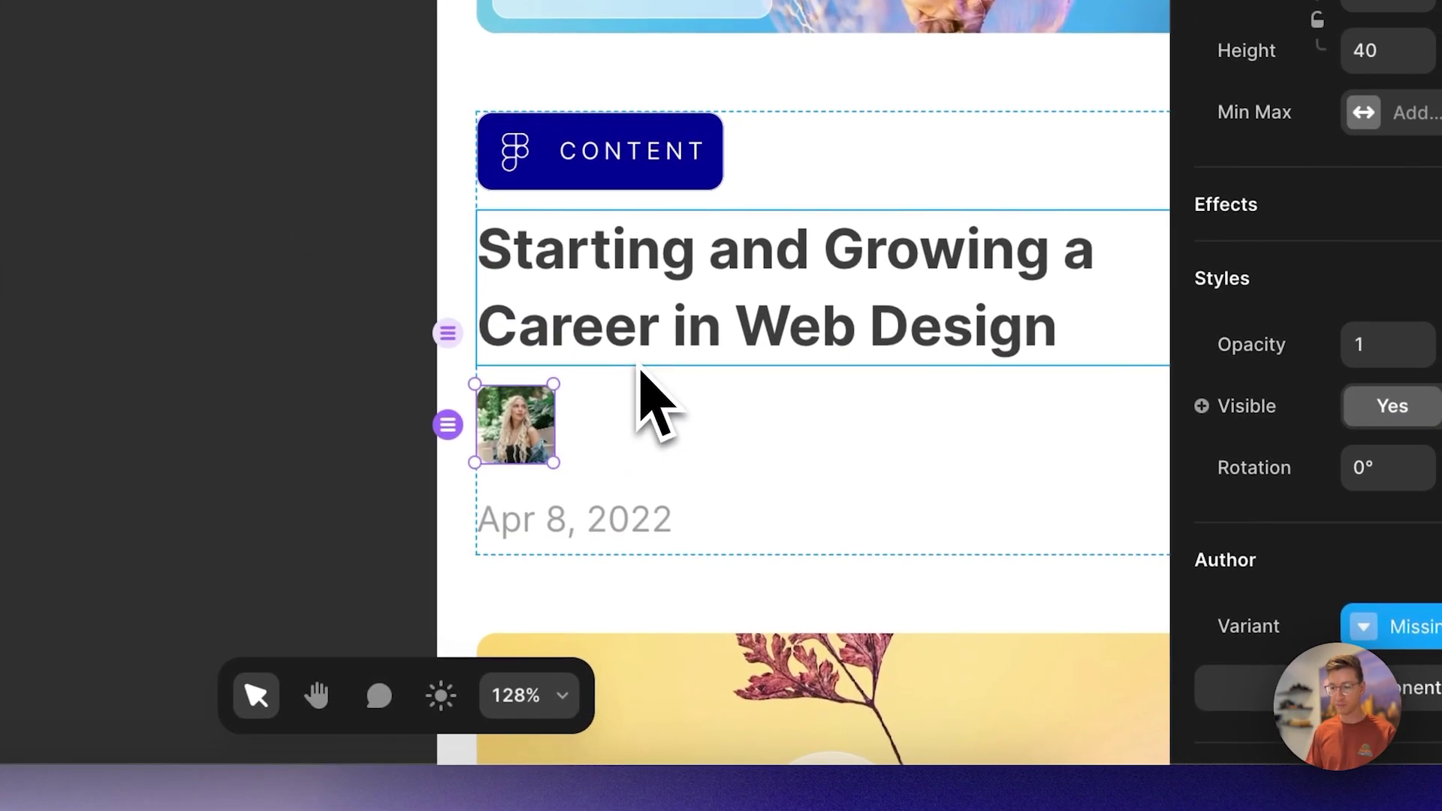
Duplicate the Apr 8, 2022 date text and check its formatting settings
left_click(561, 524)
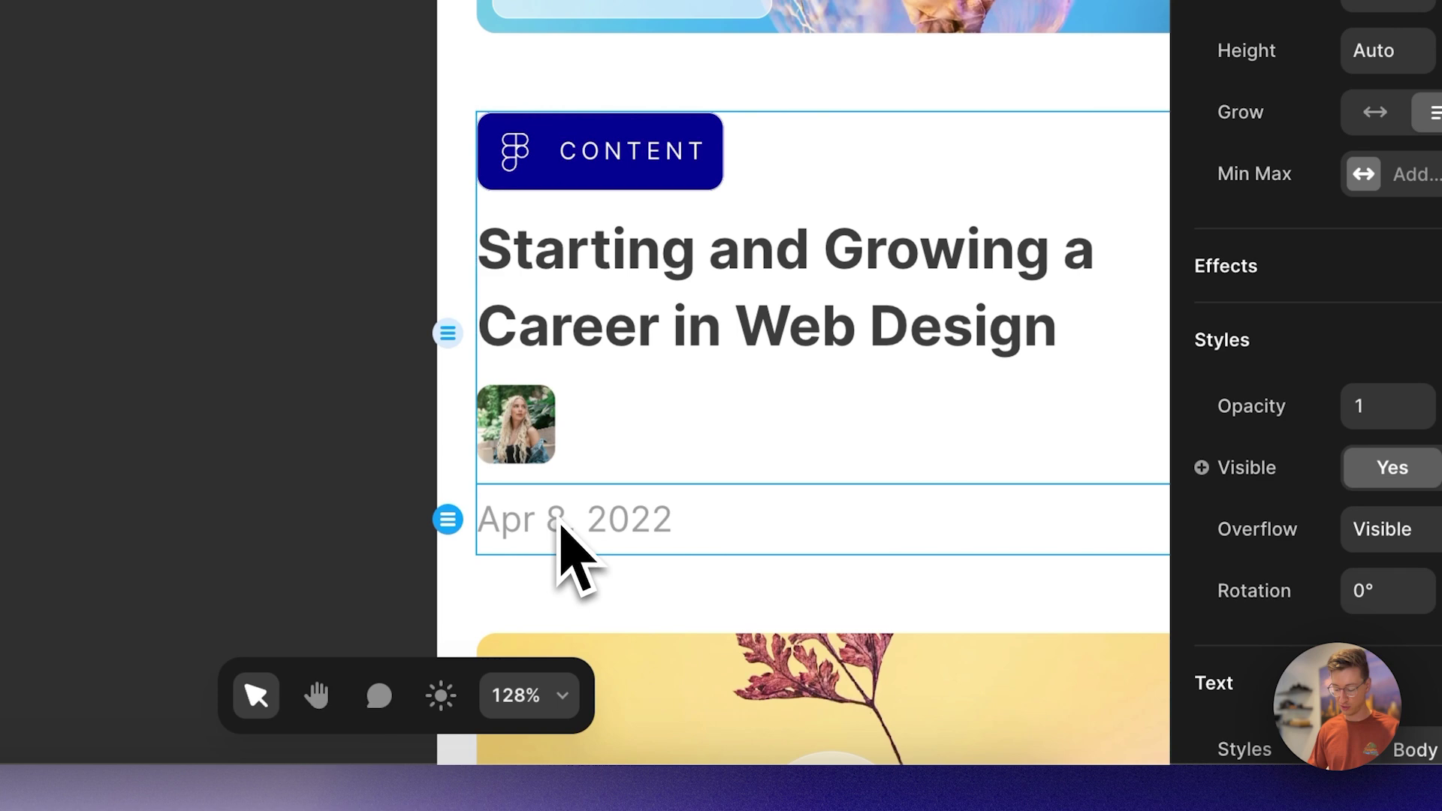
key("super+d")
double_click(561, 526)
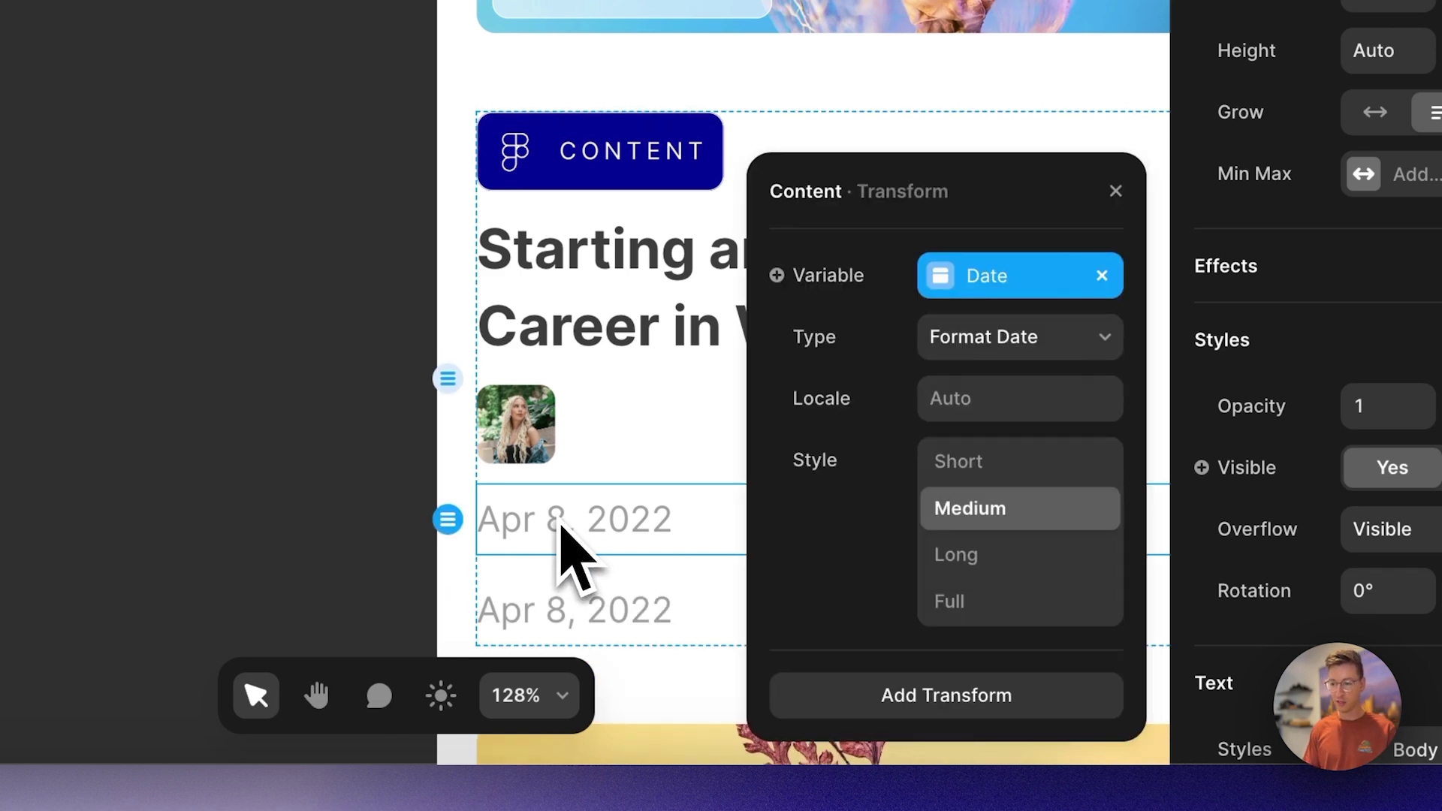
scroll(1397, 556, "down", 5)
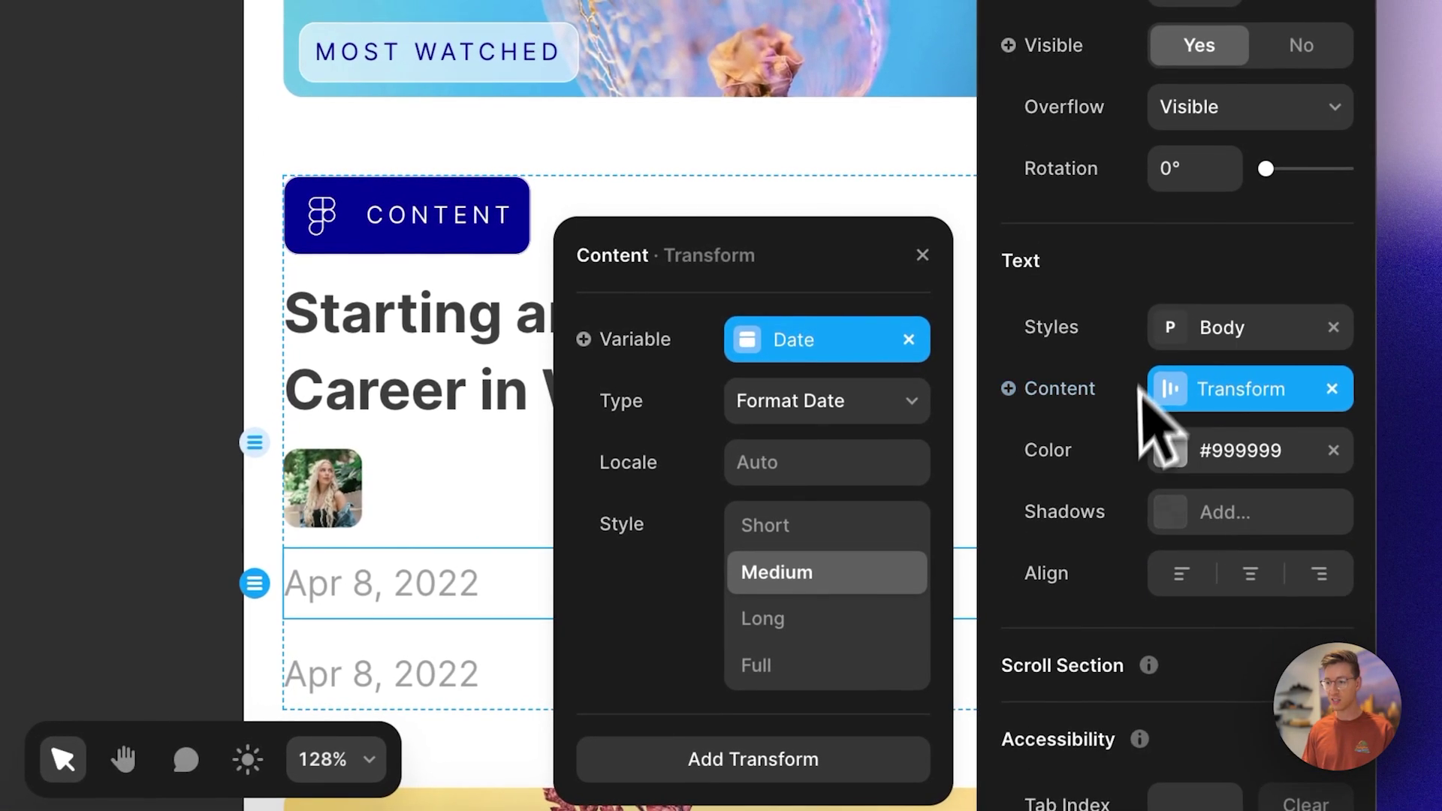
key("Escape")
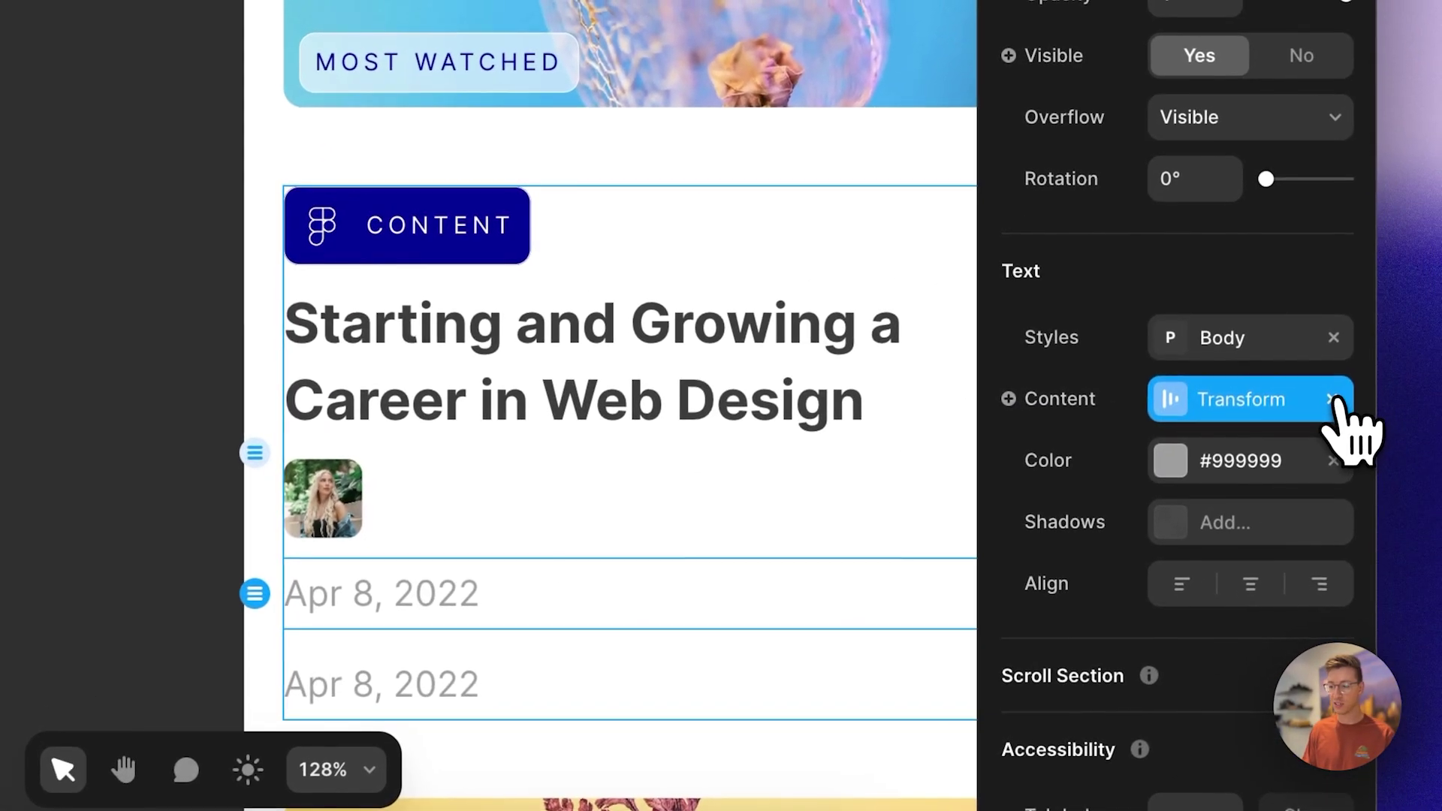
Turn the copied date into plain placeholder text reading 'Name'
left_click(1333, 399)
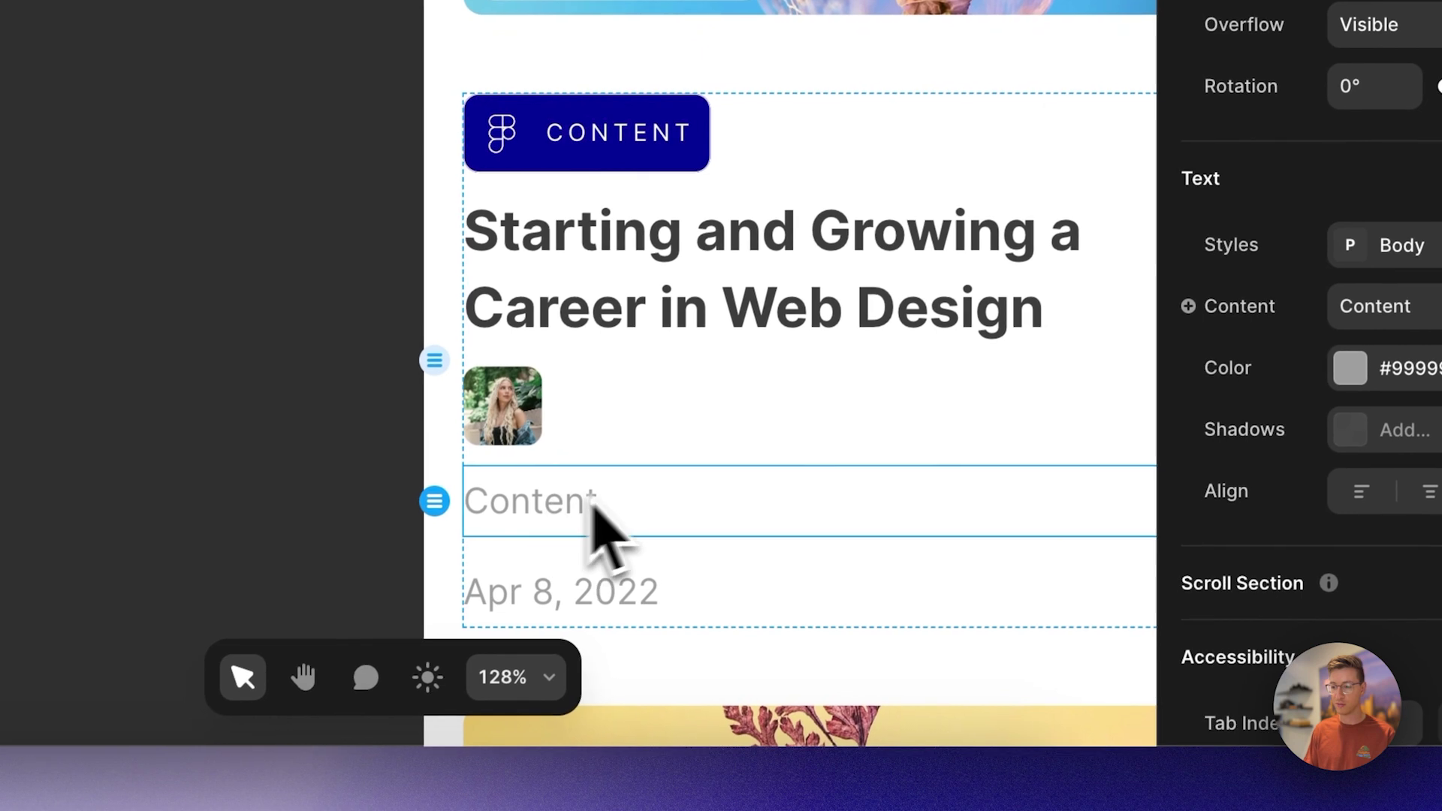
double_click(555, 513)
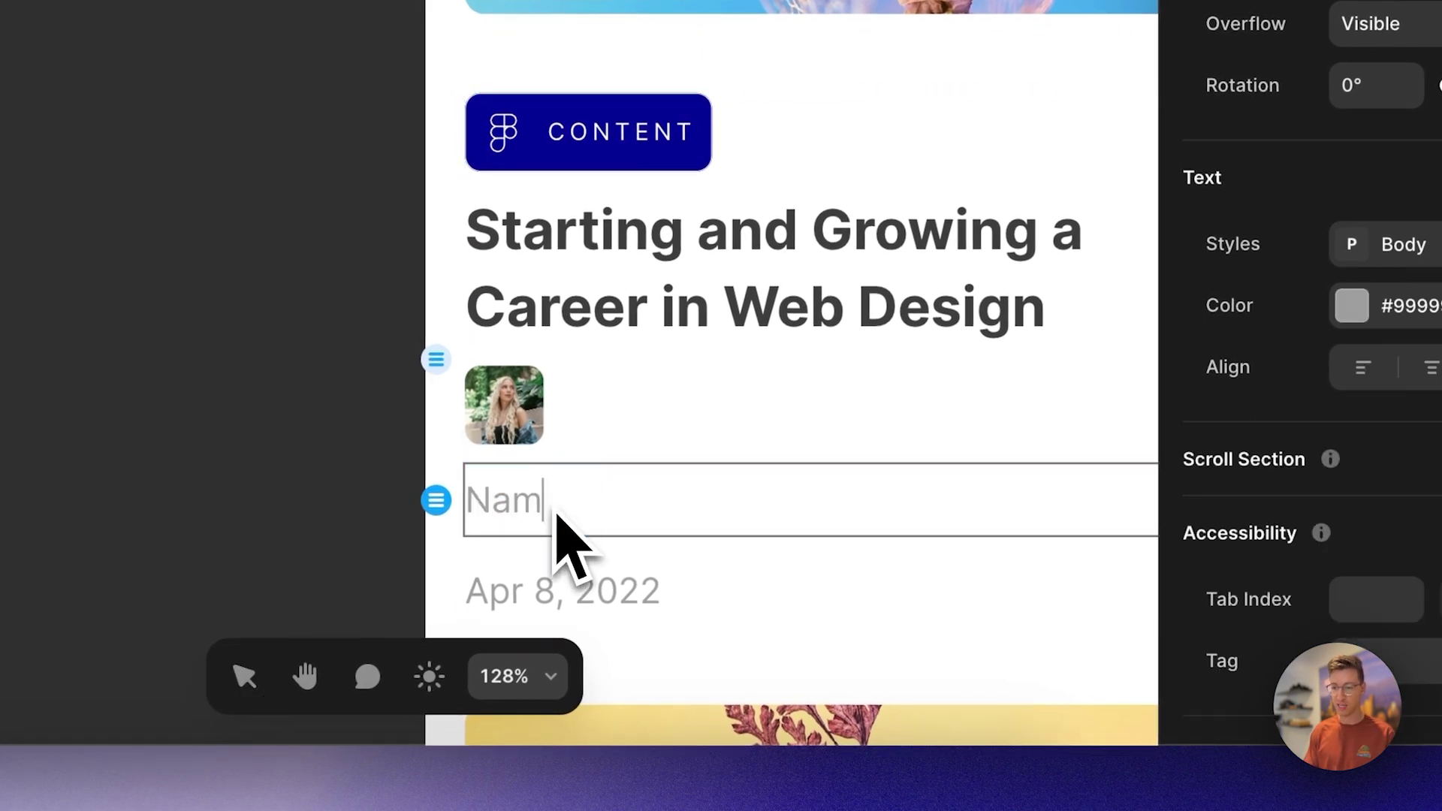
type("Name")
key("Escape")
Stack the avatar and Name horizontally in a row set to Fill width
left_click(518, 432)
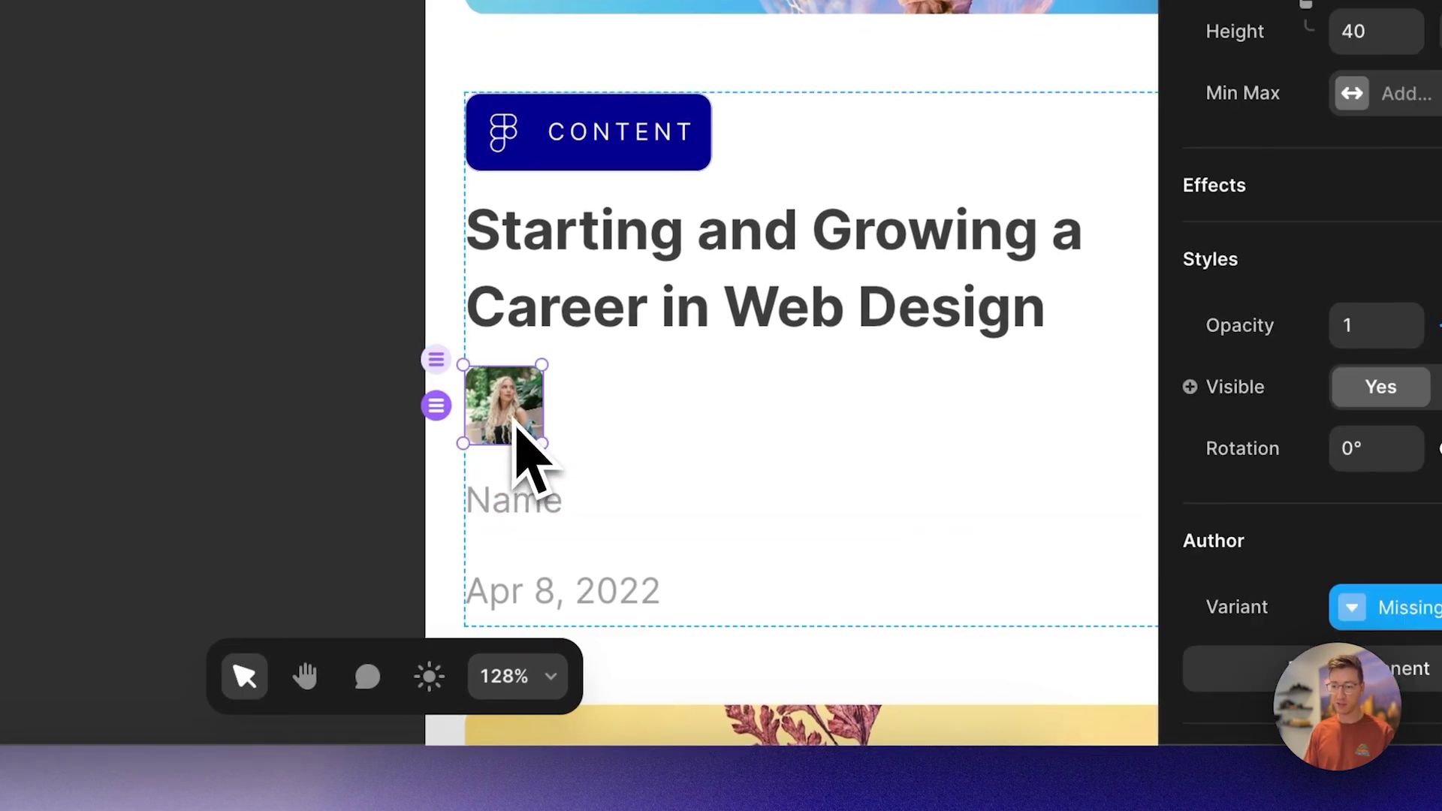
left_click(530, 501, "shift")
key("super+Return")
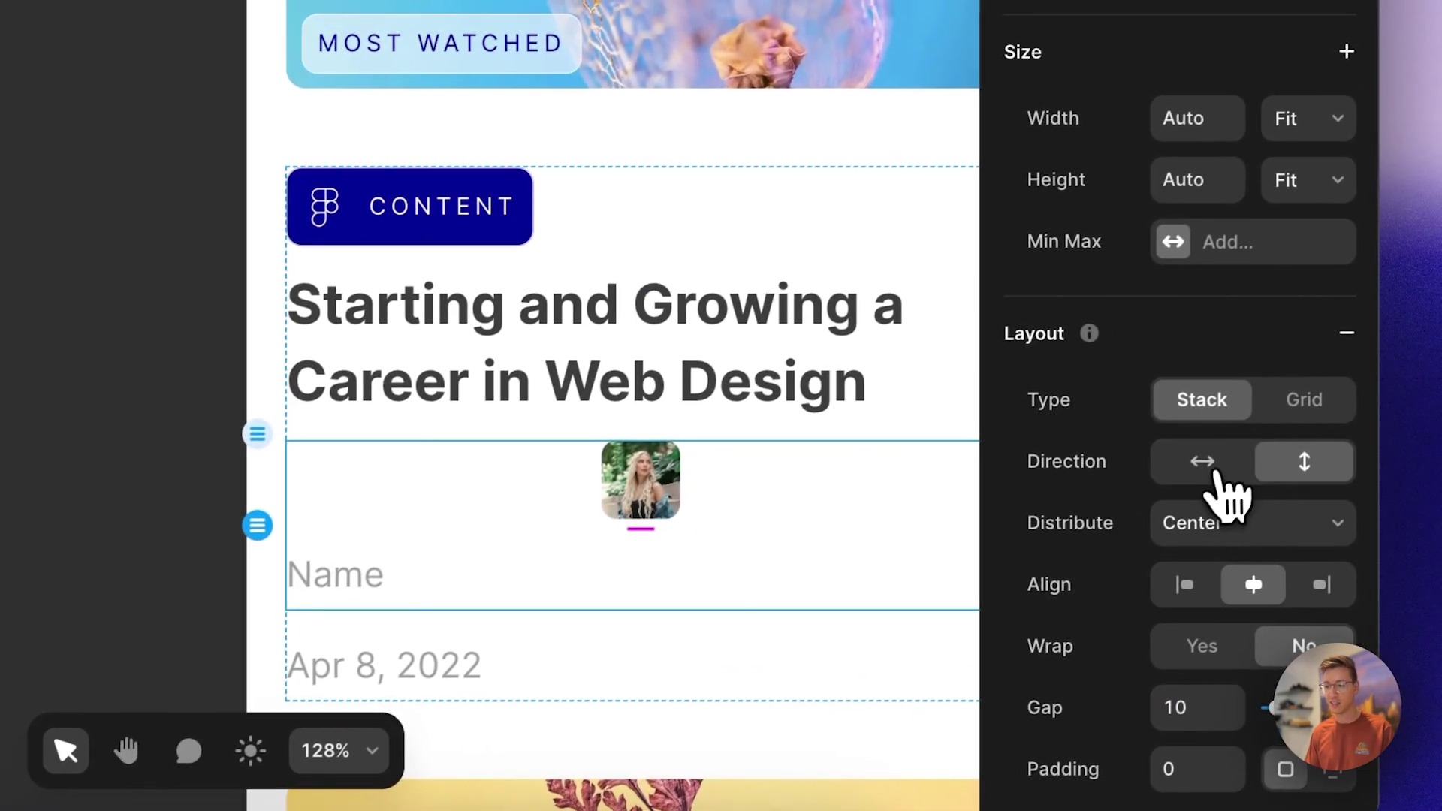
left_click(1381, 387)
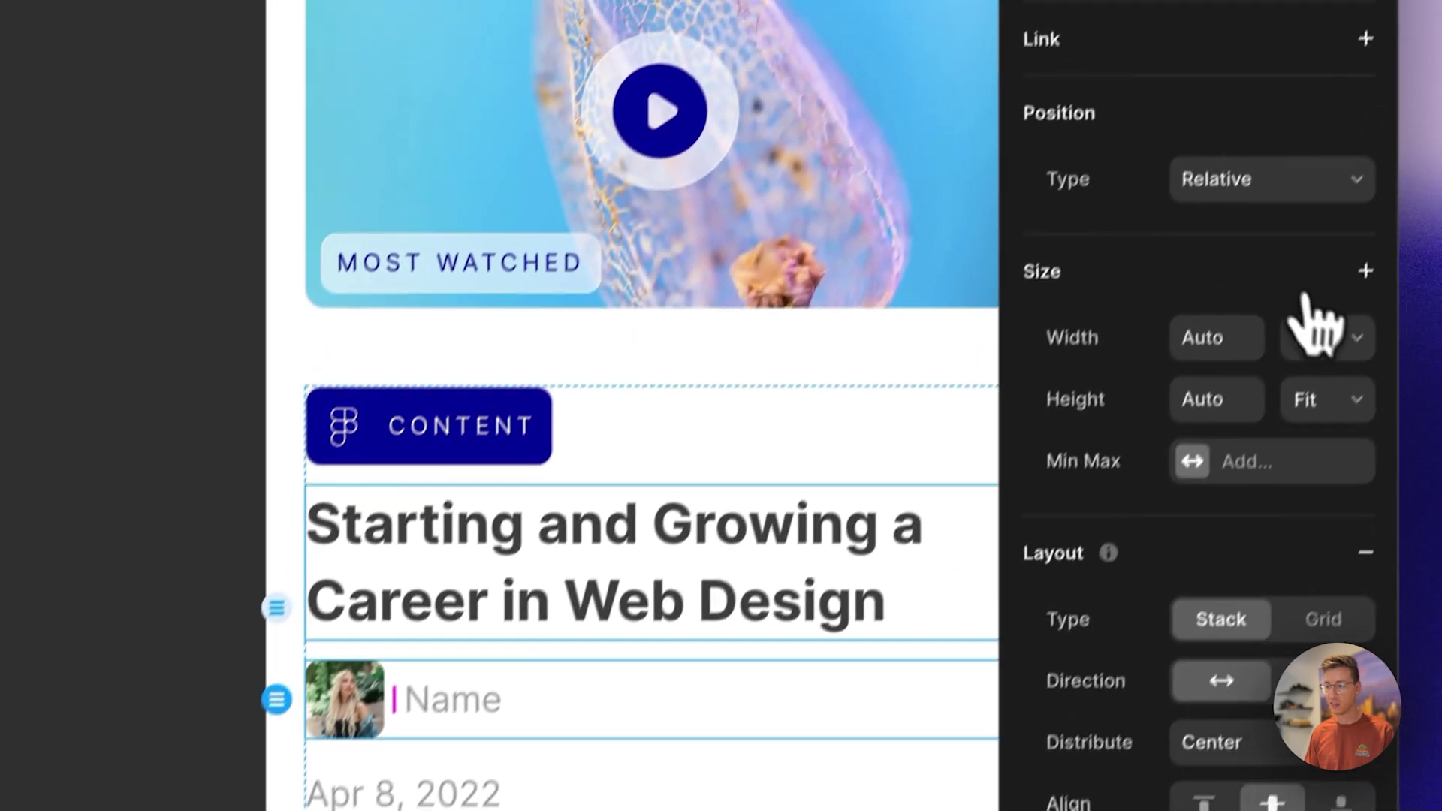
left_click(1366, 126)
left_click(1270, 340)
Set the Name text's width to Fill so it takes the remaining space
left_click(409, 743)
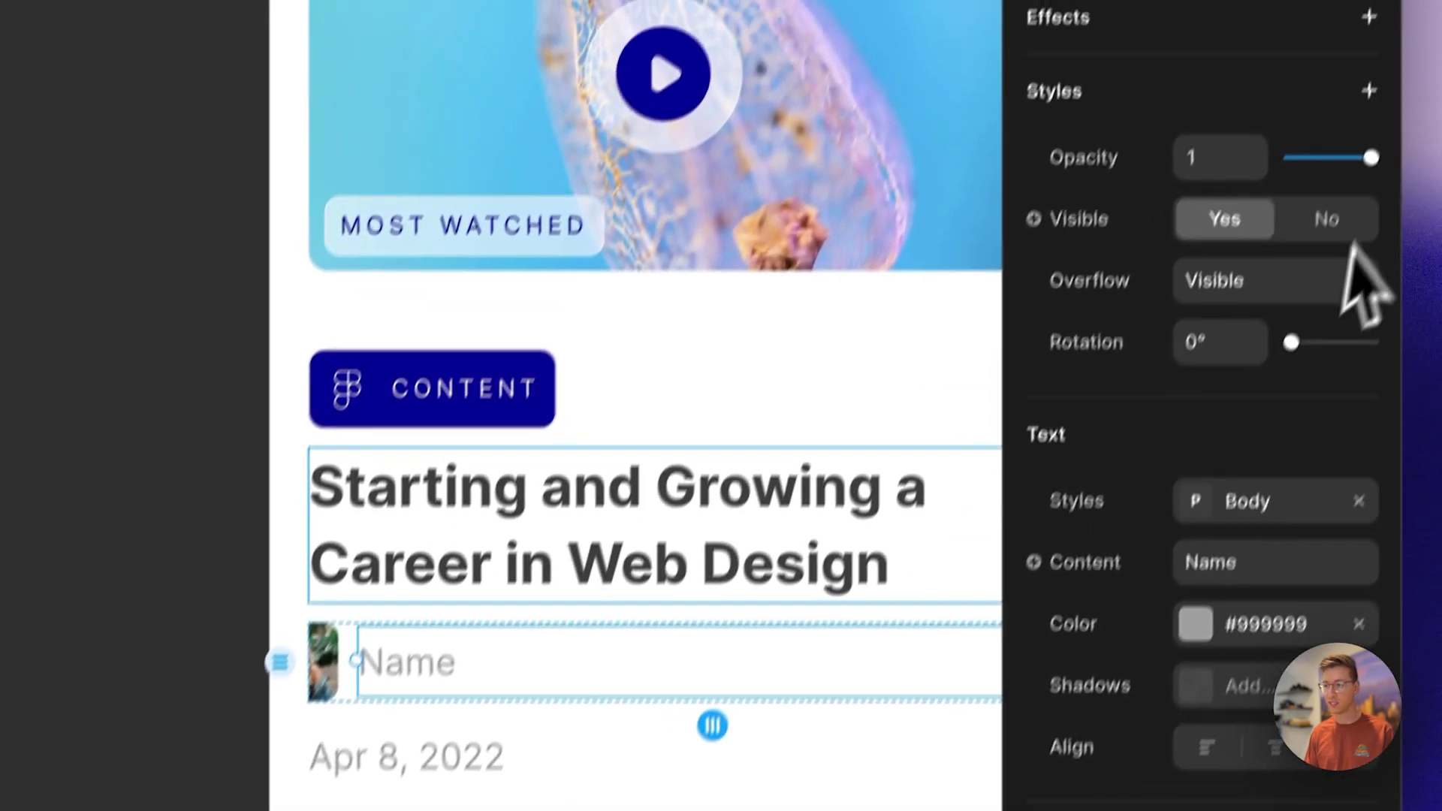
scroll(1360, 286, "up", 5)
left_click(1363, 289)
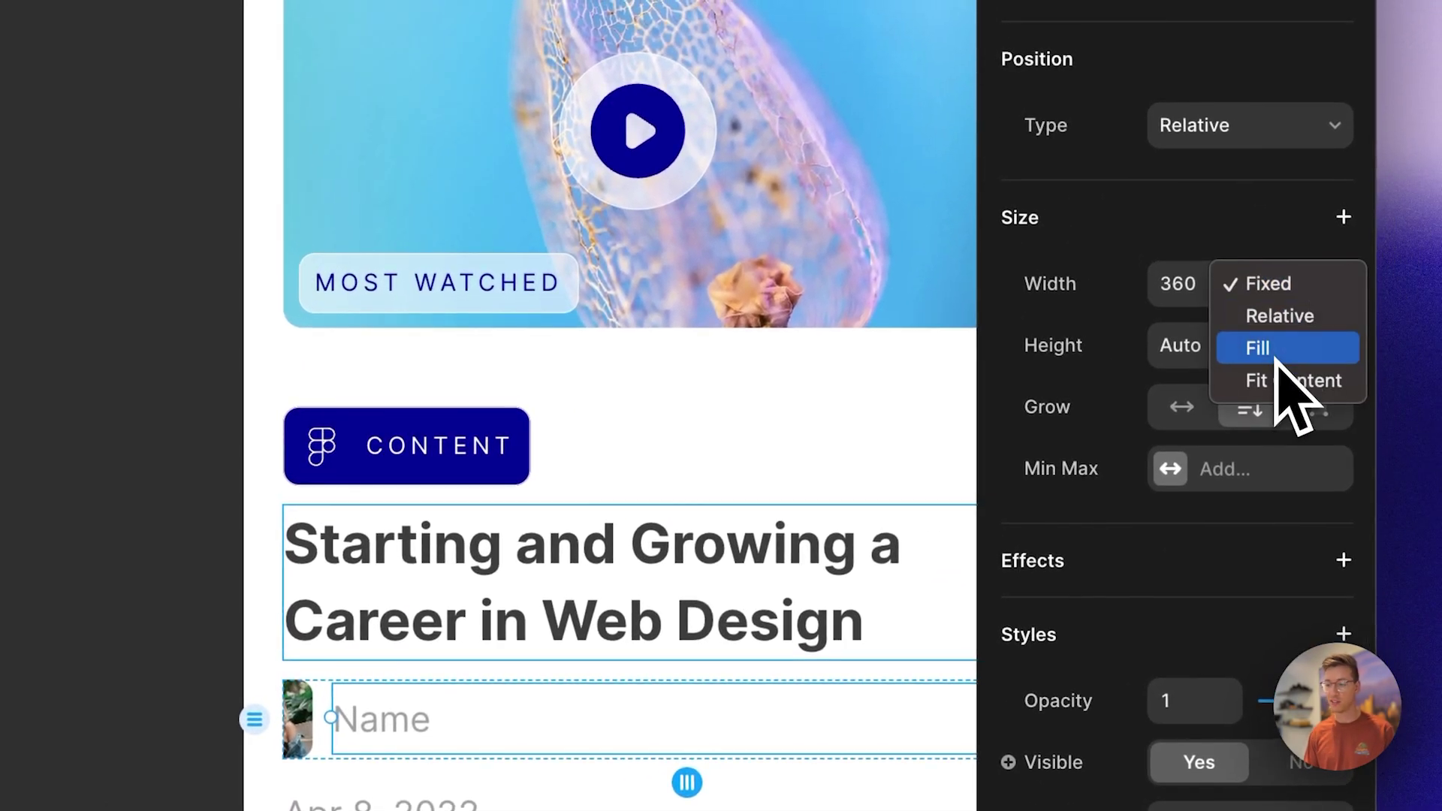
left_click(1280, 349)
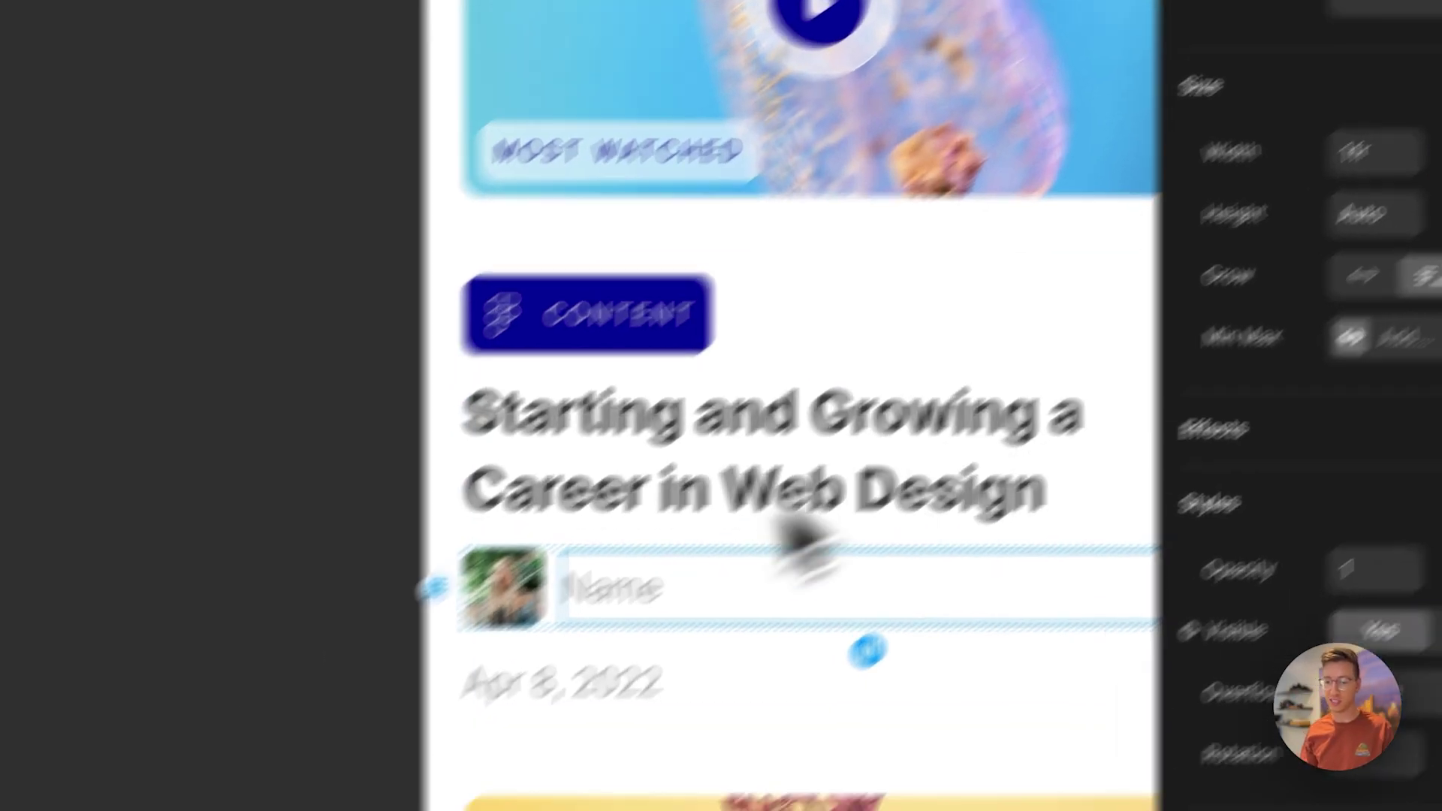
key("super+p")
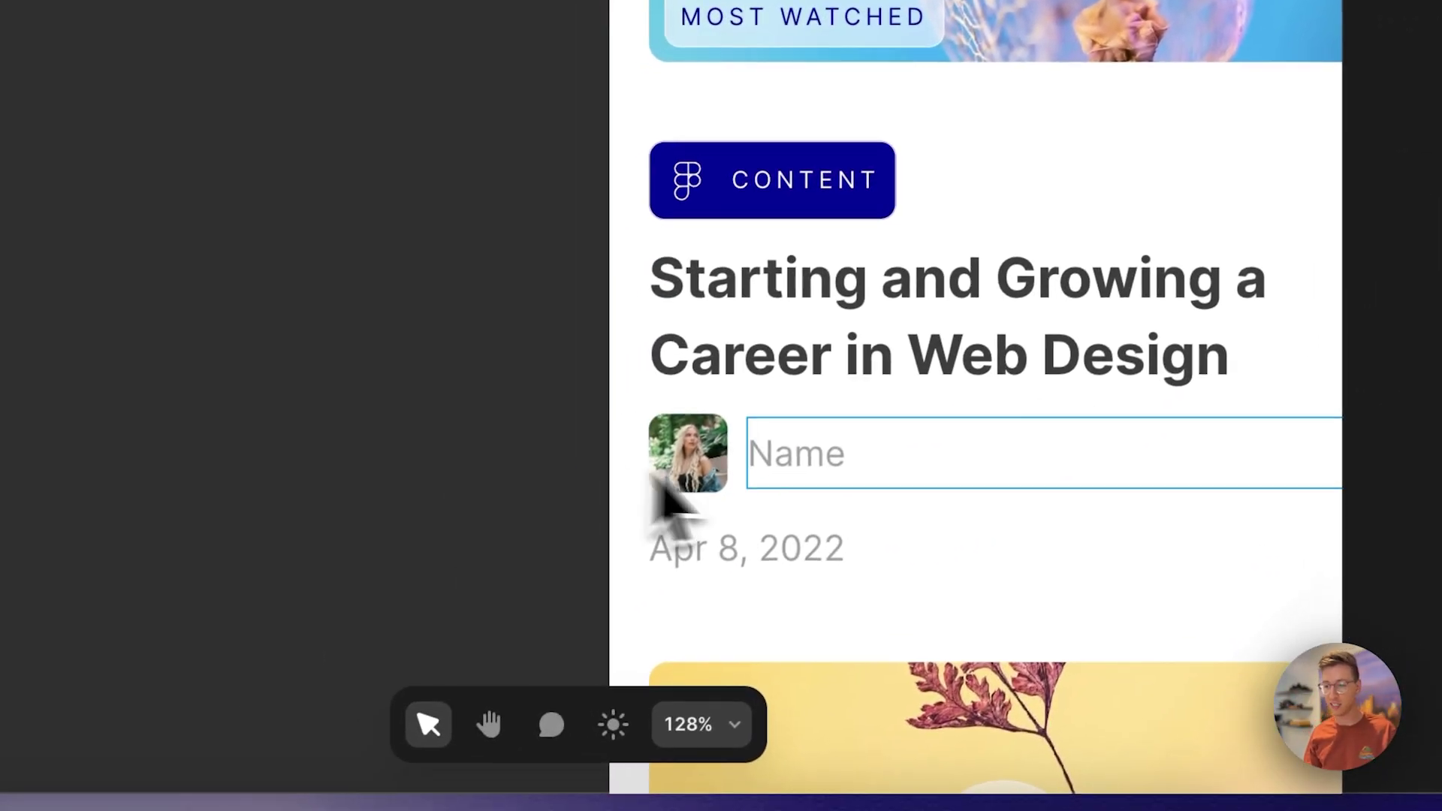
Reorder the card to date first, then title, then the author row
scroll(754, 481, "down", 5)
scroll(753, 483, "down", 2)
scroll(753, 483, "up", 4)
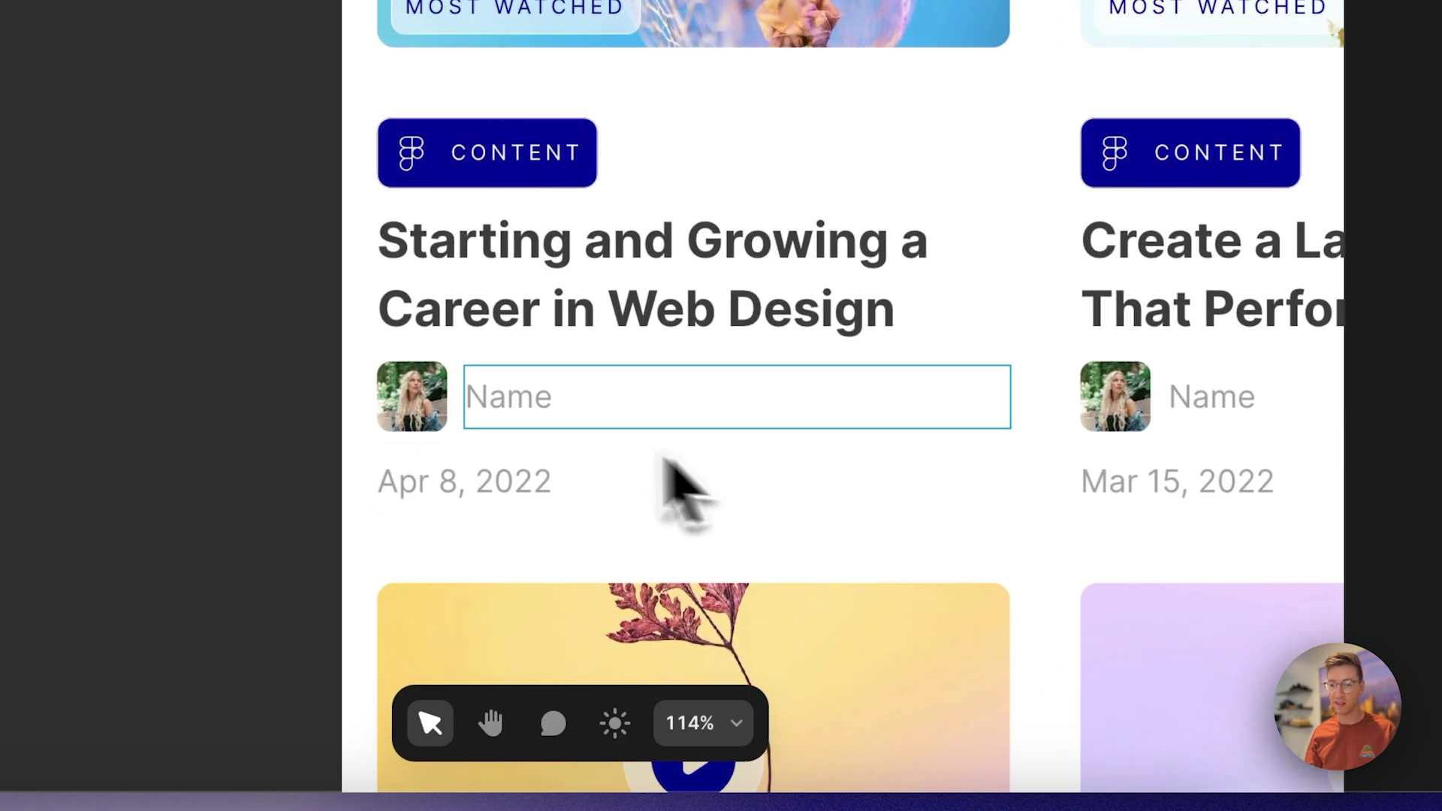
left_click(466, 436)
key("super+Down")
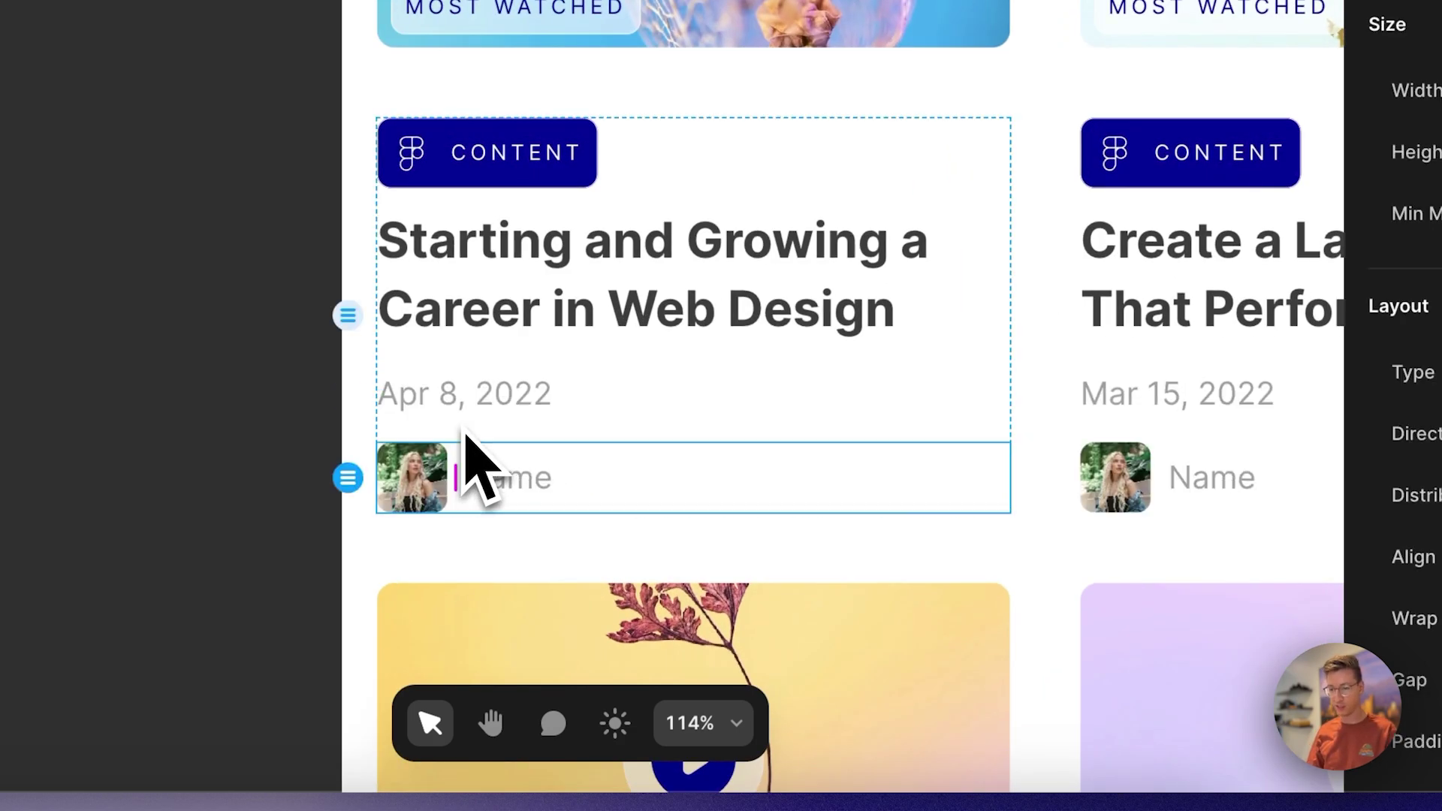
left_click(473, 425)
key("super+Up")
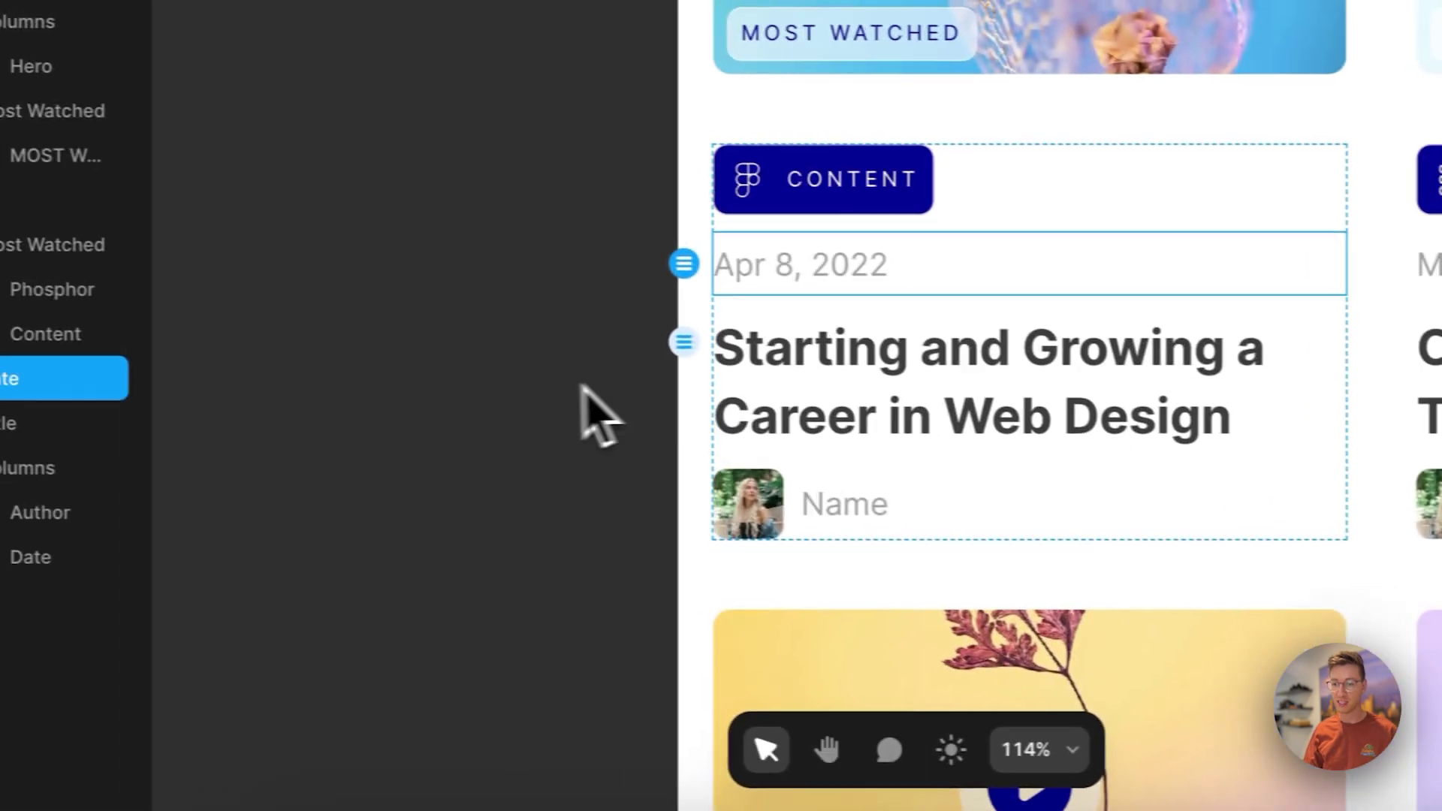
left_click(582, 387)
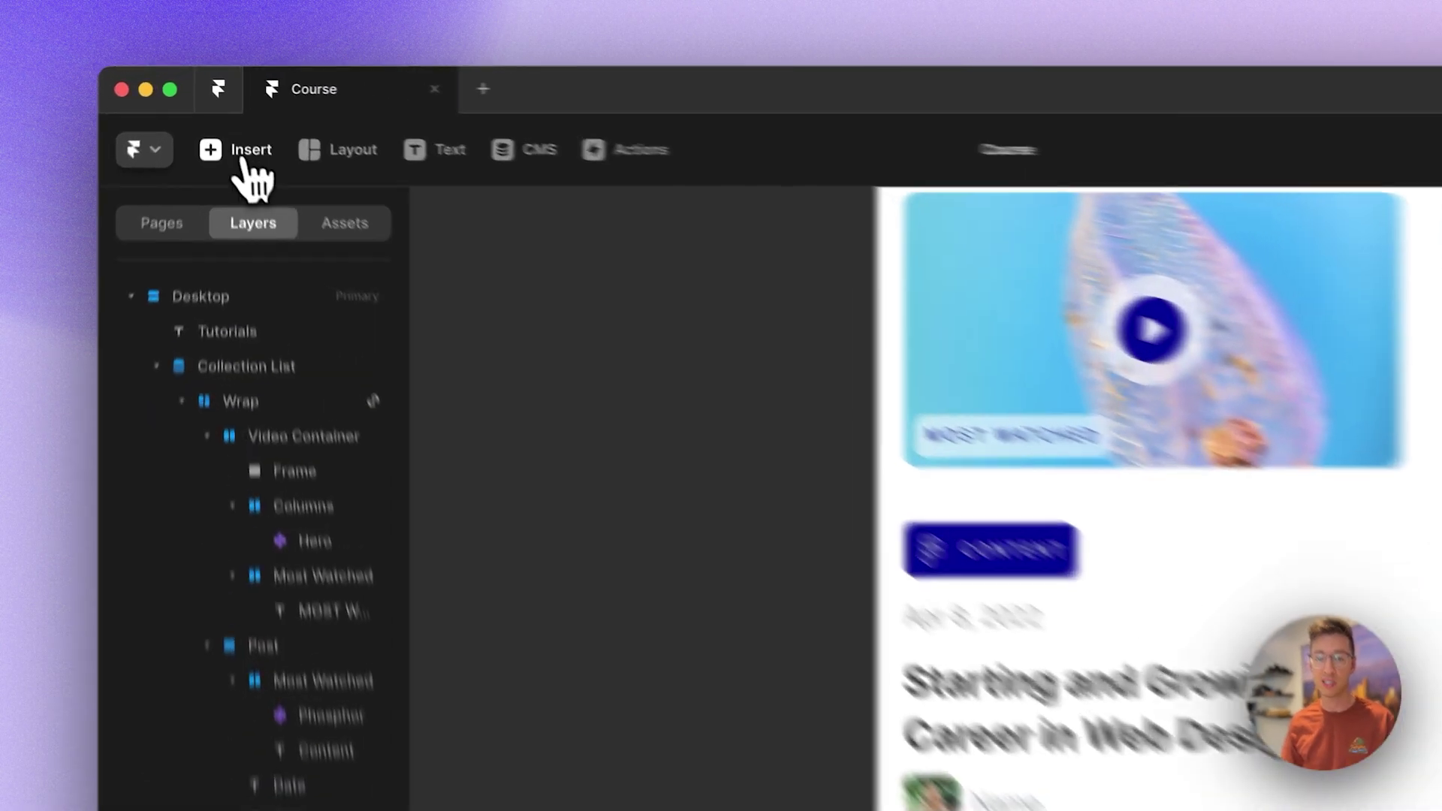
Insert a Clock icon from the Hero icon set onto the canvas
left_click(227, 118)
type("hero")
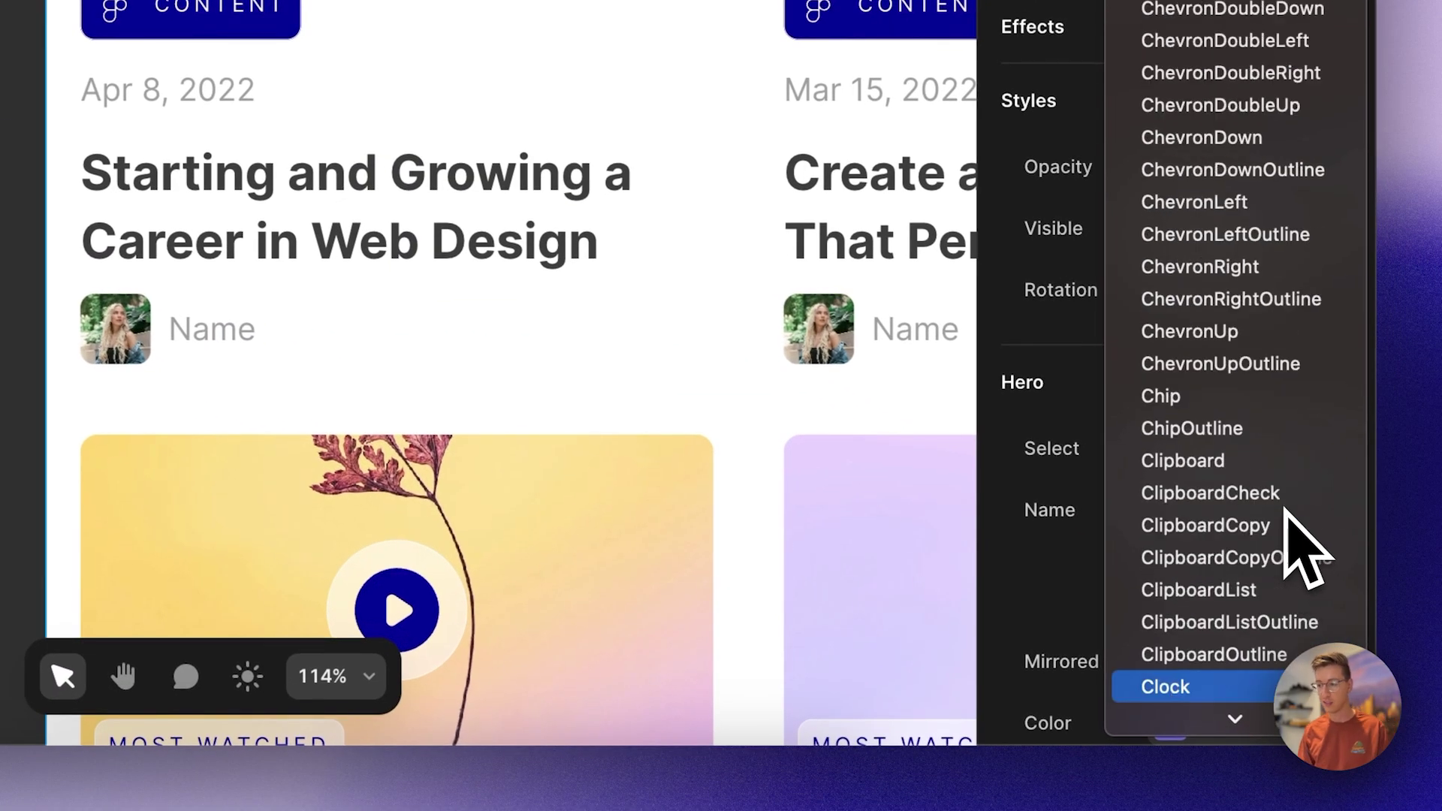
key("Return")
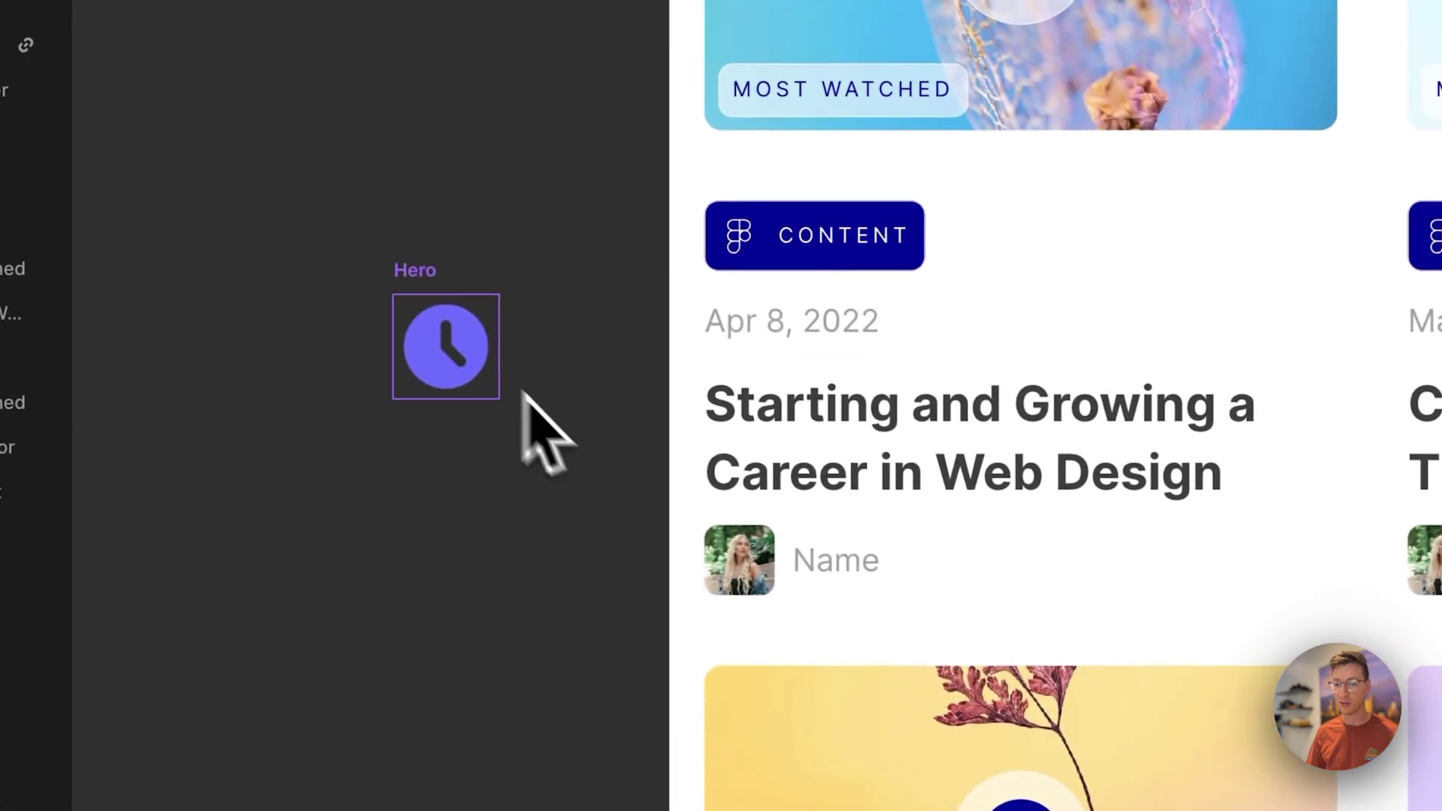
left_click_drag(487, 293, 392, 405)
left_click(559, 489)
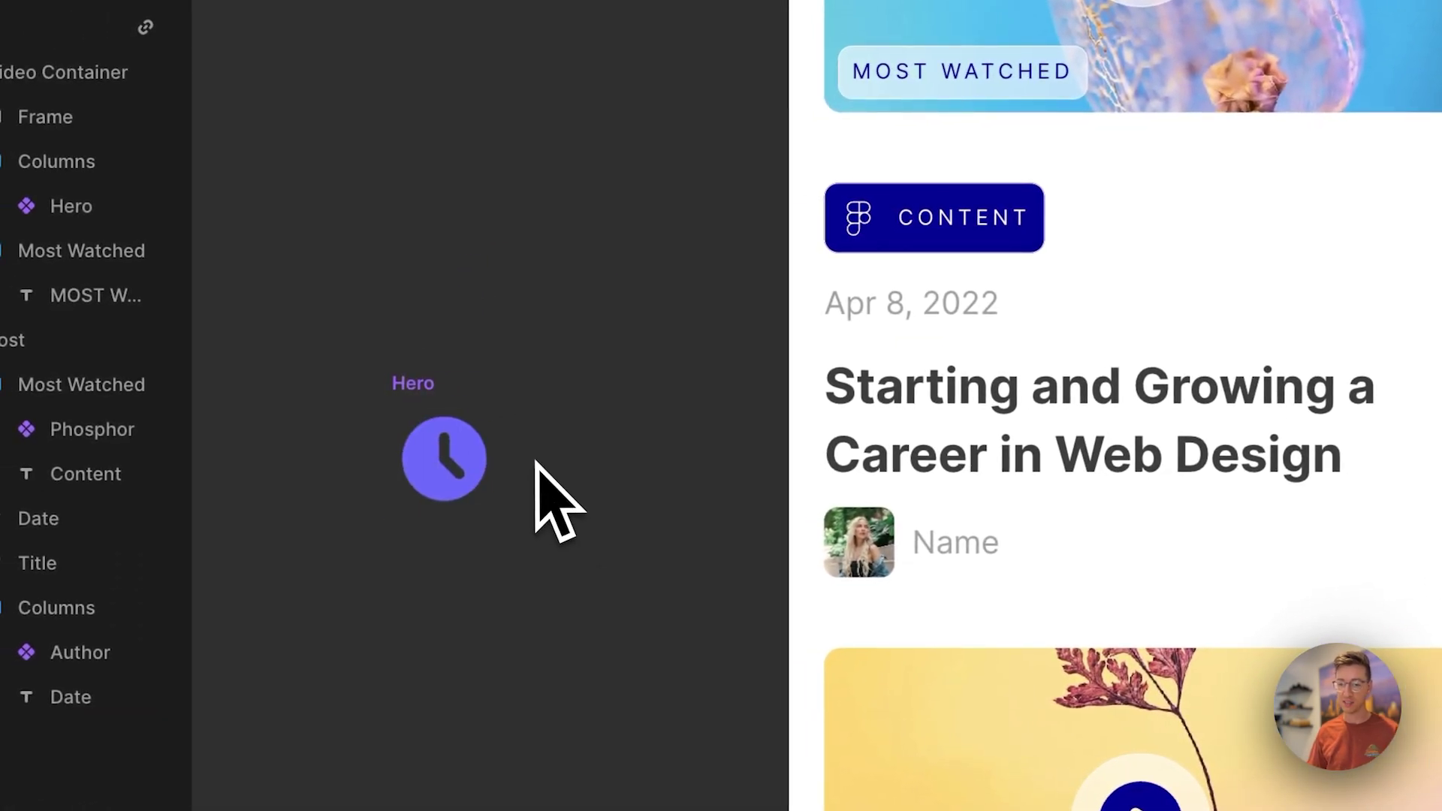
Add an '11 mins' text box beside the clock and compare it with the Name styling
key("t")
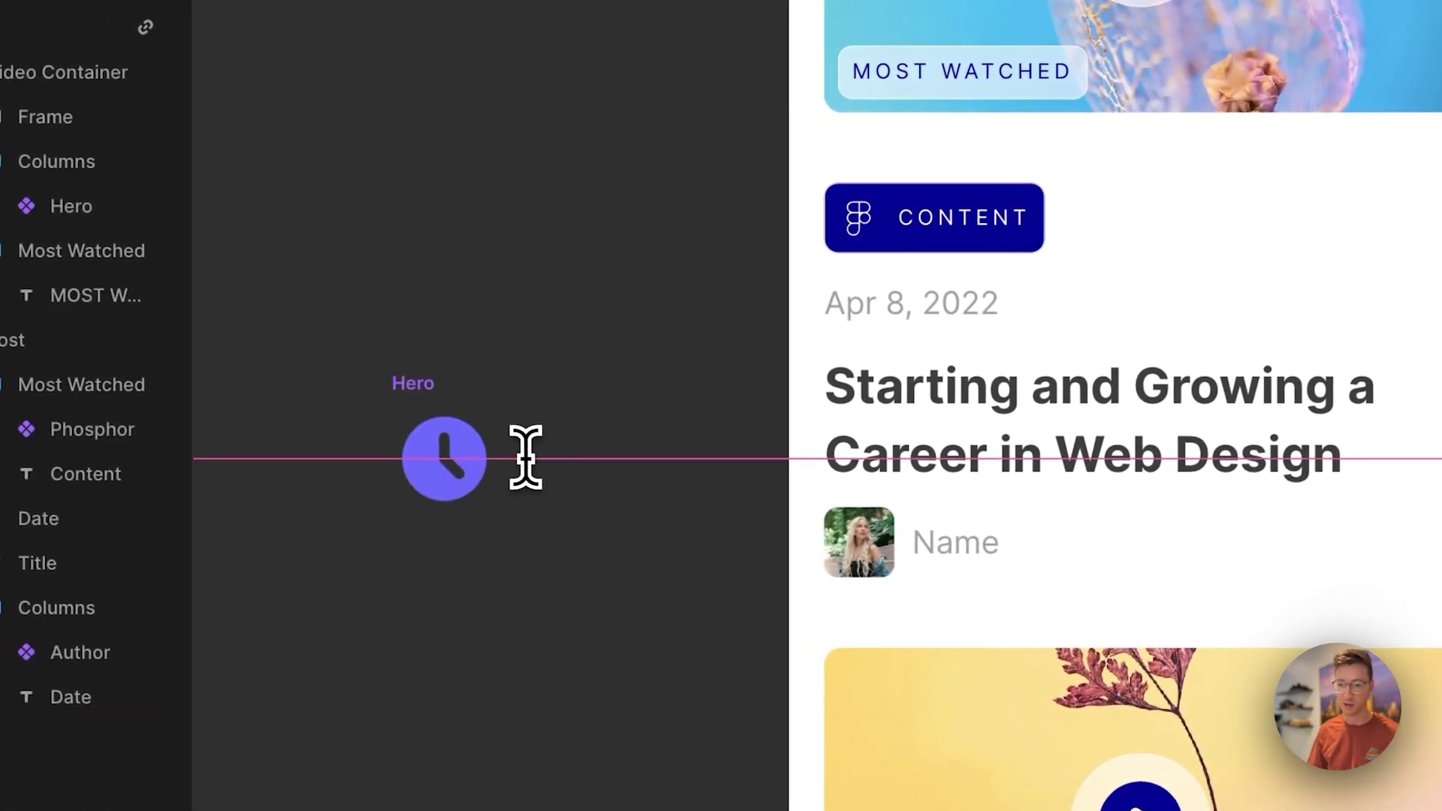
left_click(523, 459)
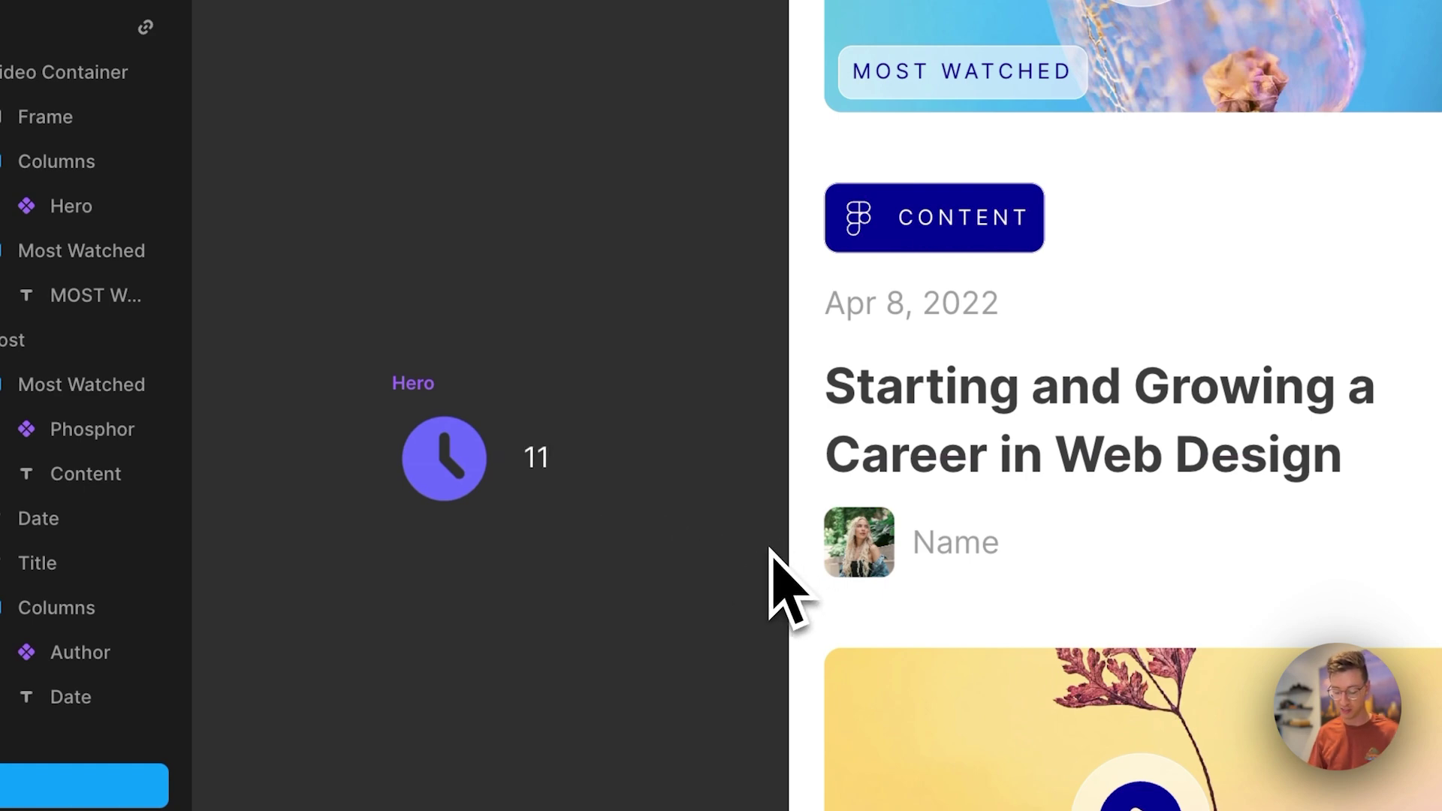
key("Escape")
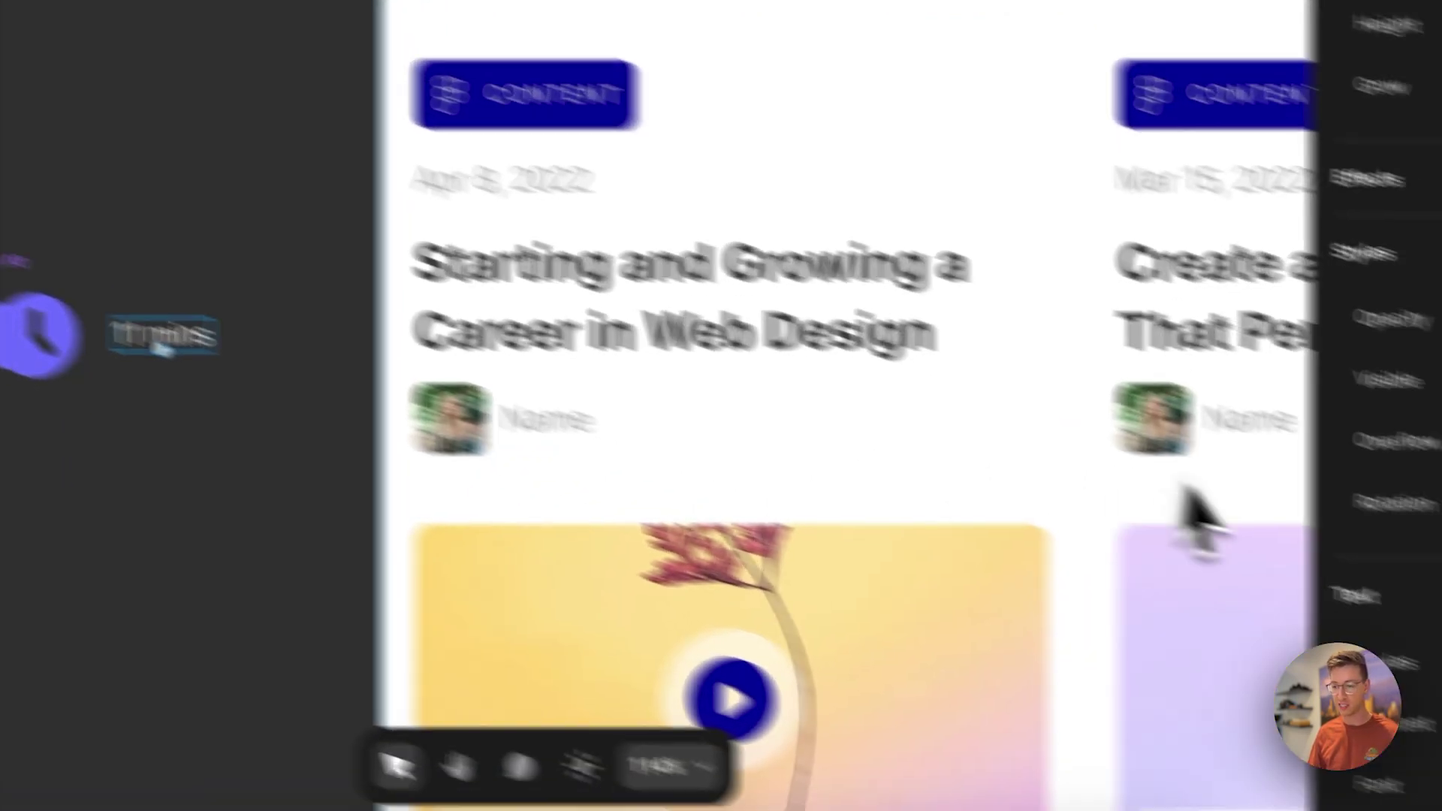
left_click(971, 552)
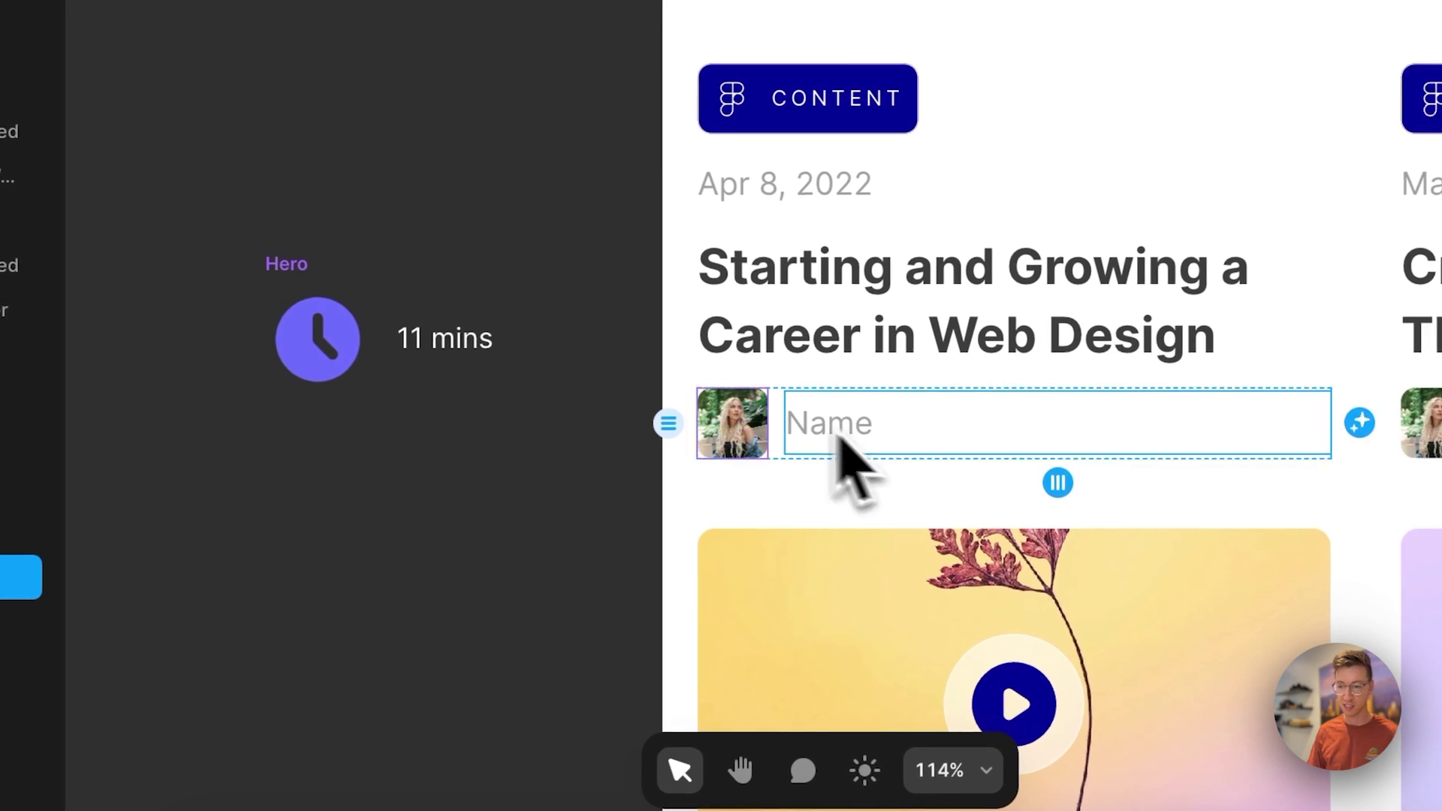
left_click(416, 342)
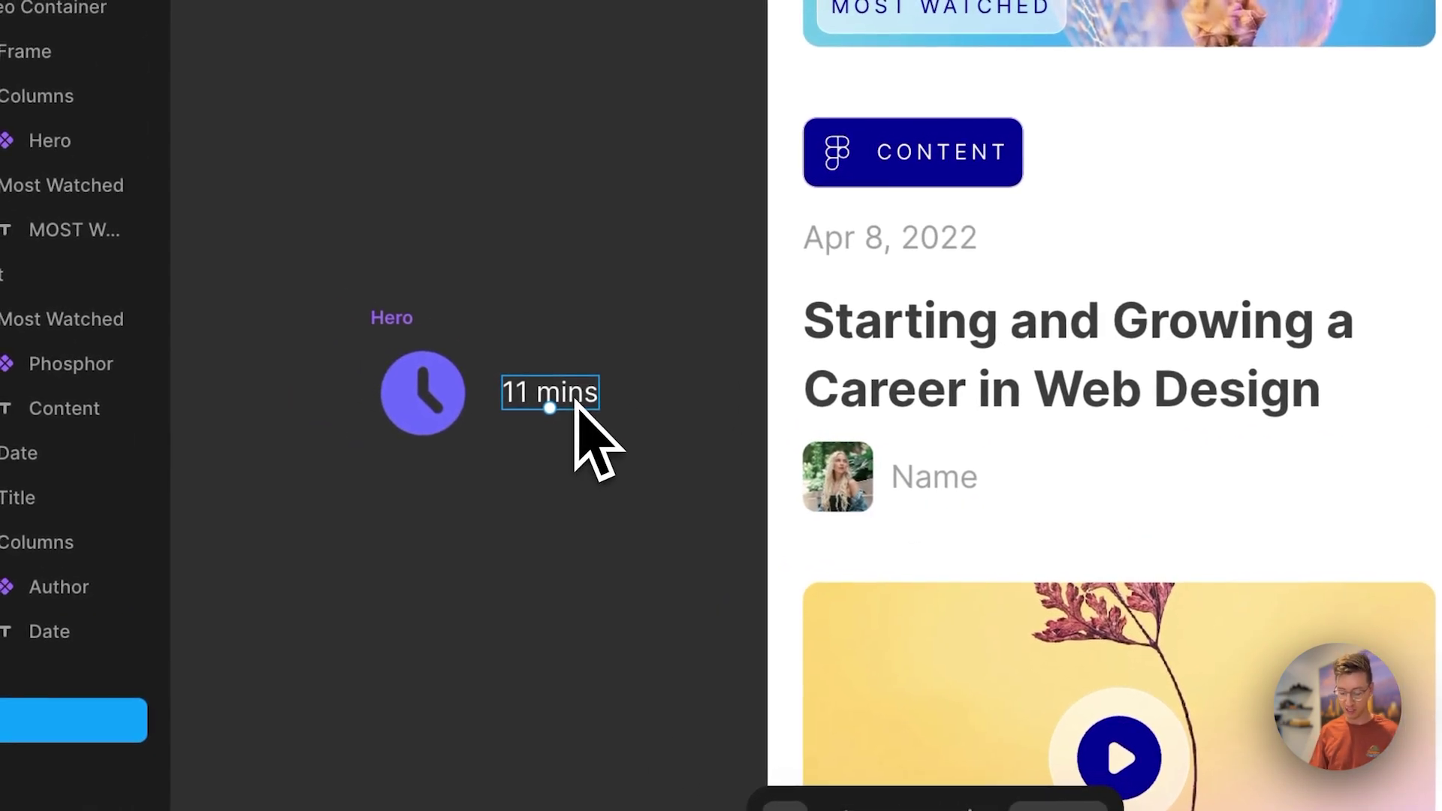
left_click(972, 502)
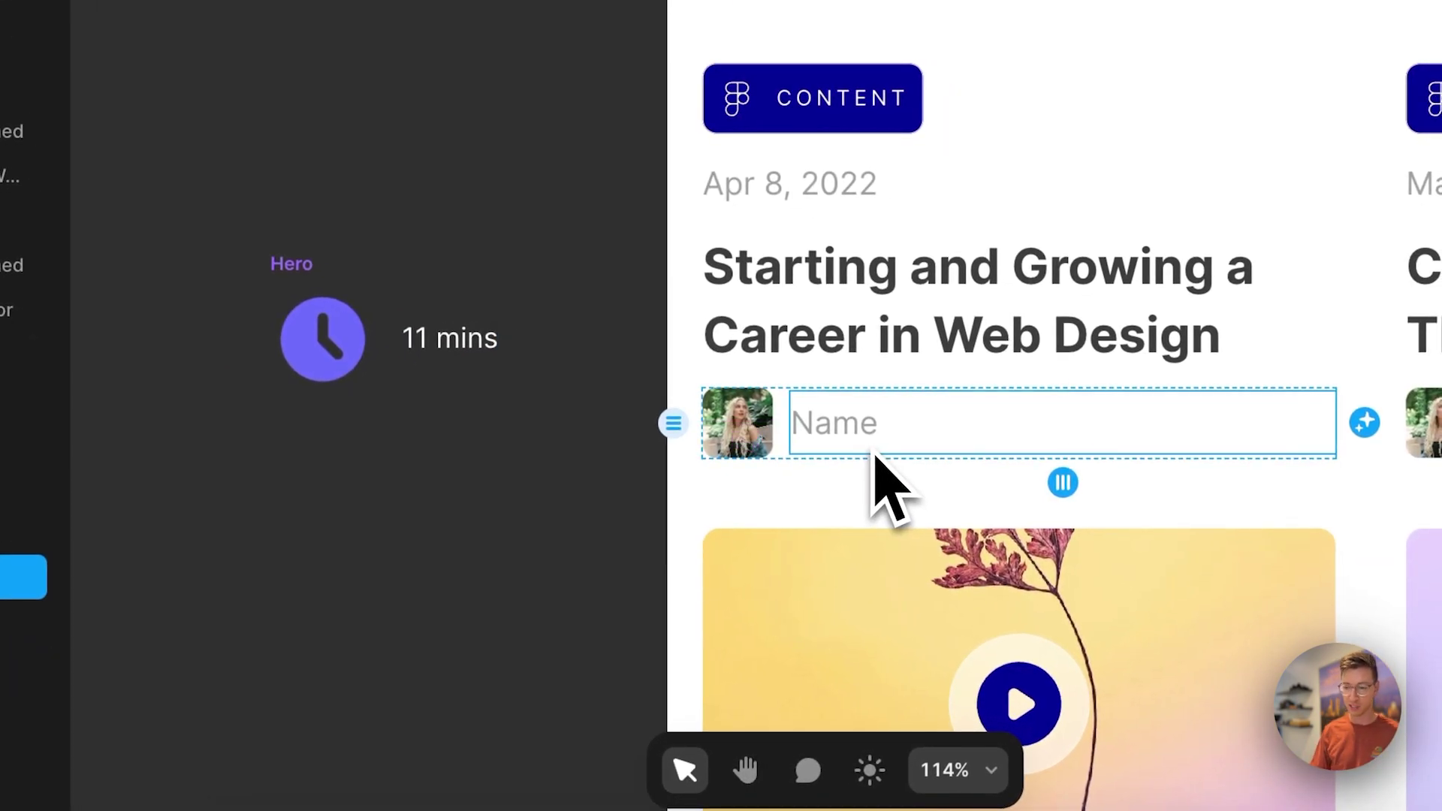
left_click(450, 353)
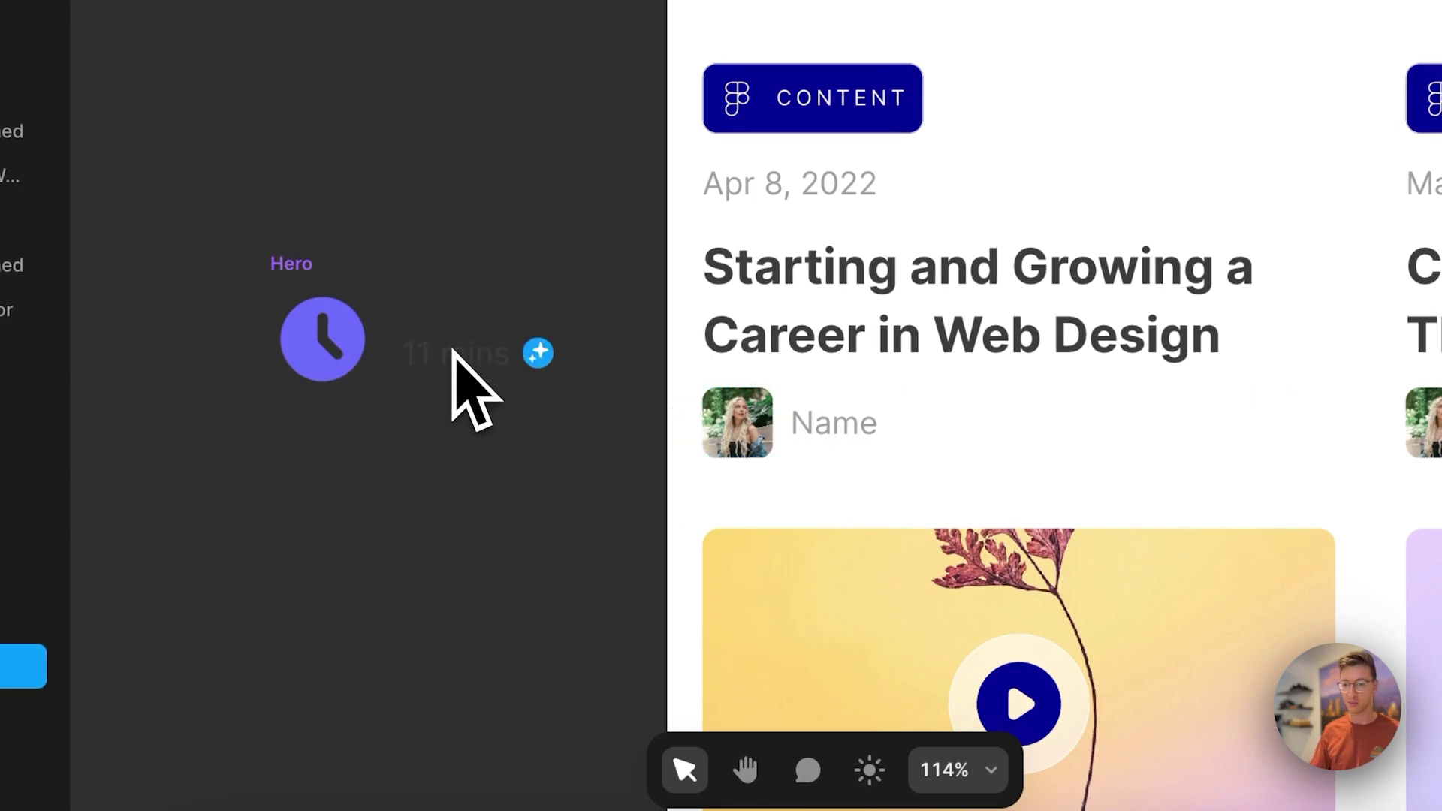
Set the clock icon width to 2 and move it with '11 mins' into the author row
left_click(312, 316)
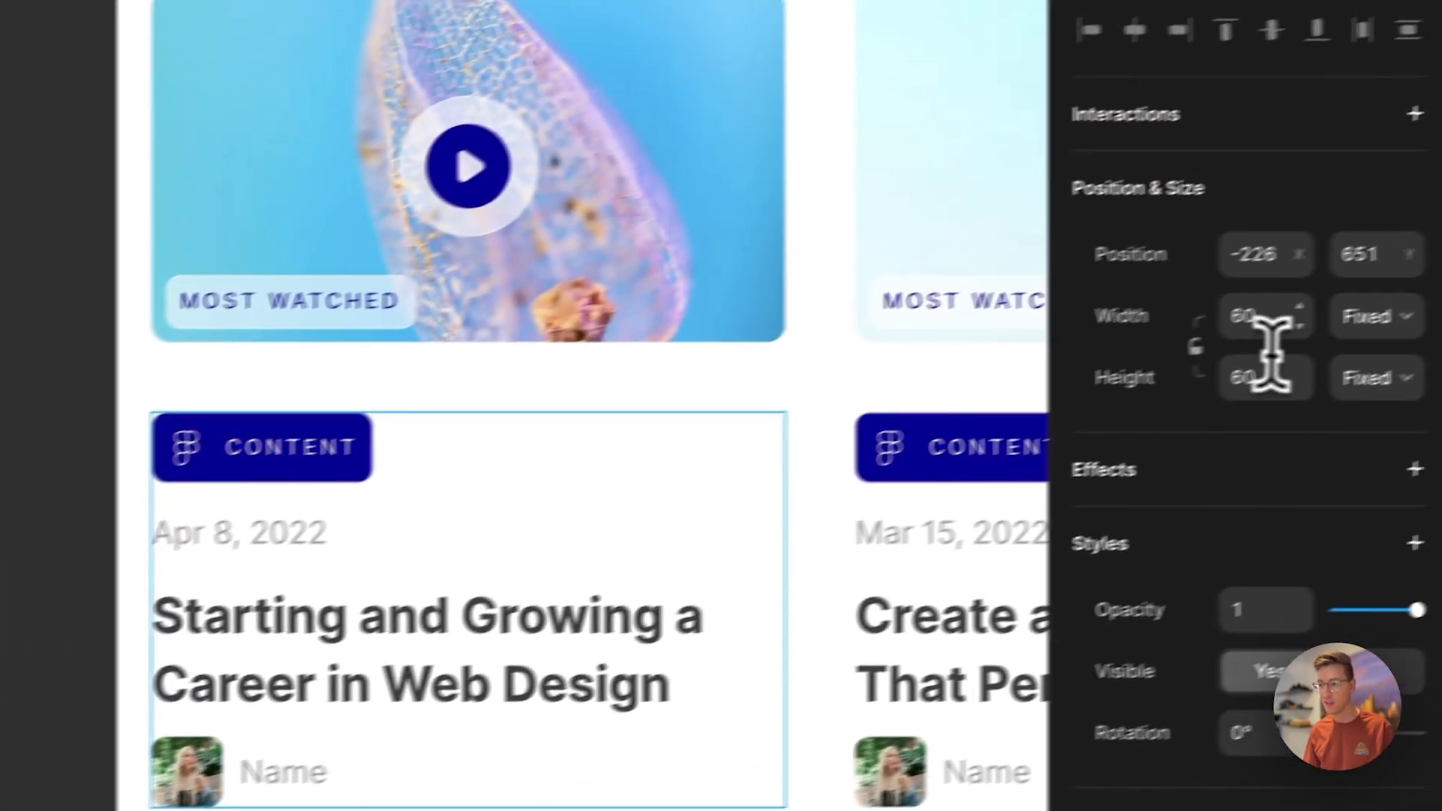
left_click(1188, 334)
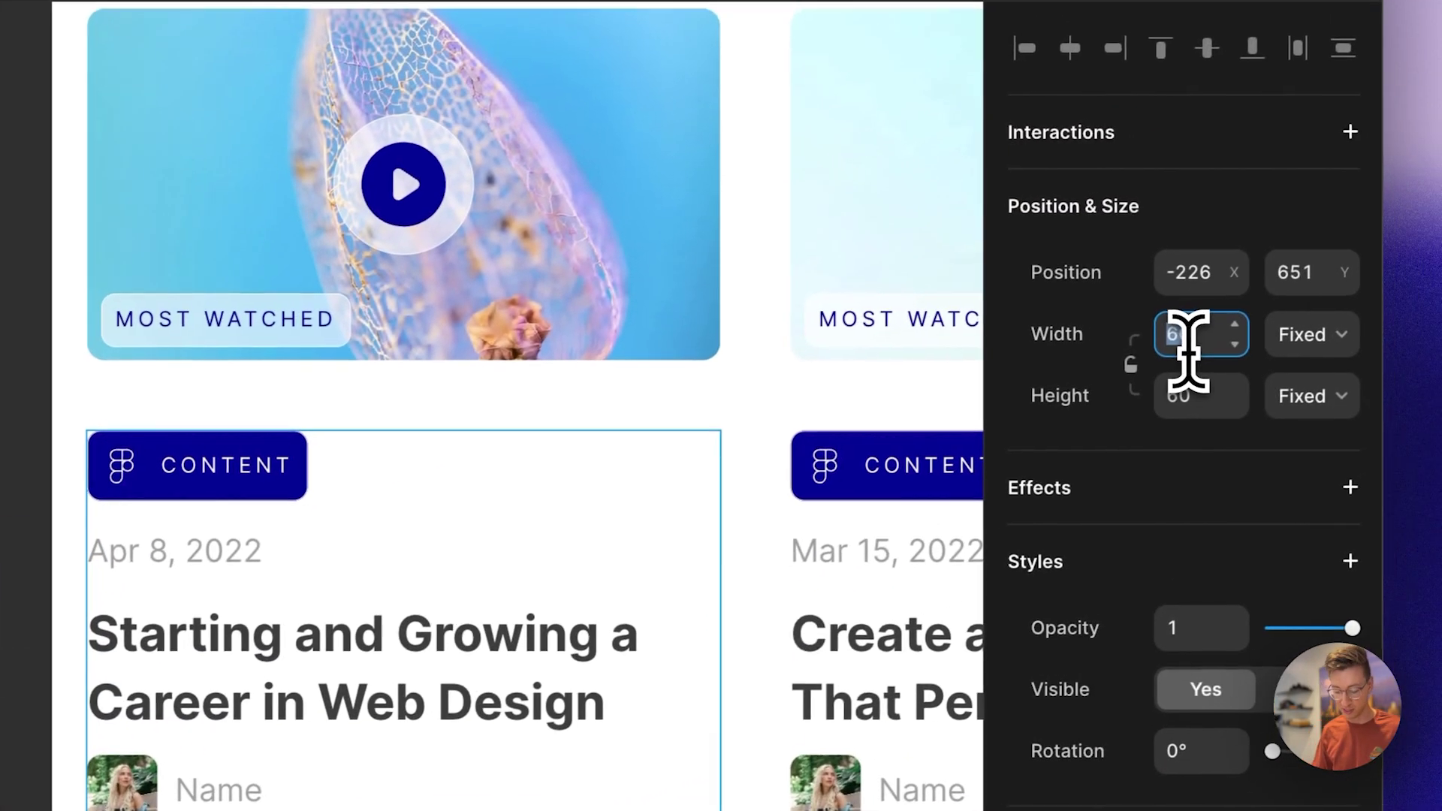
type("2")
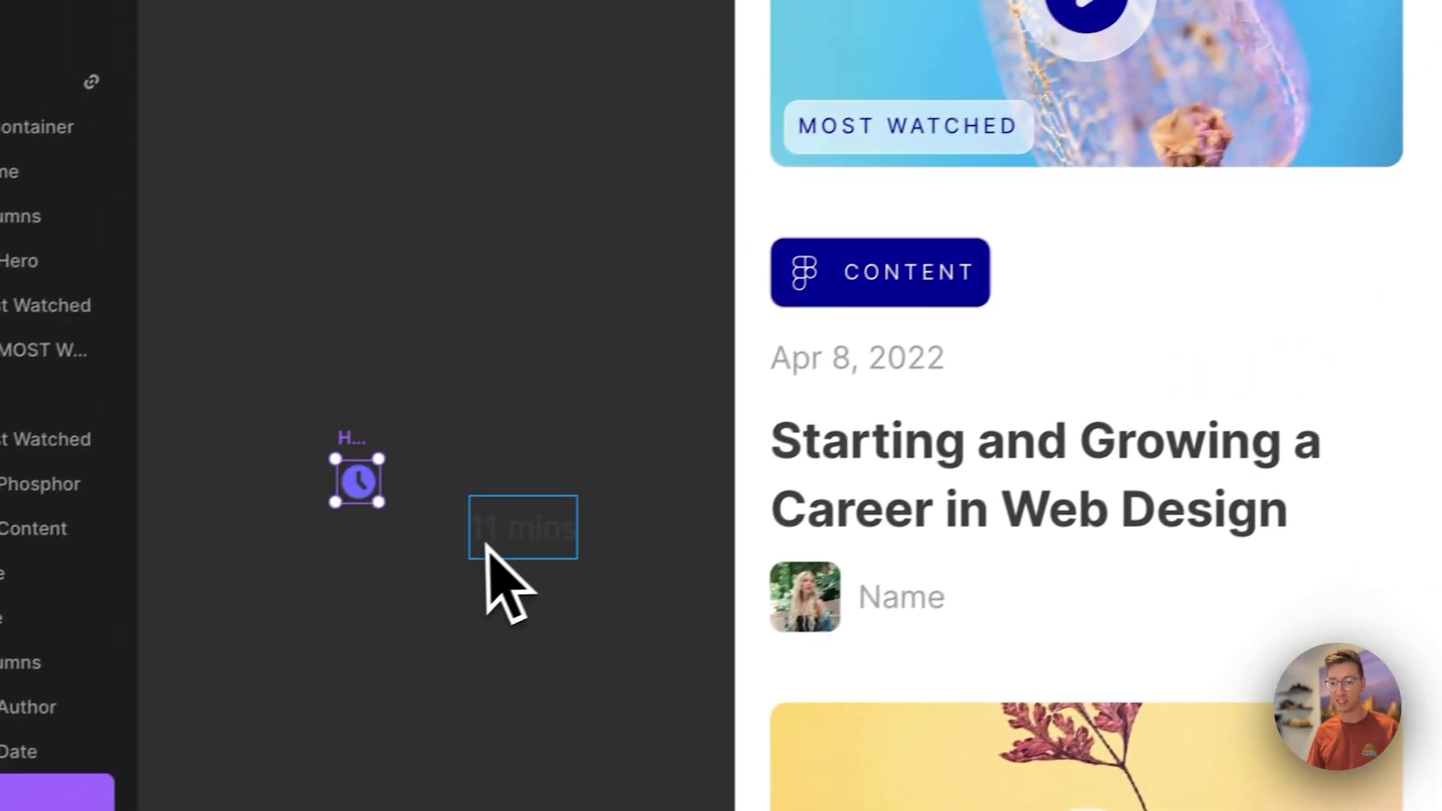
left_click(529, 502)
left_click_drag(529, 502, 444, 472)
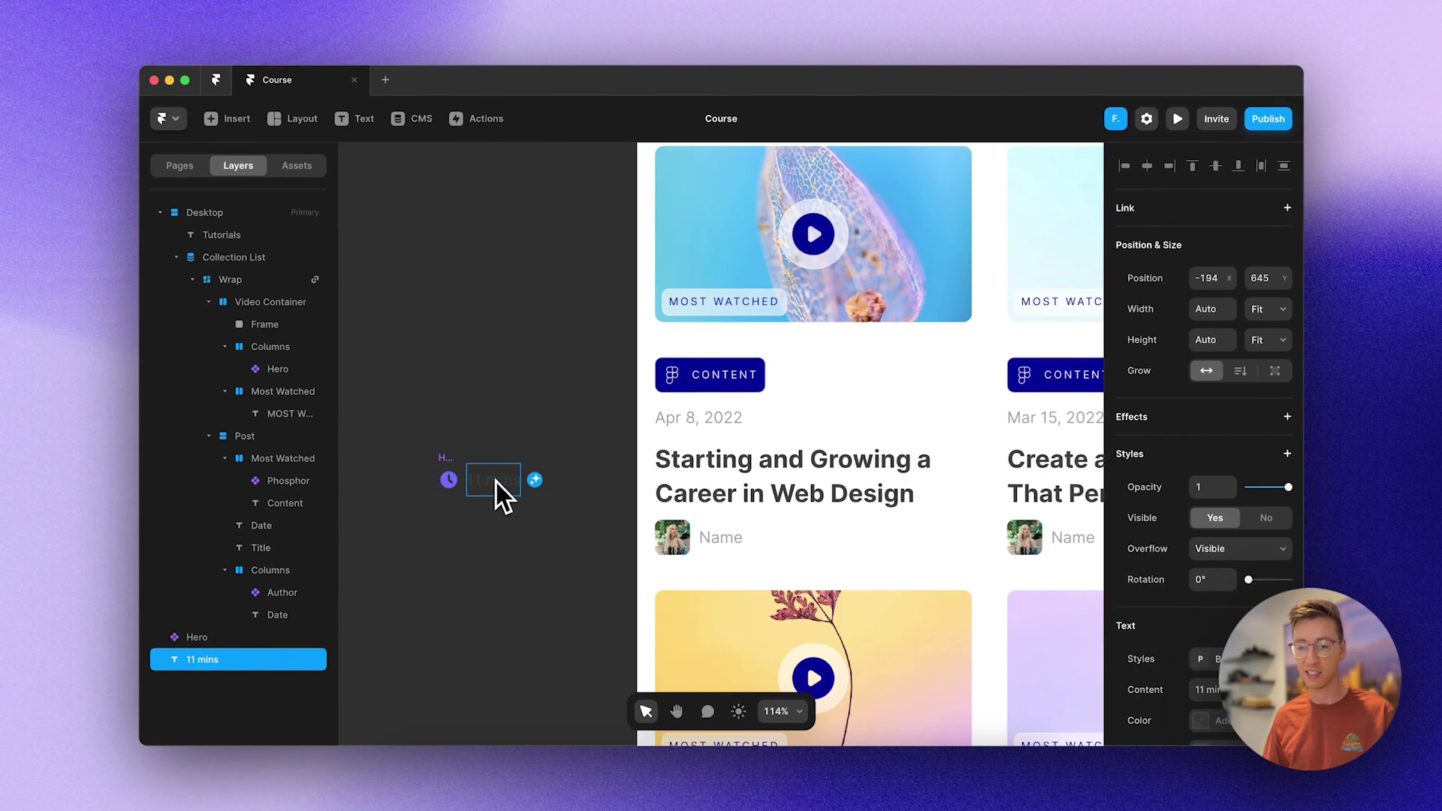
Open the first card's blog item from its title, then close the editor
scroll(673, 481, "down", 3)
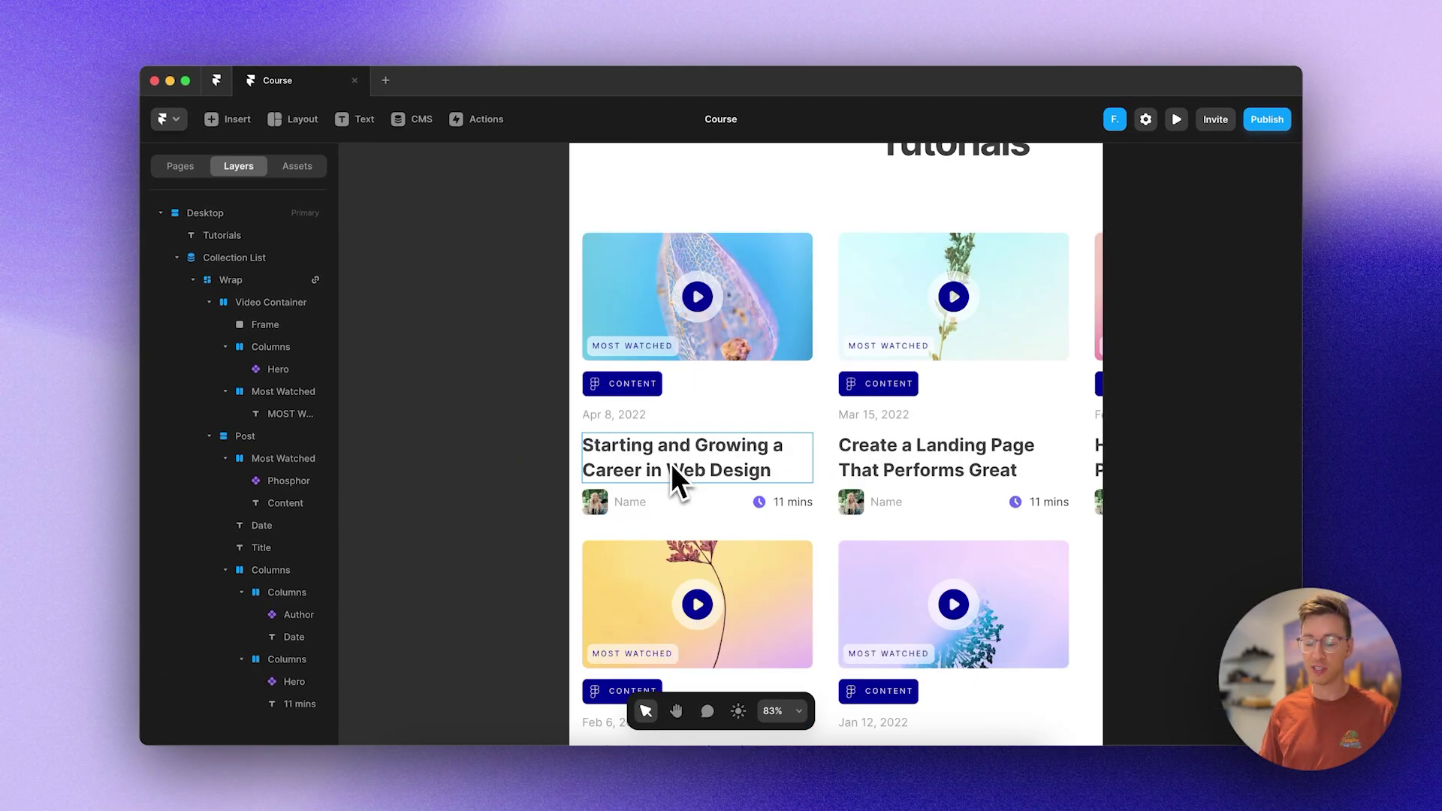
double_click(670, 463)
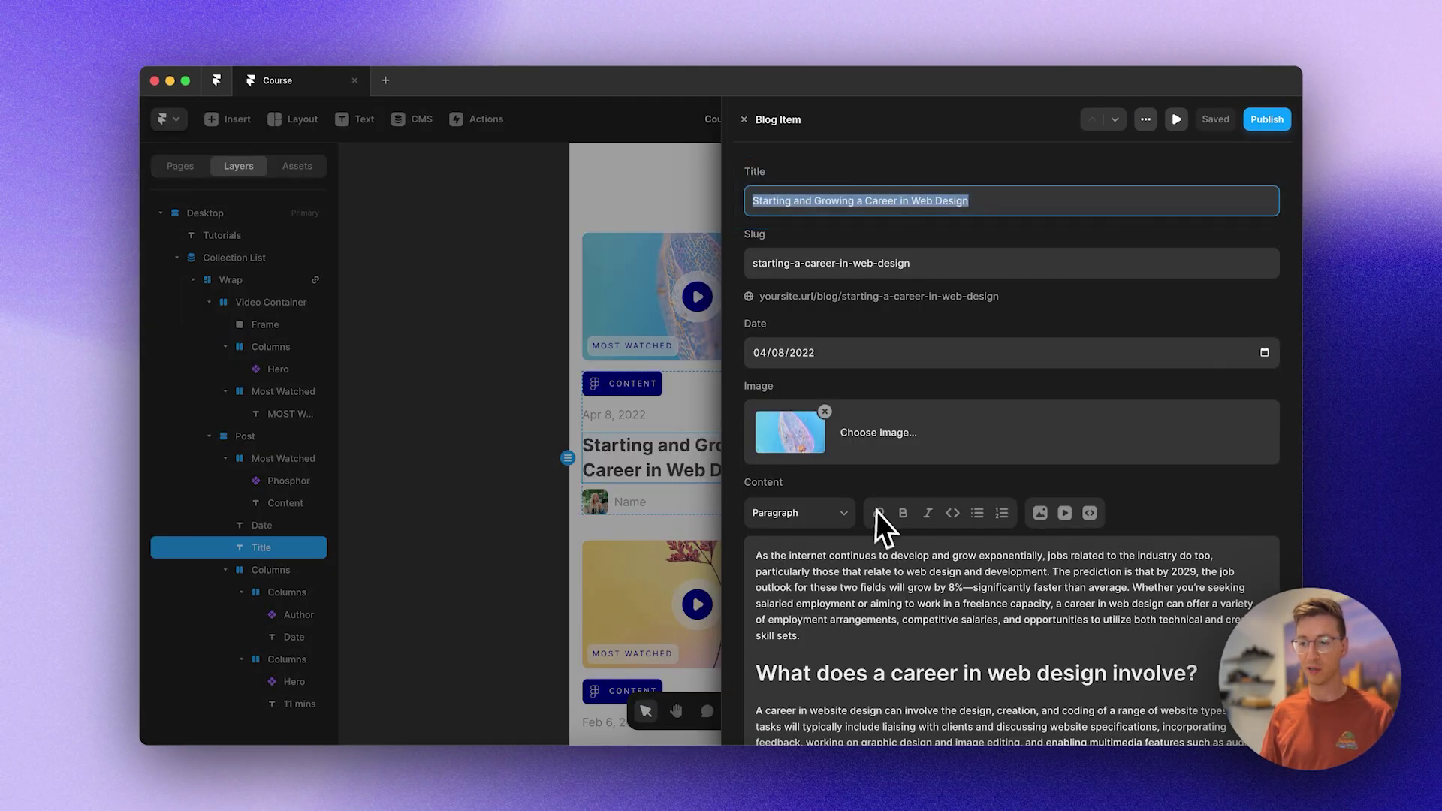
left_click(471, 340)
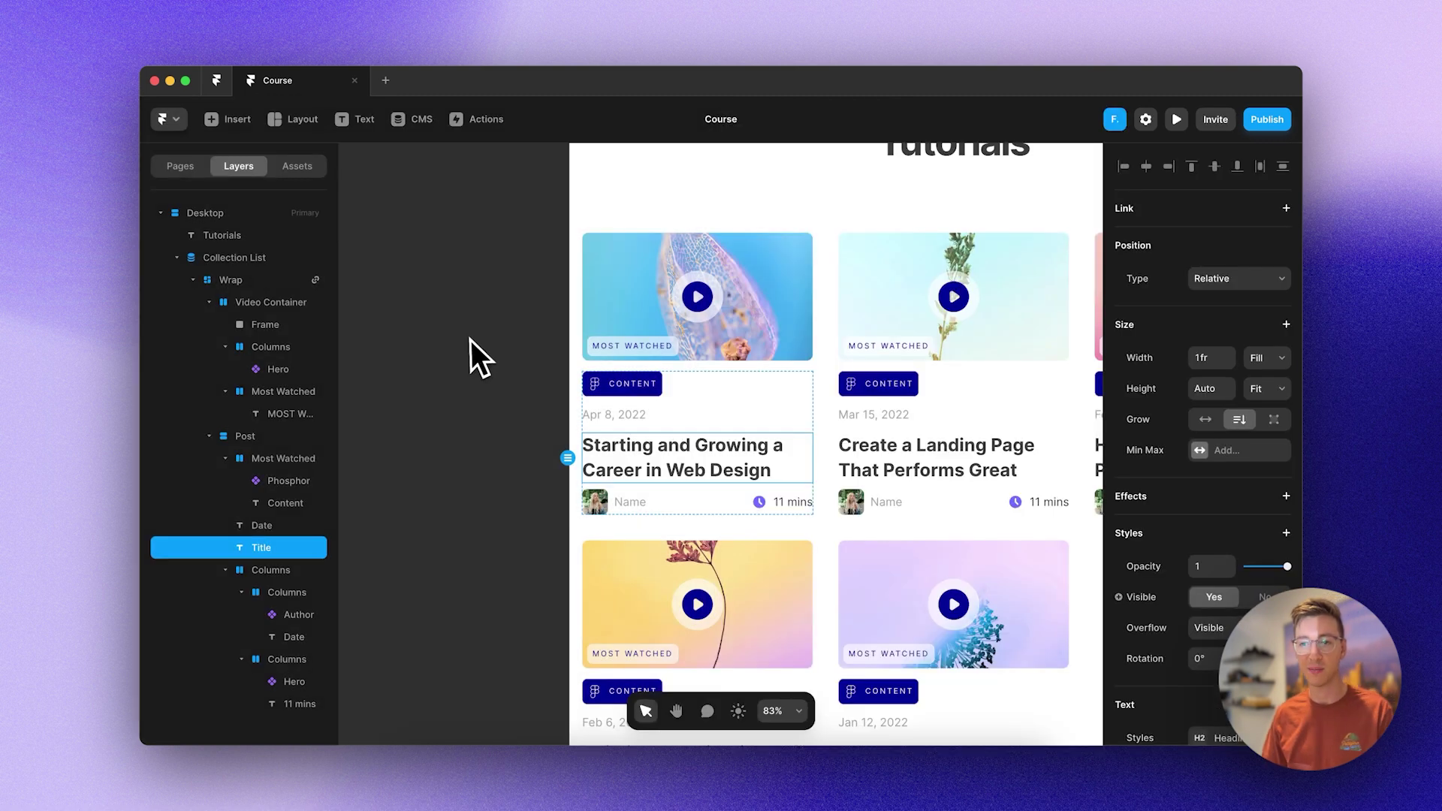
Open the CMS collections and the first blog post's entry
left_click(419, 121)
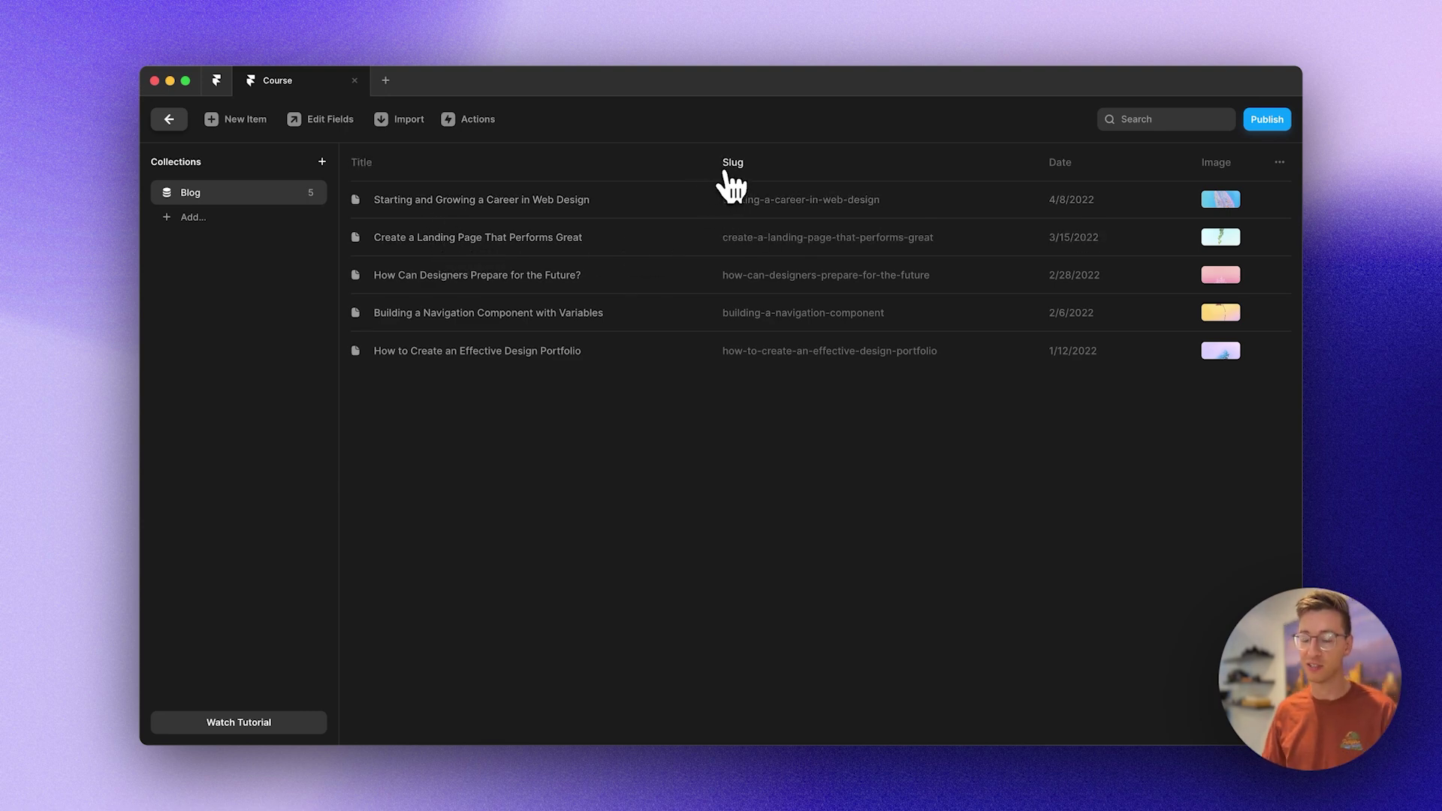
left_click(905, 197)
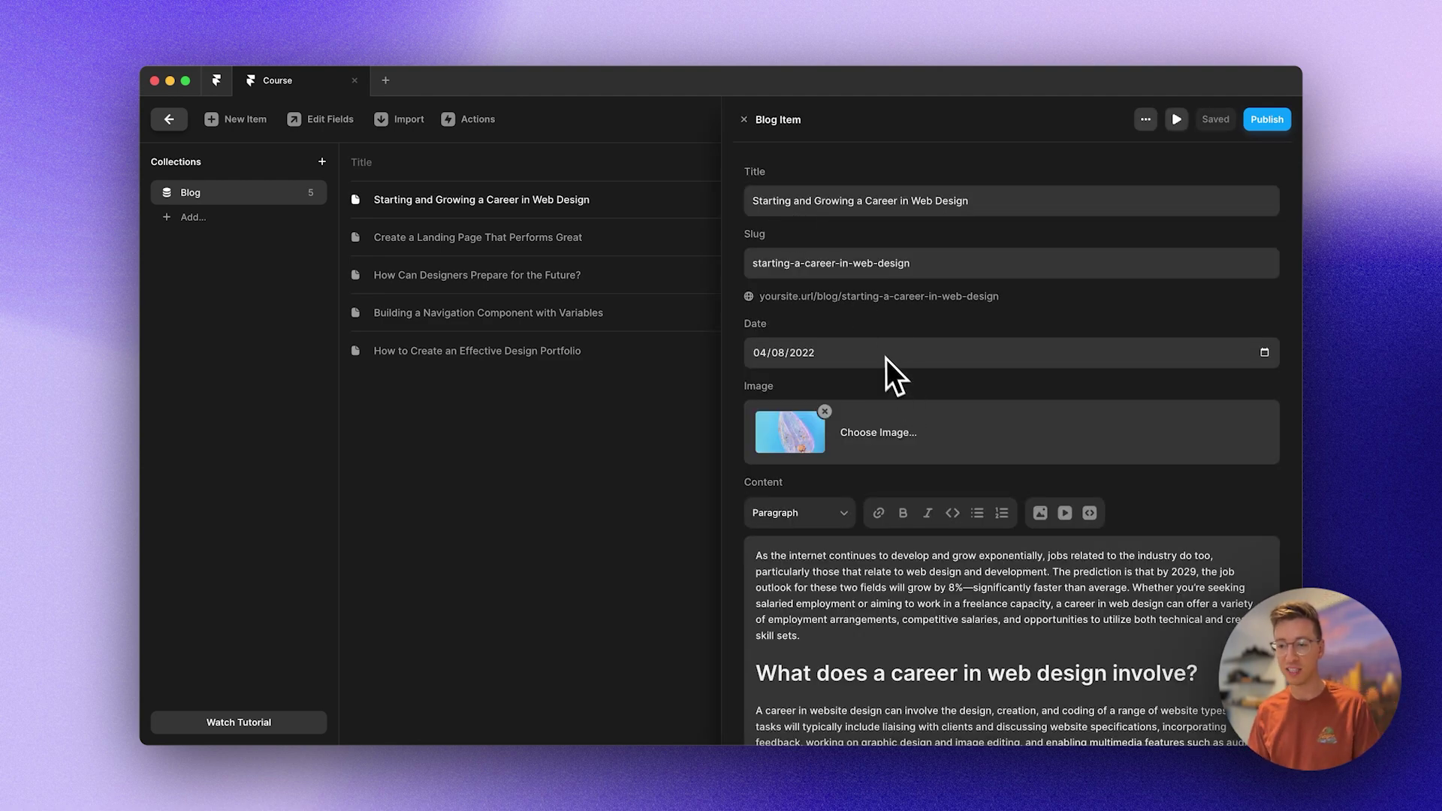
scroll(881, 350, "down", 6)
scroll(881, 350, "up", 6)
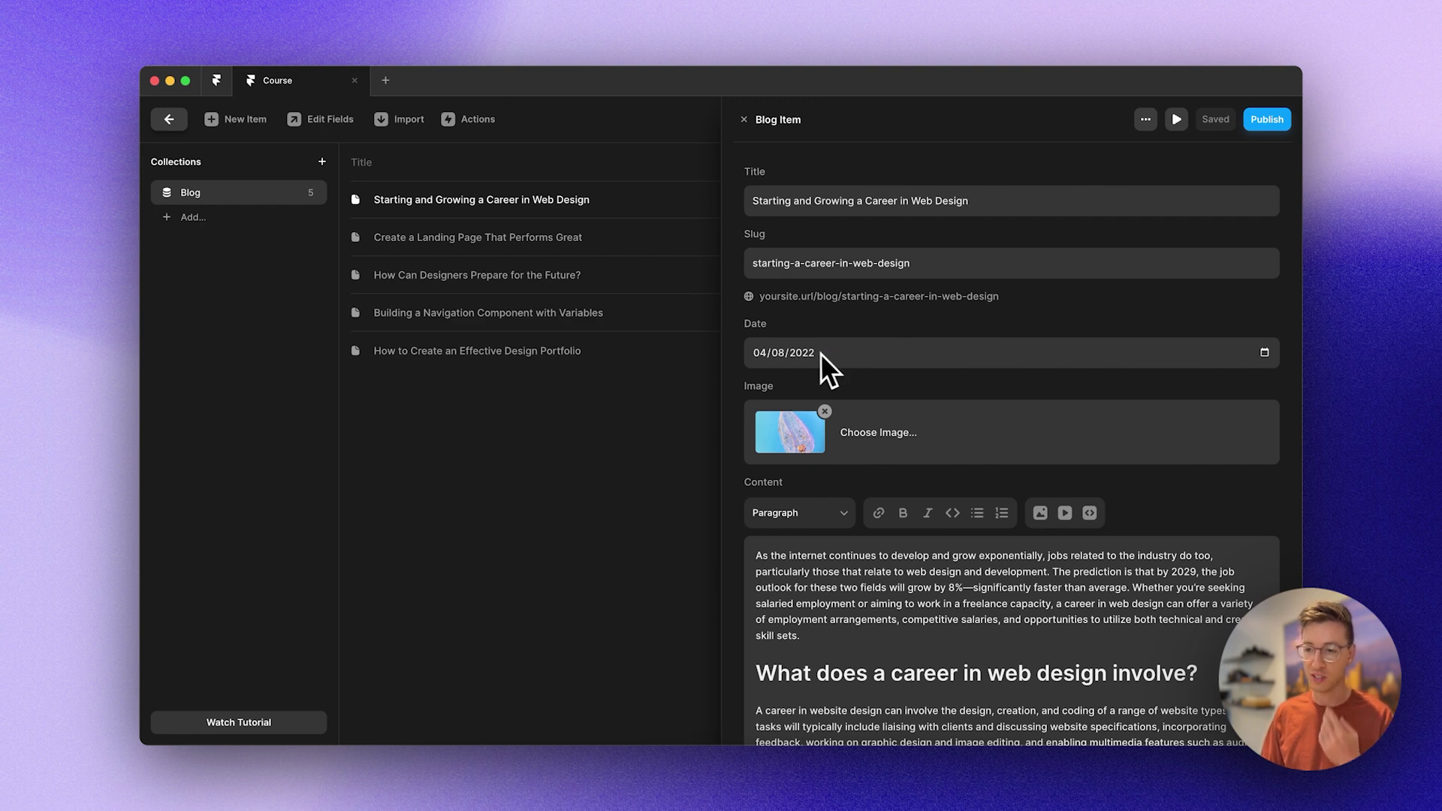
Review the post's date and title, then open the Blog collection's field editor
left_click(808, 354)
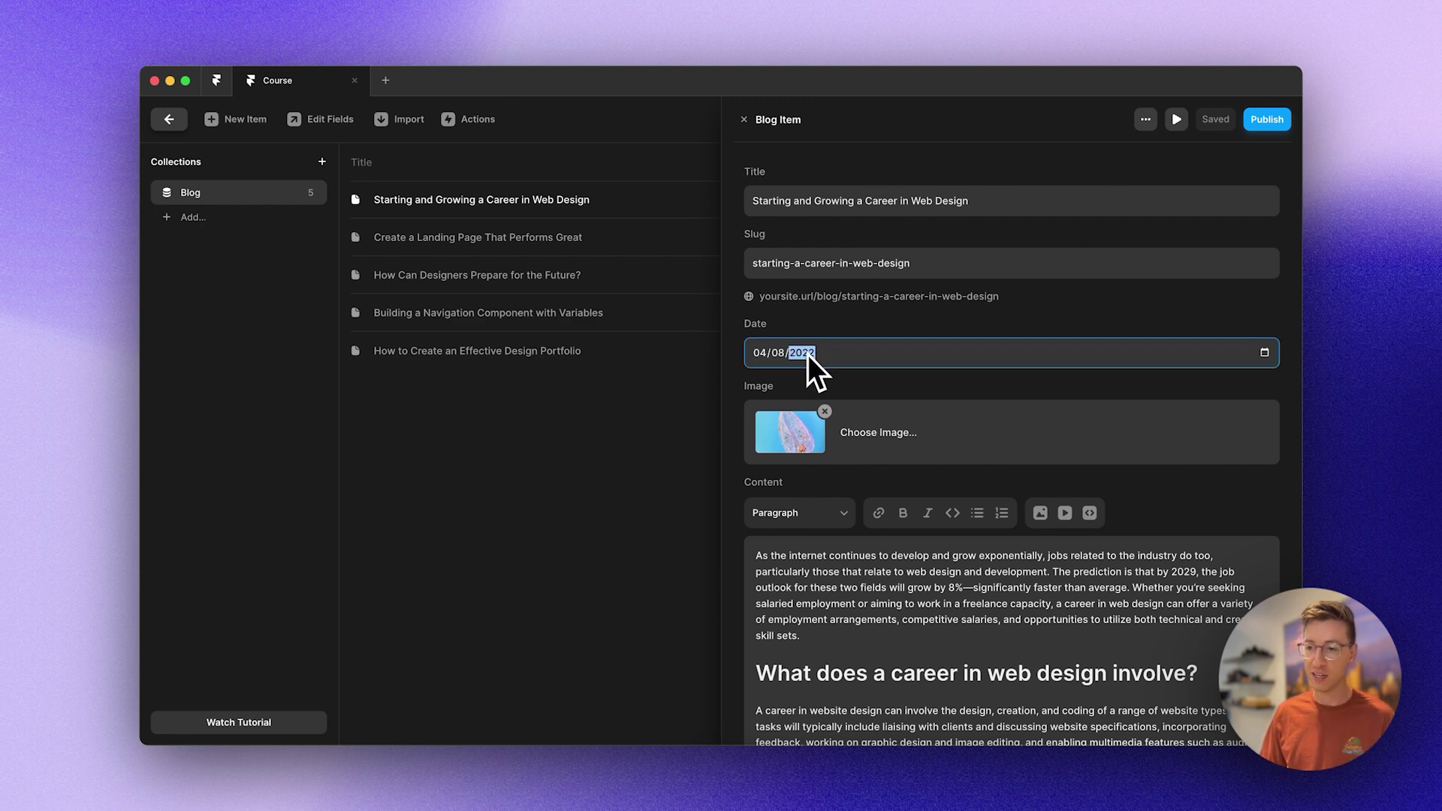
left_click(814, 216)
scroll(826, 488, "down", 3)
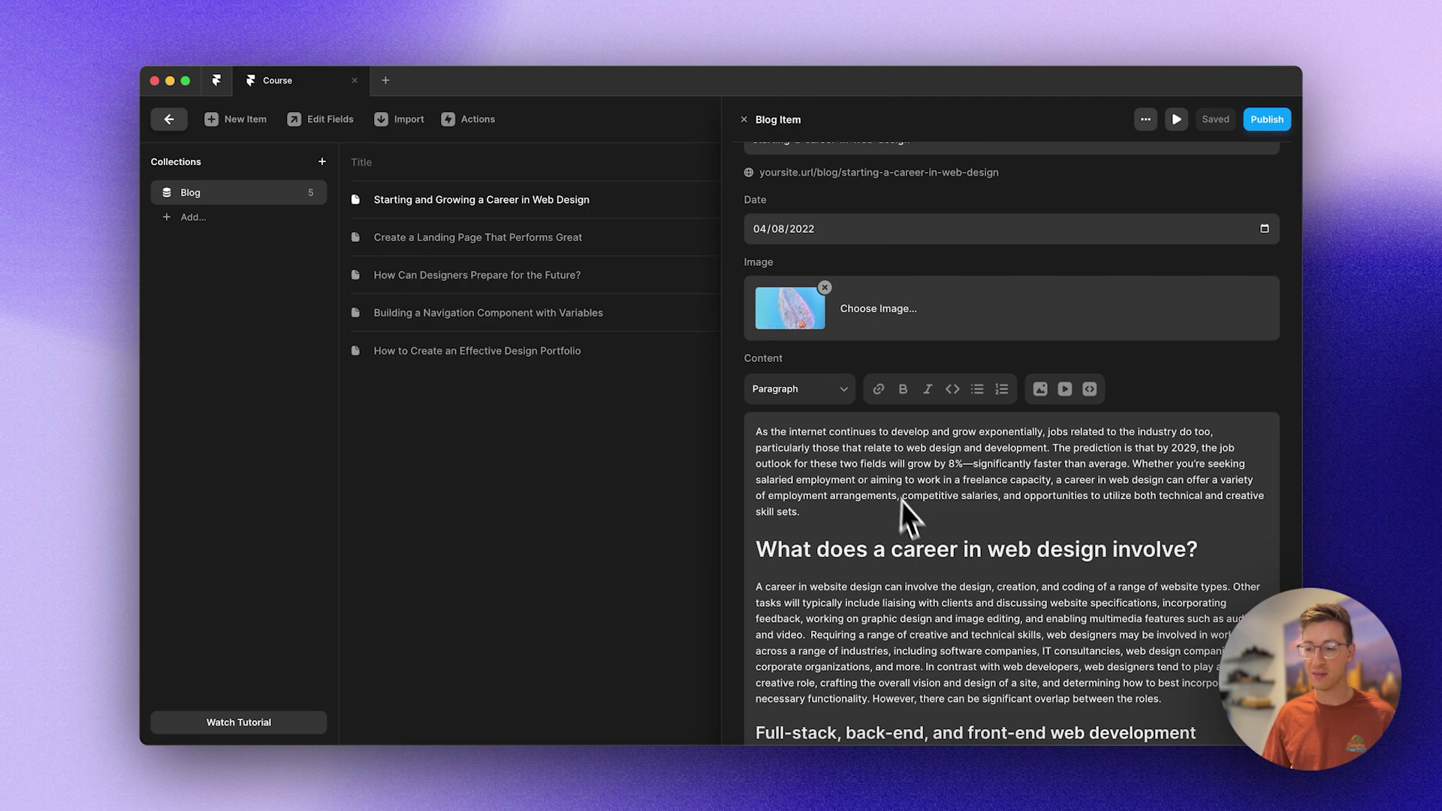
scroll(909, 519, "down", 4)
scroll(913, 523, "up", 6)
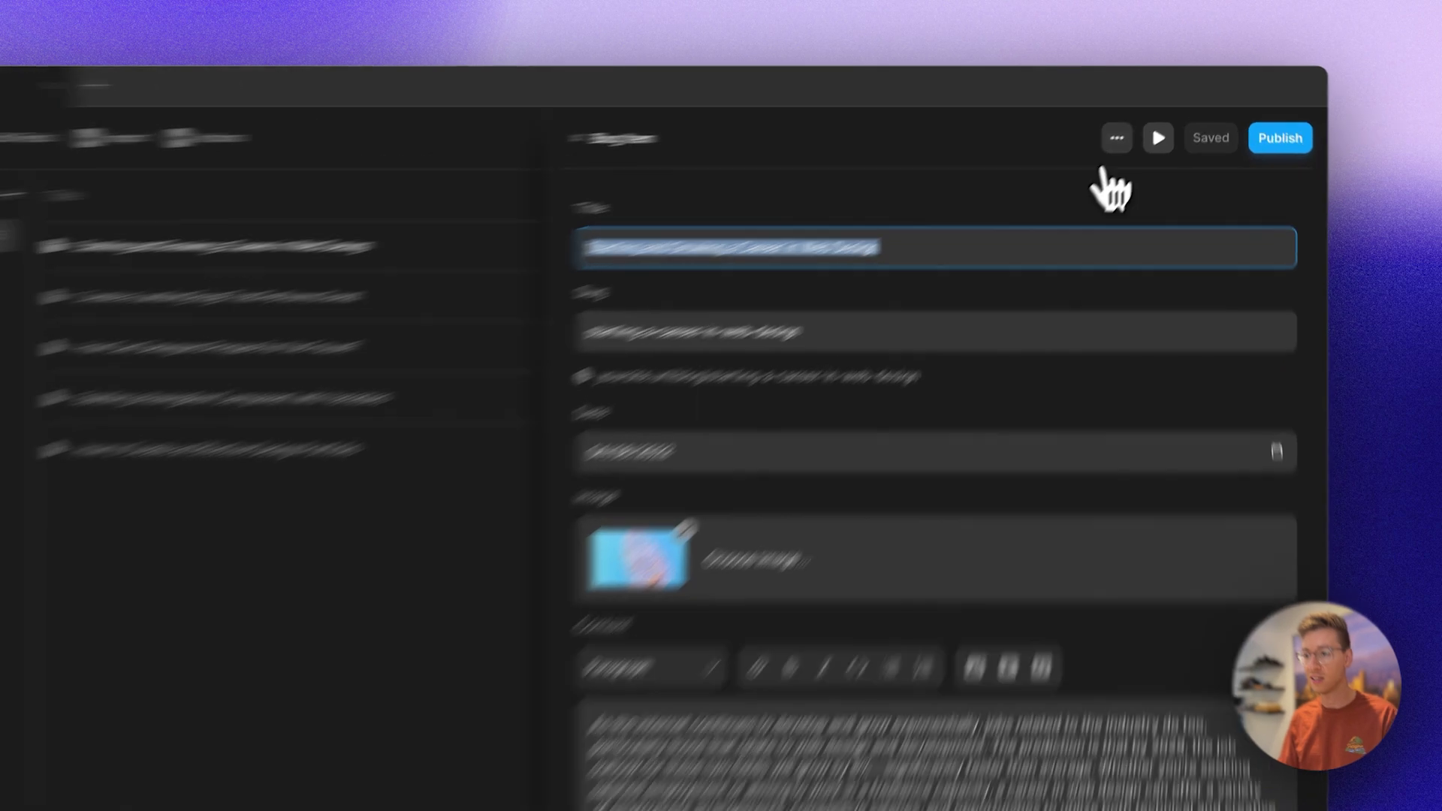
left_click(1145, 119)
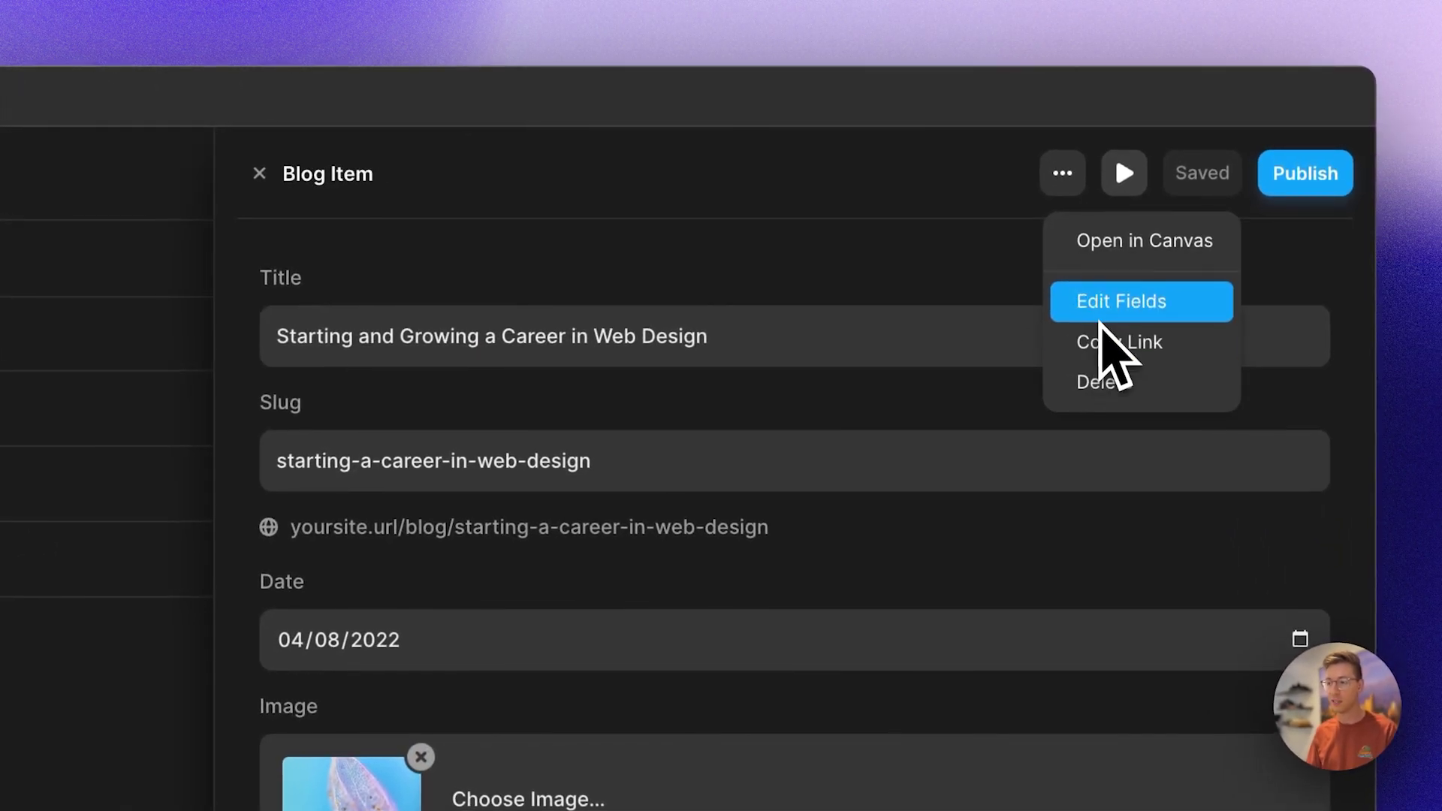
left_click(1101, 320)
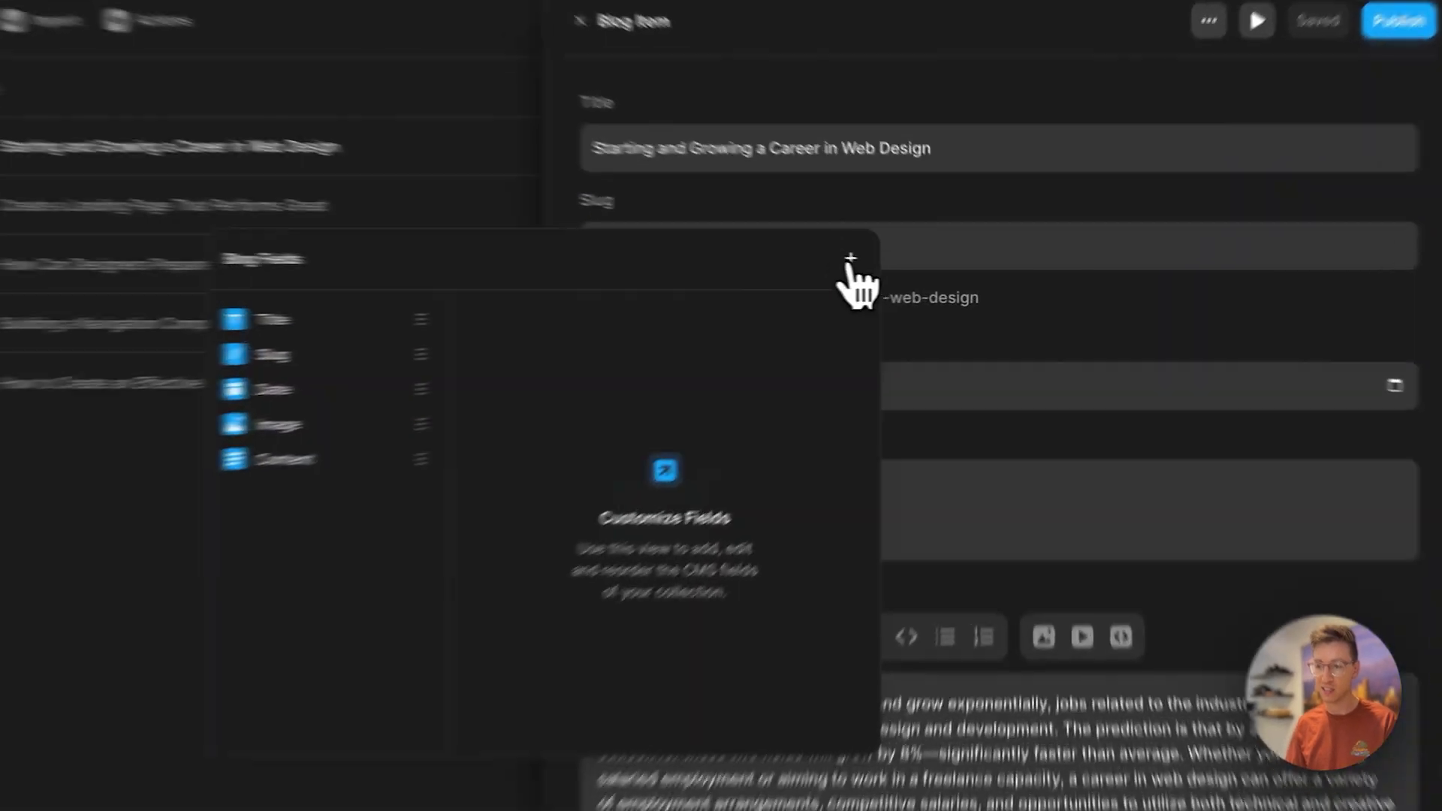
Add a Tutorial option field with choices Figma, Framer and Webflow, Figma as default
left_click(917, 272)
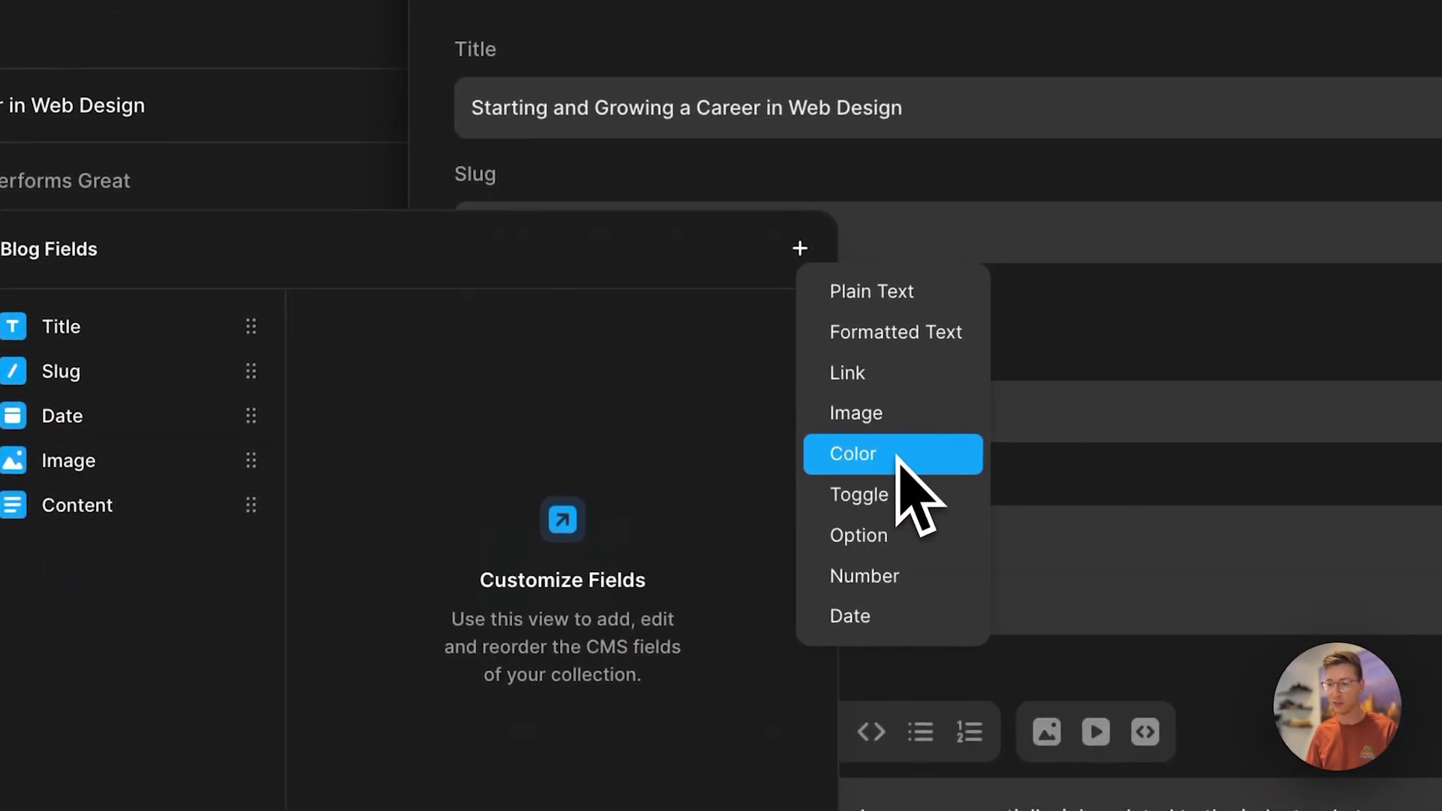
left_click(887, 551)
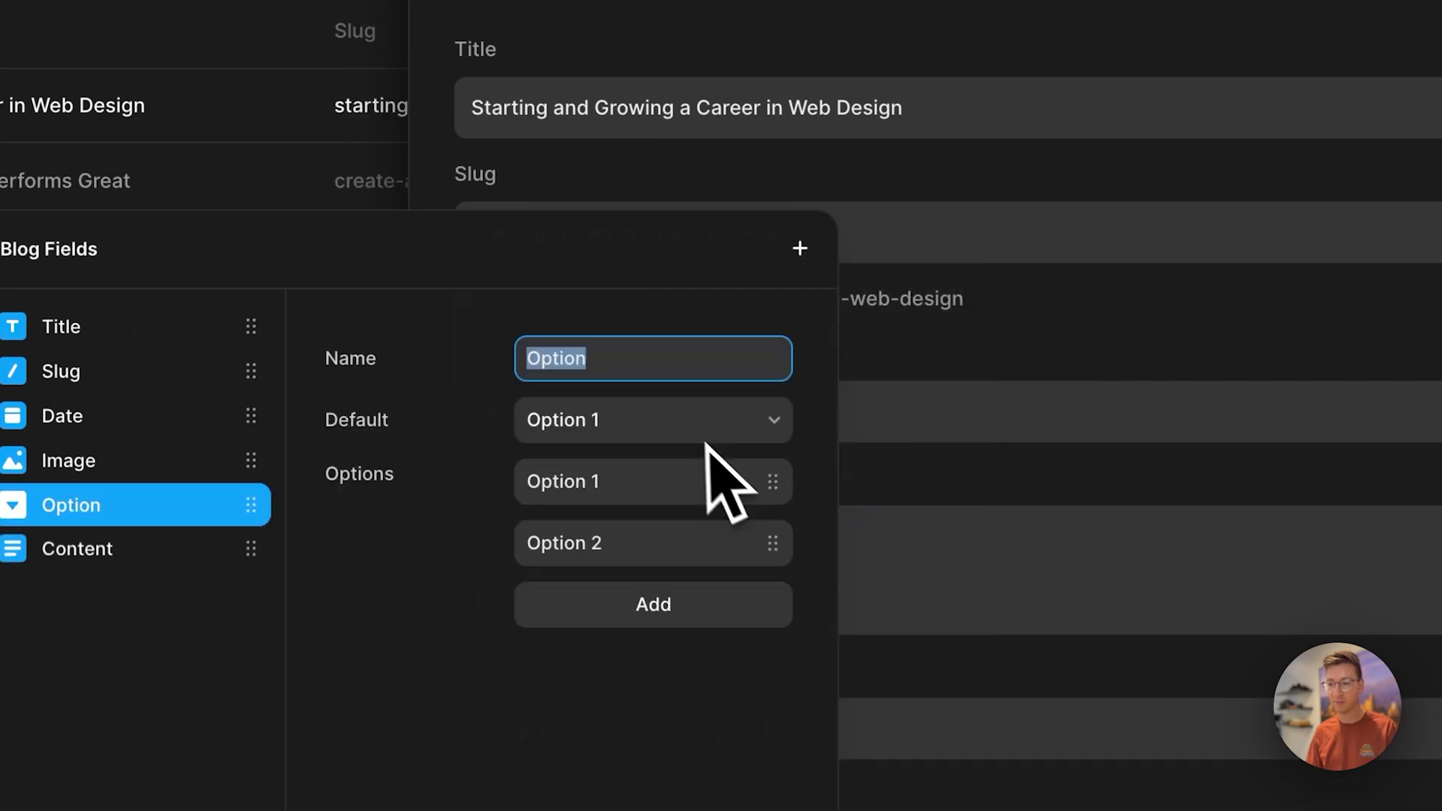
type("Tutorial")
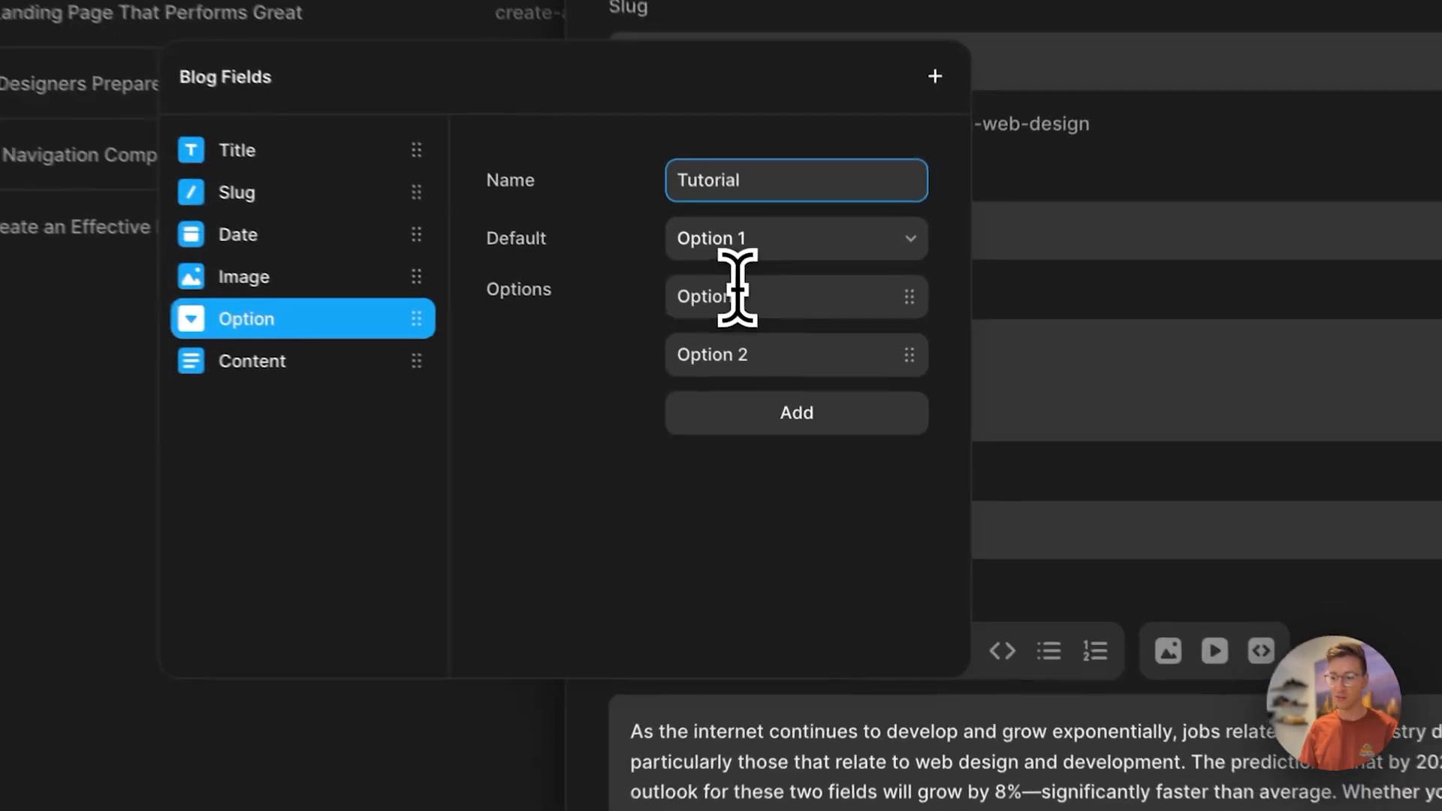
triple_click(737, 296)
type("F")
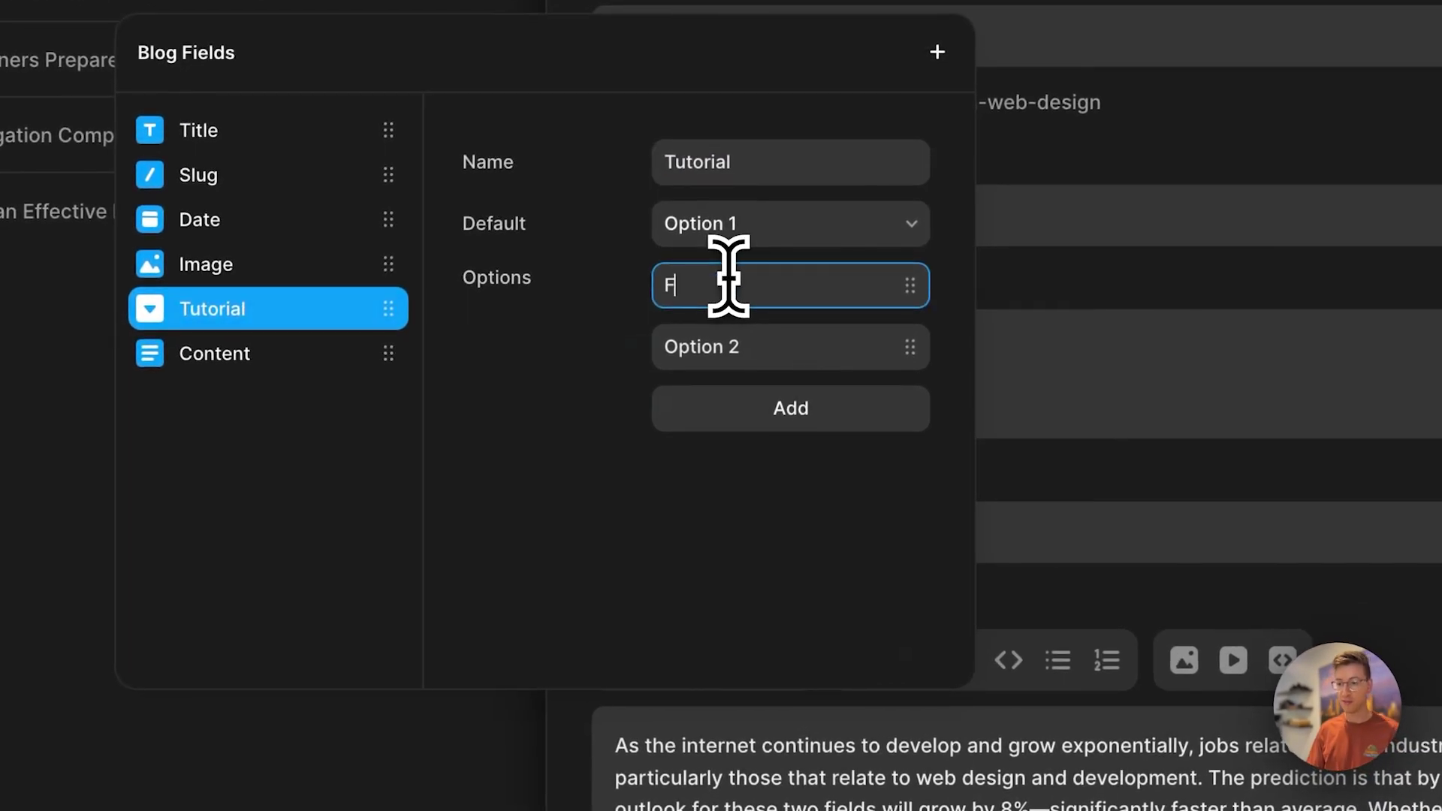
type("igma")
key("Tab")
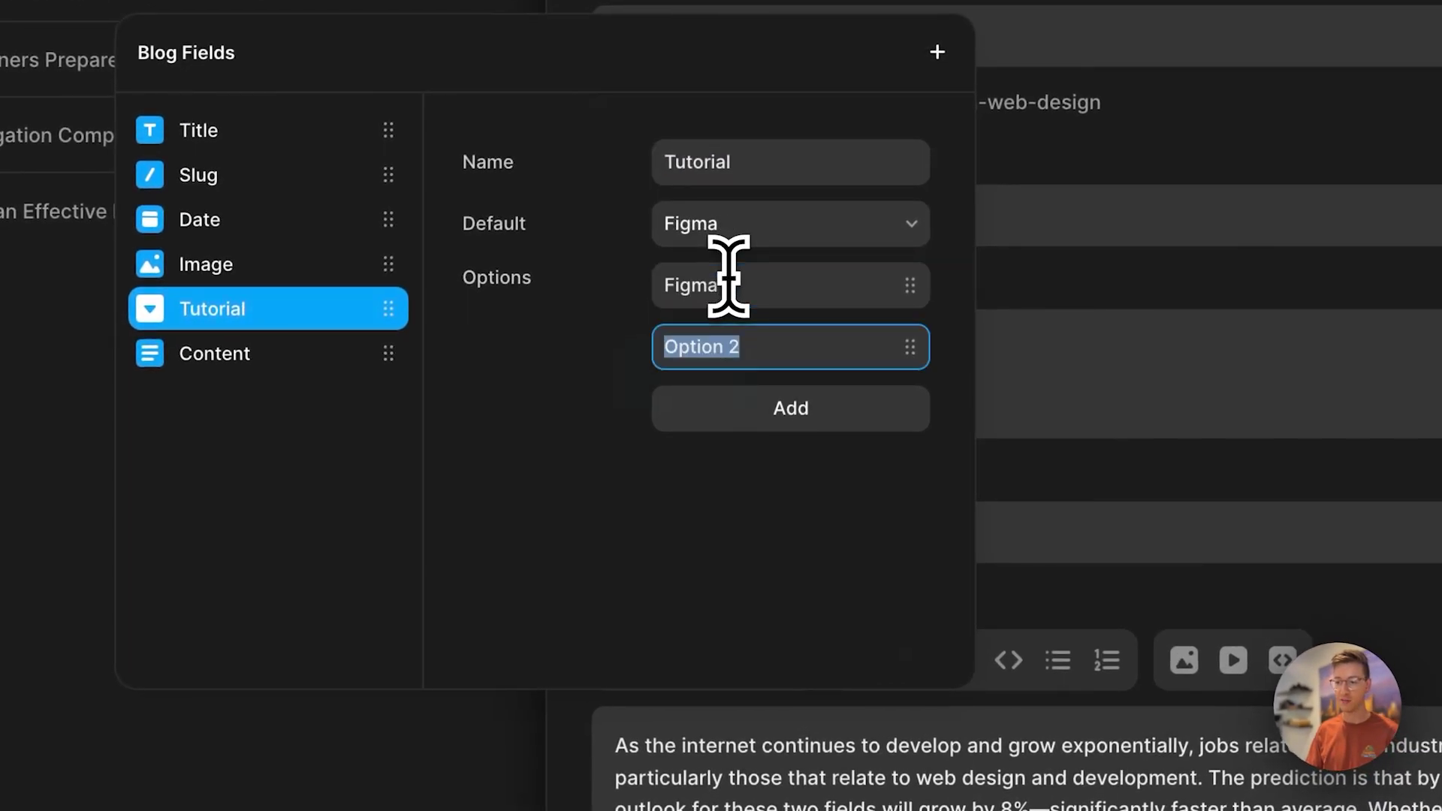
left_click(781, 406)
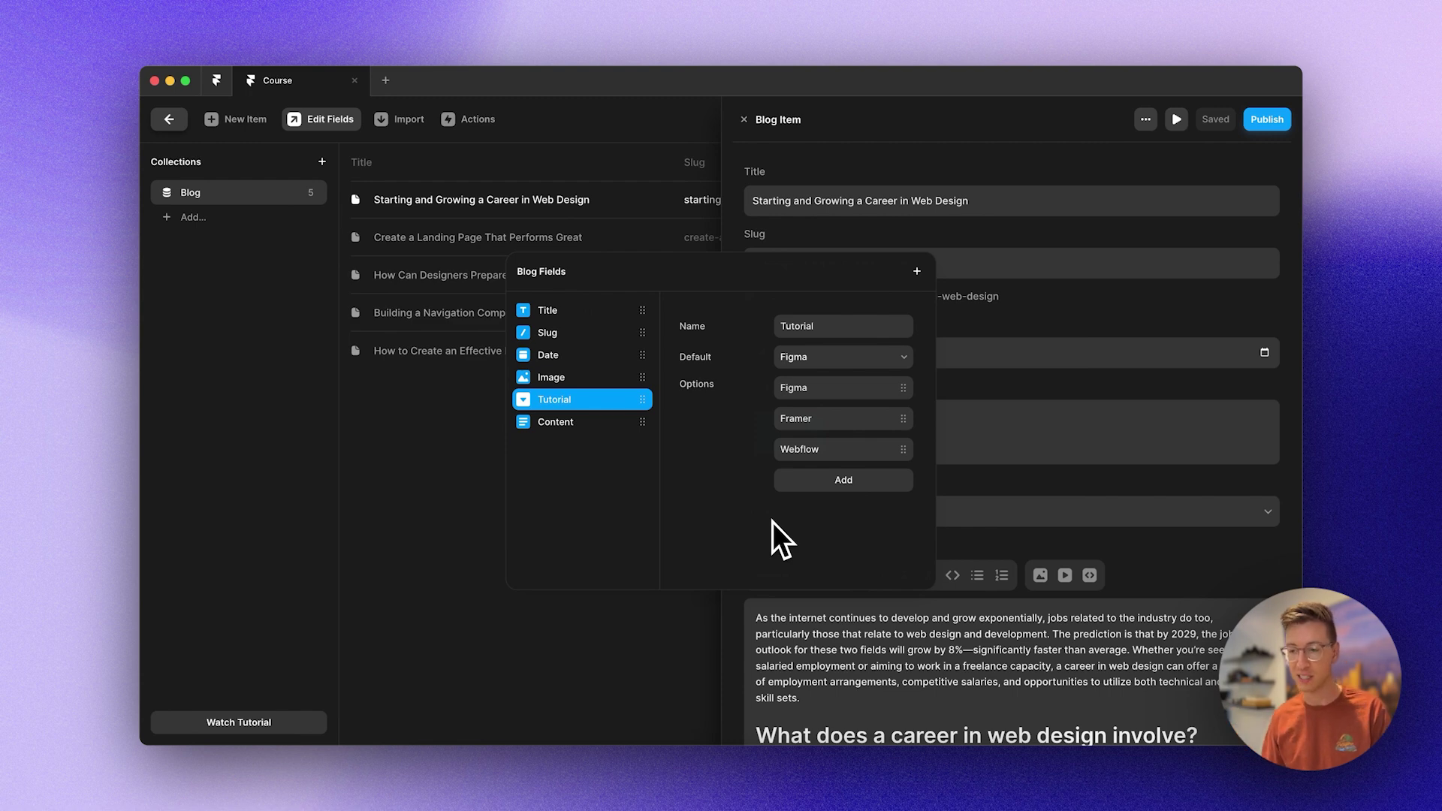
left_click(917, 273)
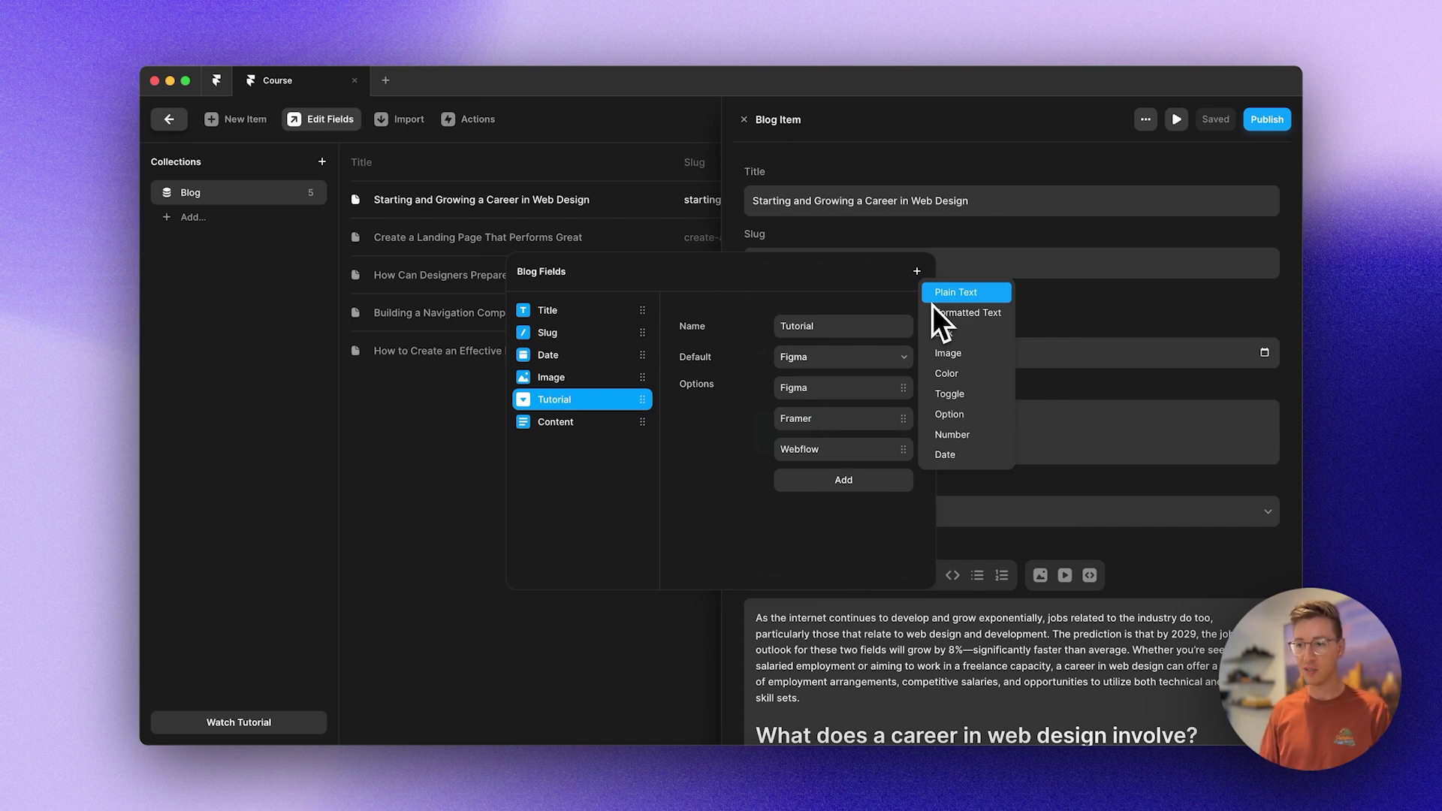
Add a plain-text Video Duration field with a '4 min' placeholder
left_click(932, 303)
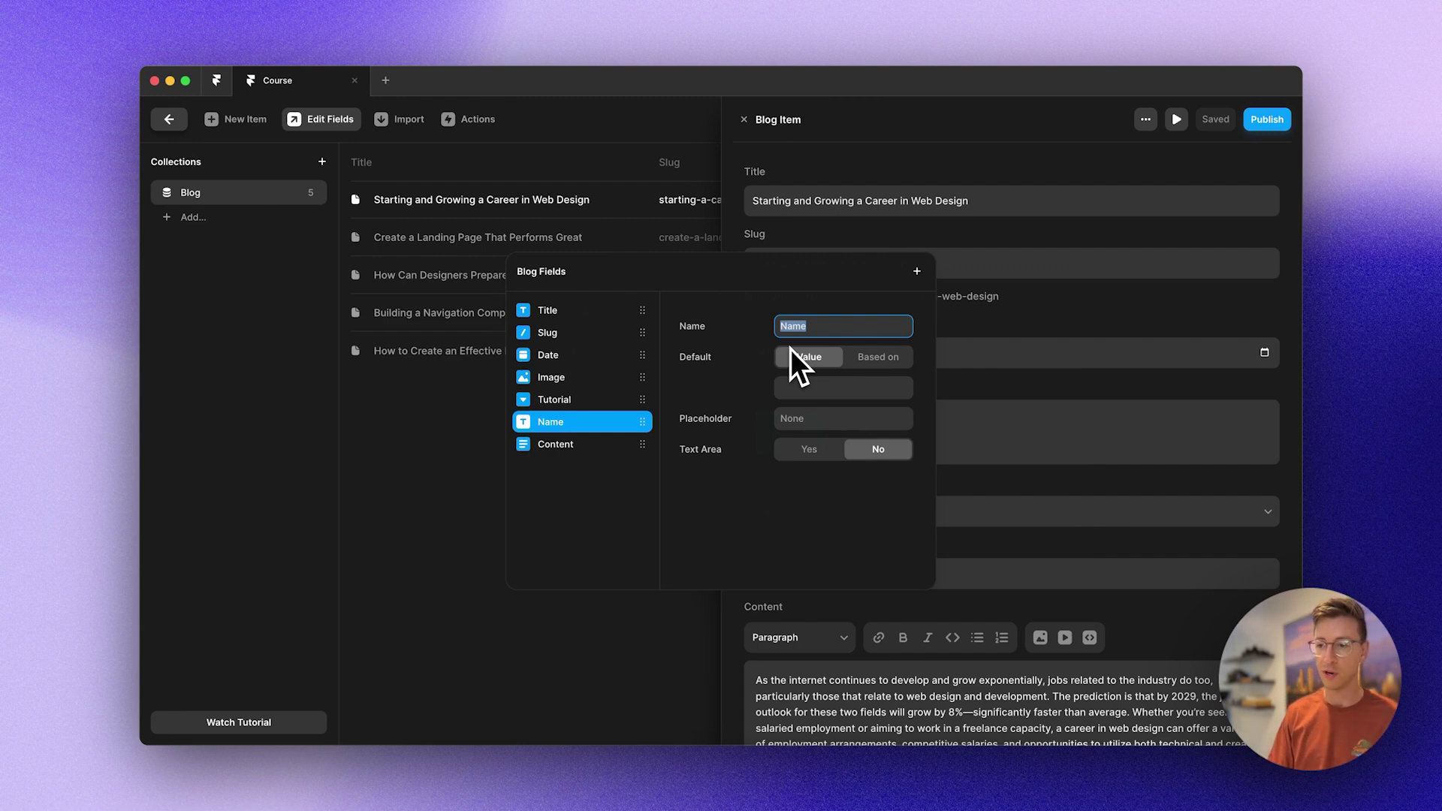
type("Video D")
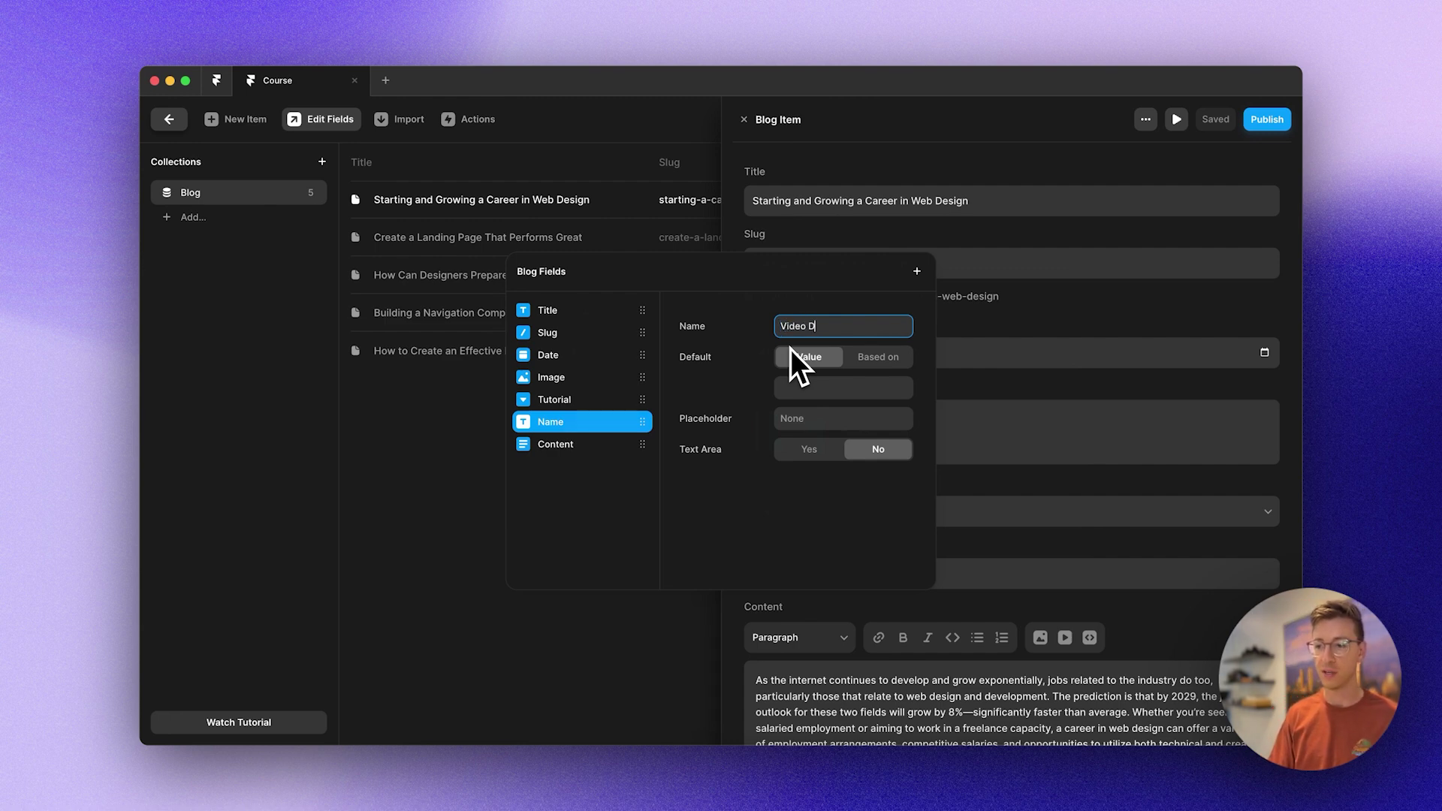
type("uration")
key("Tab")
key("Tab")
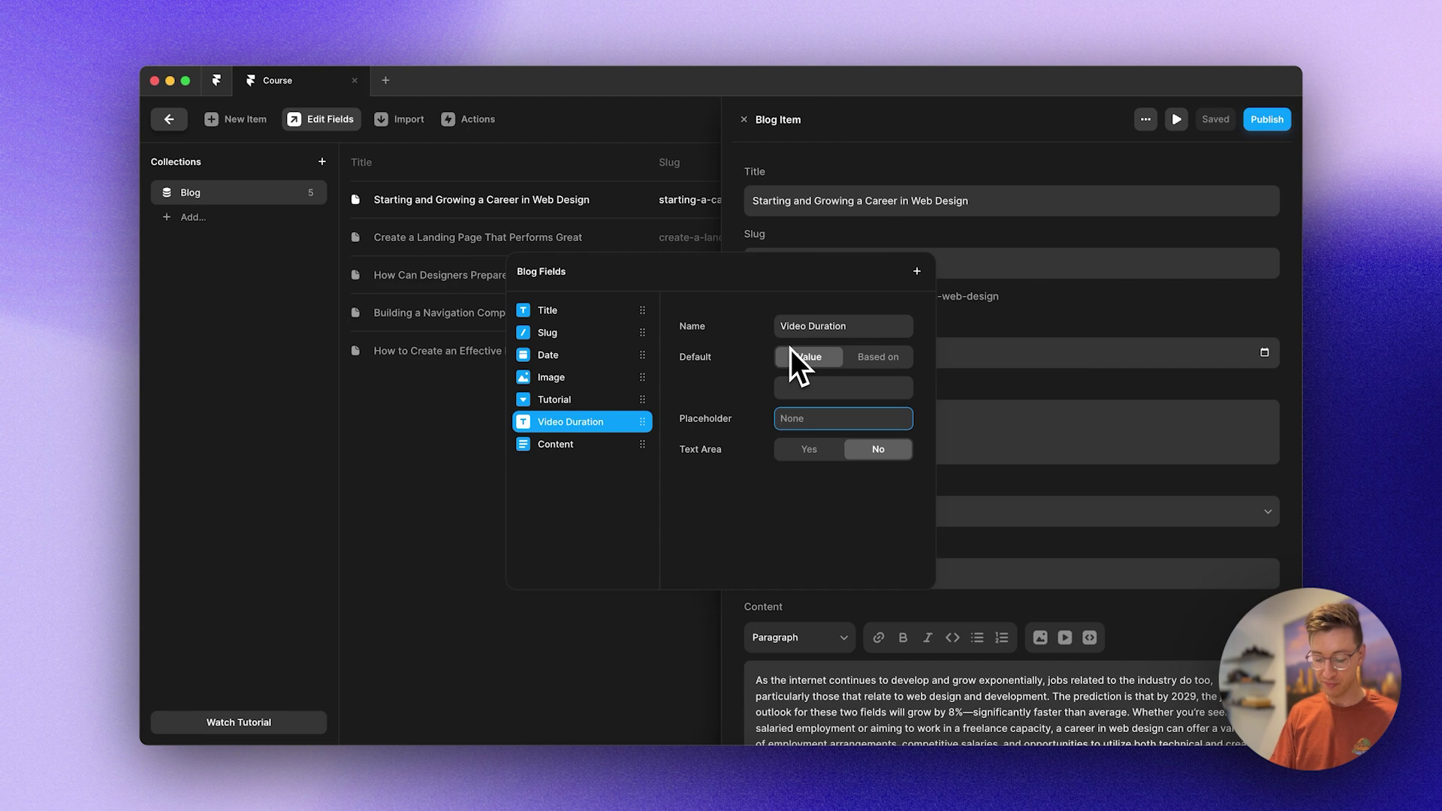
type("4 mins")
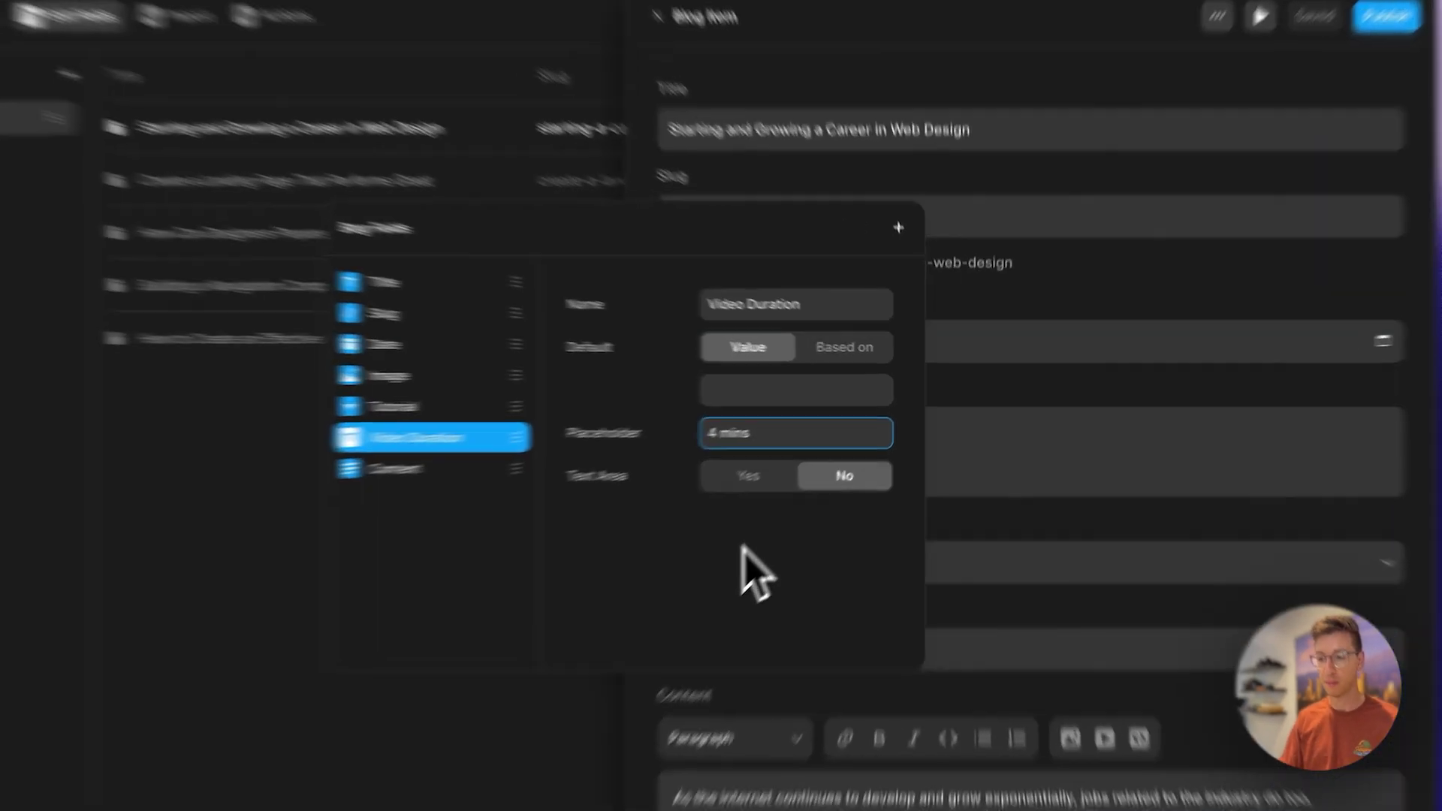
left_click(805, 497)
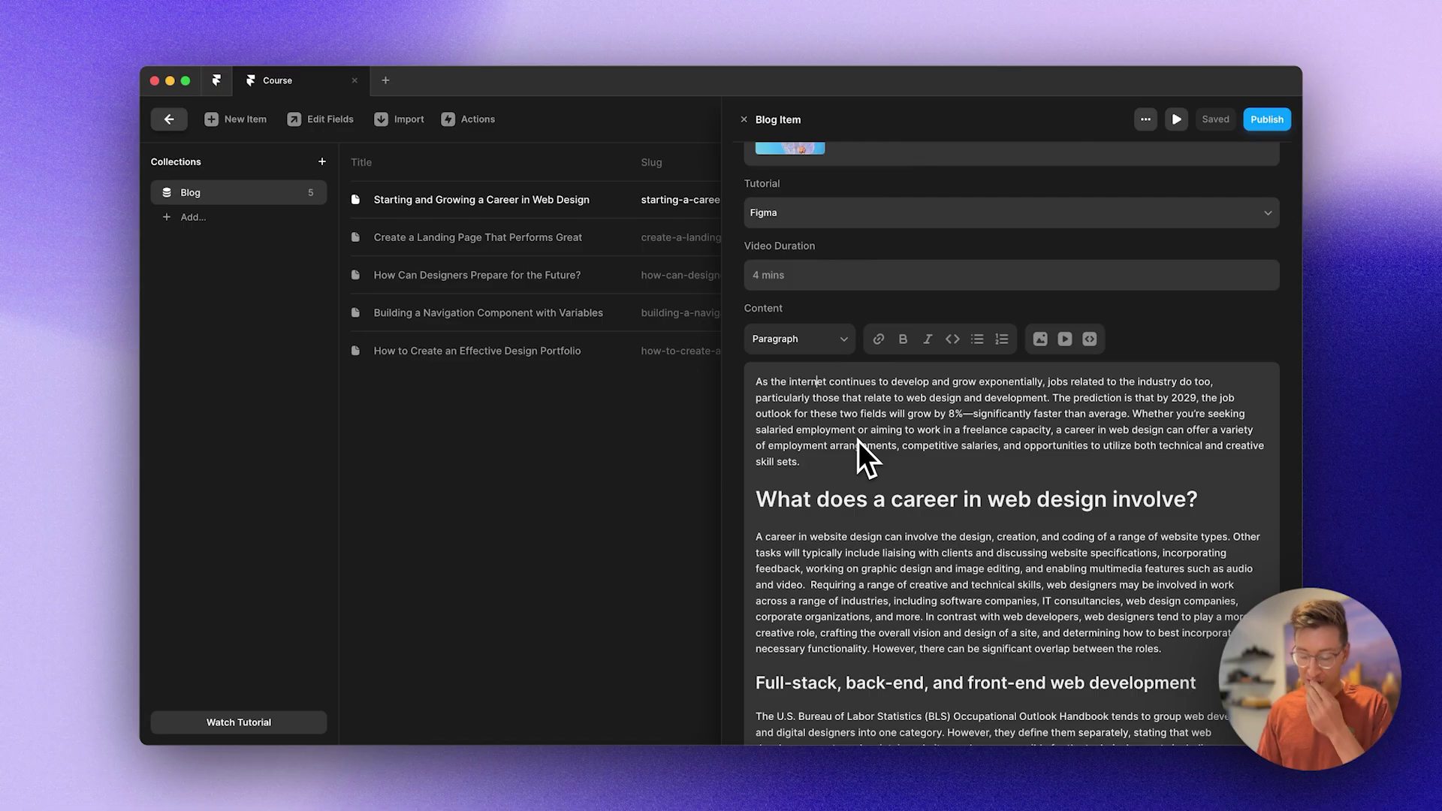
Close the fields editor and reopen it from the blog item's options menu
left_click(817, 394)
scroll(904, 371, "up", 2)
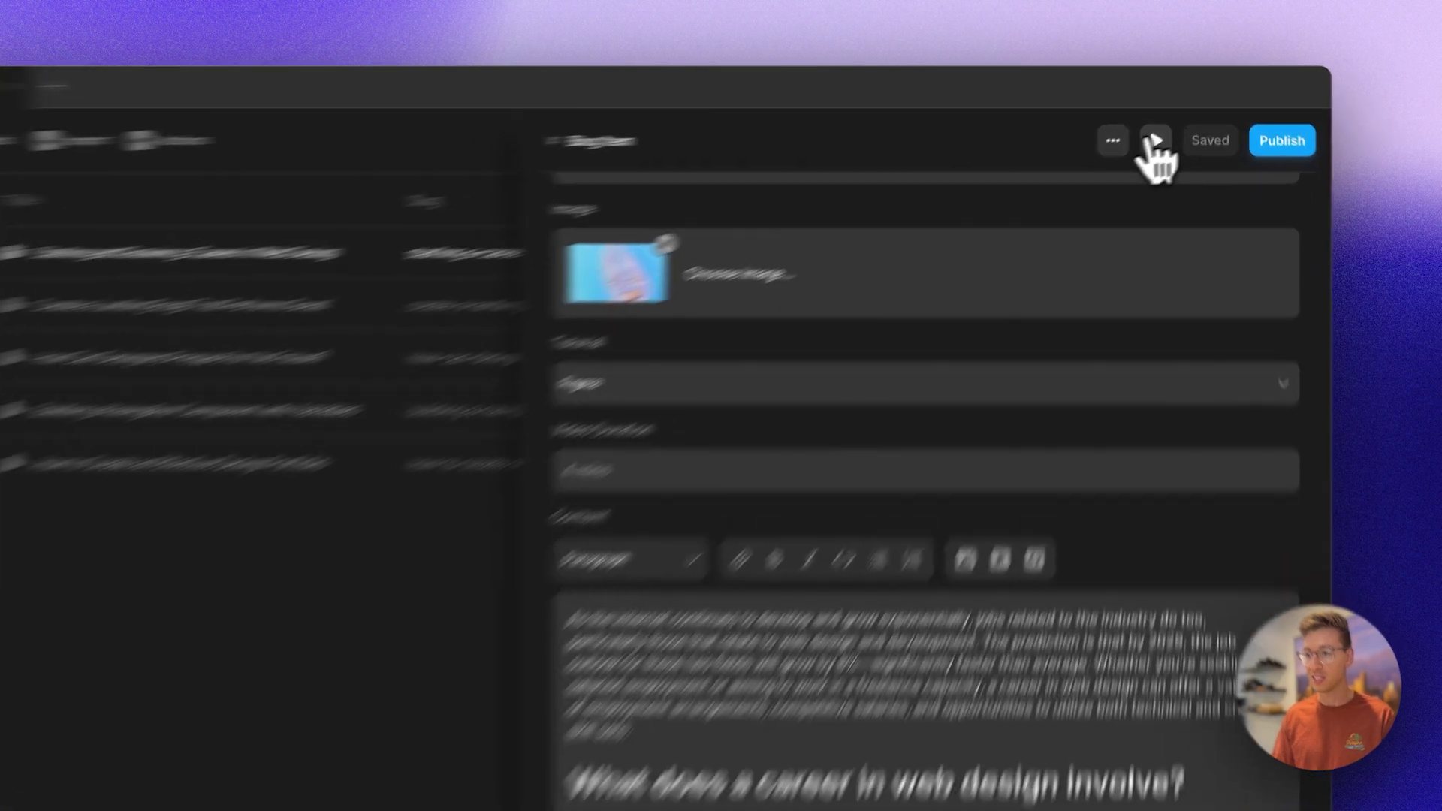
left_click(1145, 119)
left_click(1131, 299)
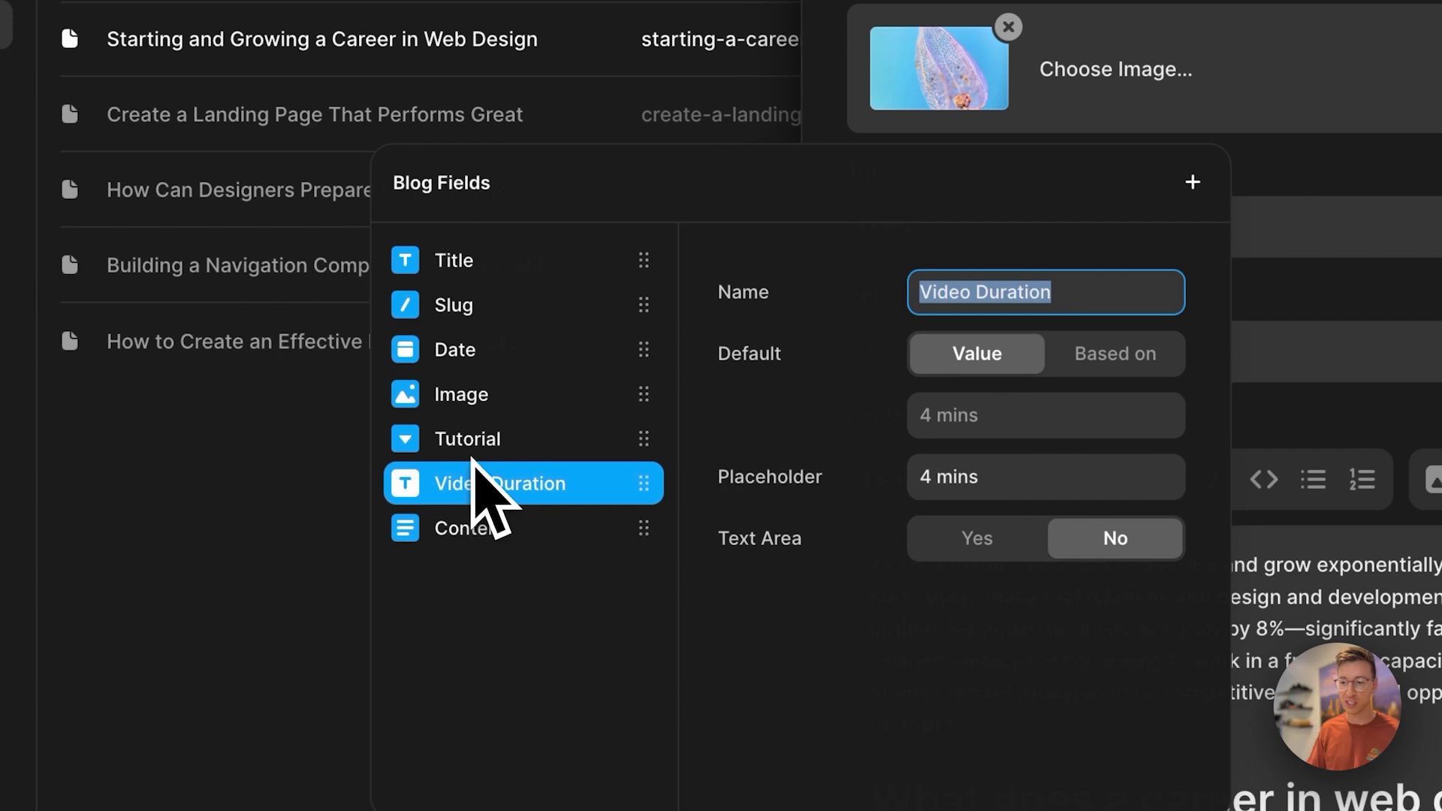
Add an Author option field with three author-name choices, the first as default
left_click(1193, 182)
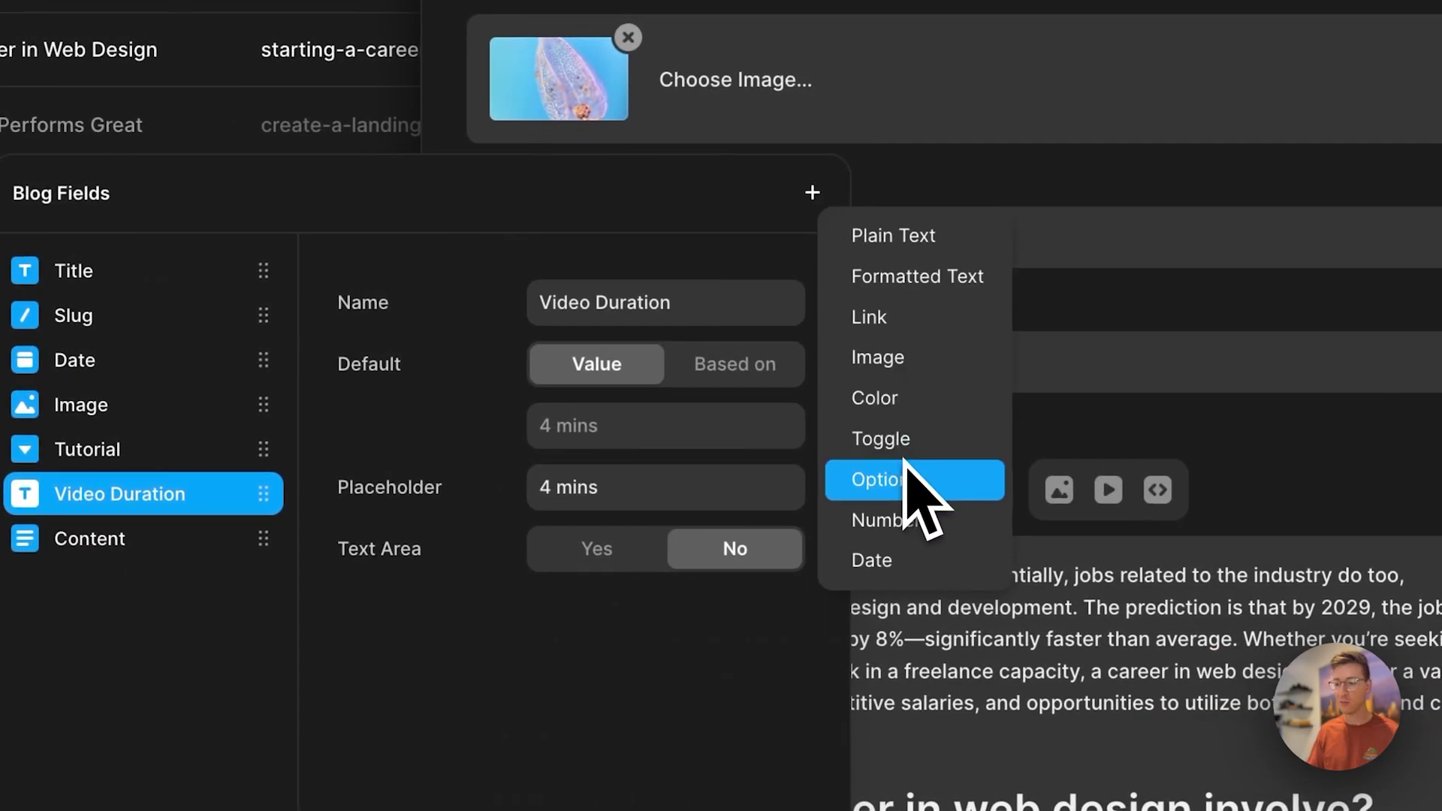
left_click(936, 481)
type("A")
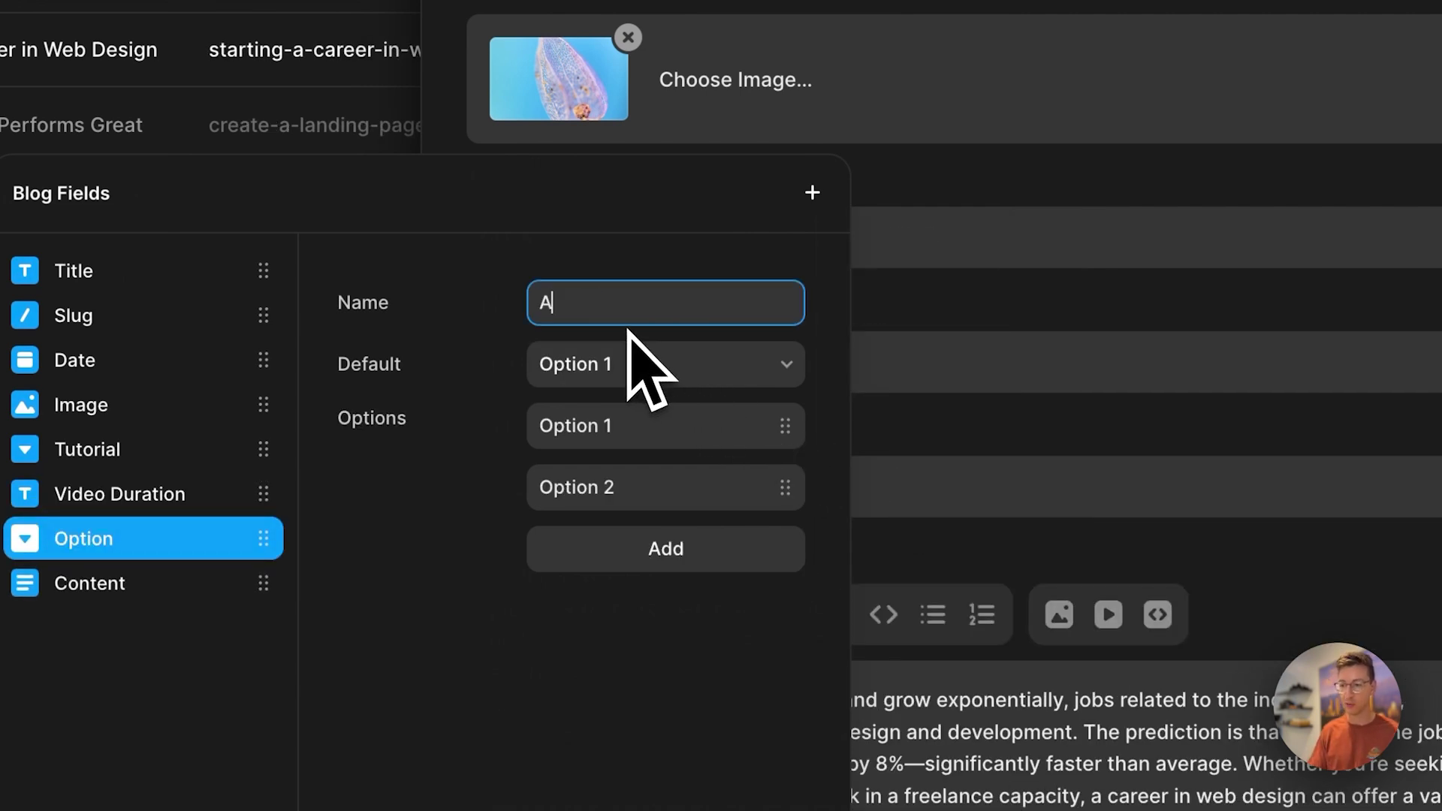
key("Tab")
key("Tab")
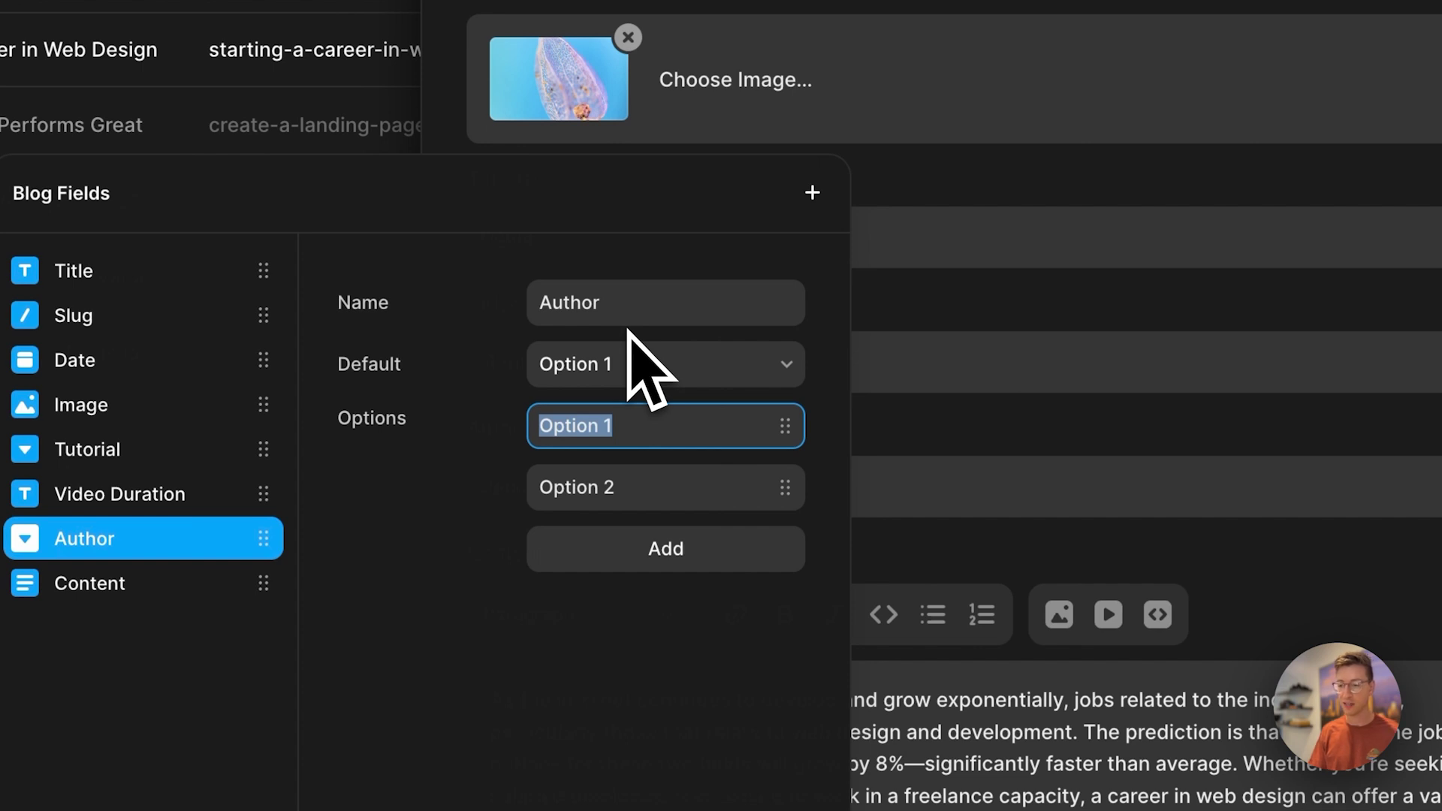
type("James")
key("ctrl+a")
type("Je")
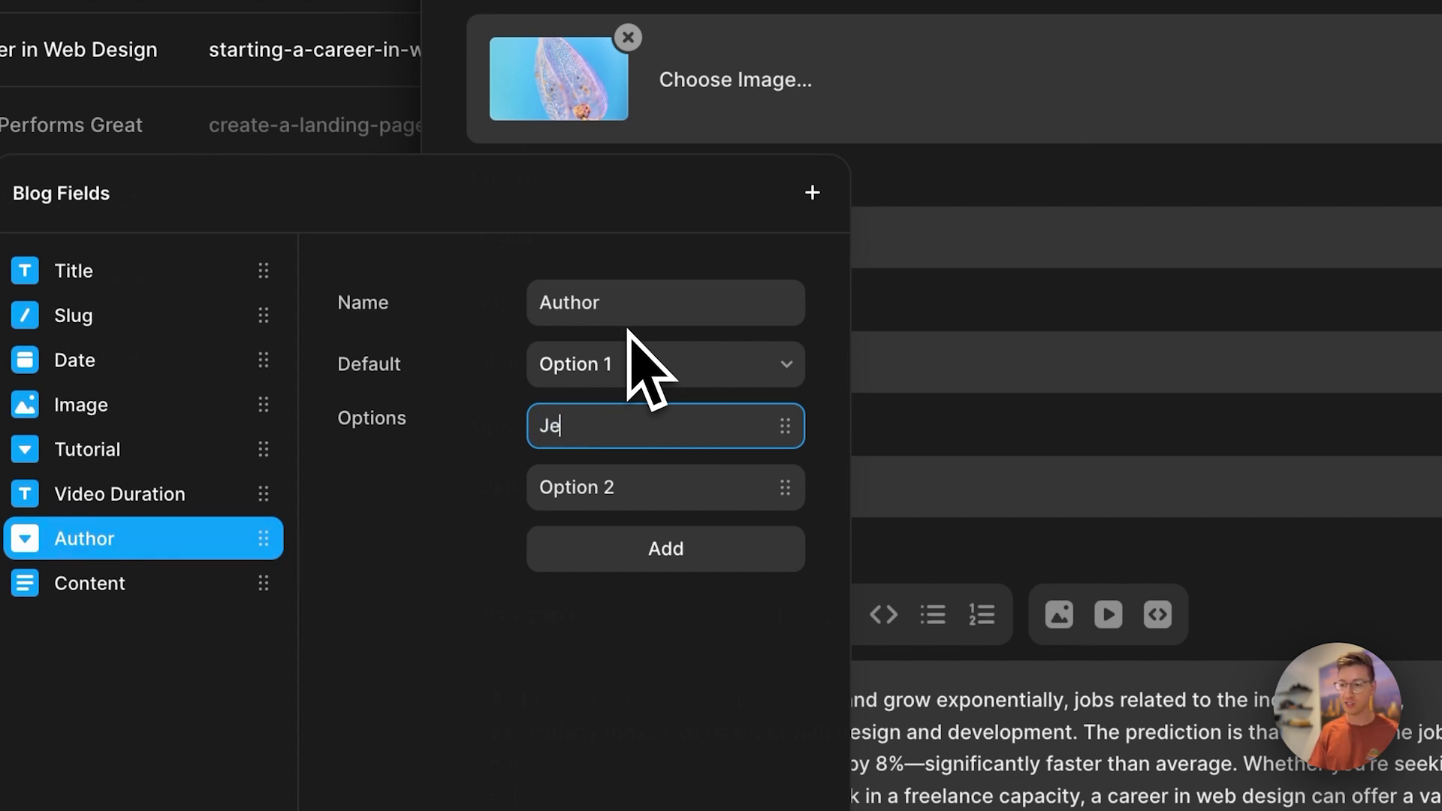
type("ssica")
key("Tab")
type("Ja")
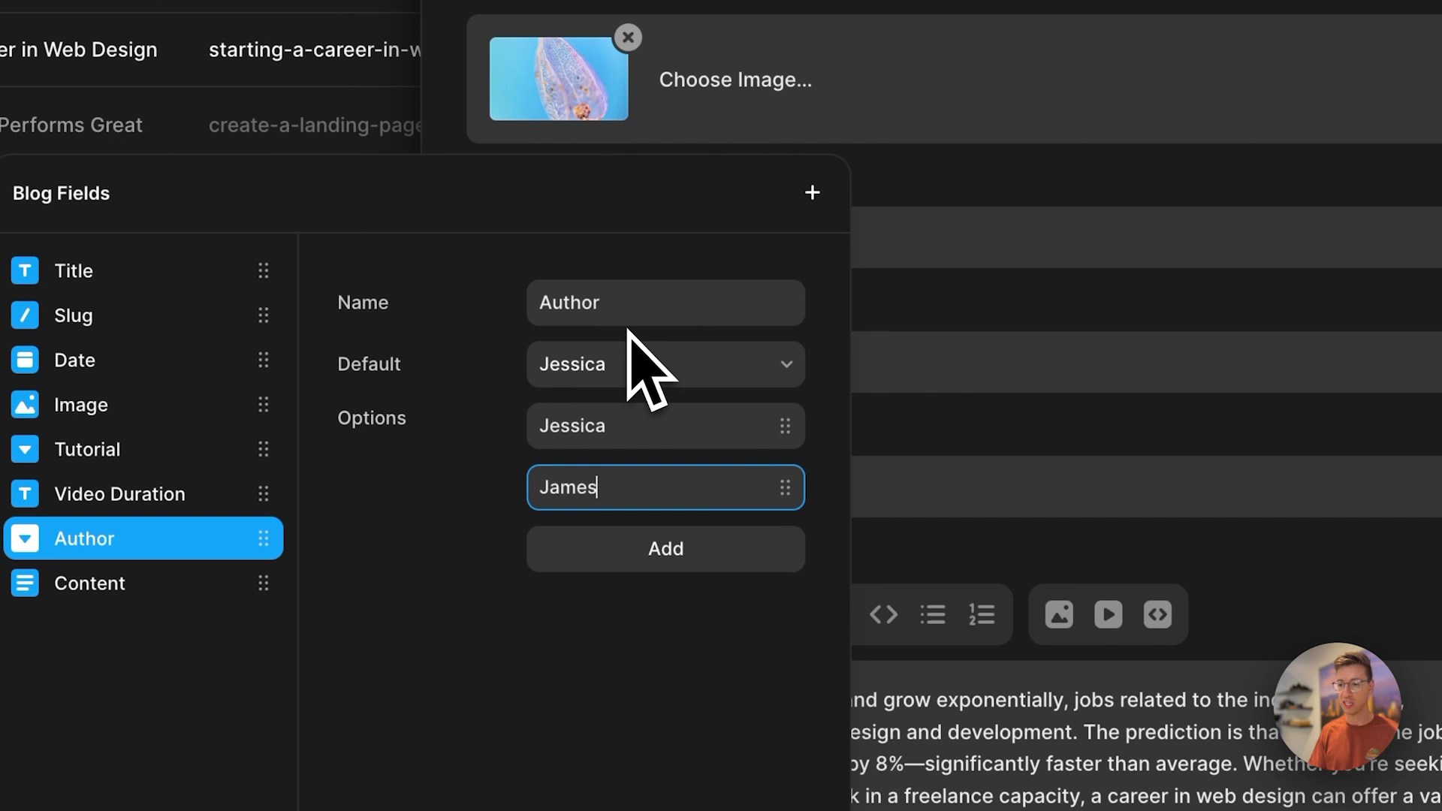
left_click(676, 547)
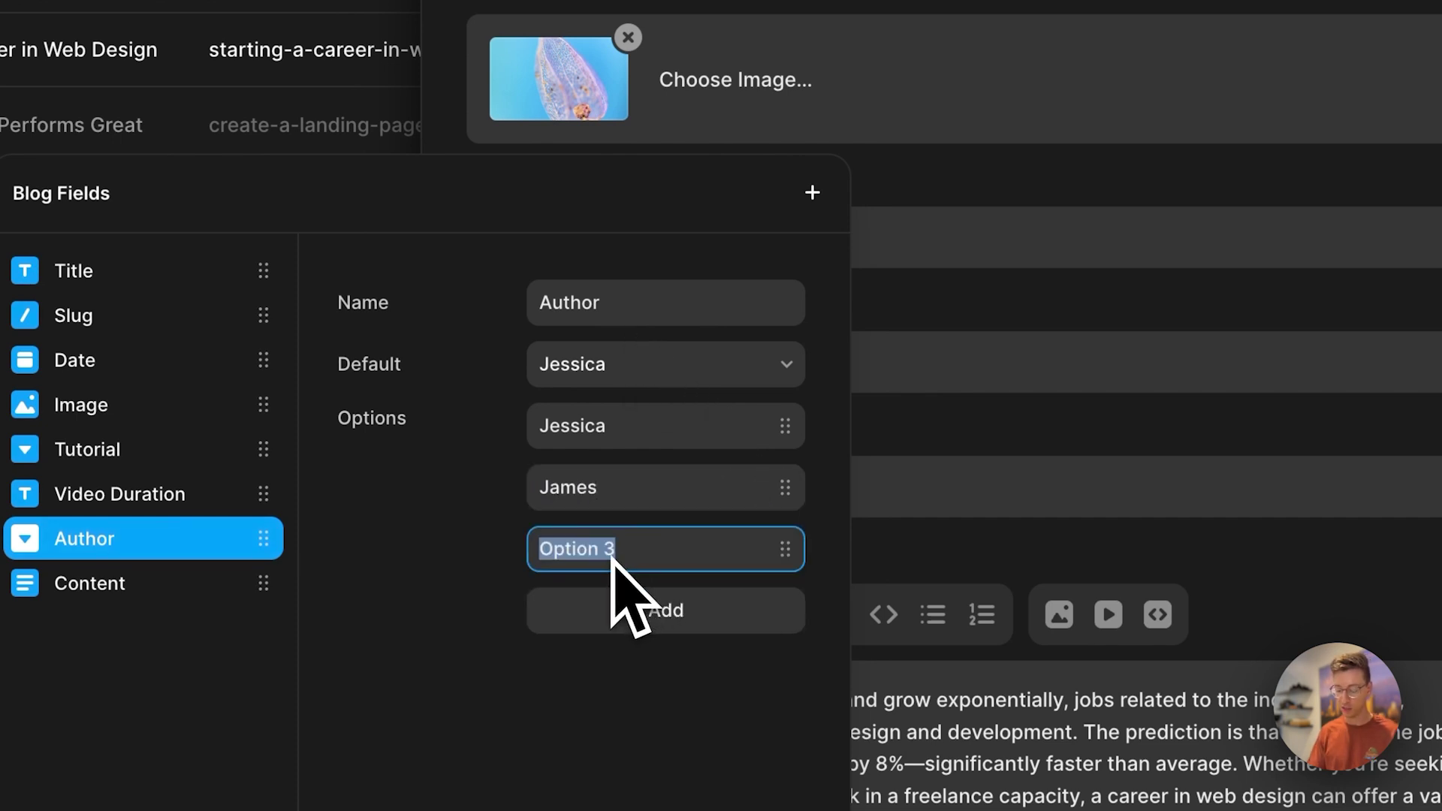
type("Mari")
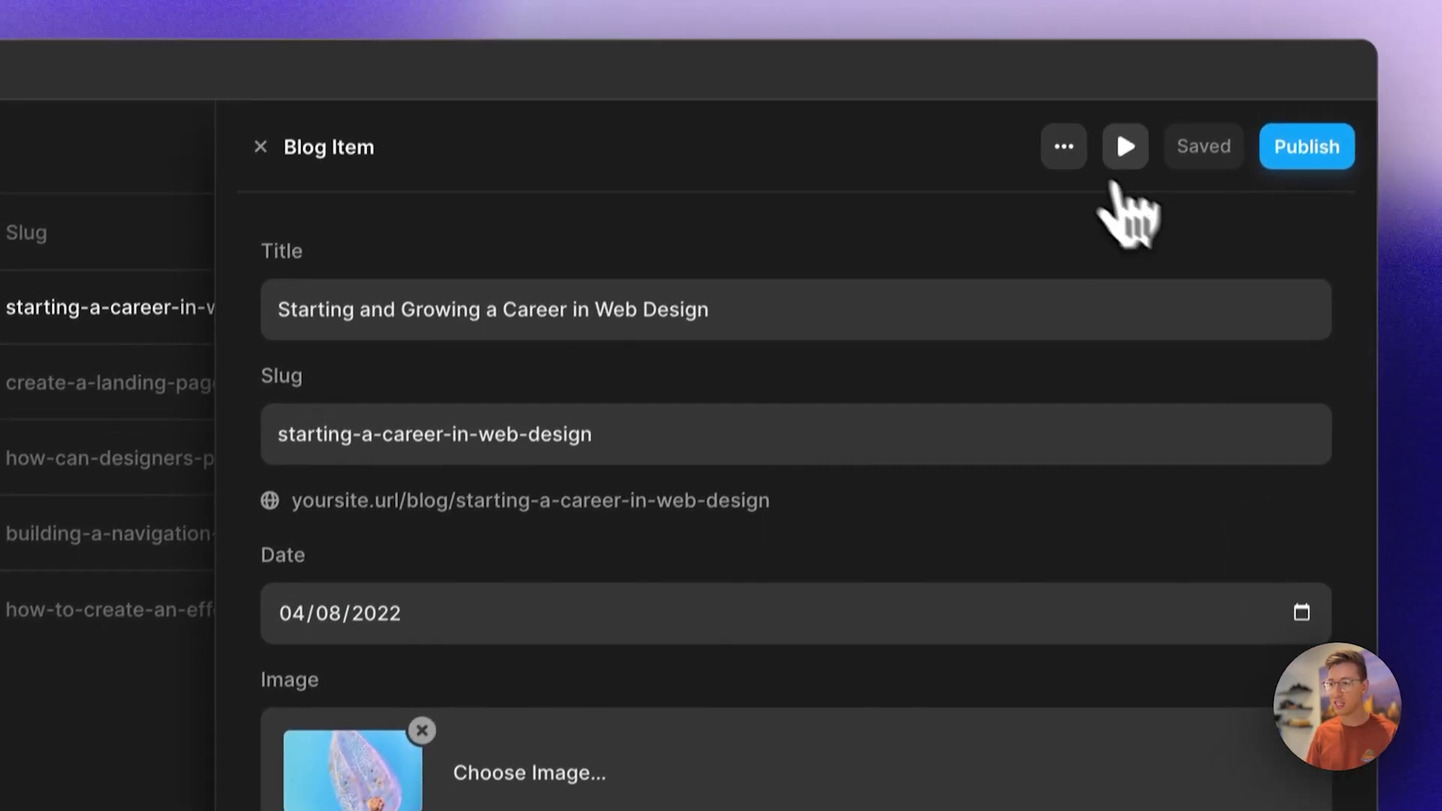
left_click(1078, 103)
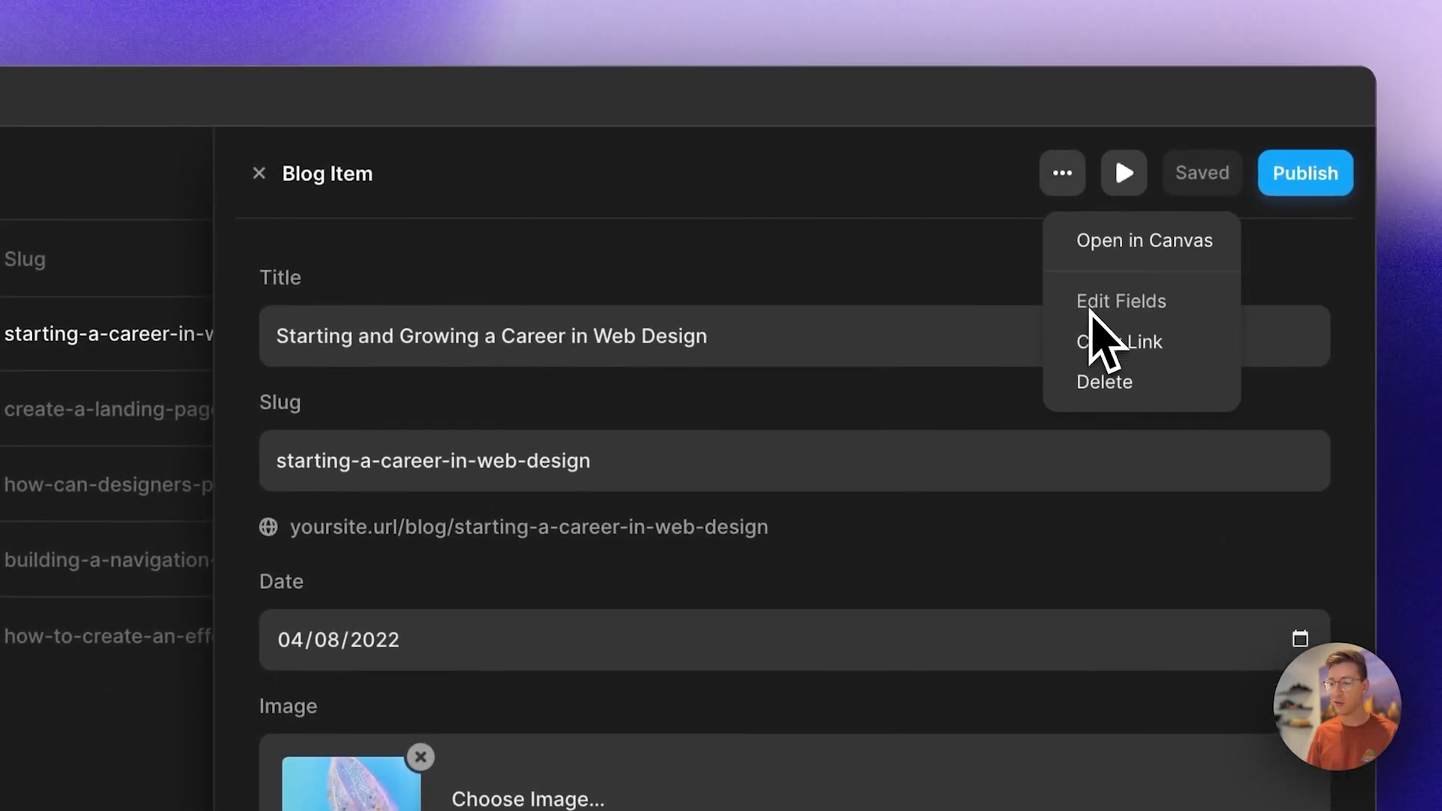
Add a yes/no toggle field named Most Watched to the Blog collection
left_click(1093, 304)
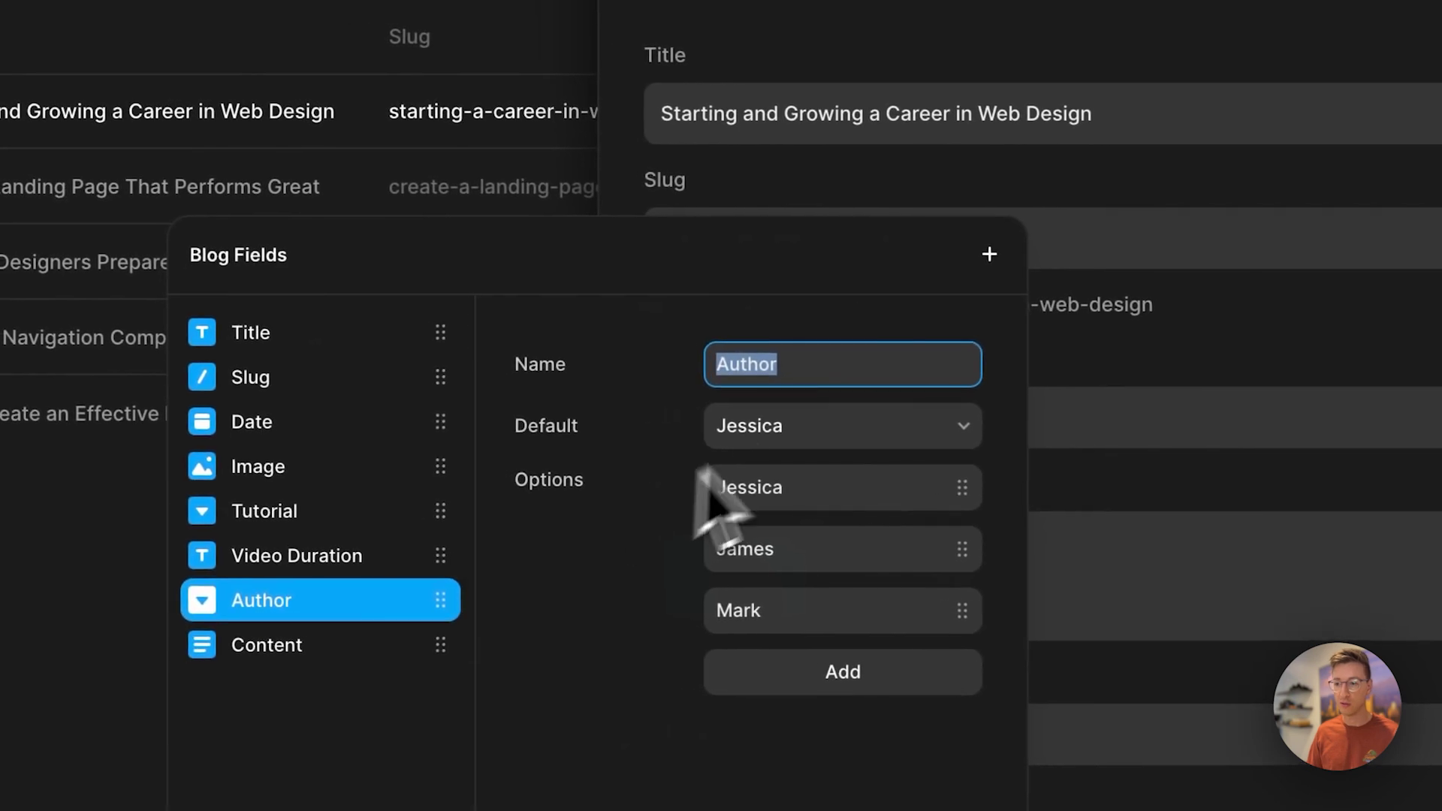
left_click(975, 252)
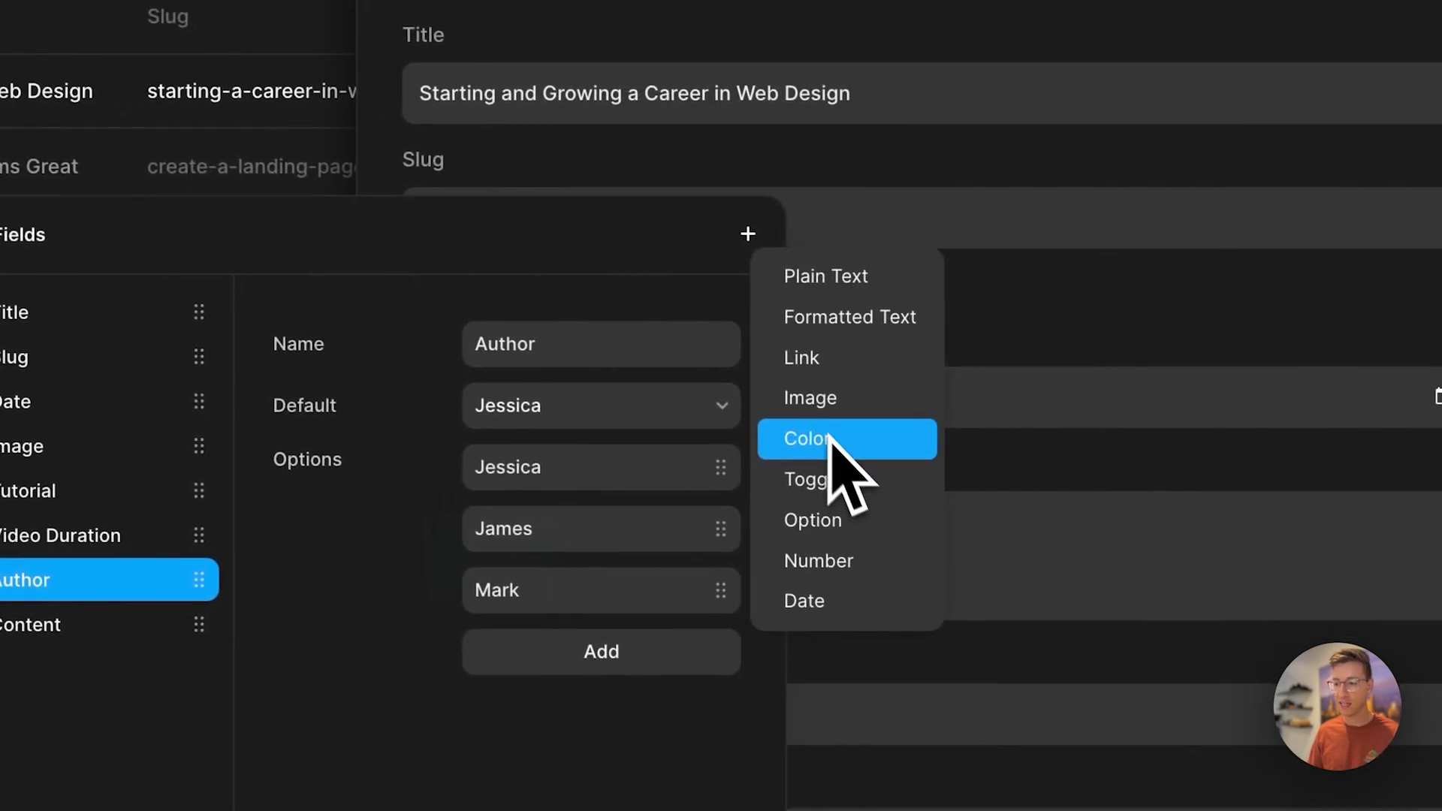
left_click(864, 481)
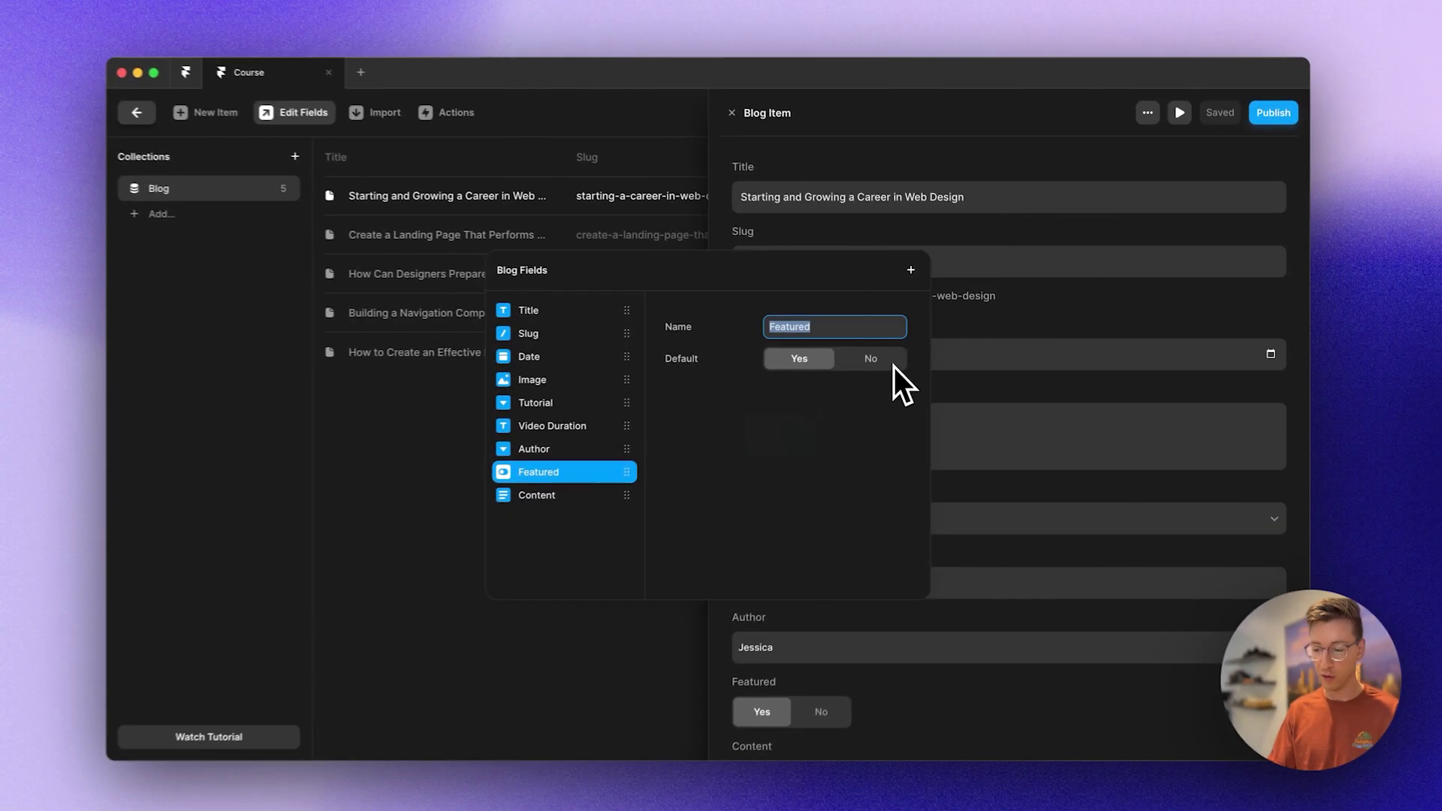
type("Most Watched")
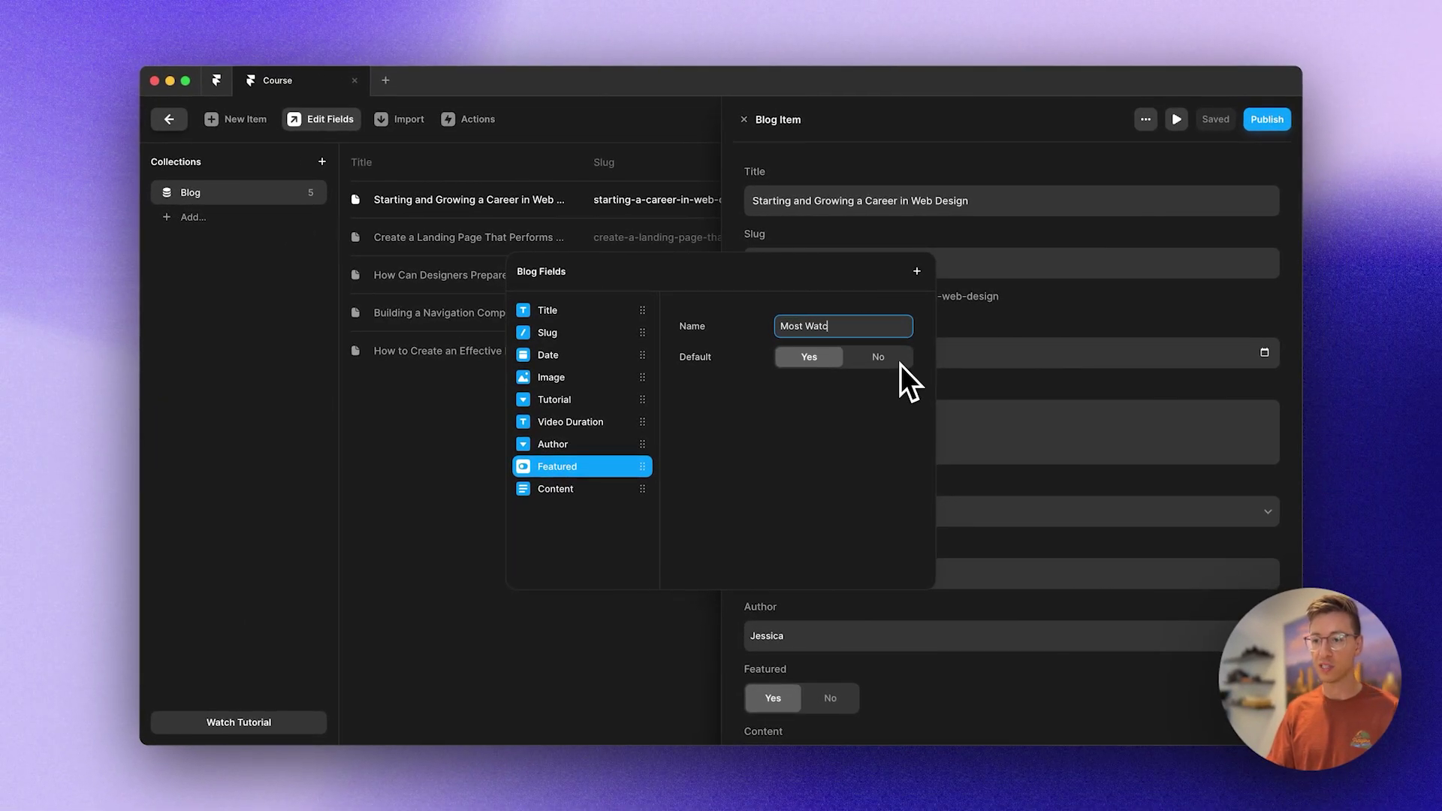
left_click(810, 425)
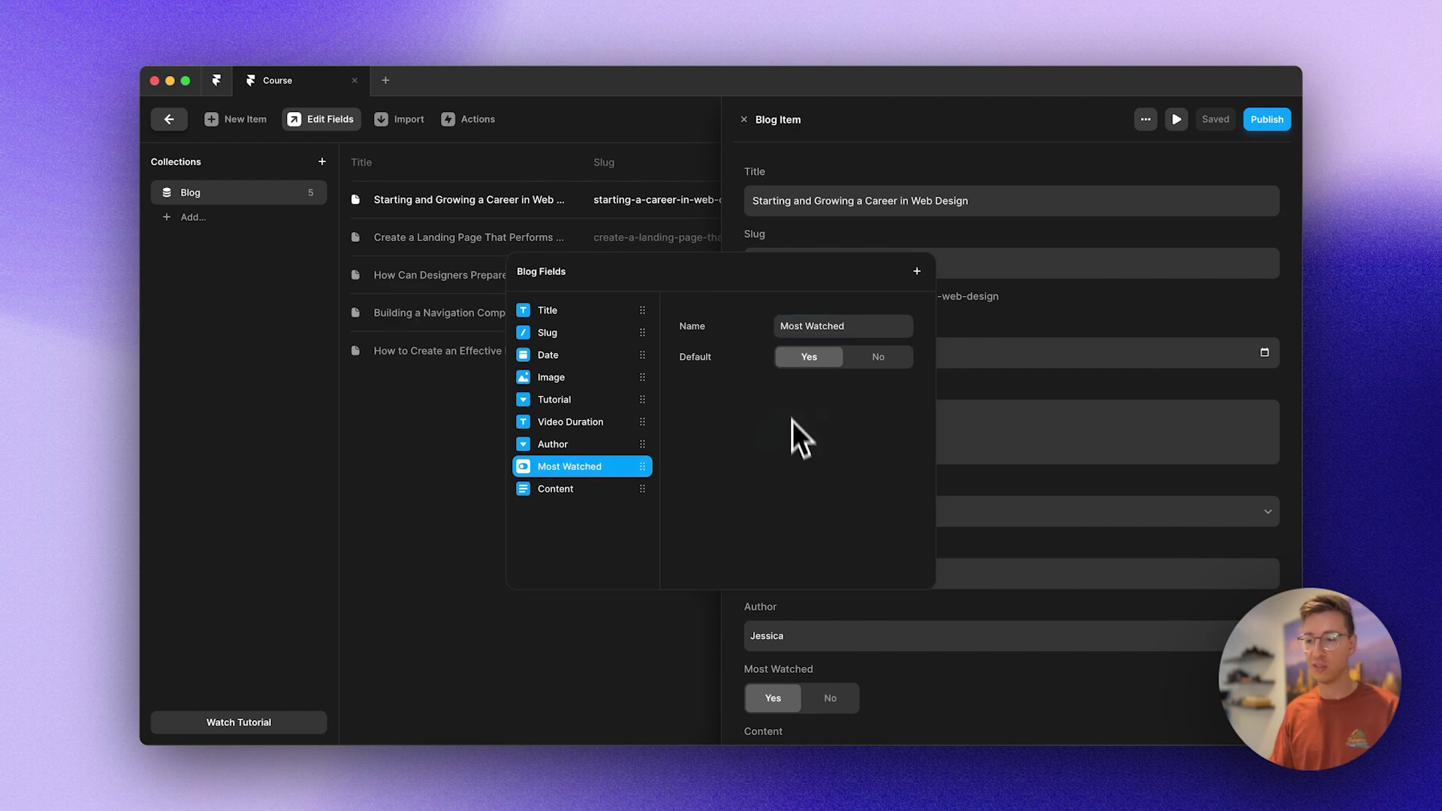
left_click(1006, 322)
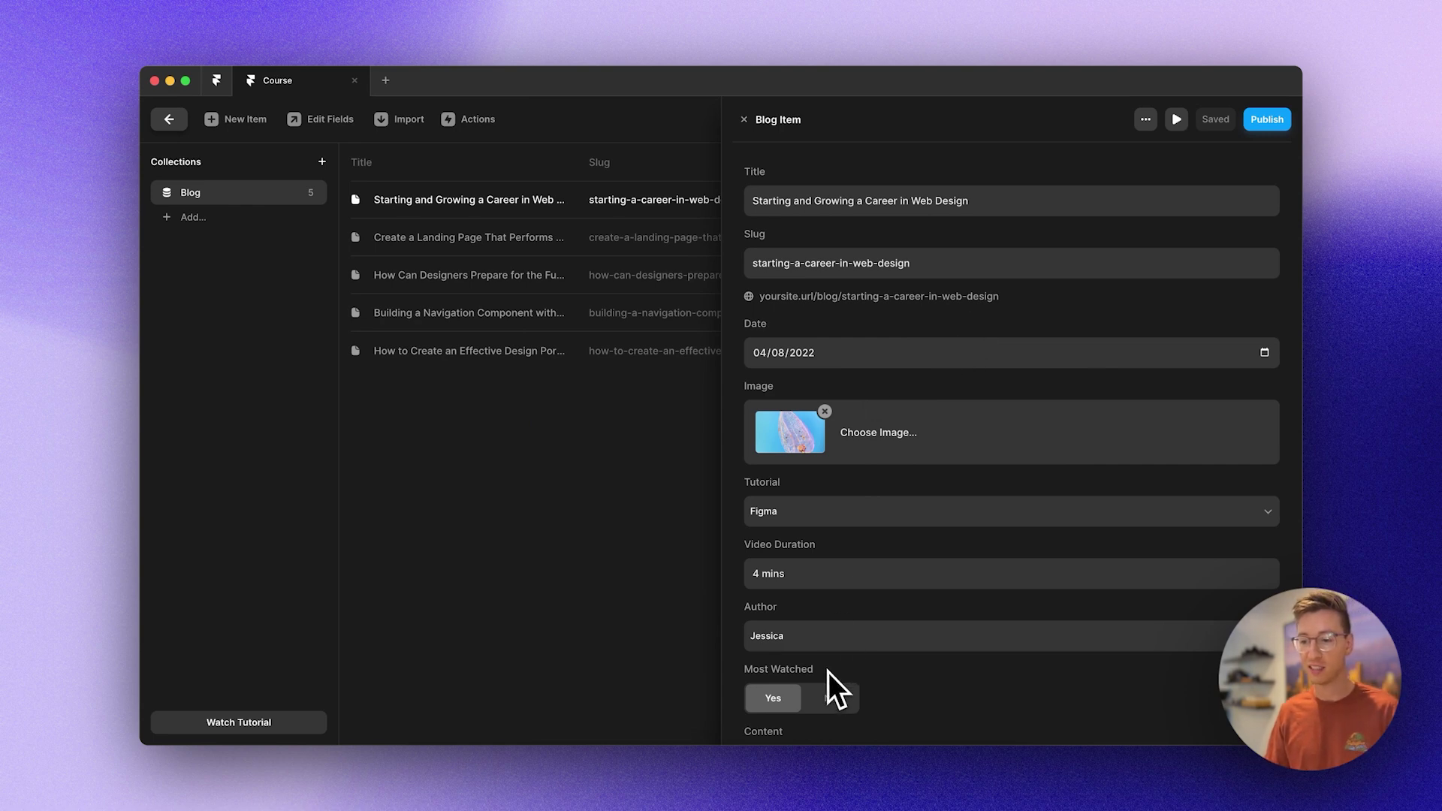
Set Most Watched to No for this post and return to the design canvas
left_click(829, 698)
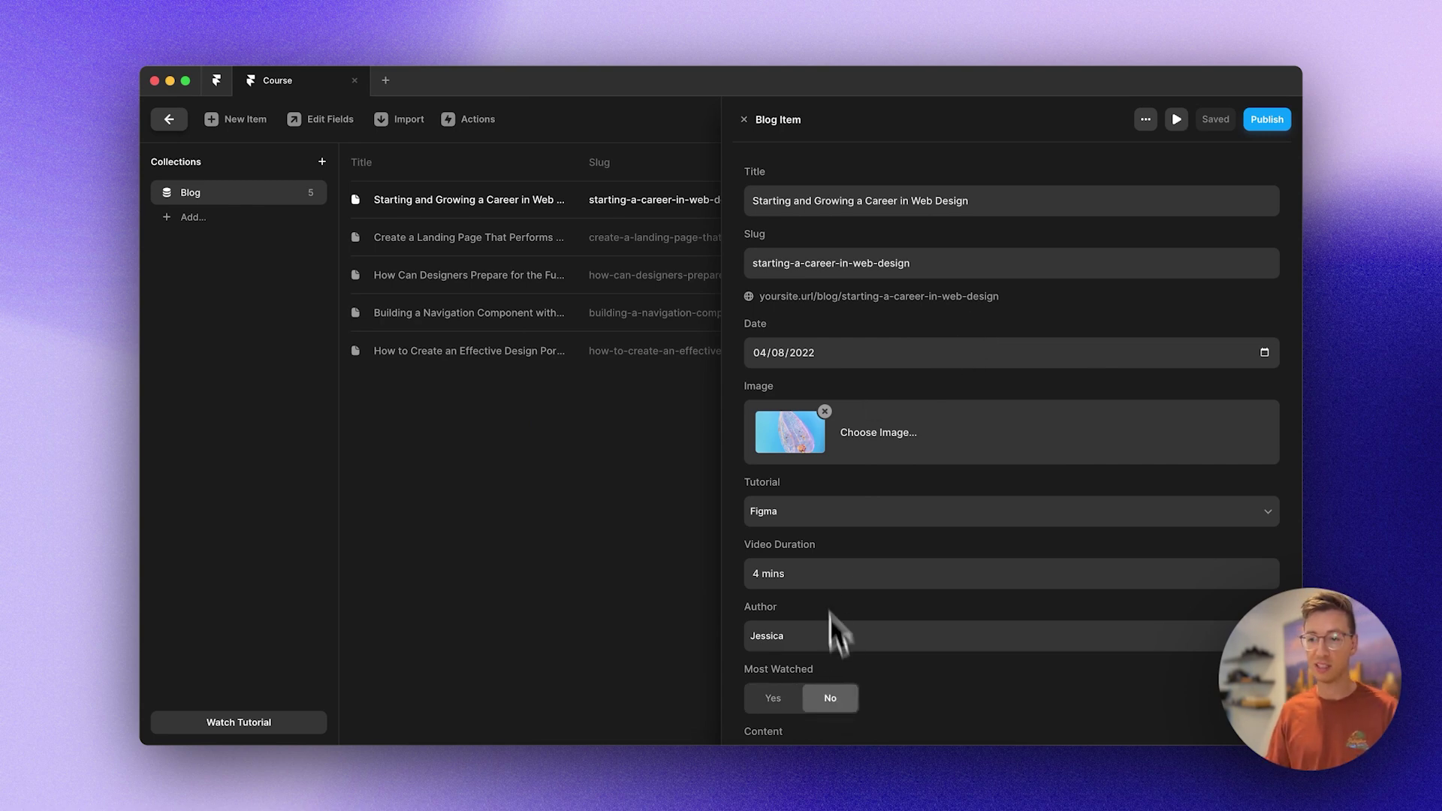
left_click(637, 473)
left_click(170, 120)
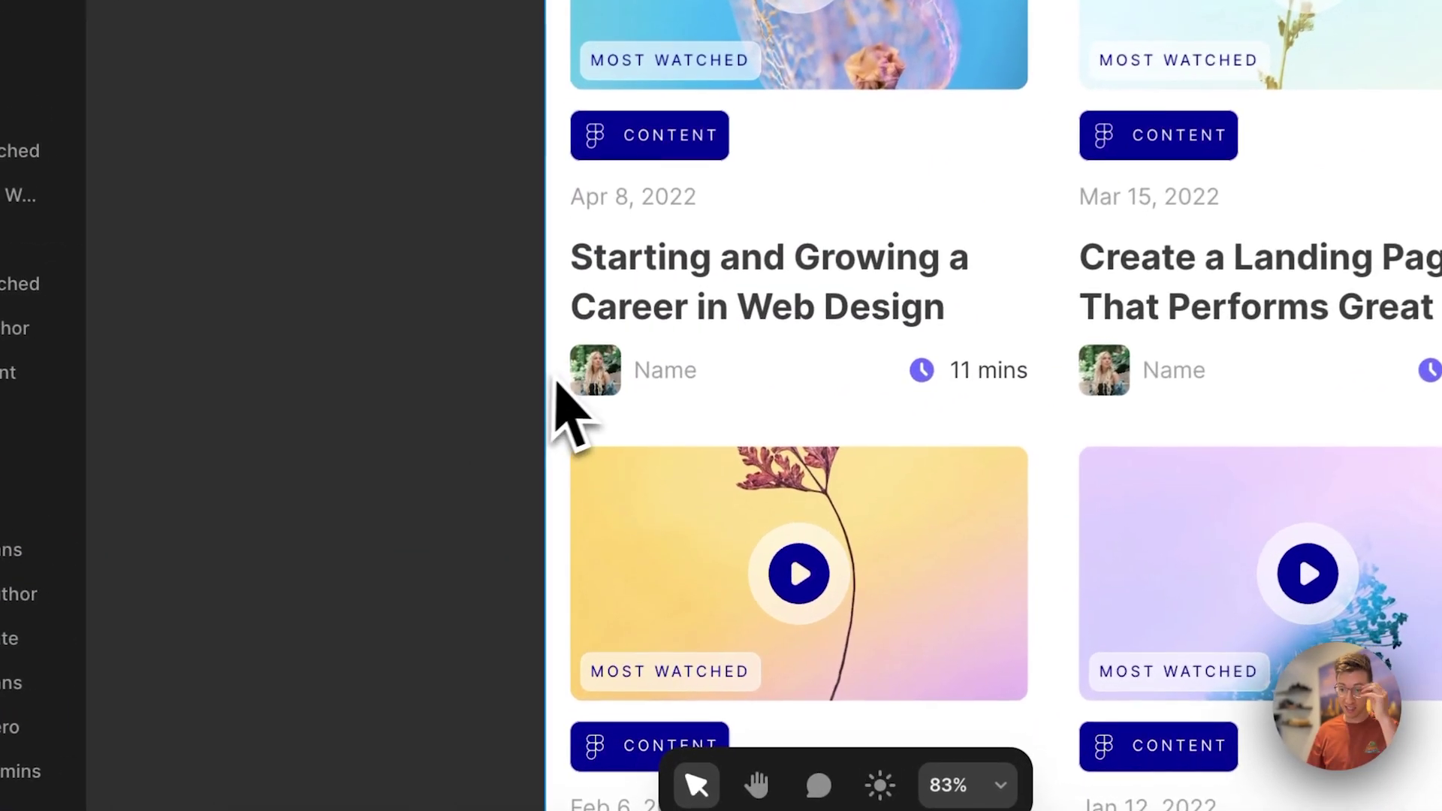
Inspect the Author component's avatar variants from the first card, then return to the Blog page
left_click(621, 386)
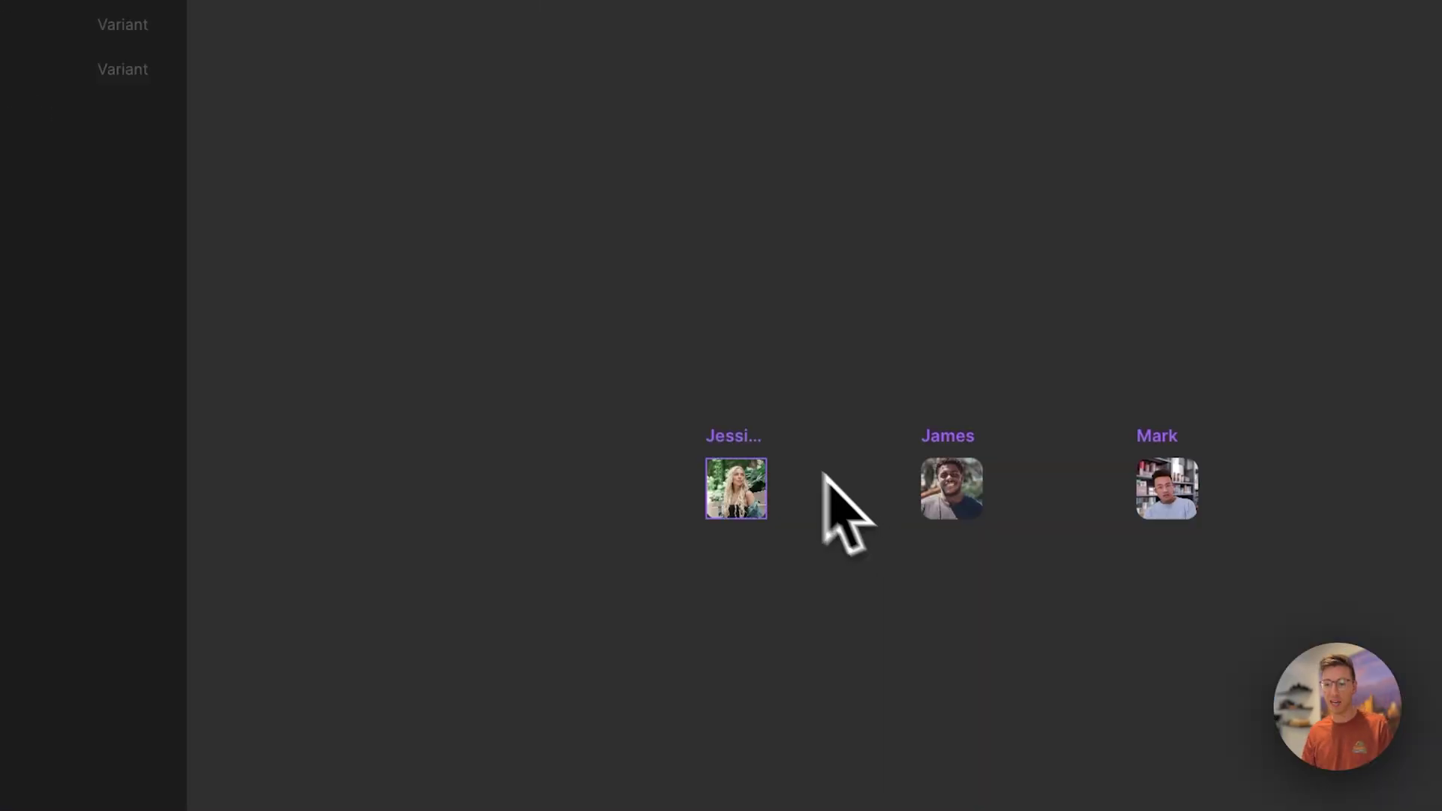
left_click(735, 462)
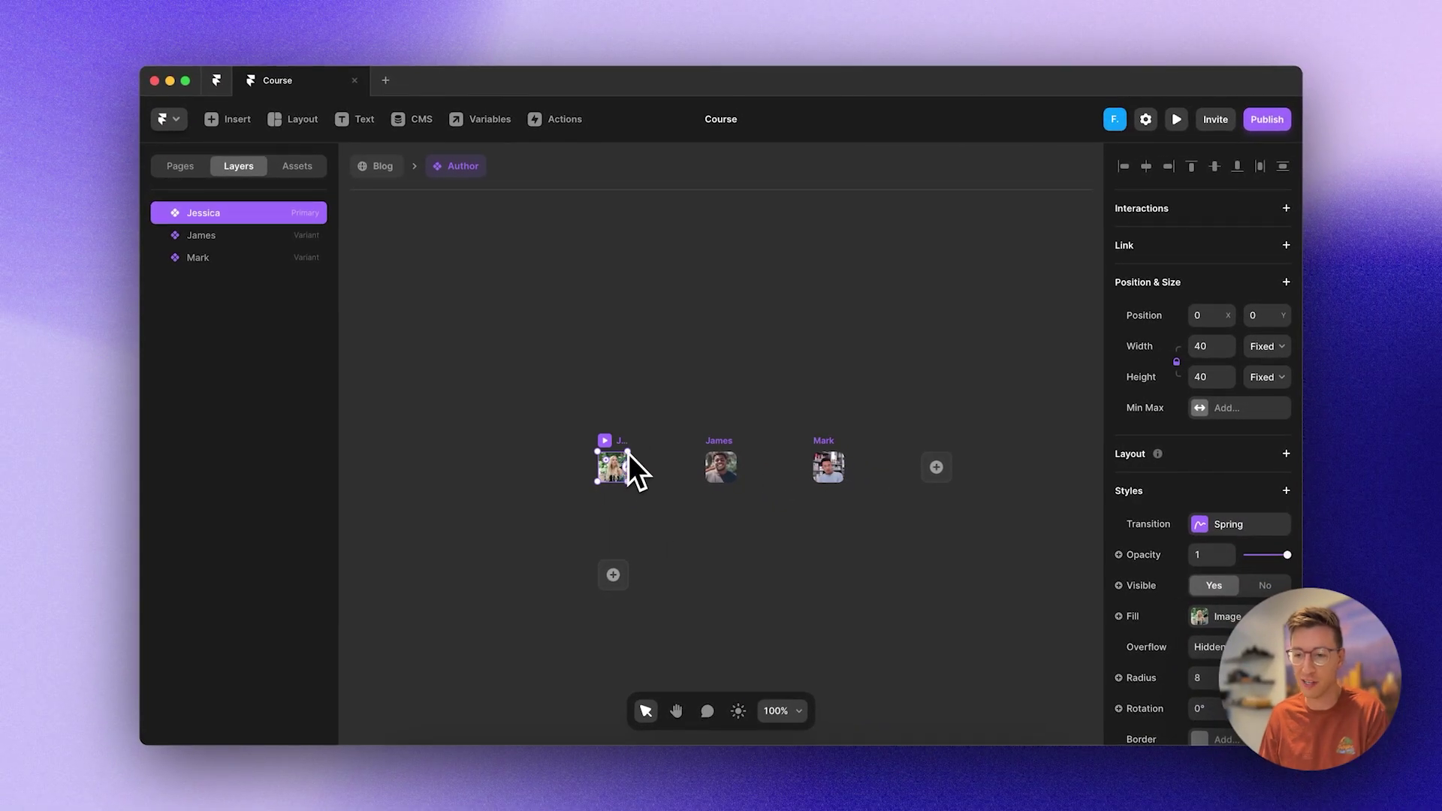
scroll(628, 455, "up", 5)
left_click(649, 442)
scroll(662, 440, "right", 4)
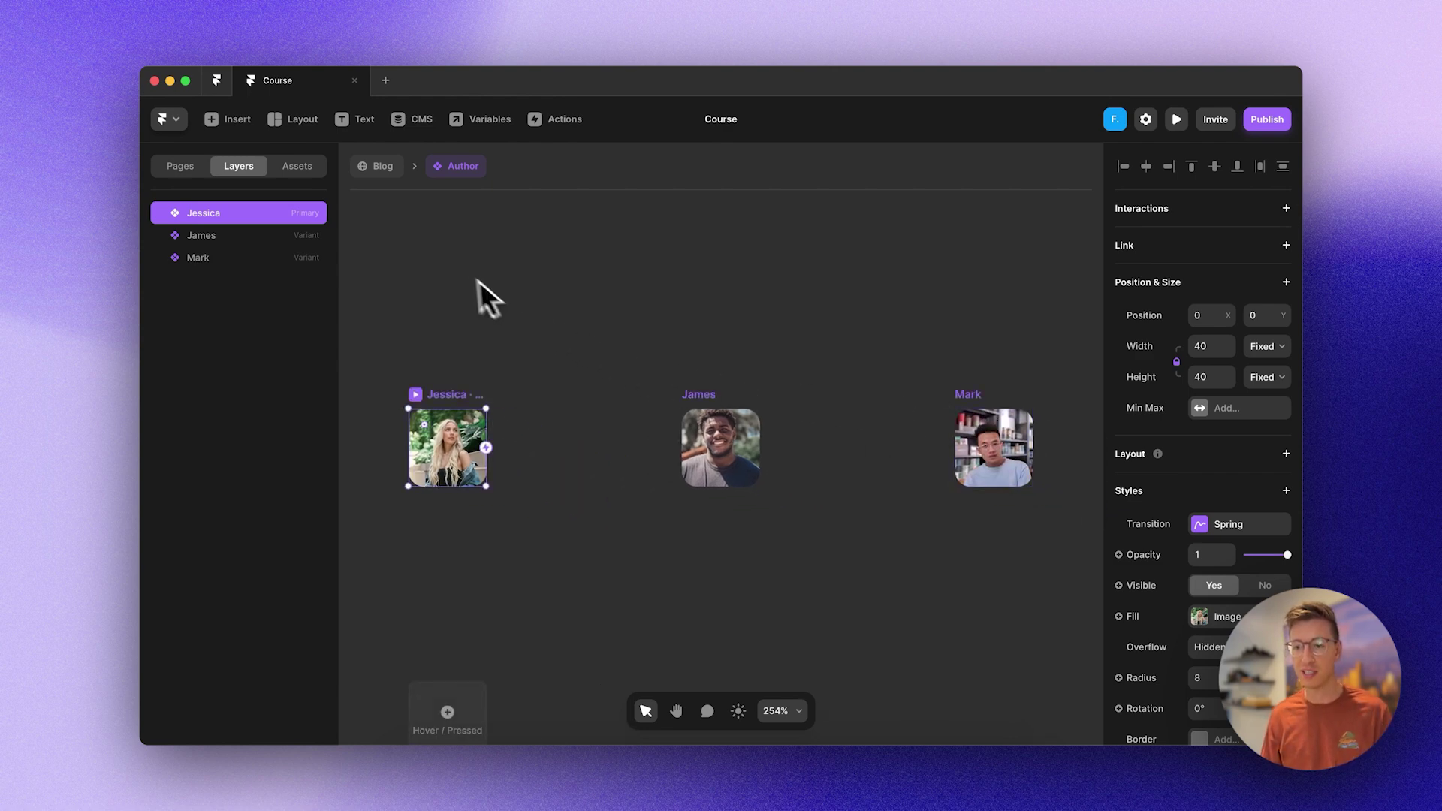
left_click(384, 167)
Bind the first card's Name text to the CMS Author field's Display Option
left_click(642, 502)
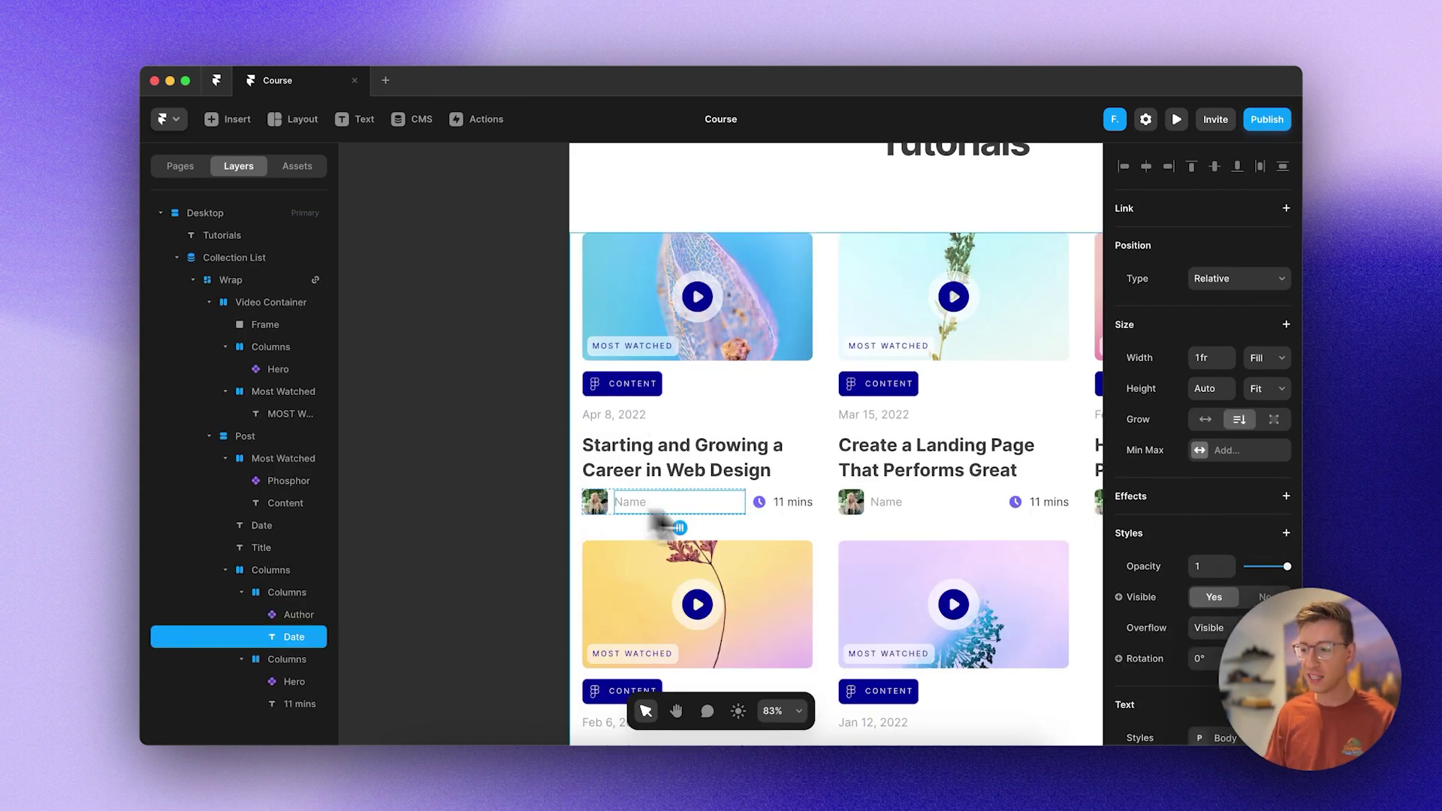
scroll(1233, 552, "down", 5)
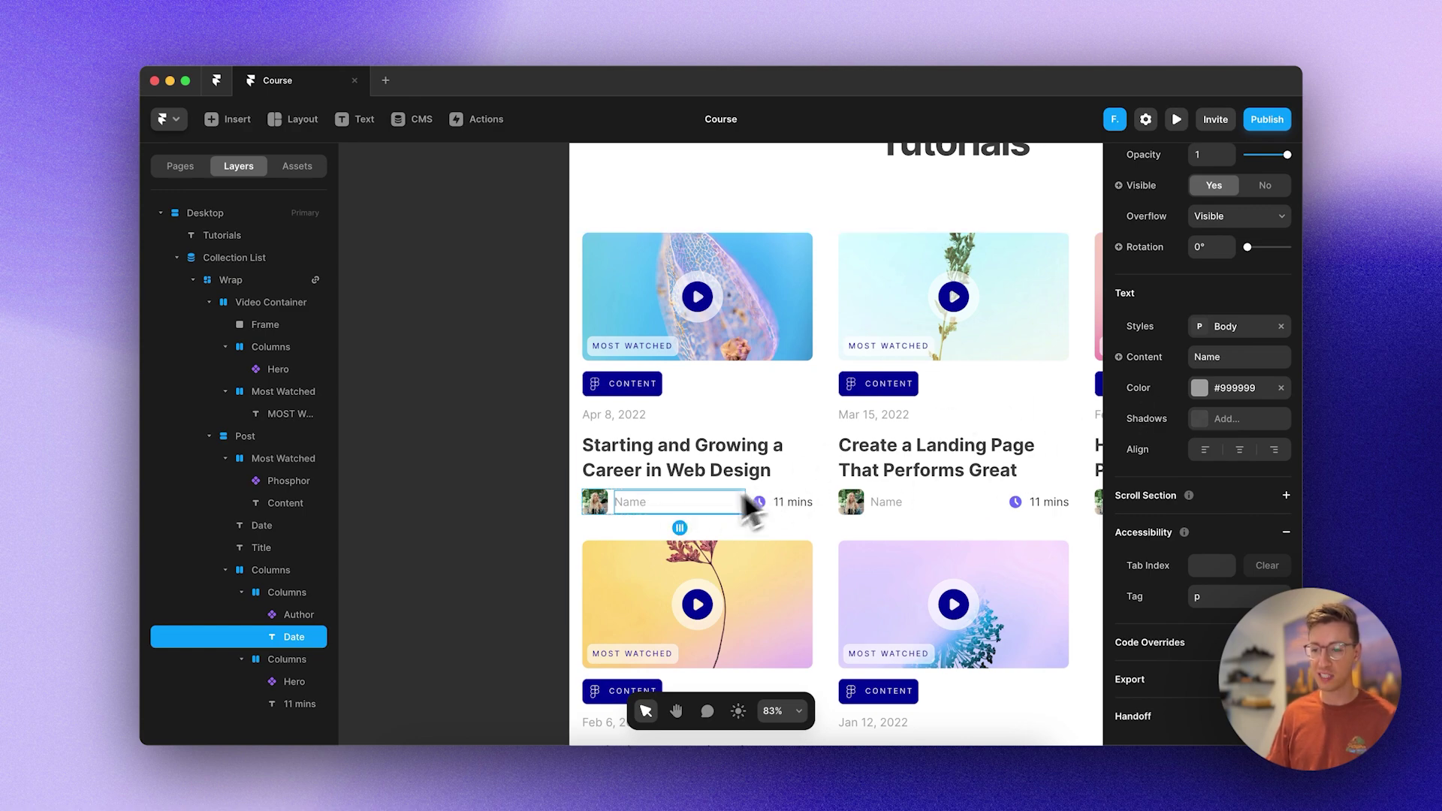
scroll(610, 541, "up", 5)
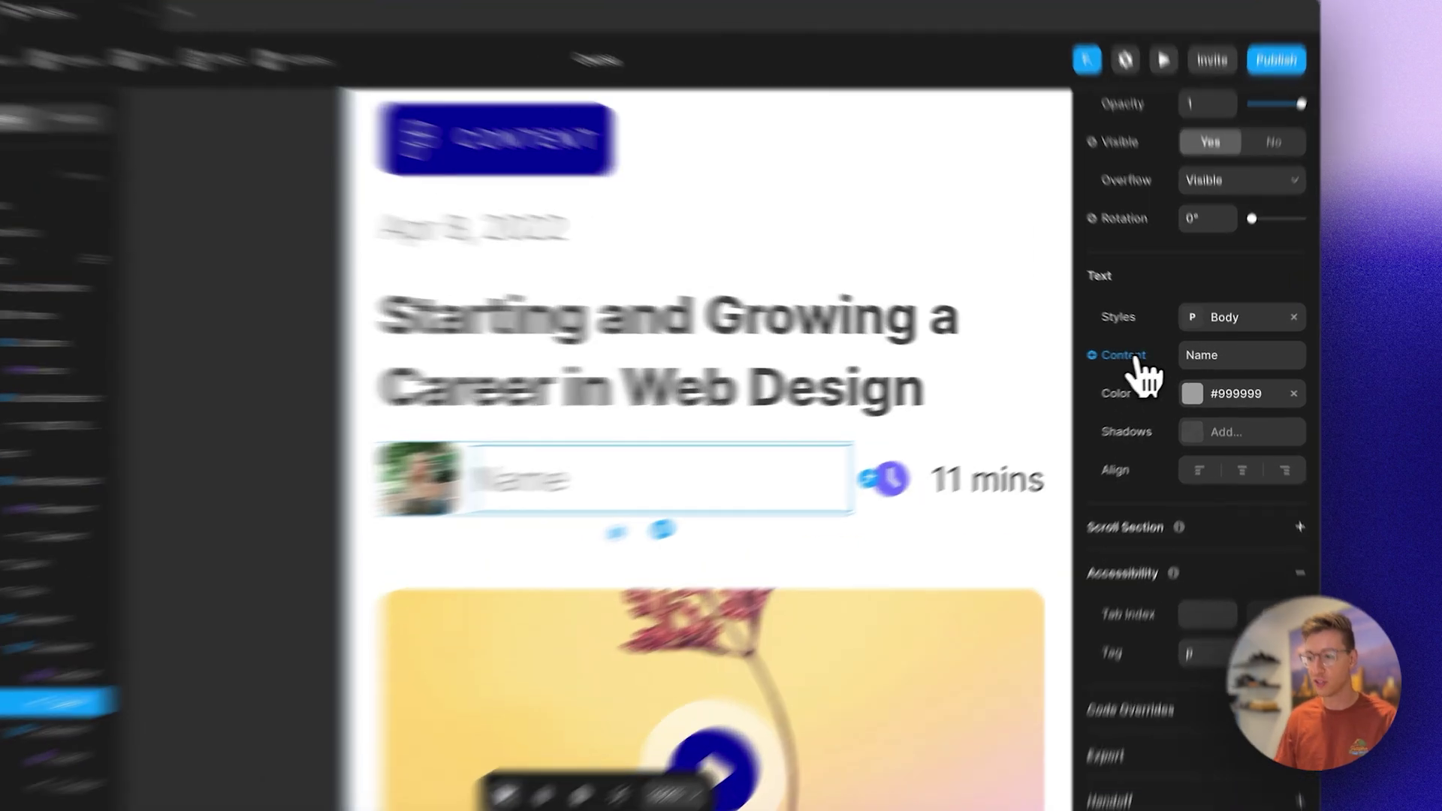
left_click(1146, 359)
mouse_move(1152, 376)
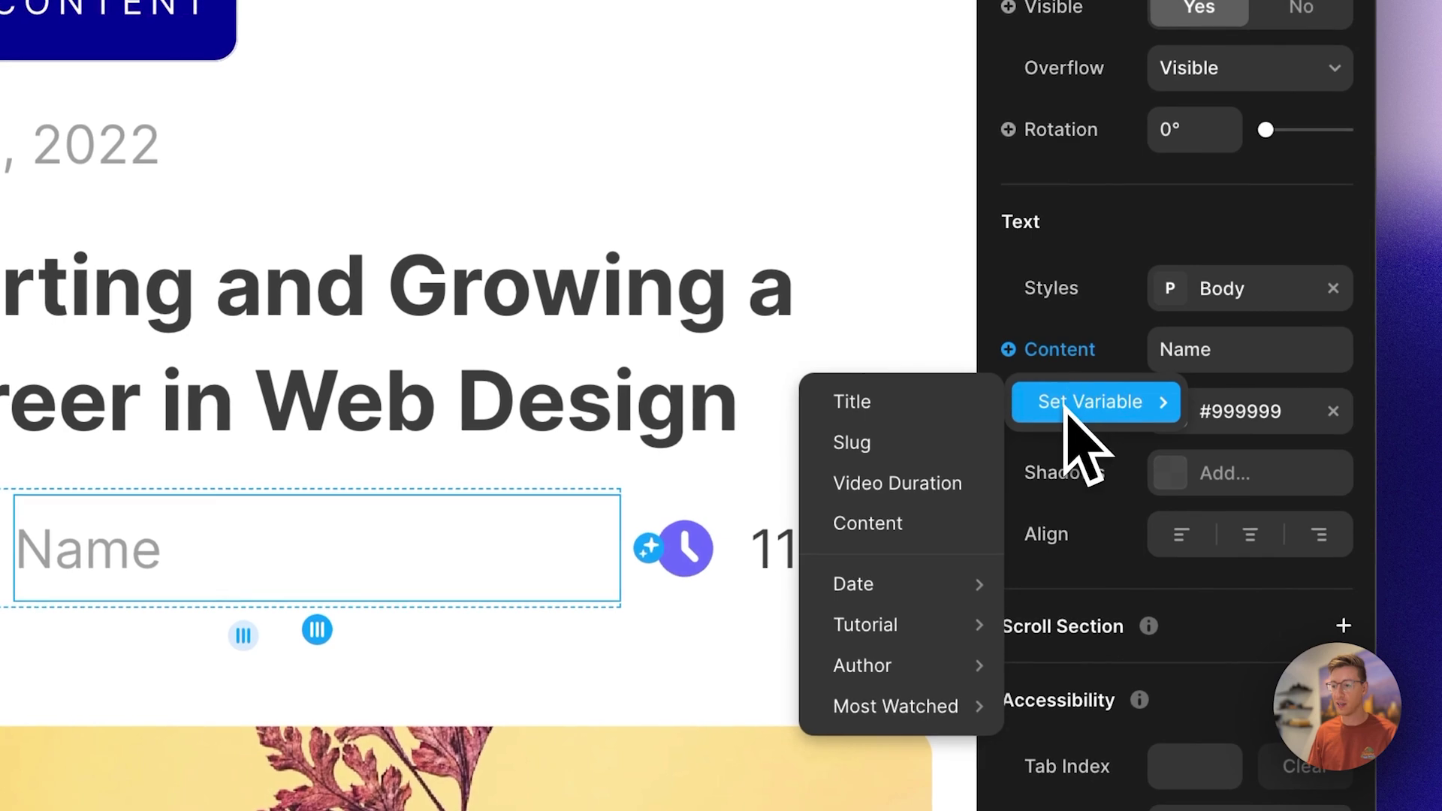
left_click(1059, 359)
left_click(1038, 350)
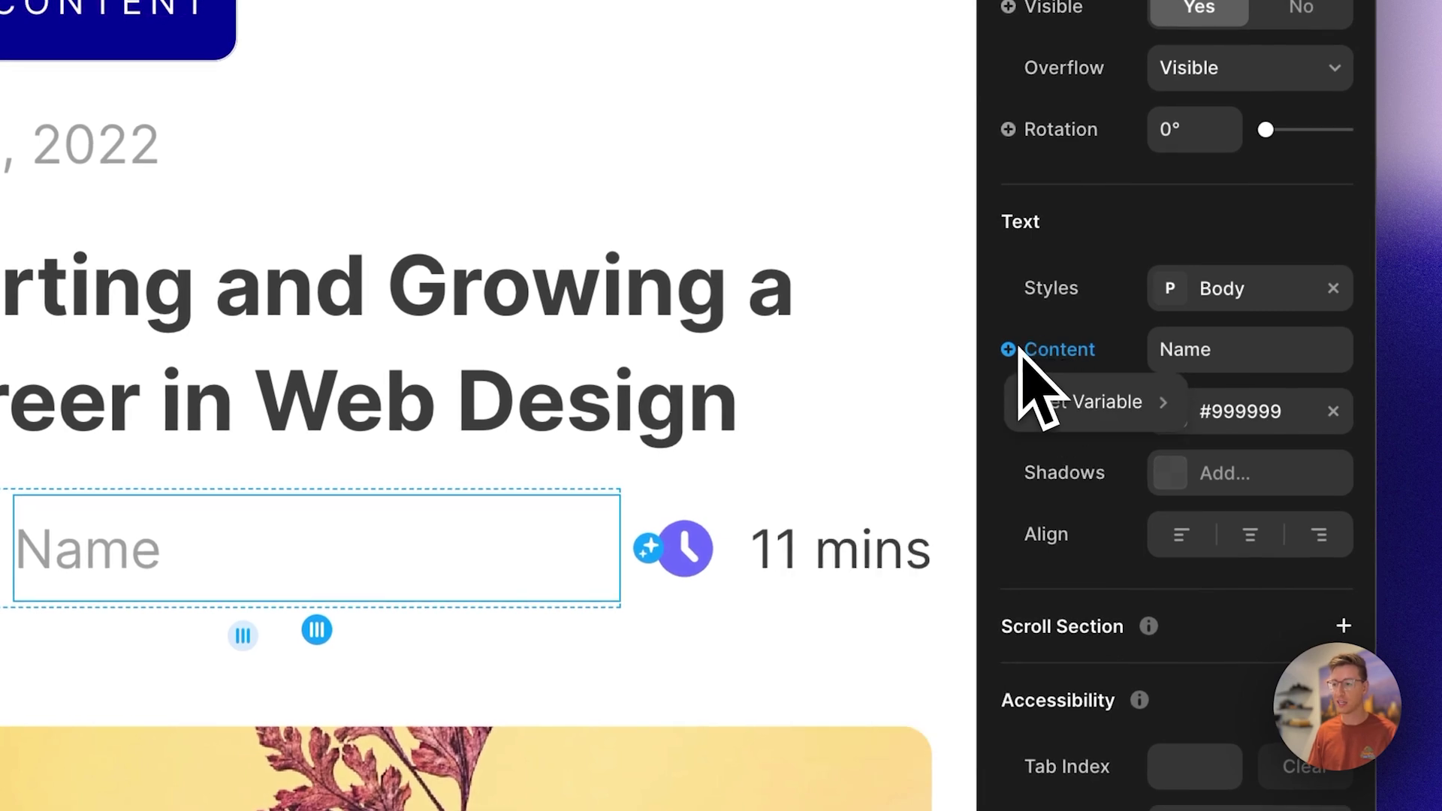
mouse_move(1045, 398)
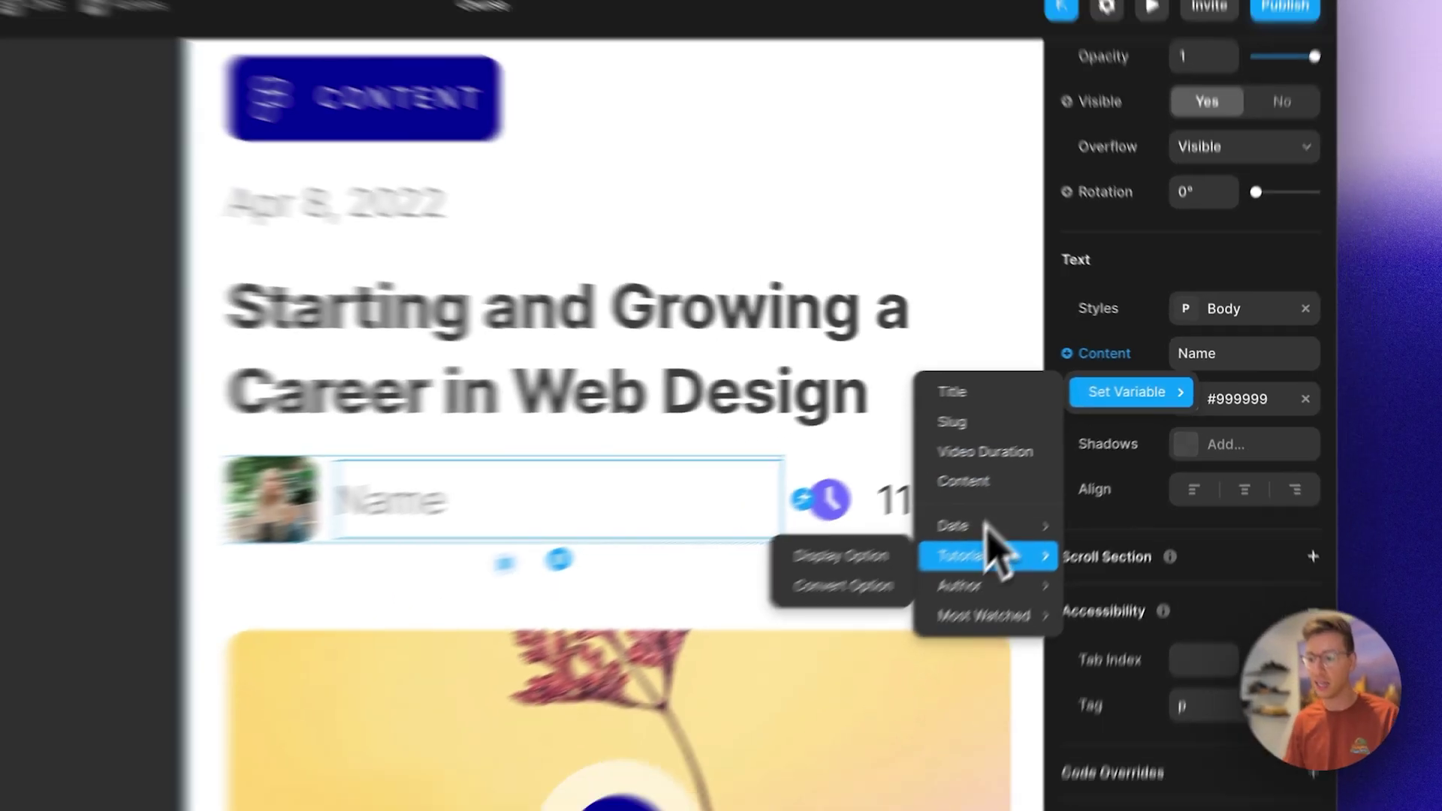
mouse_move(878, 666)
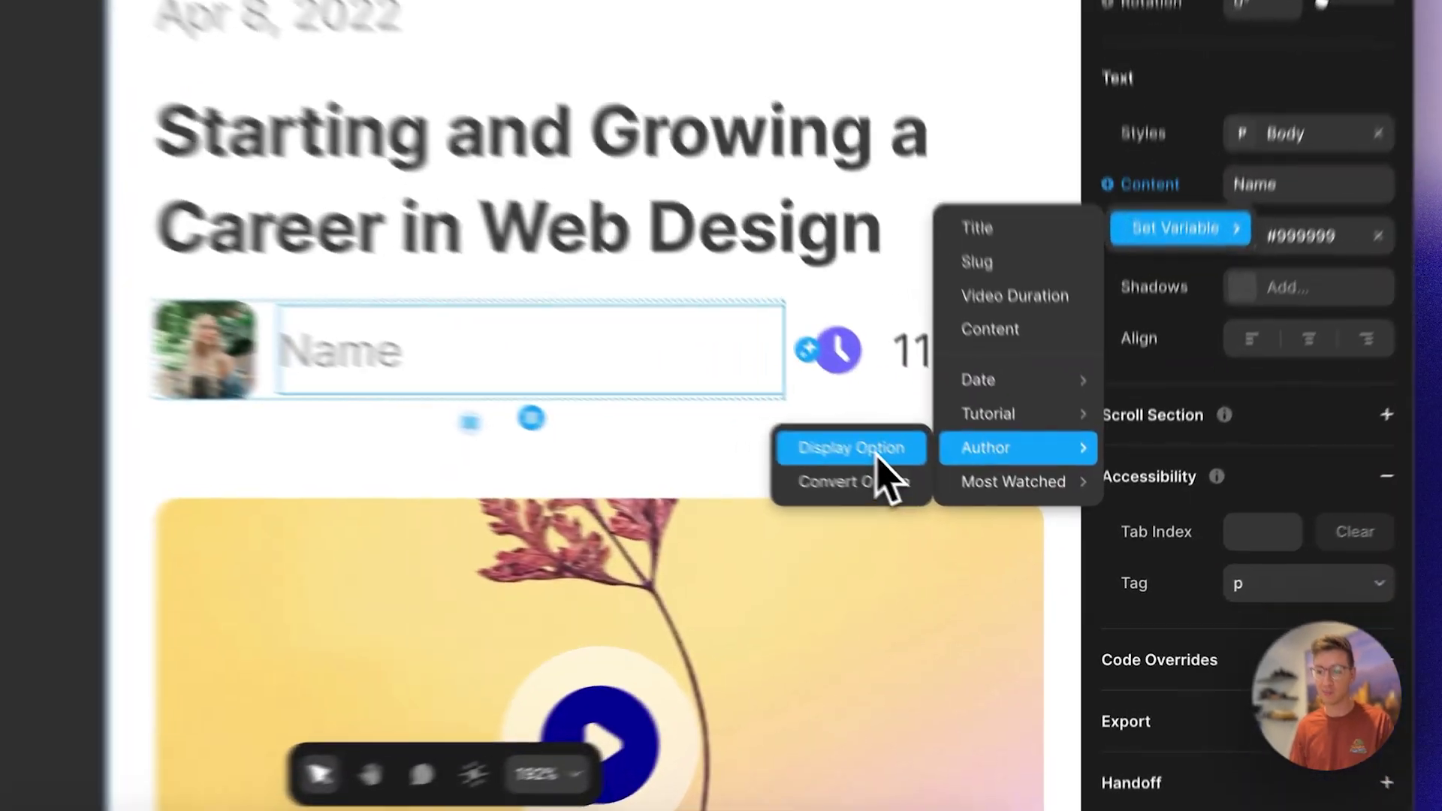
left_click(980, 520)
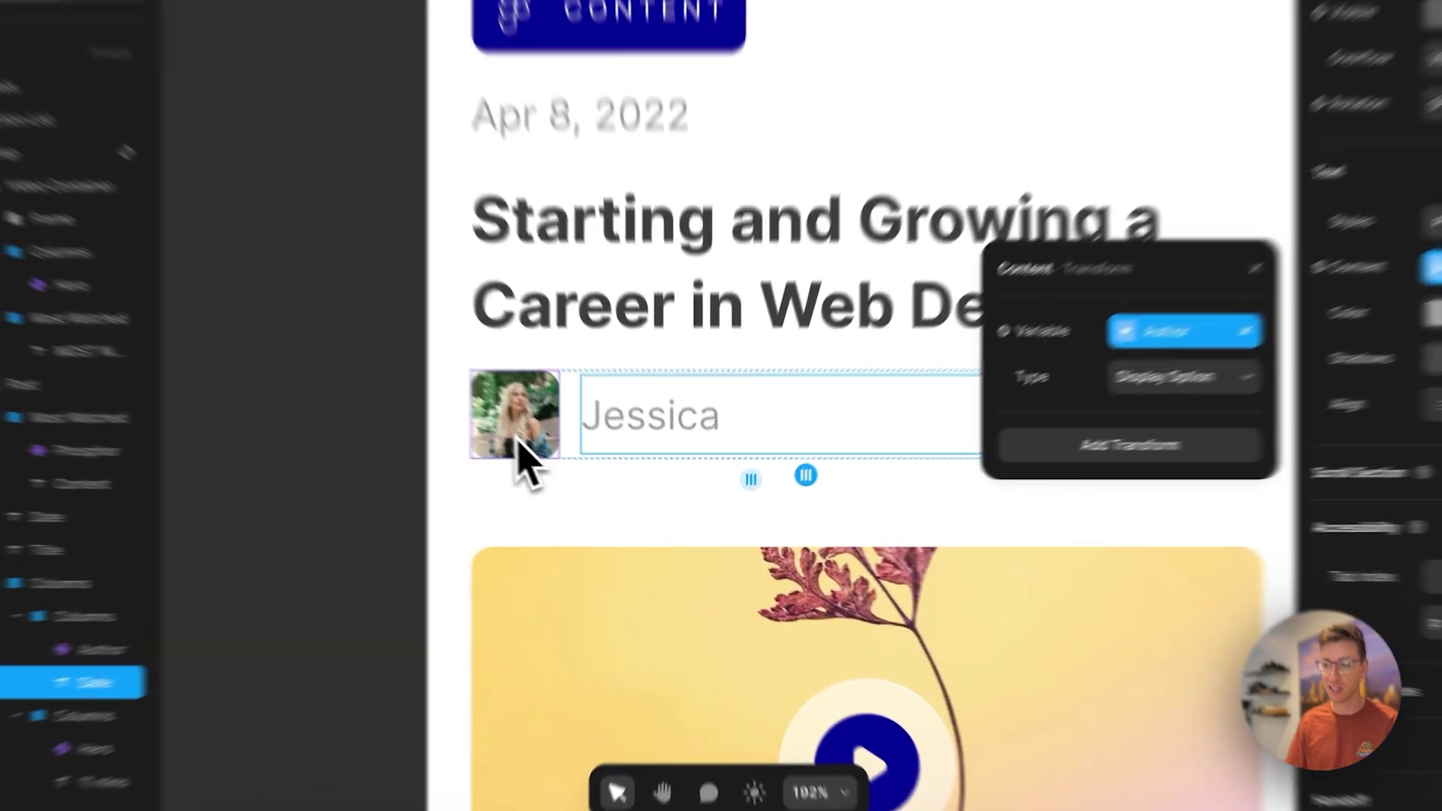
left_click(596, 479)
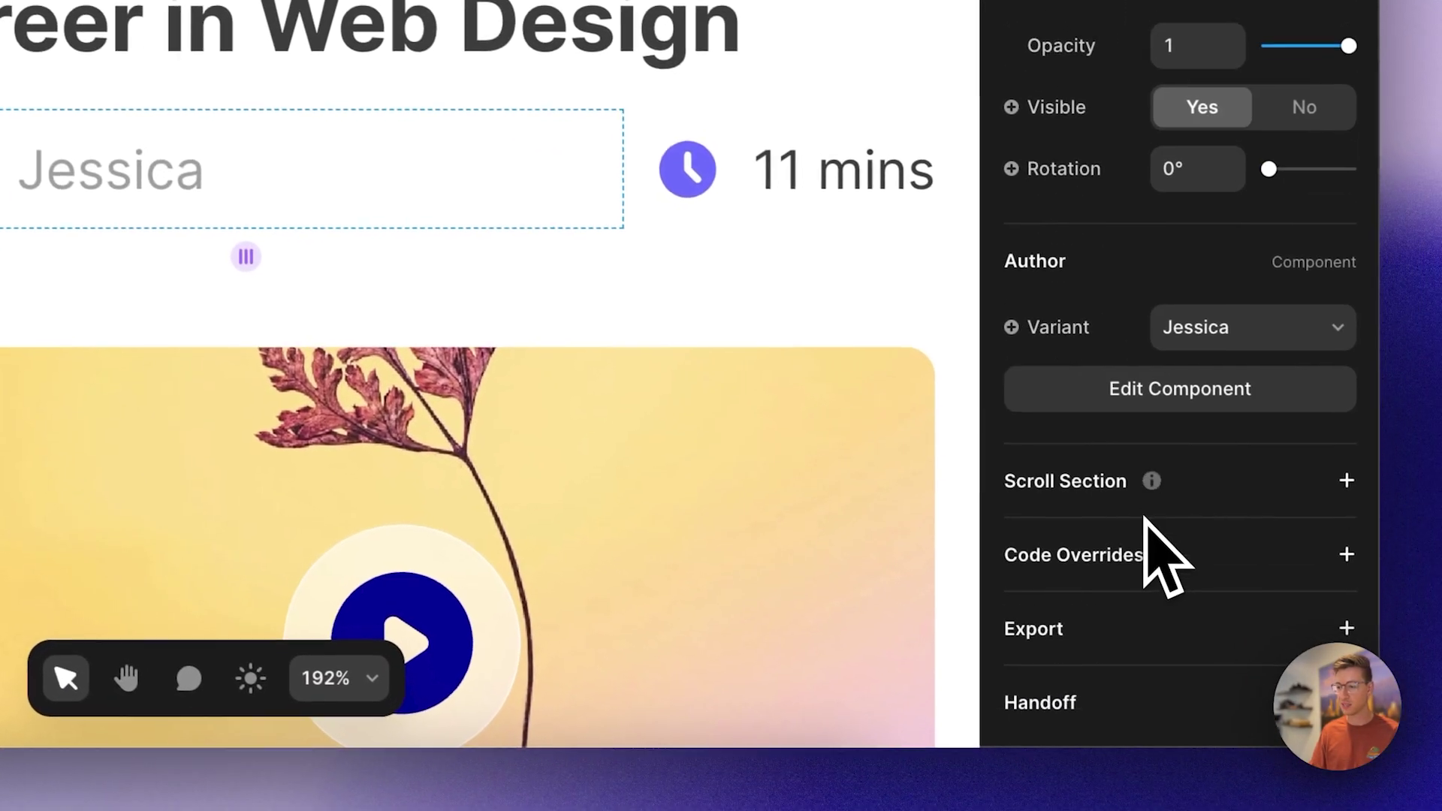
Bind the card avatar's variant to the CMS Author field using Convert Option
left_click(1058, 327)
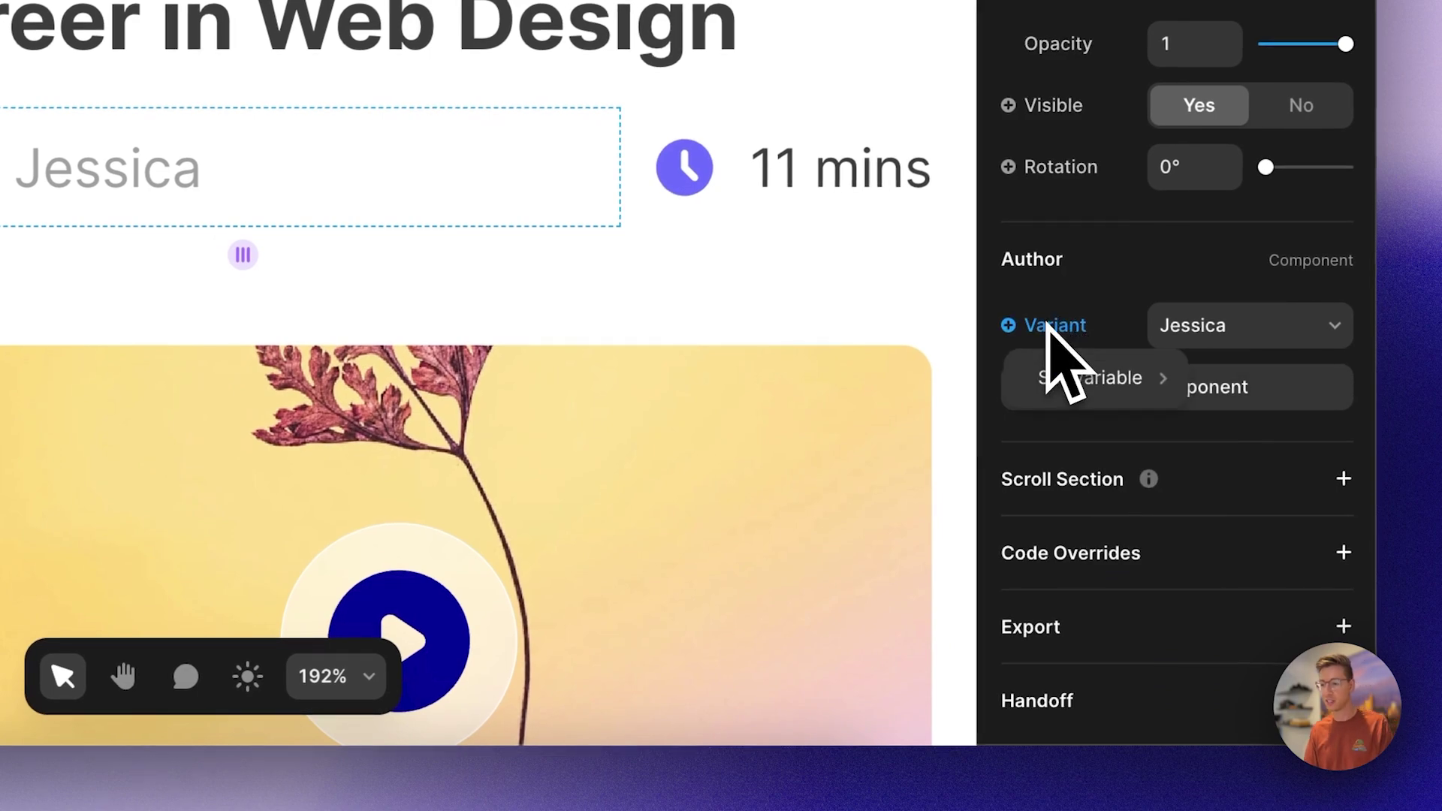
mouse_move(1052, 379)
mouse_move(913, 416)
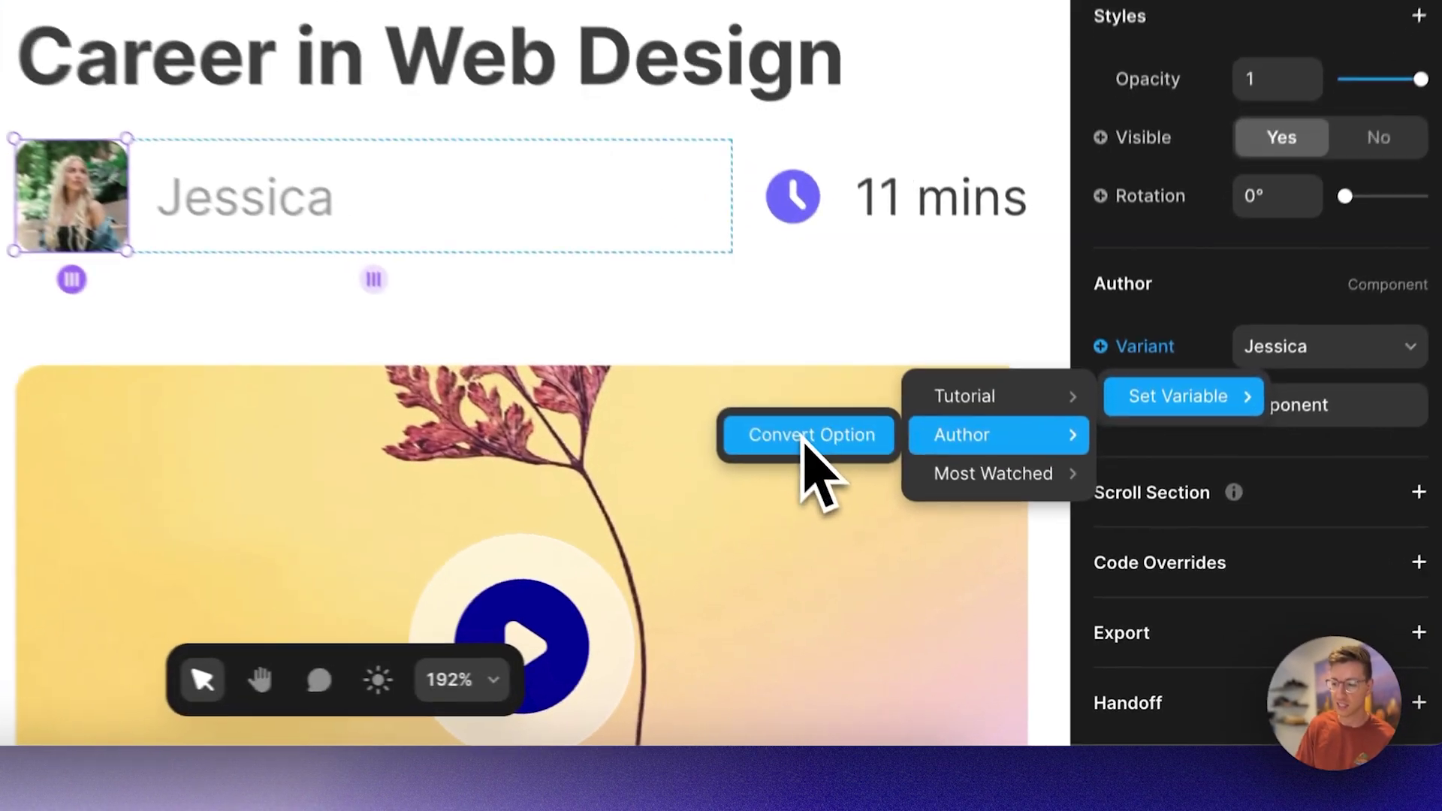
left_click(961, 584)
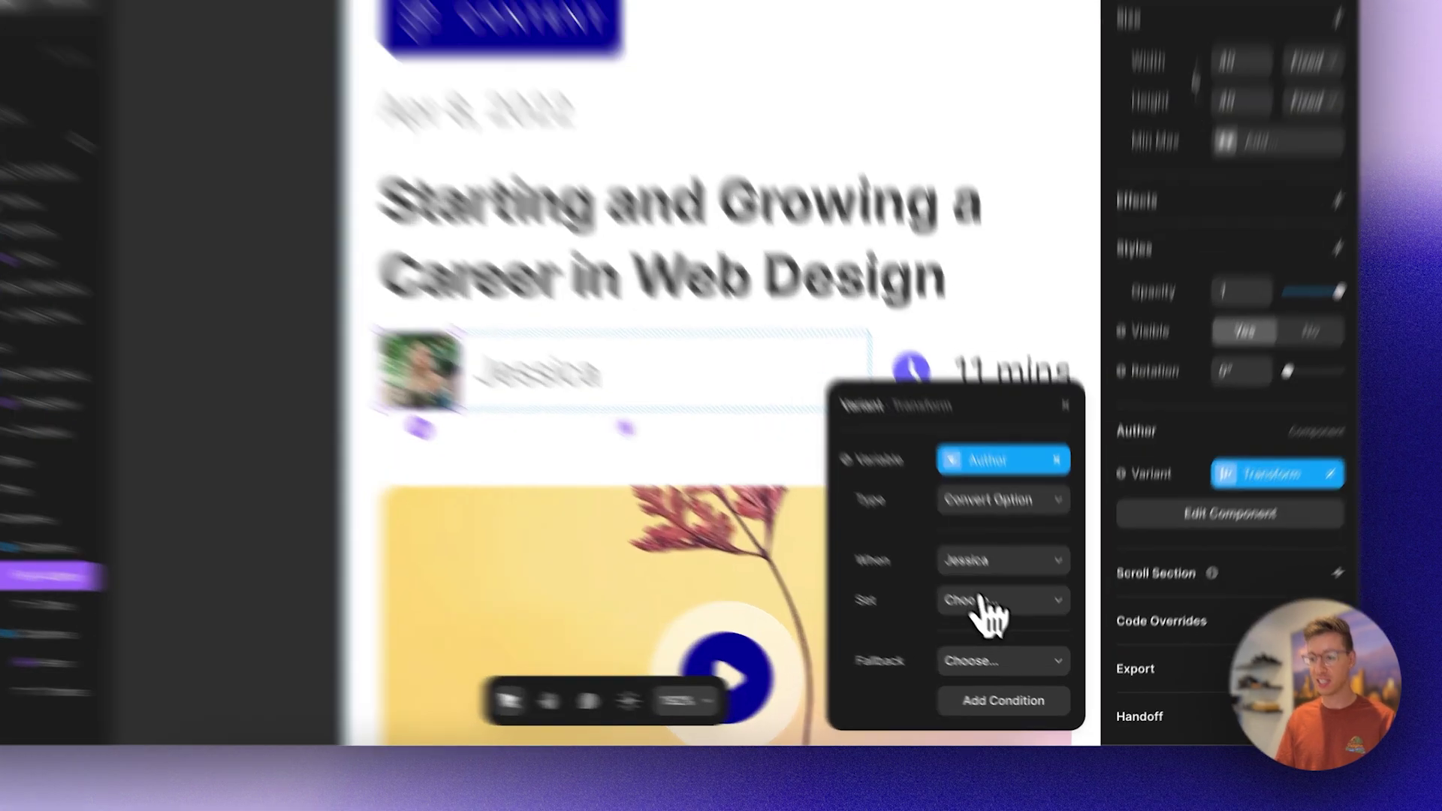
Map authors Jessica, James and Mark to their matching avatar variants
left_click(1014, 633)
left_click(899, 553)
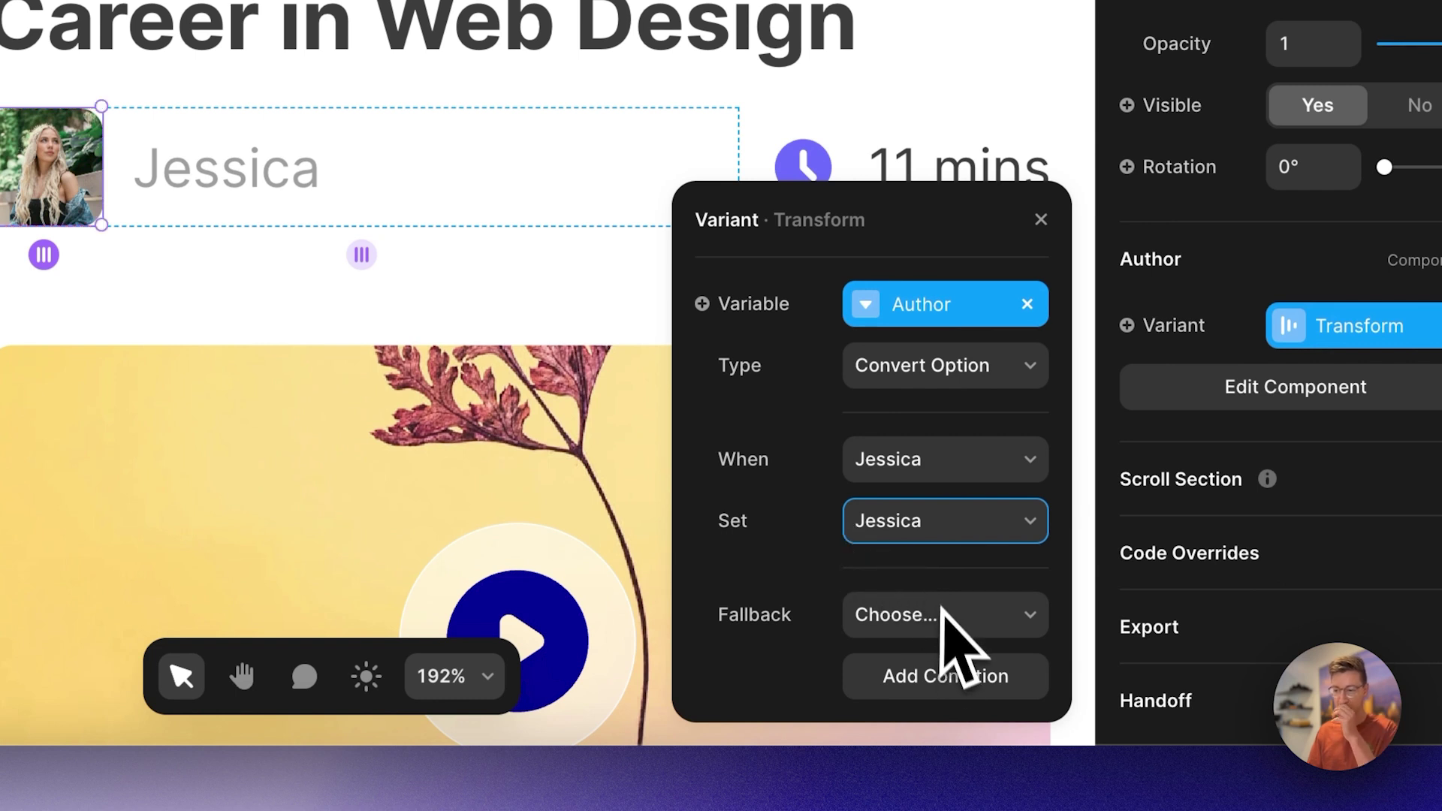
left_click(924, 675)
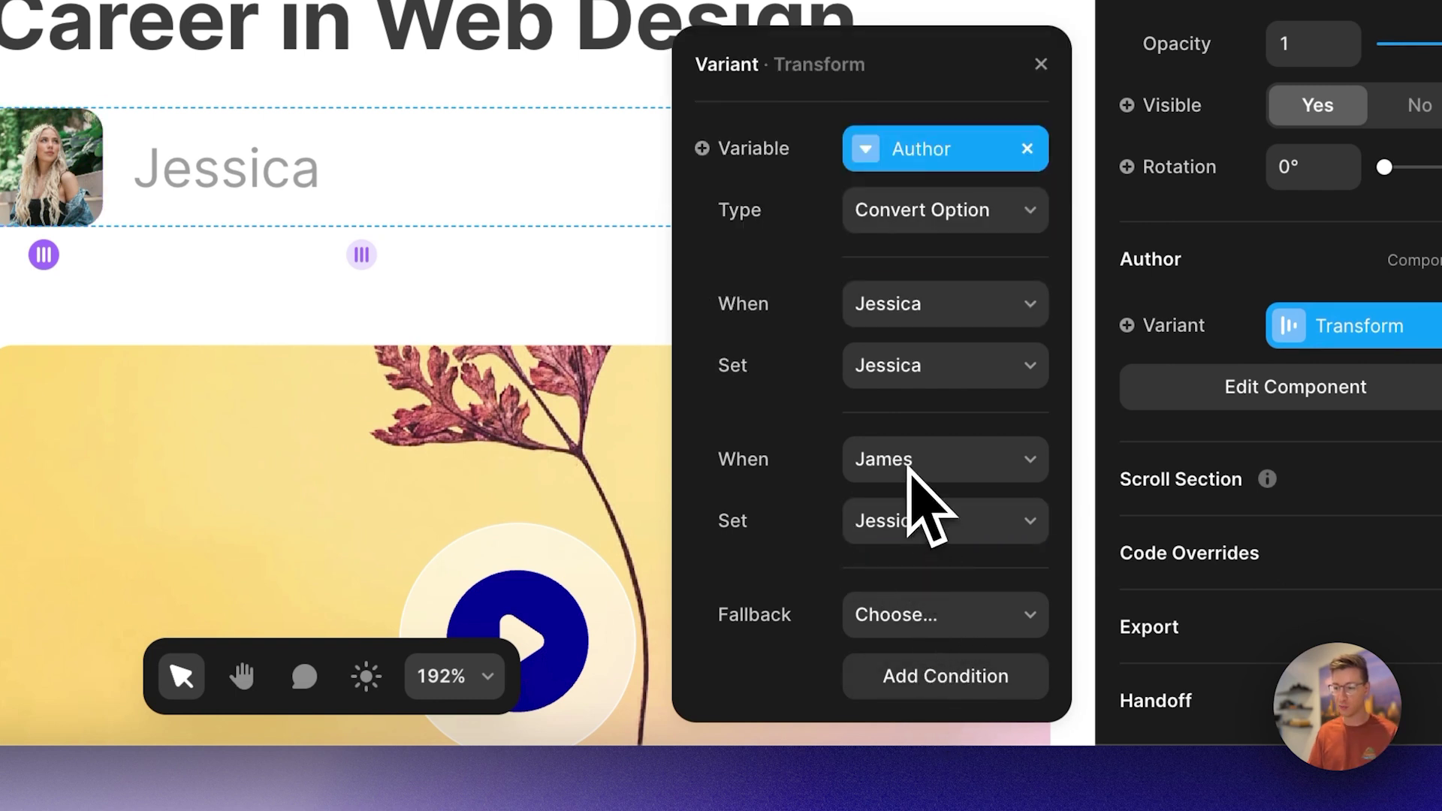
left_click(909, 529)
left_click(913, 554)
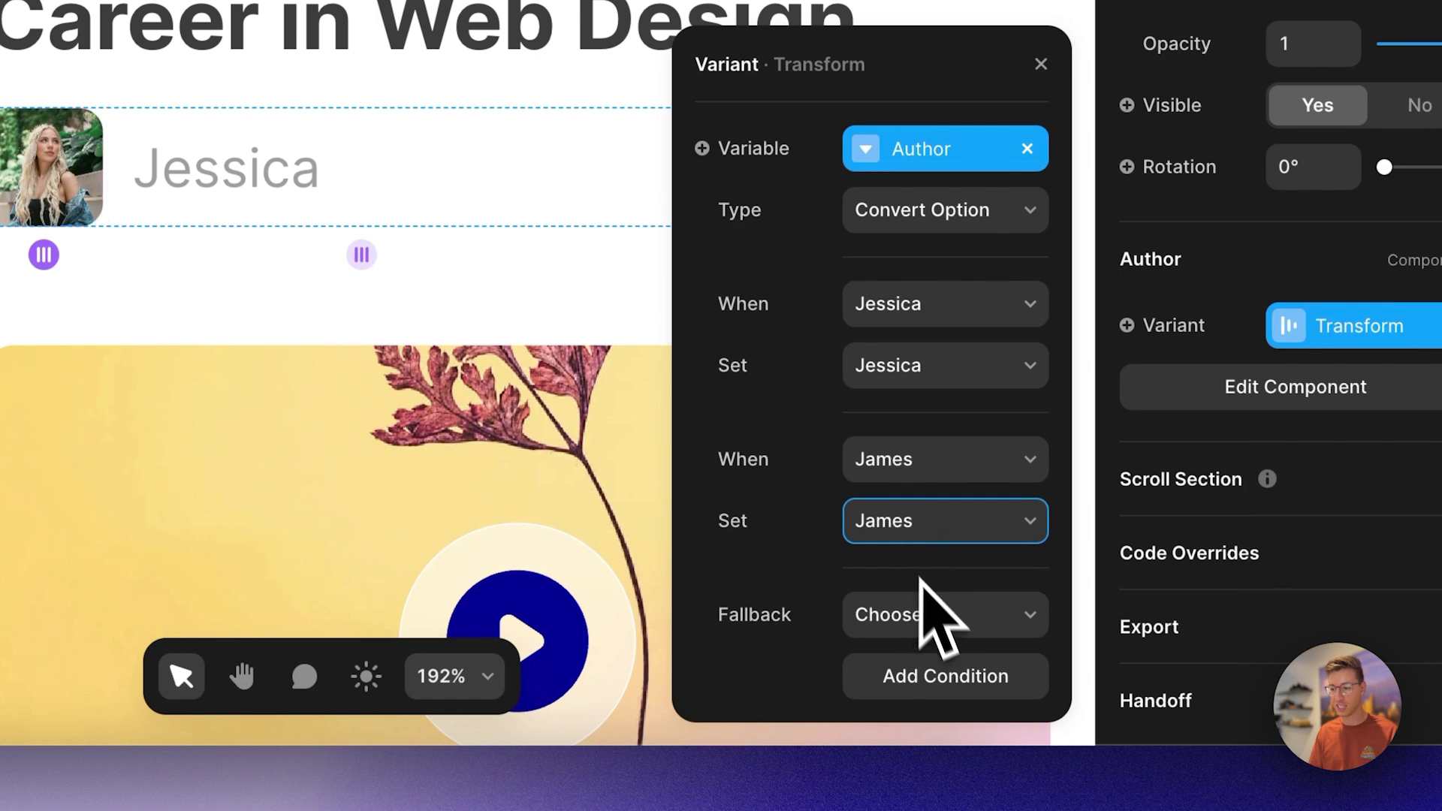
left_click(918, 685)
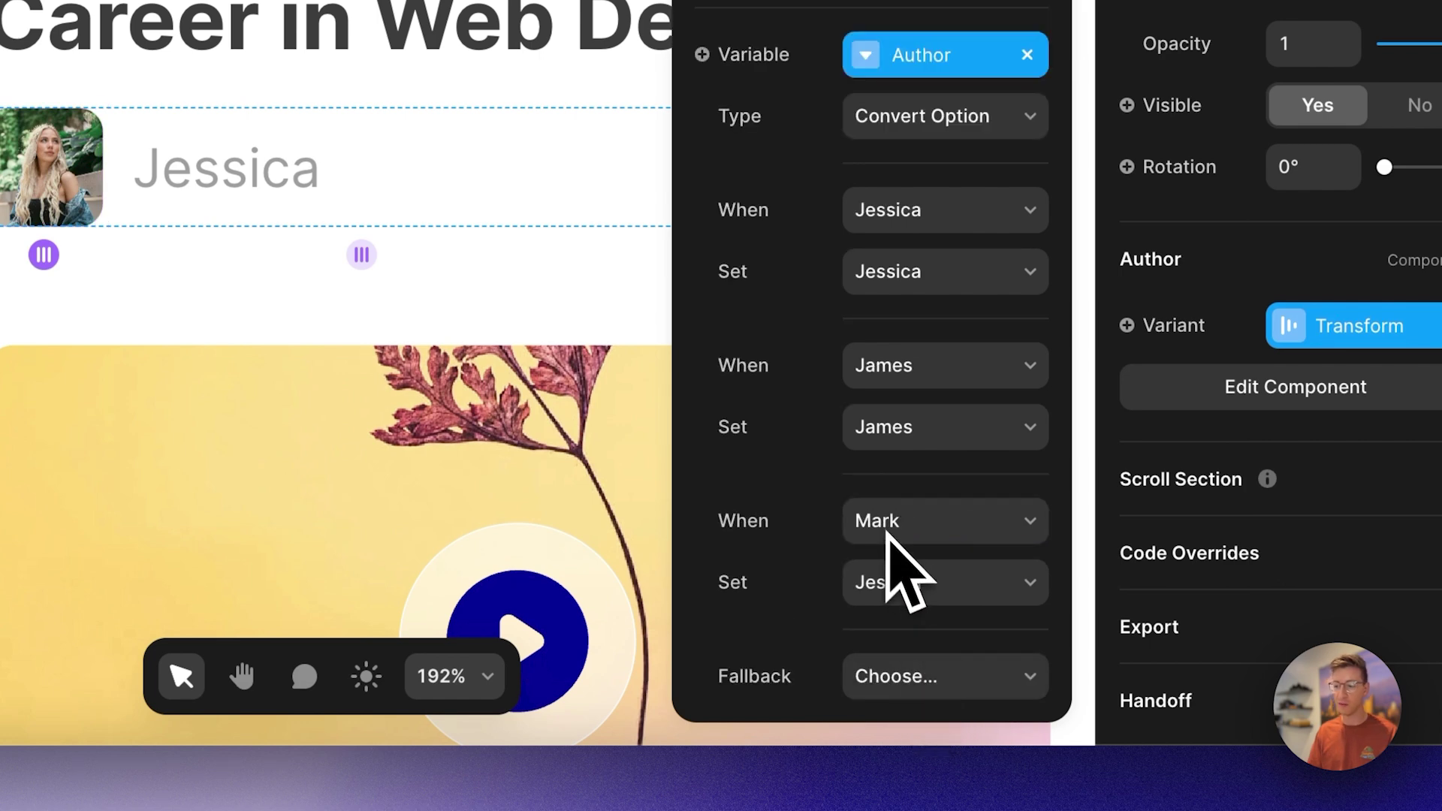
left_click(902, 583)
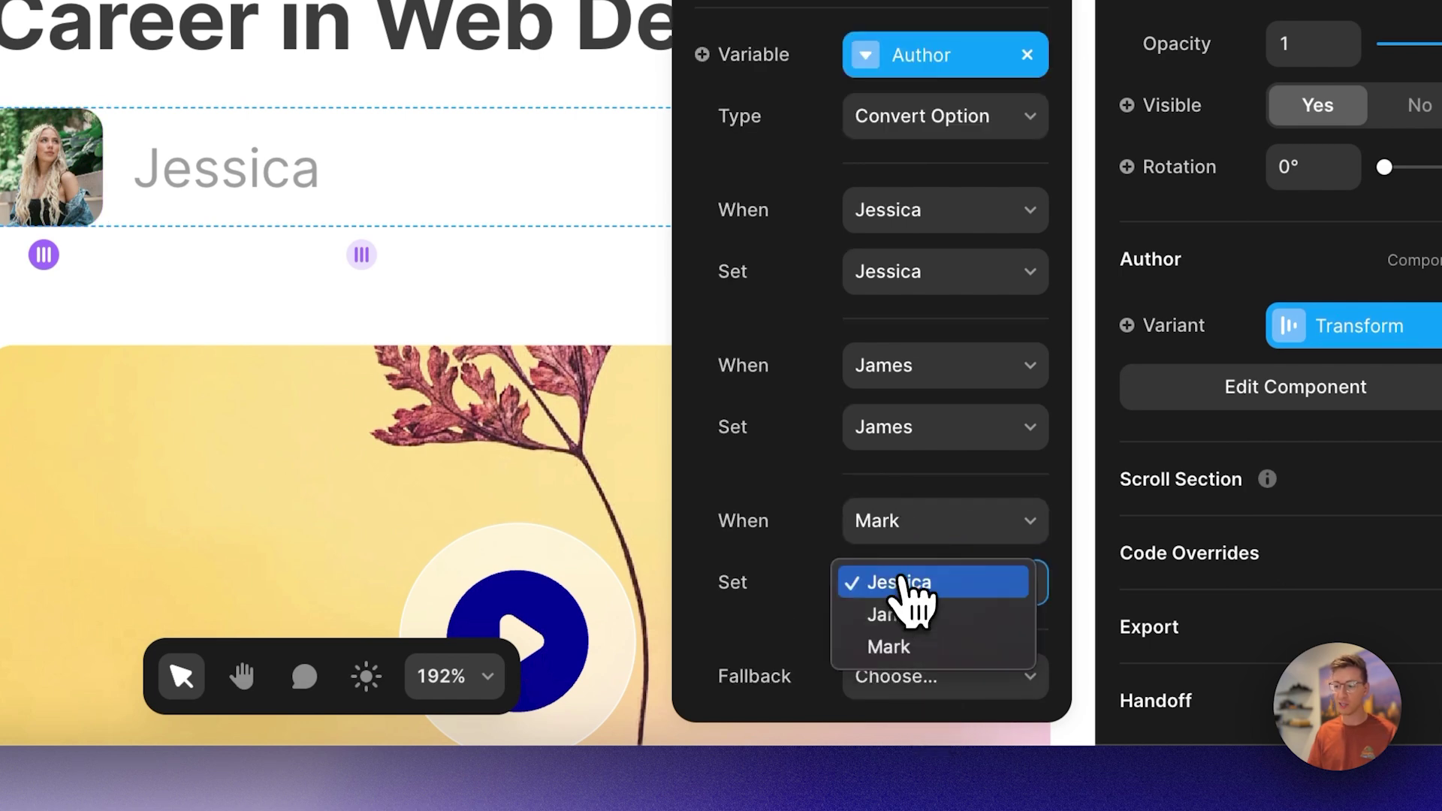
left_click(897, 646)
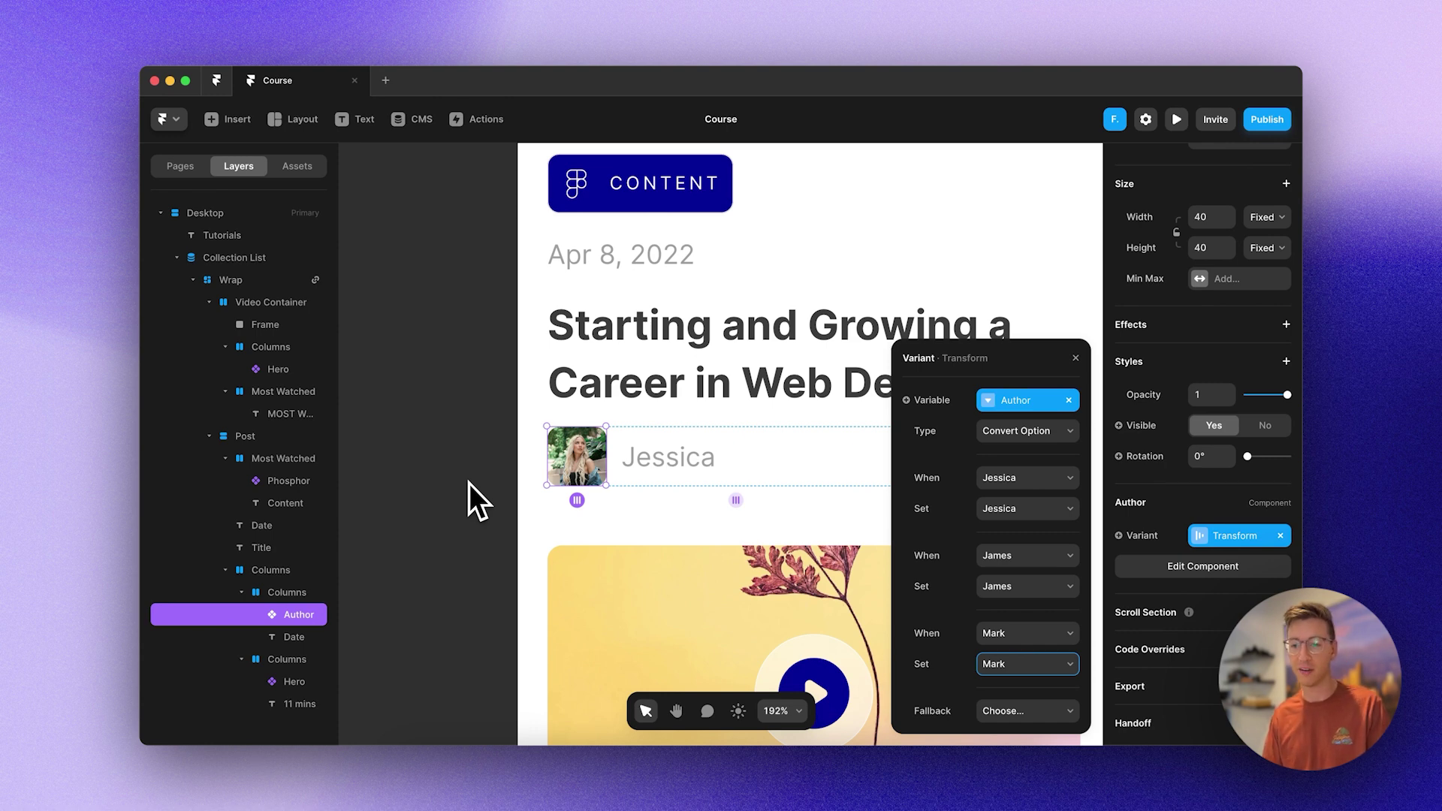
left_click(469, 483)
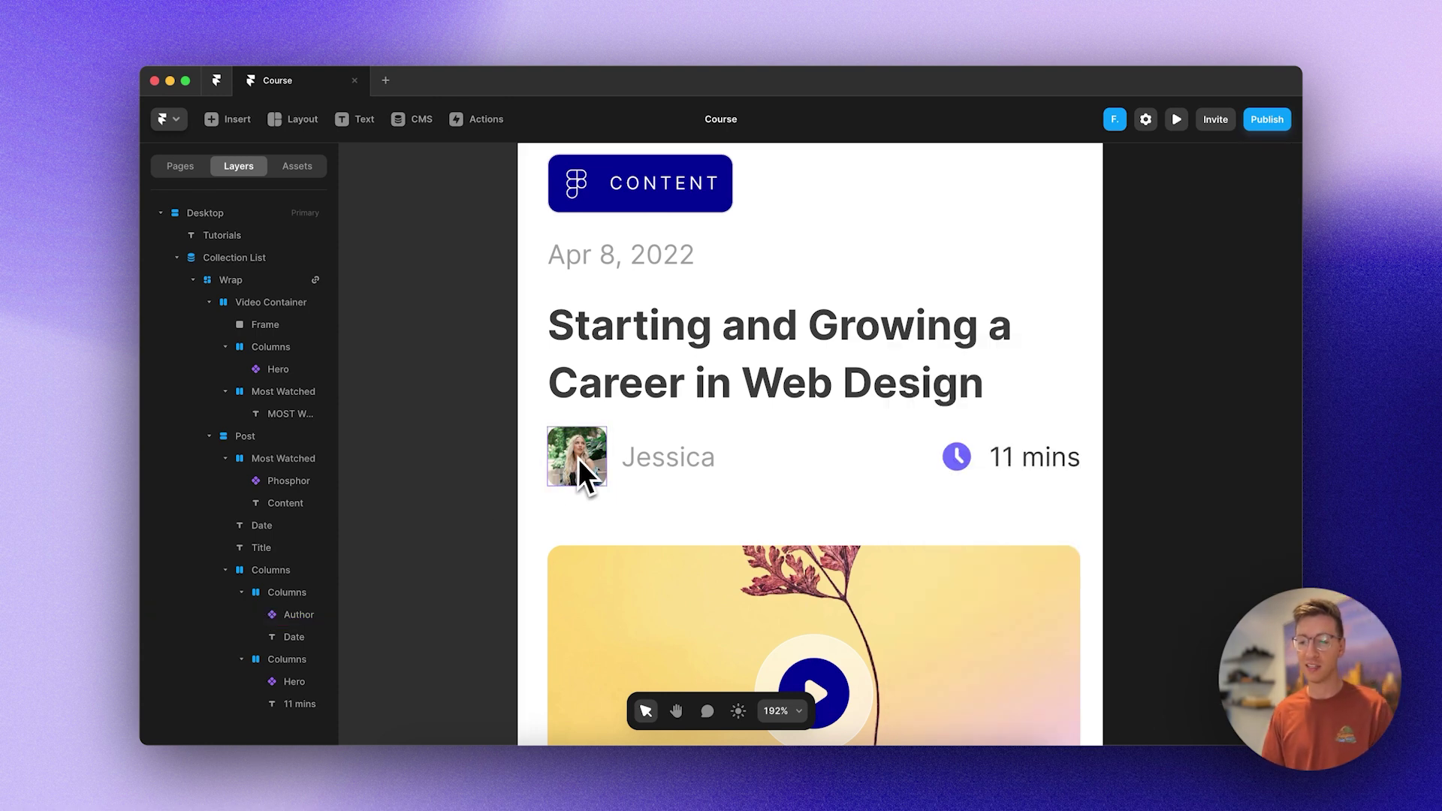
Bind the CONTENT badge text to the CMS Tutorial field so it reads FIGMA
scroll(579, 458, "up", 2)
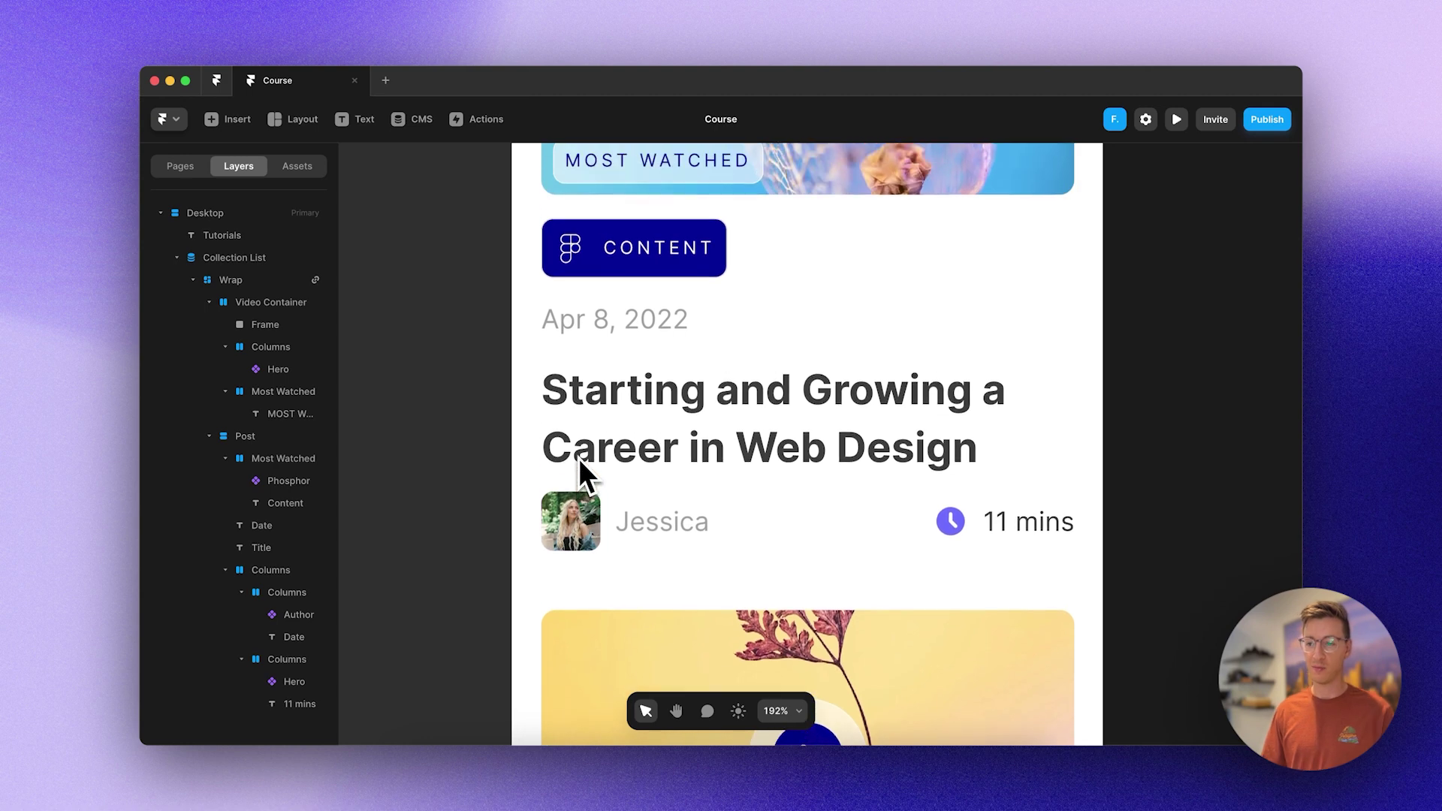
left_click(639, 255)
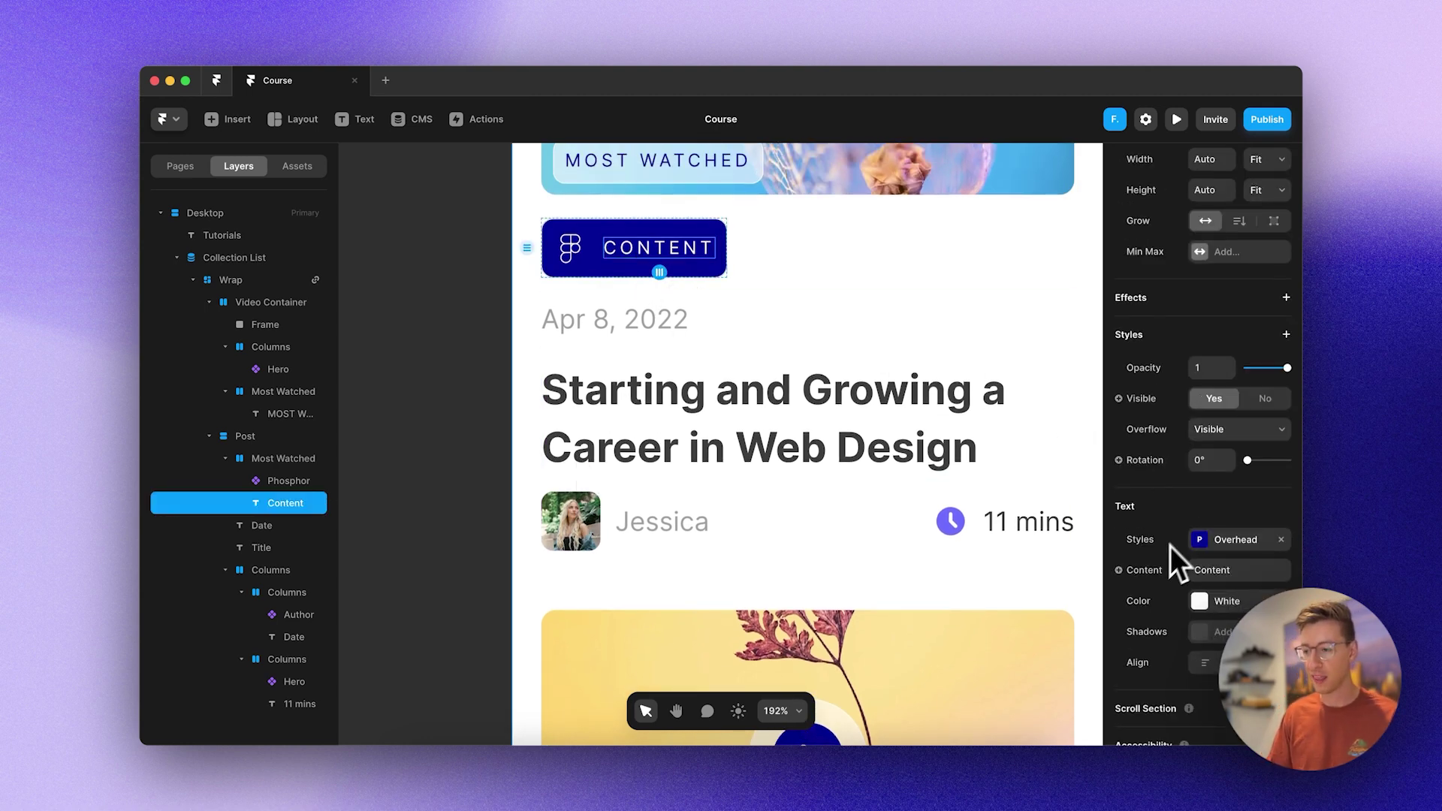
left_click(1139, 571)
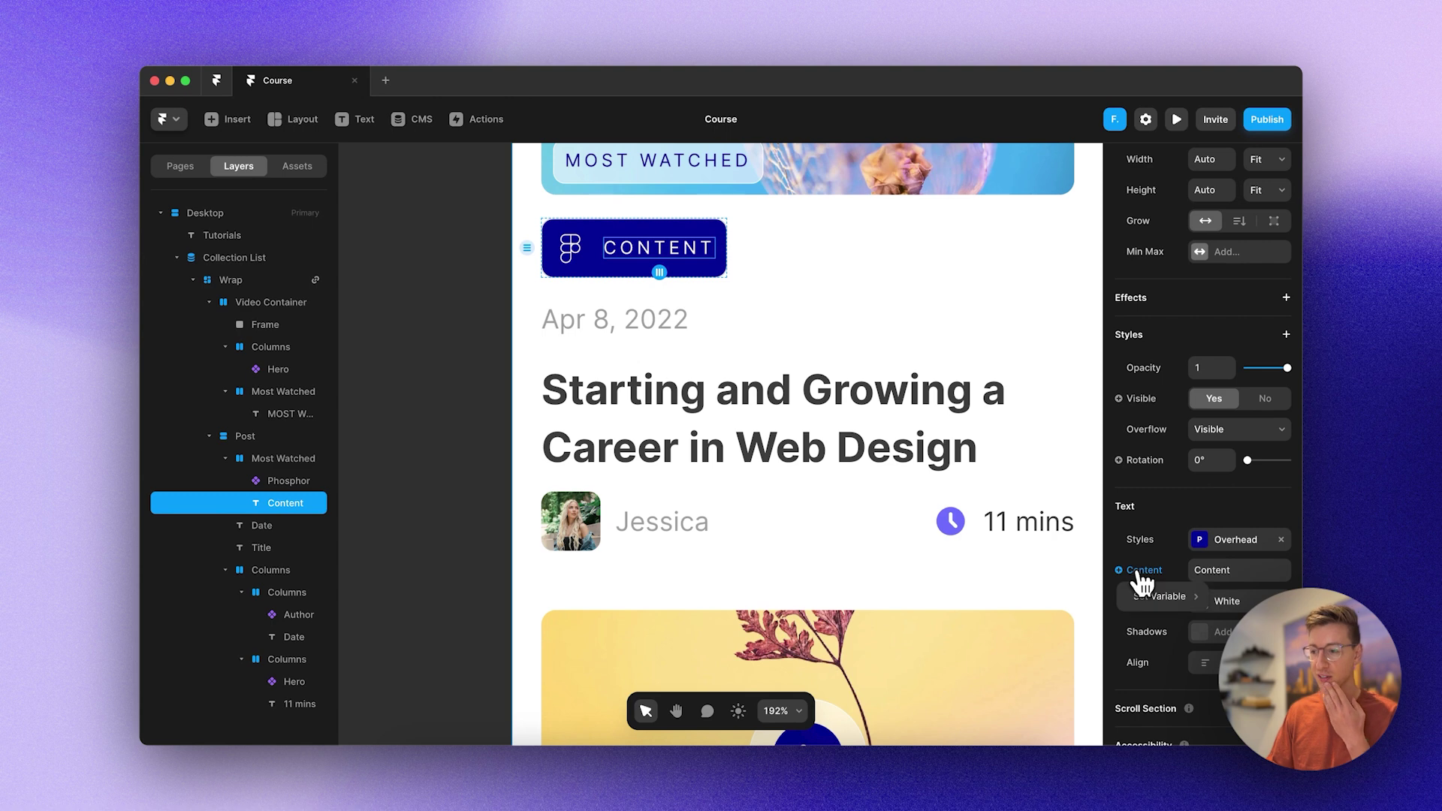
mouse_move(1139, 585)
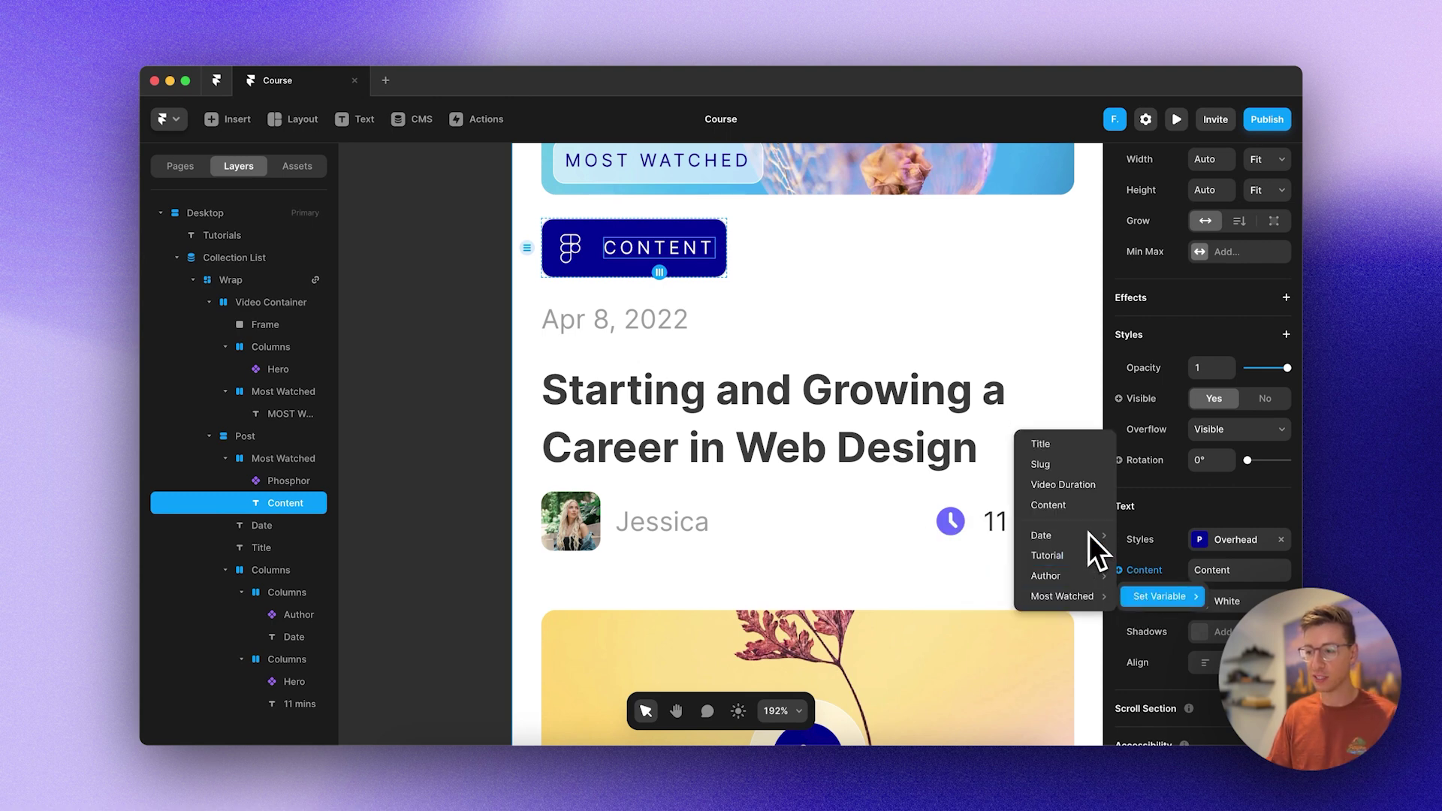
mouse_move(1083, 561)
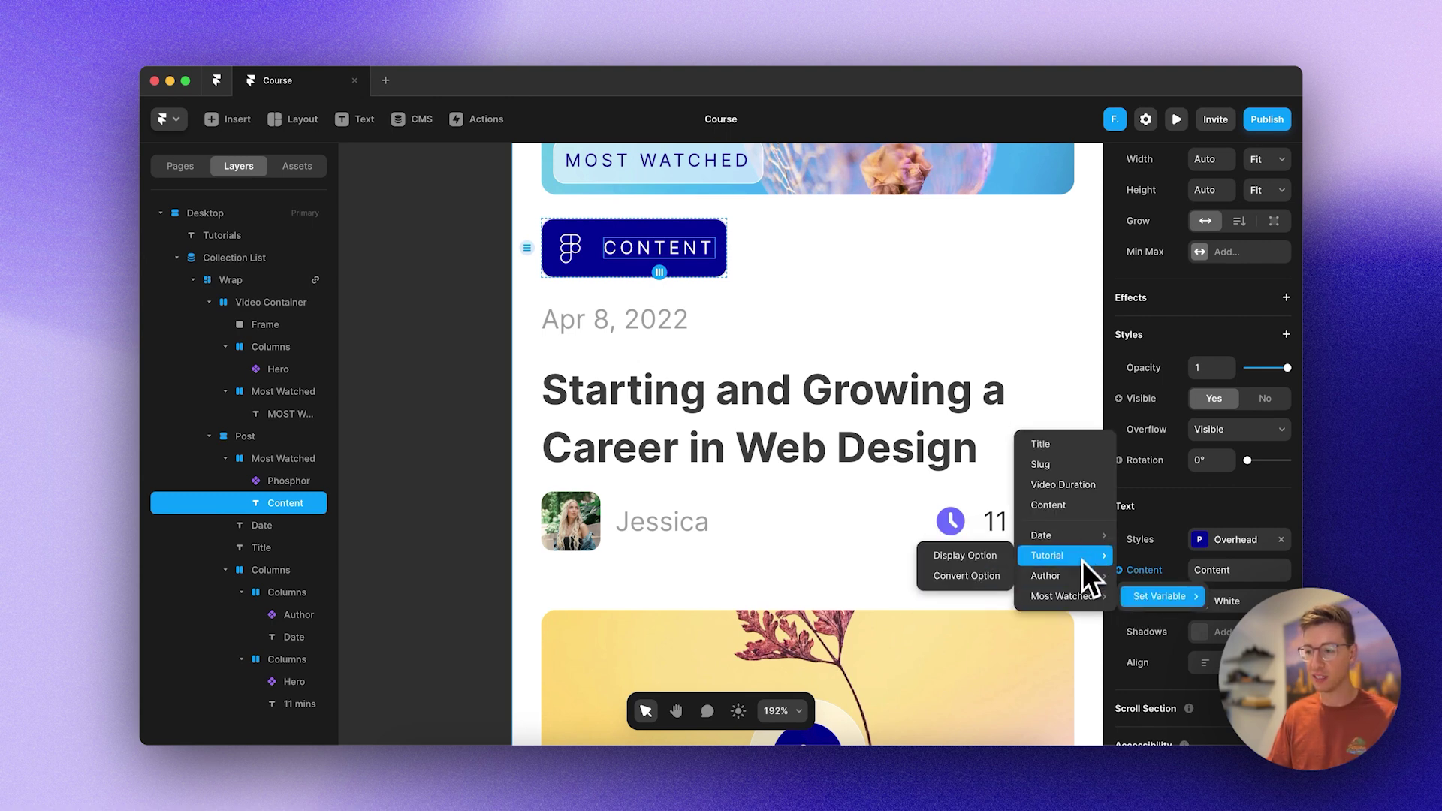
left_click(991, 564)
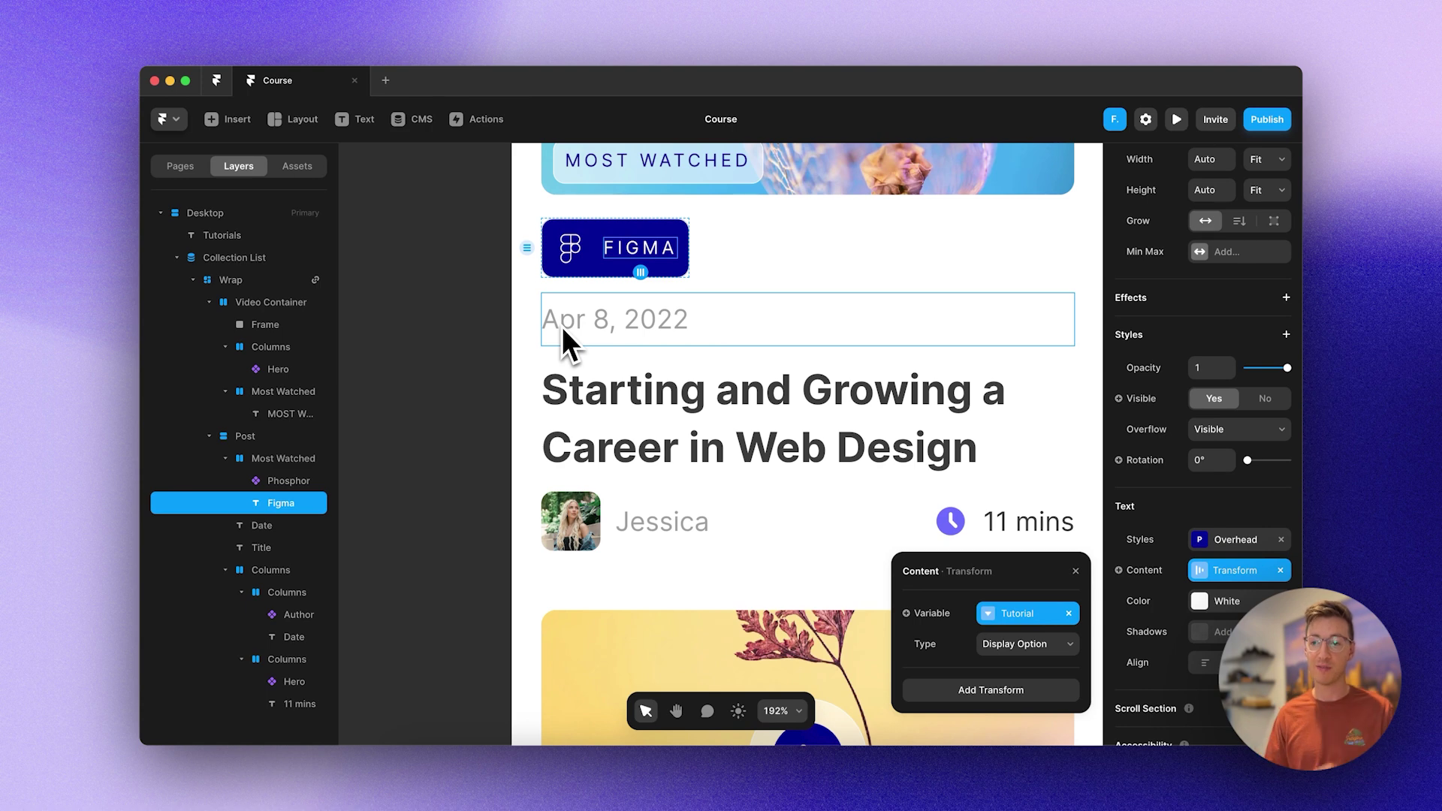
Bind the tag icon's name to the CMS Tutorial field using Convert Option
left_click(583, 260)
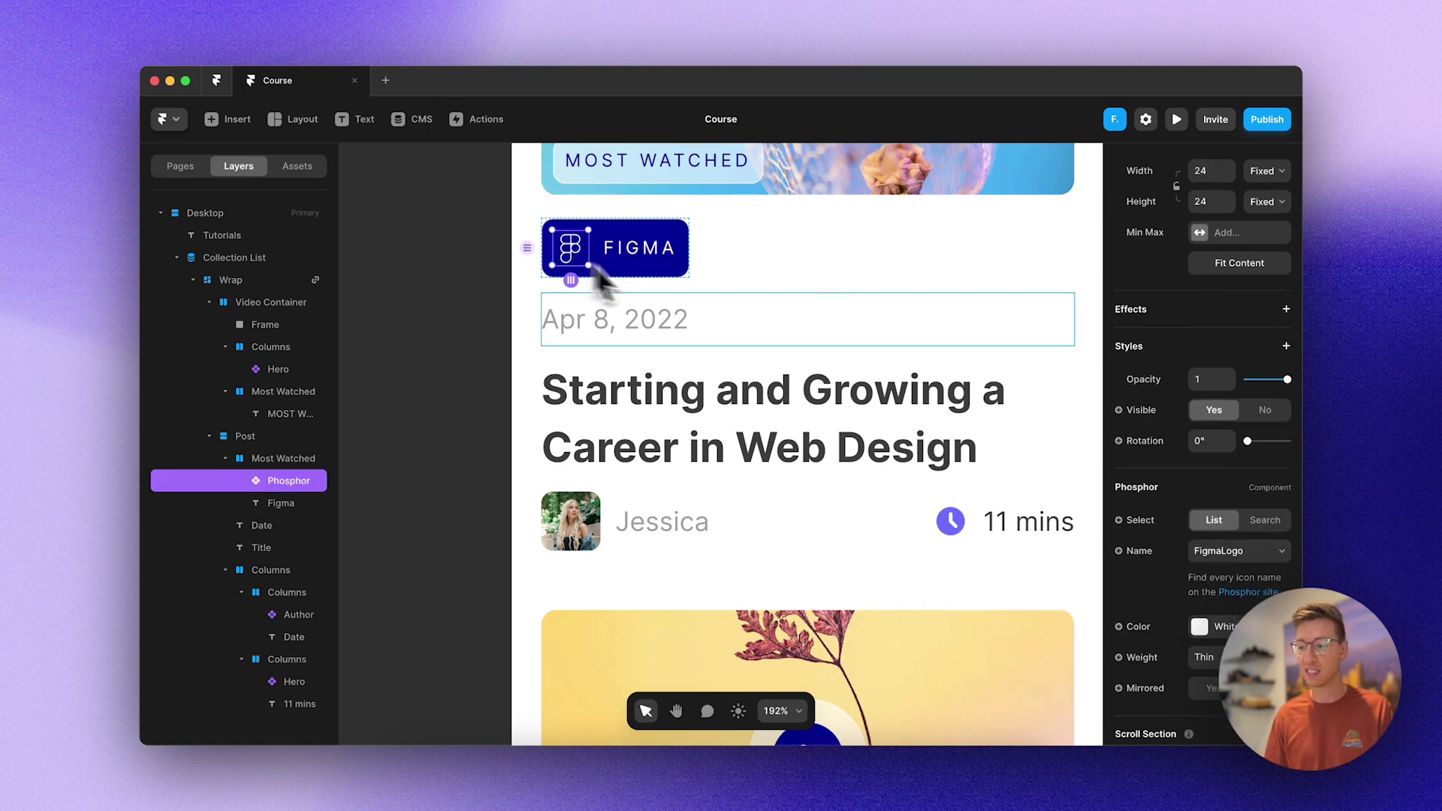
scroll(1241, 549, "down", 3)
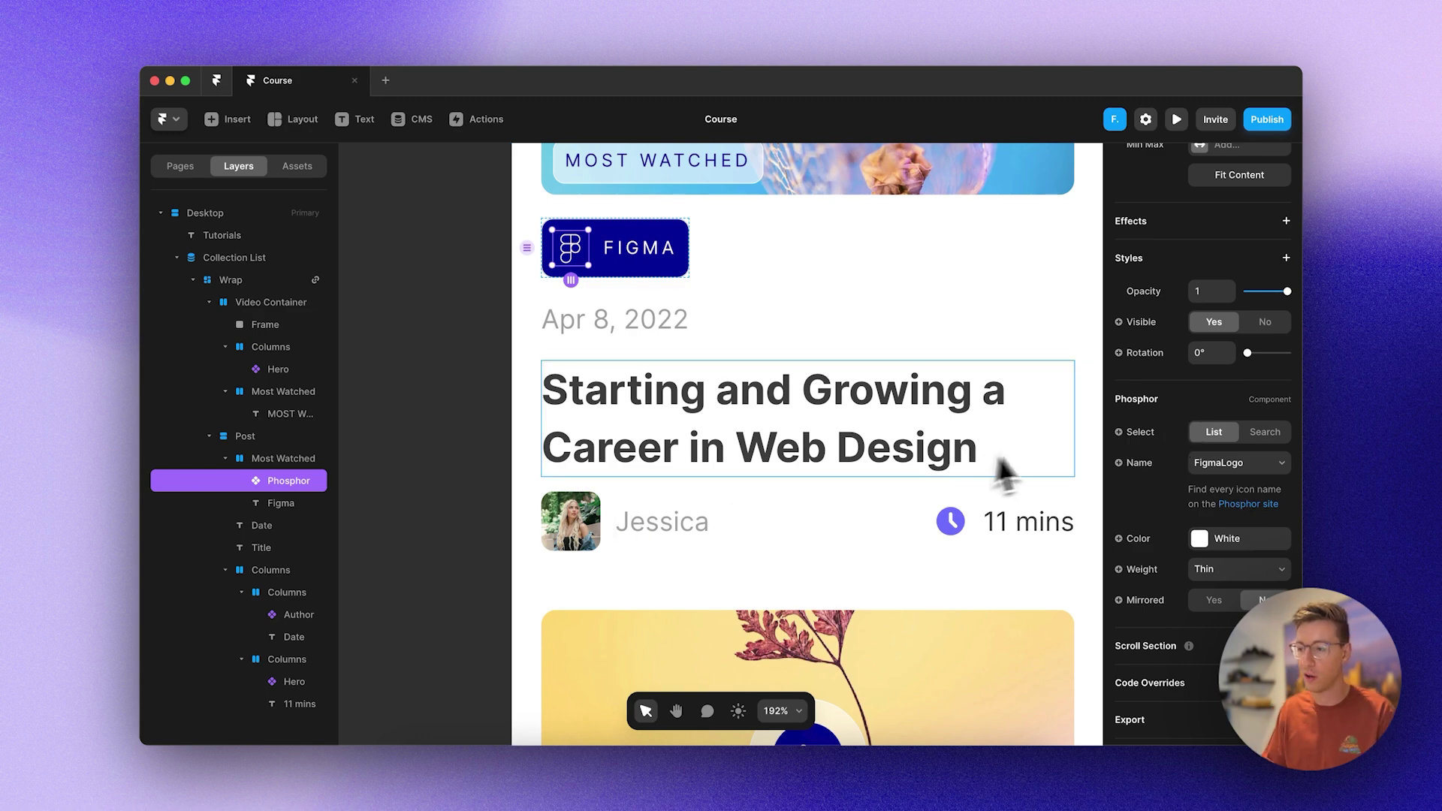
left_click(1143, 466)
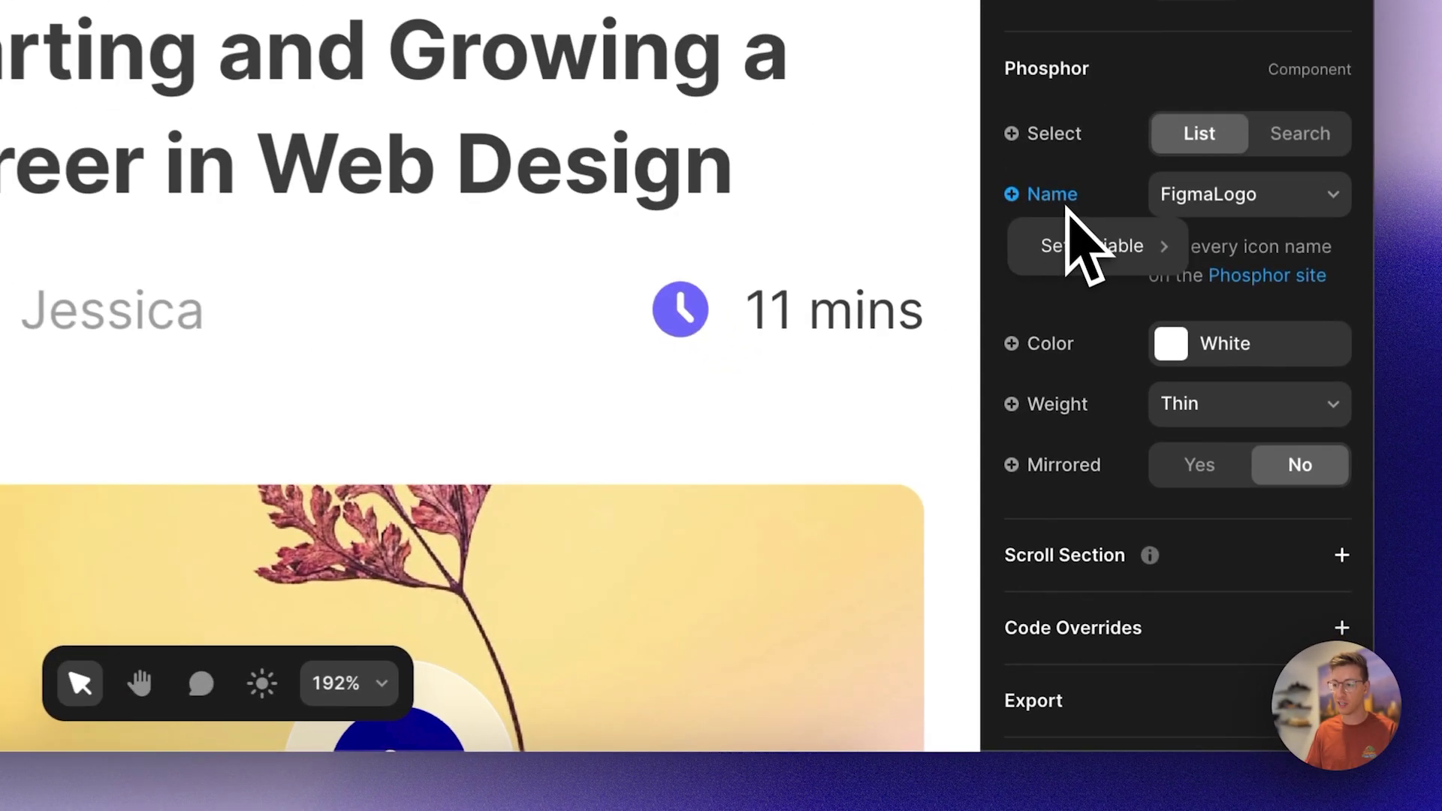
mouse_move(1079, 250)
mouse_move(924, 252)
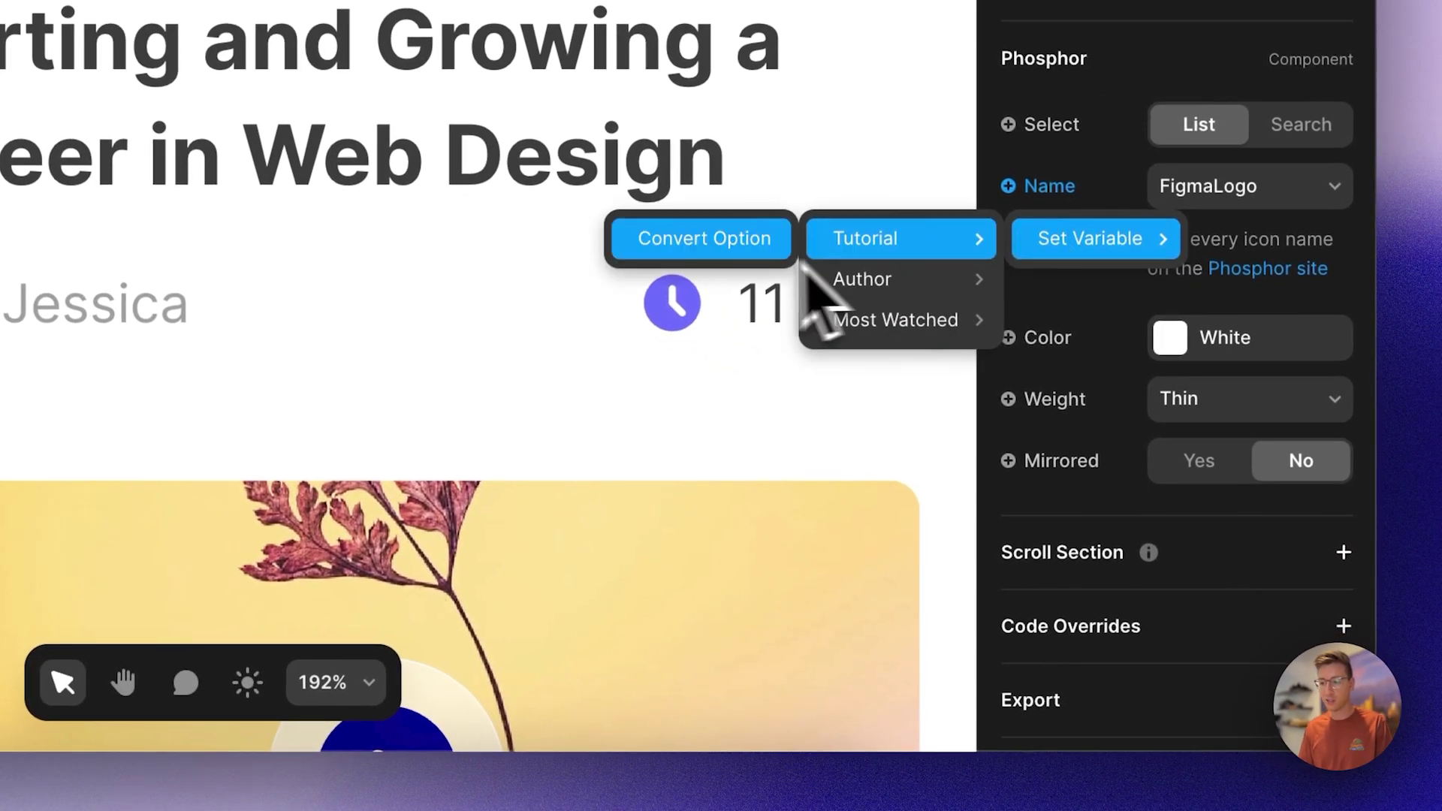
left_click(740, 248)
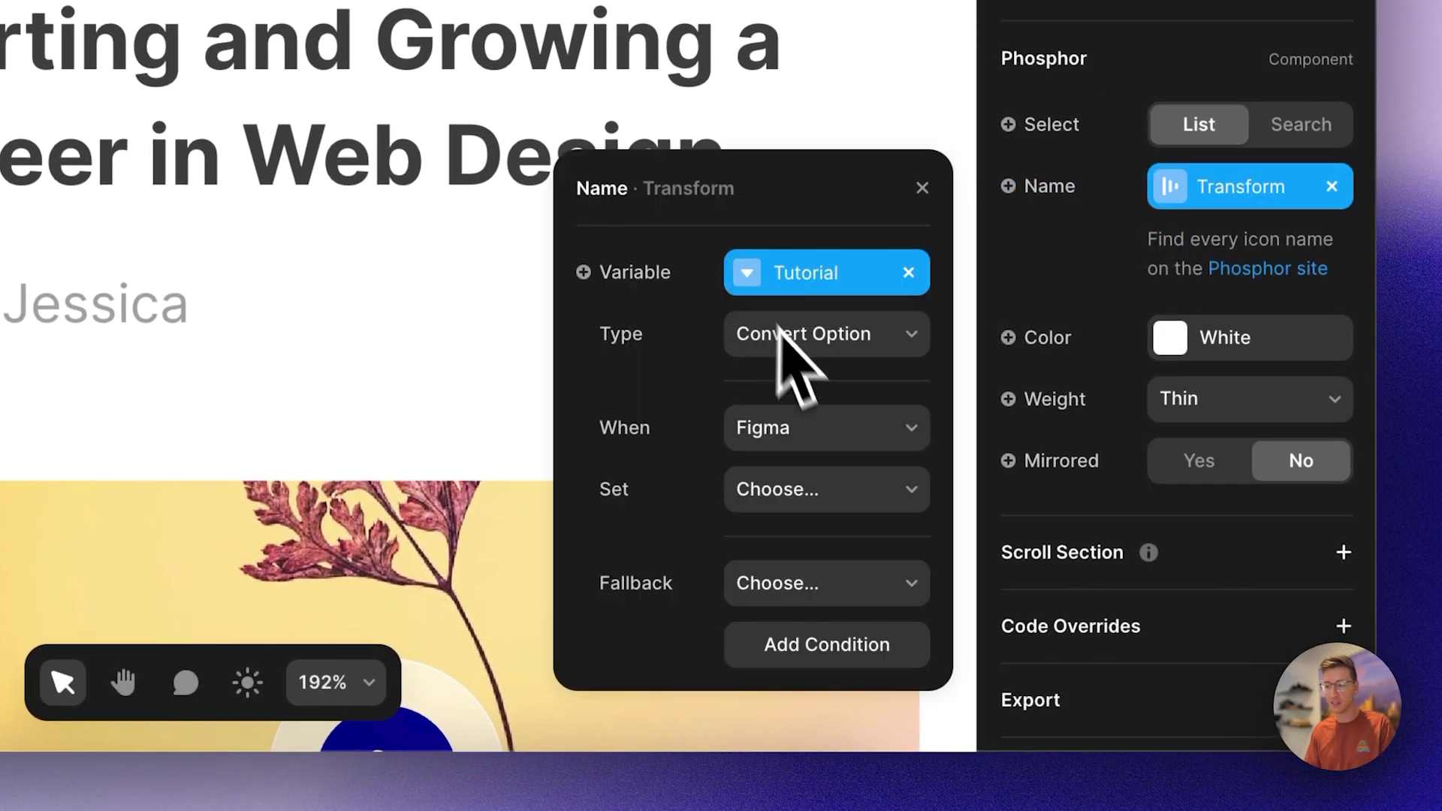
Map Figma to the FigmaLogo icon and Framer to the FramerLogo icon
left_click(785, 481)
type("fig")
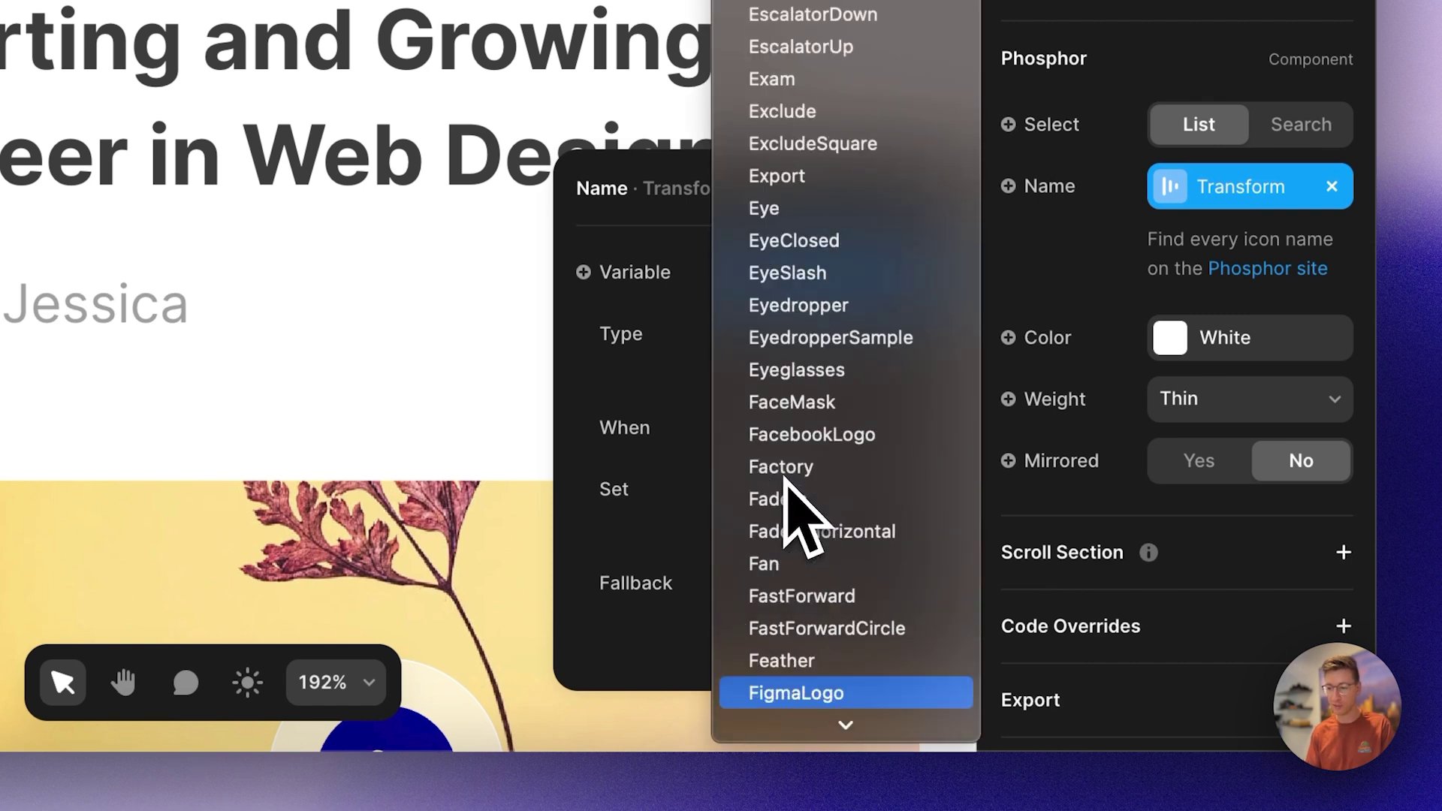
key("Escape")
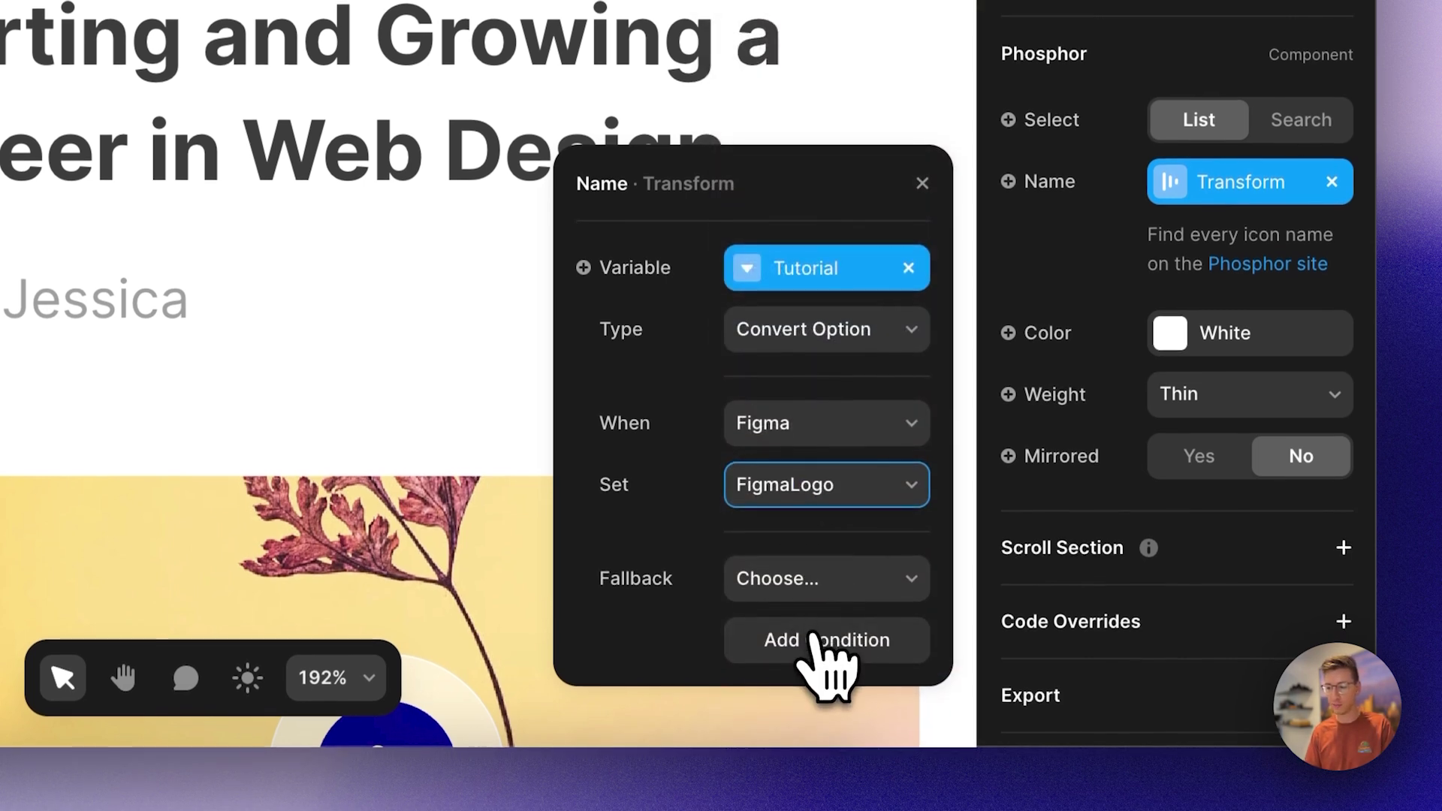
left_click(817, 645)
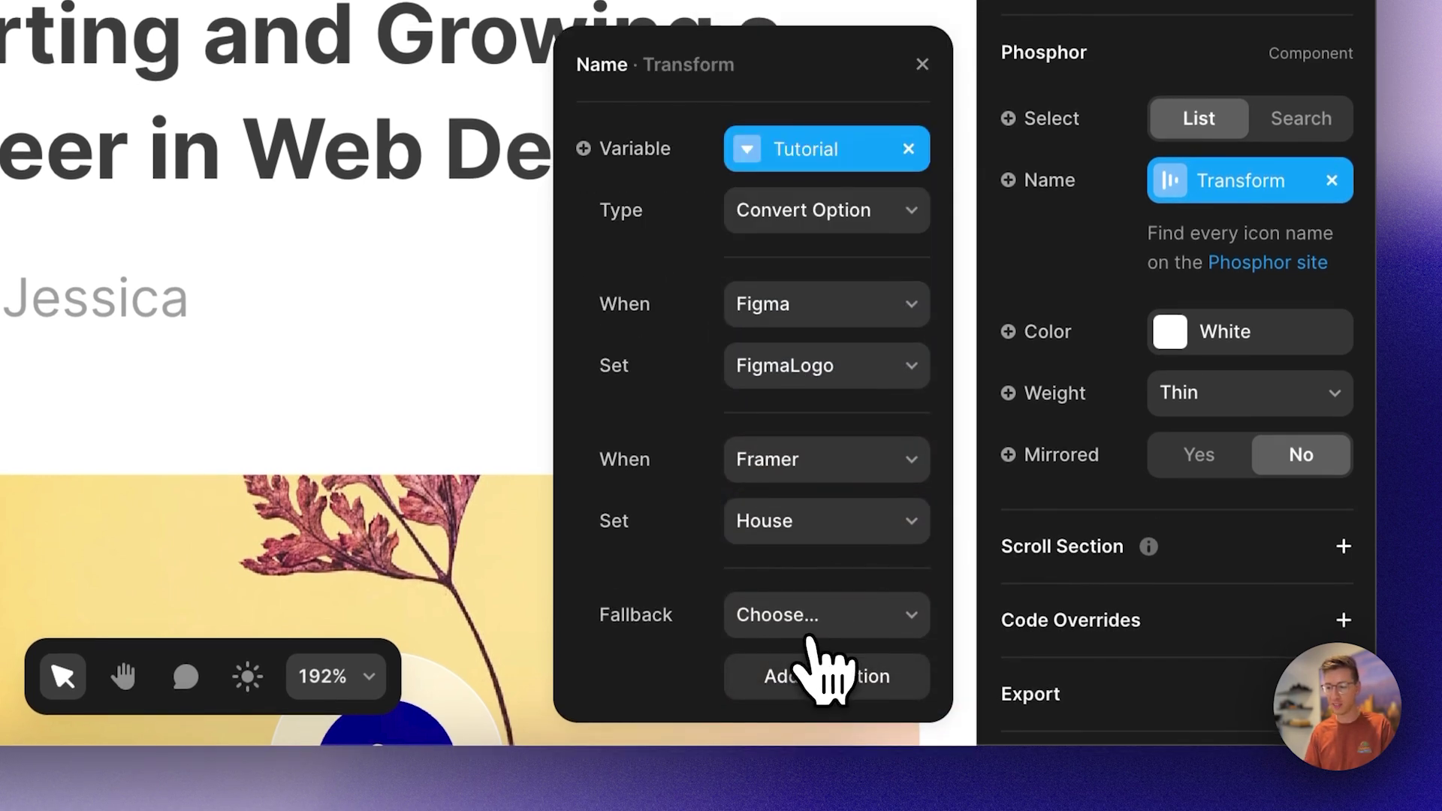
left_click(786, 529)
type("fr")
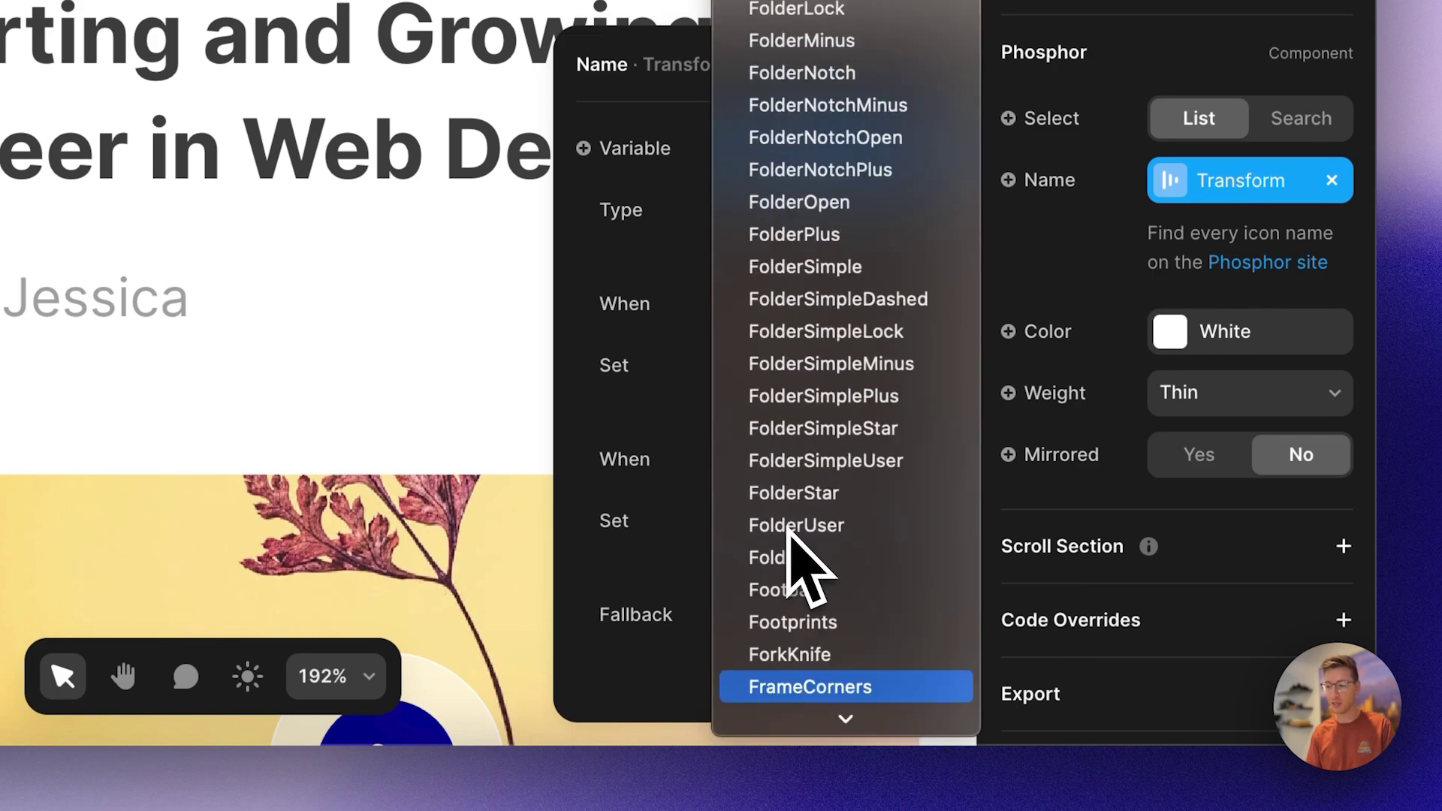
key("Down")
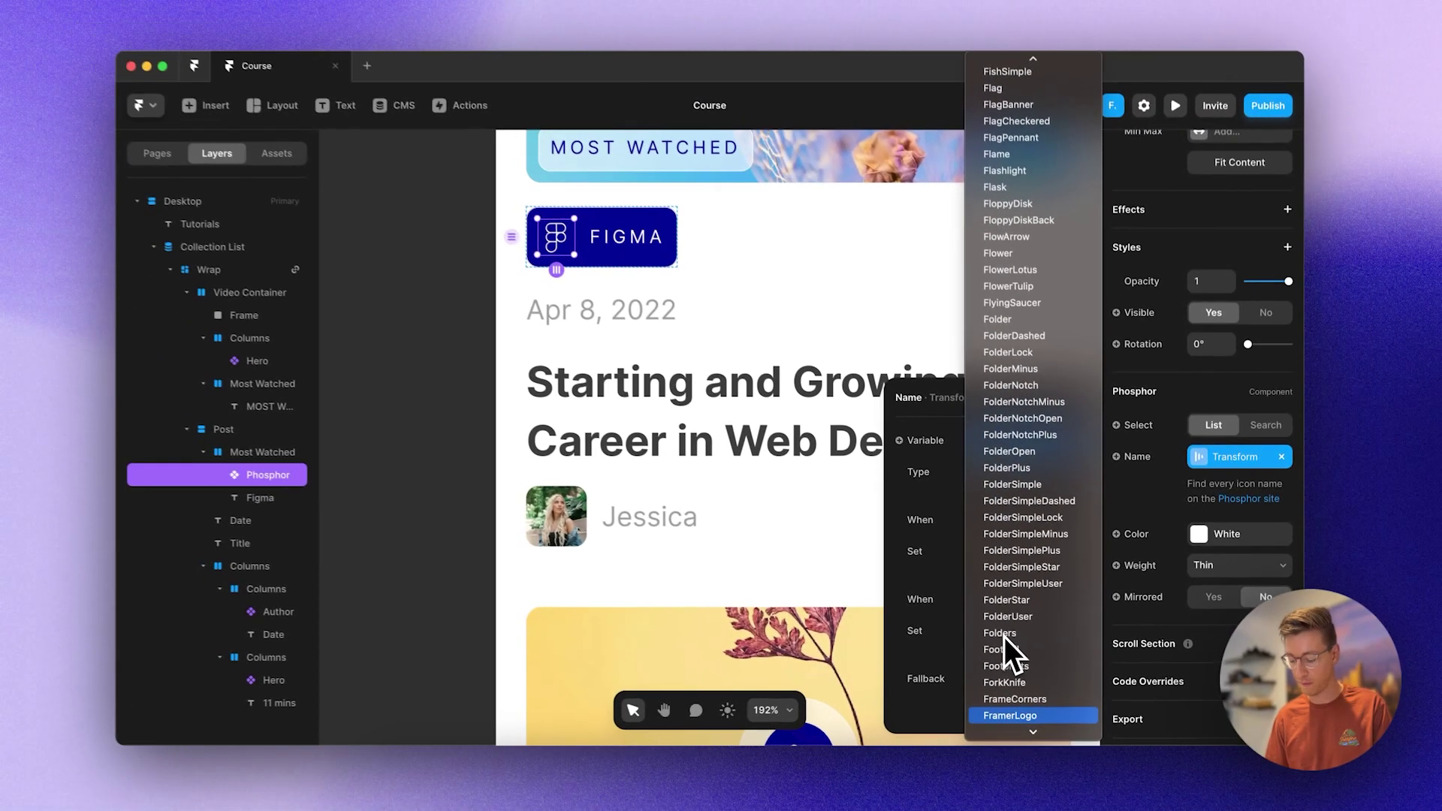
key("Return")
Map Webflow to the WaveSine icon and close the icon mapping
left_click(1018, 709)
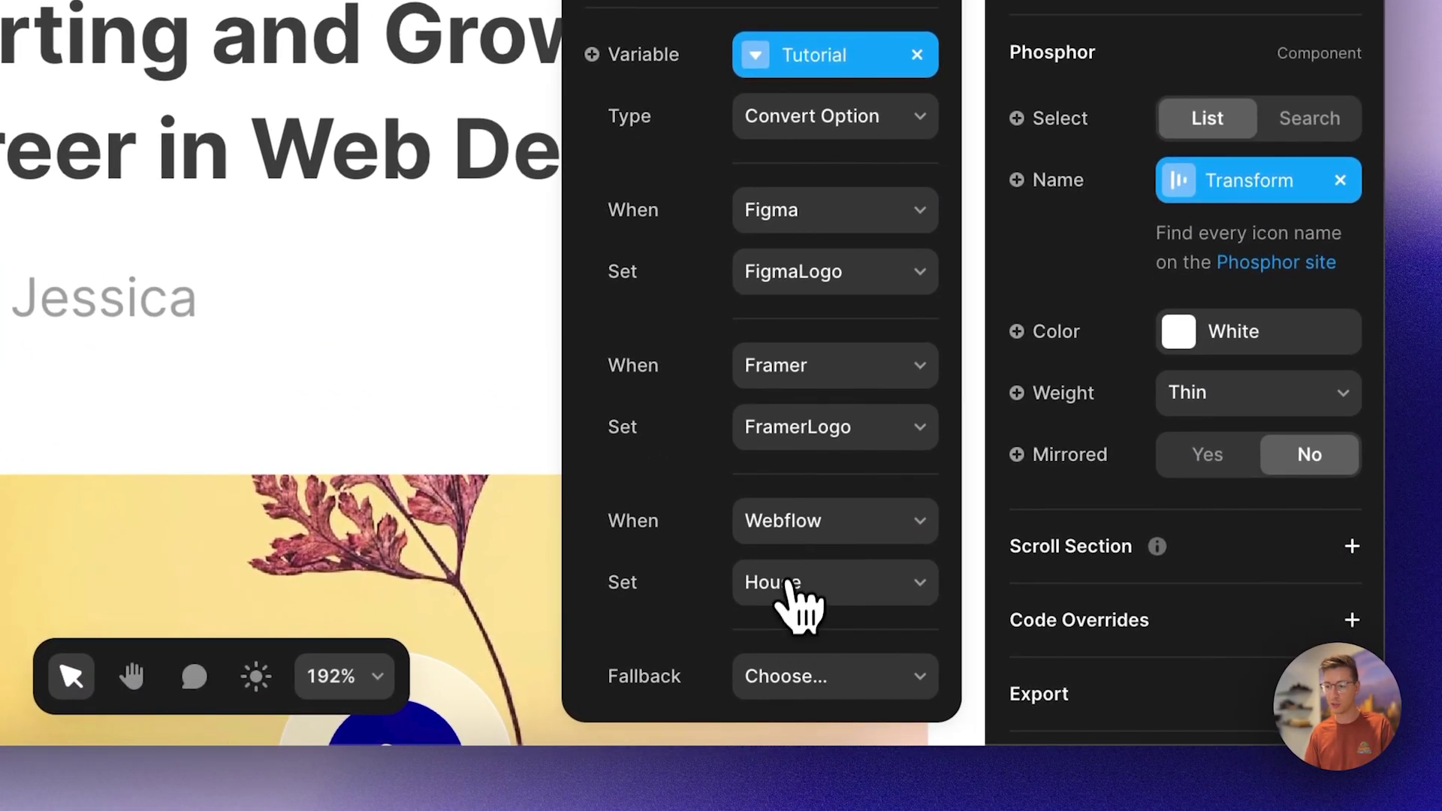
left_click(787, 584)
type("we")
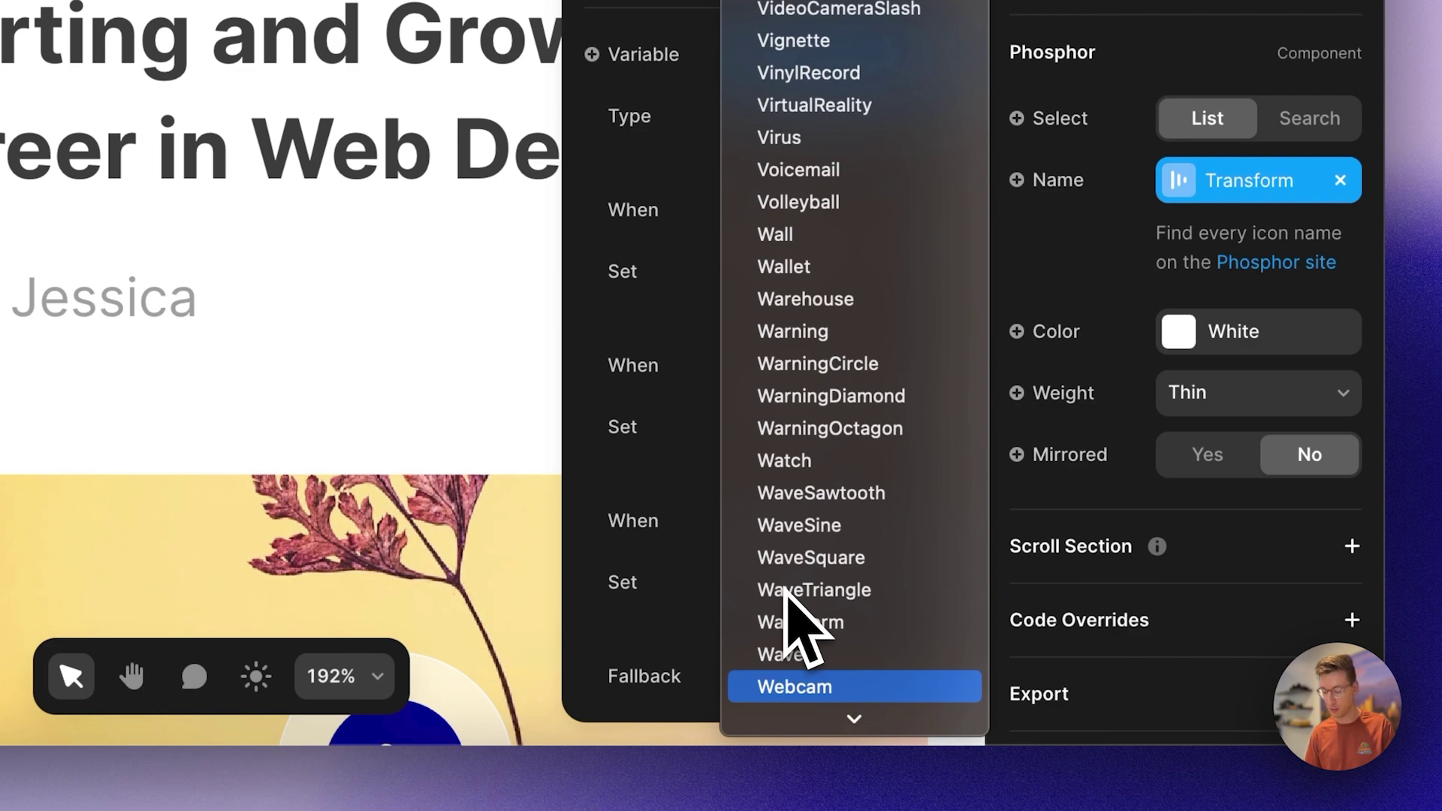
key("Down")
key("Down")
key("Down")
key("Down")
key("Down")
key("Down")
key("Down")
key("Down")
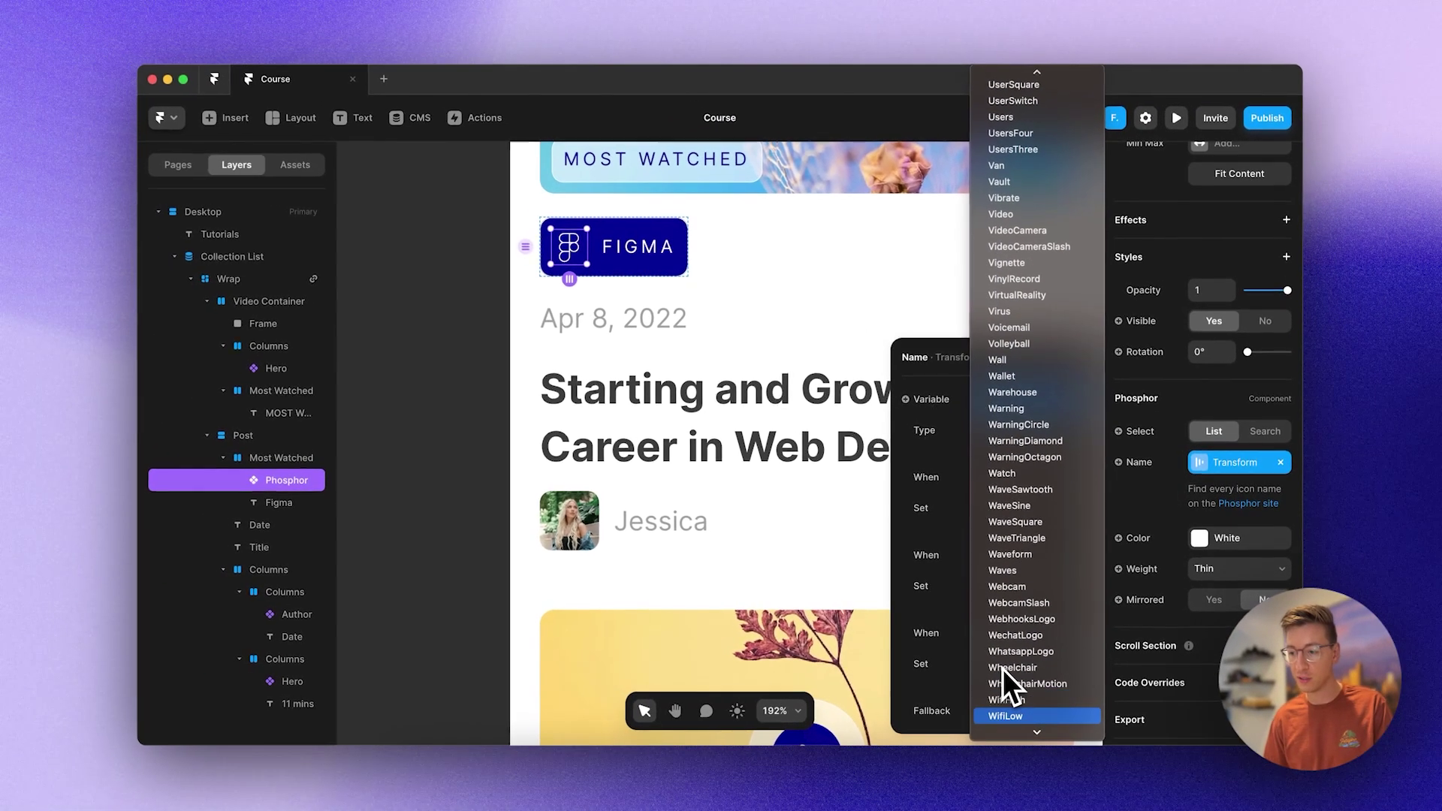
key("Down")
key("Up")
key("Up")
key("Up")
key("Up")
key("Up")
key("Up")
key("Up")
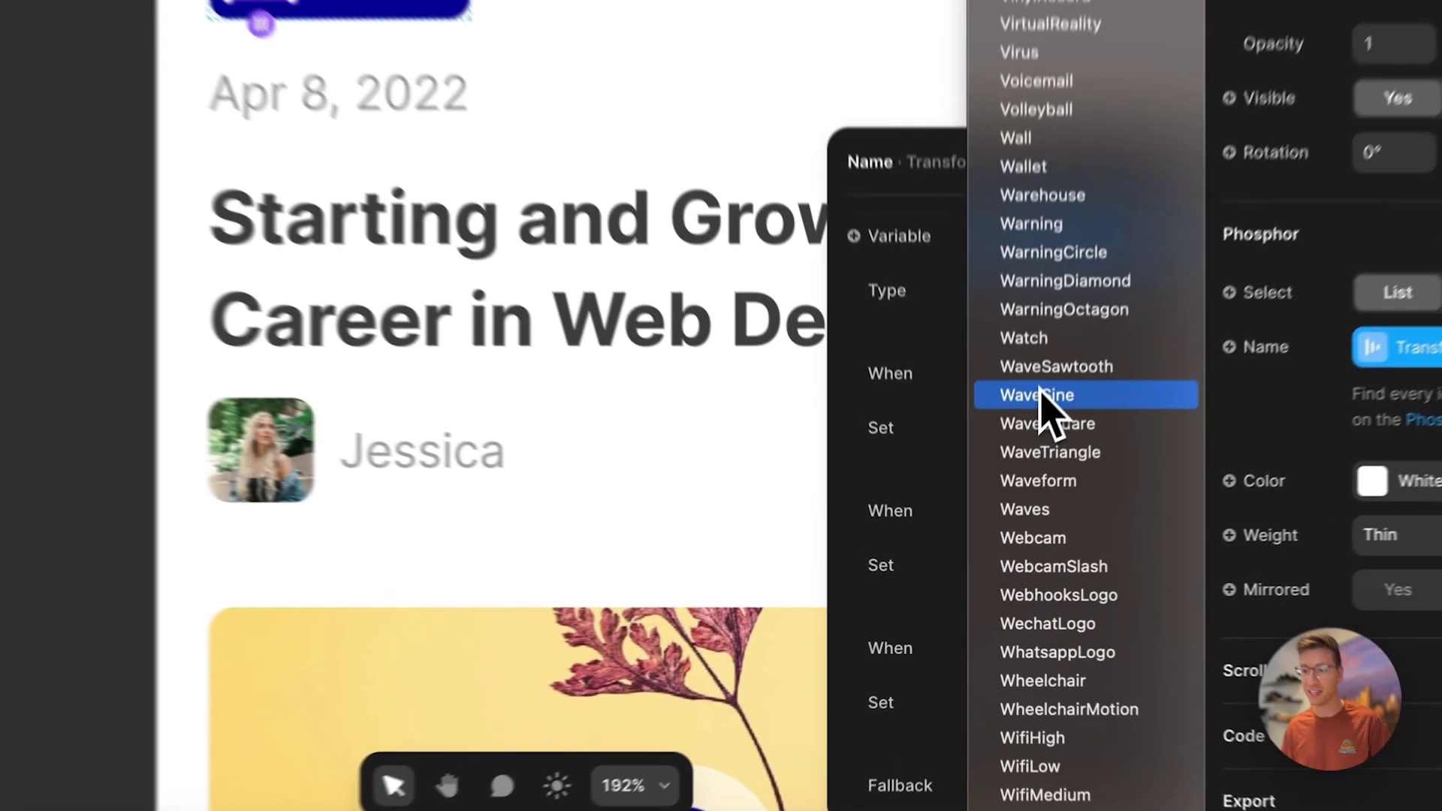
left_click(1008, 489)
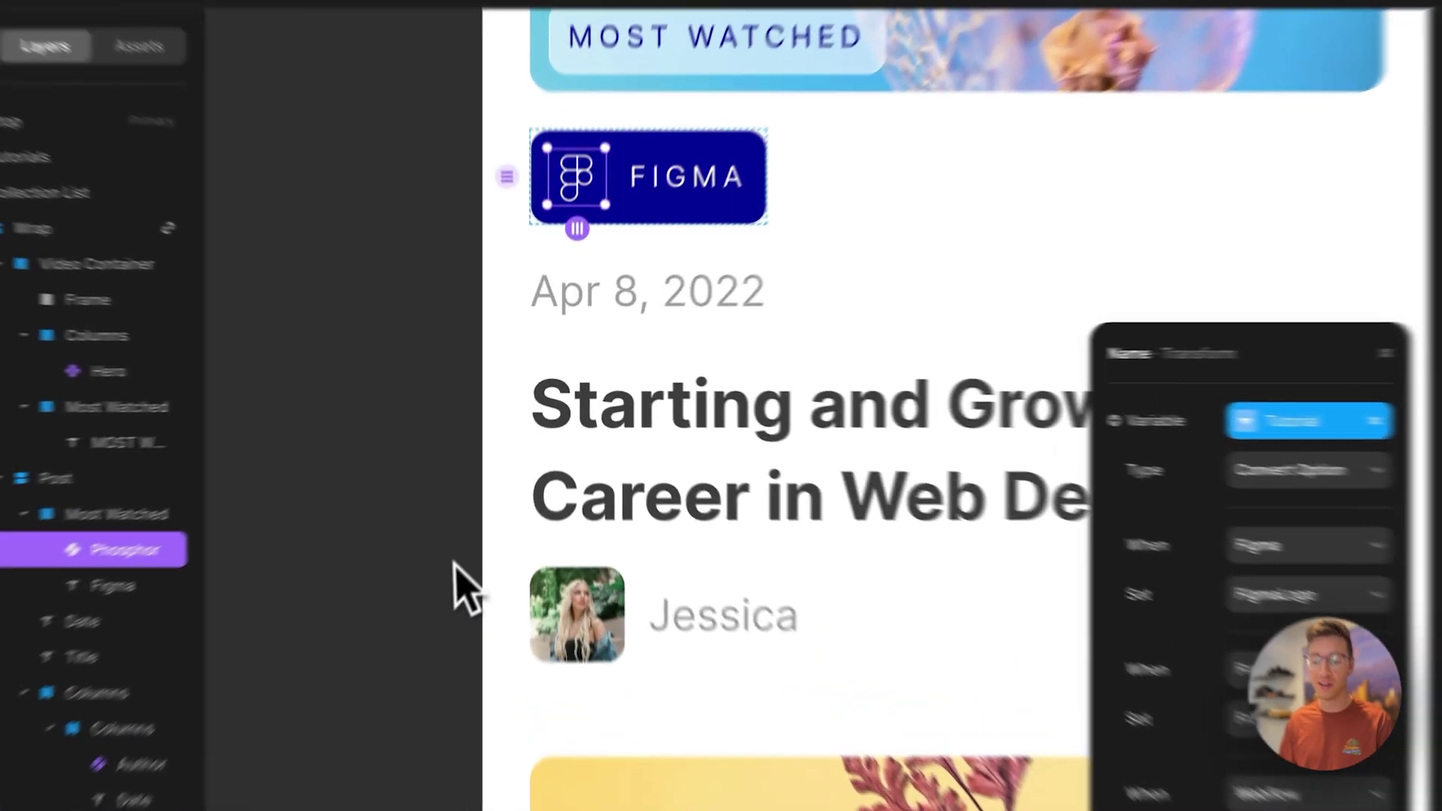
left_click(491, 507)
scroll(834, 526, "up", 1)
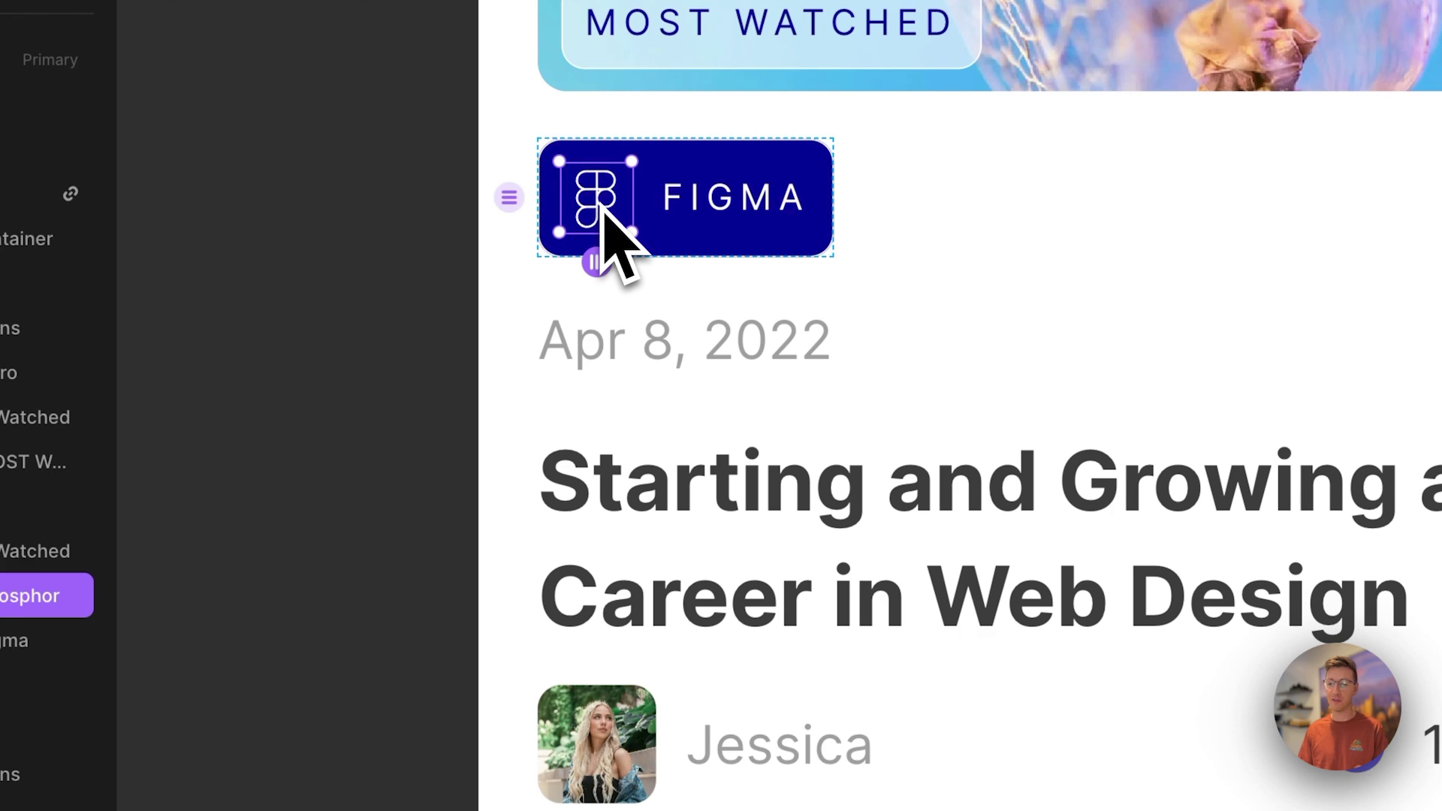
left_click(627, 736)
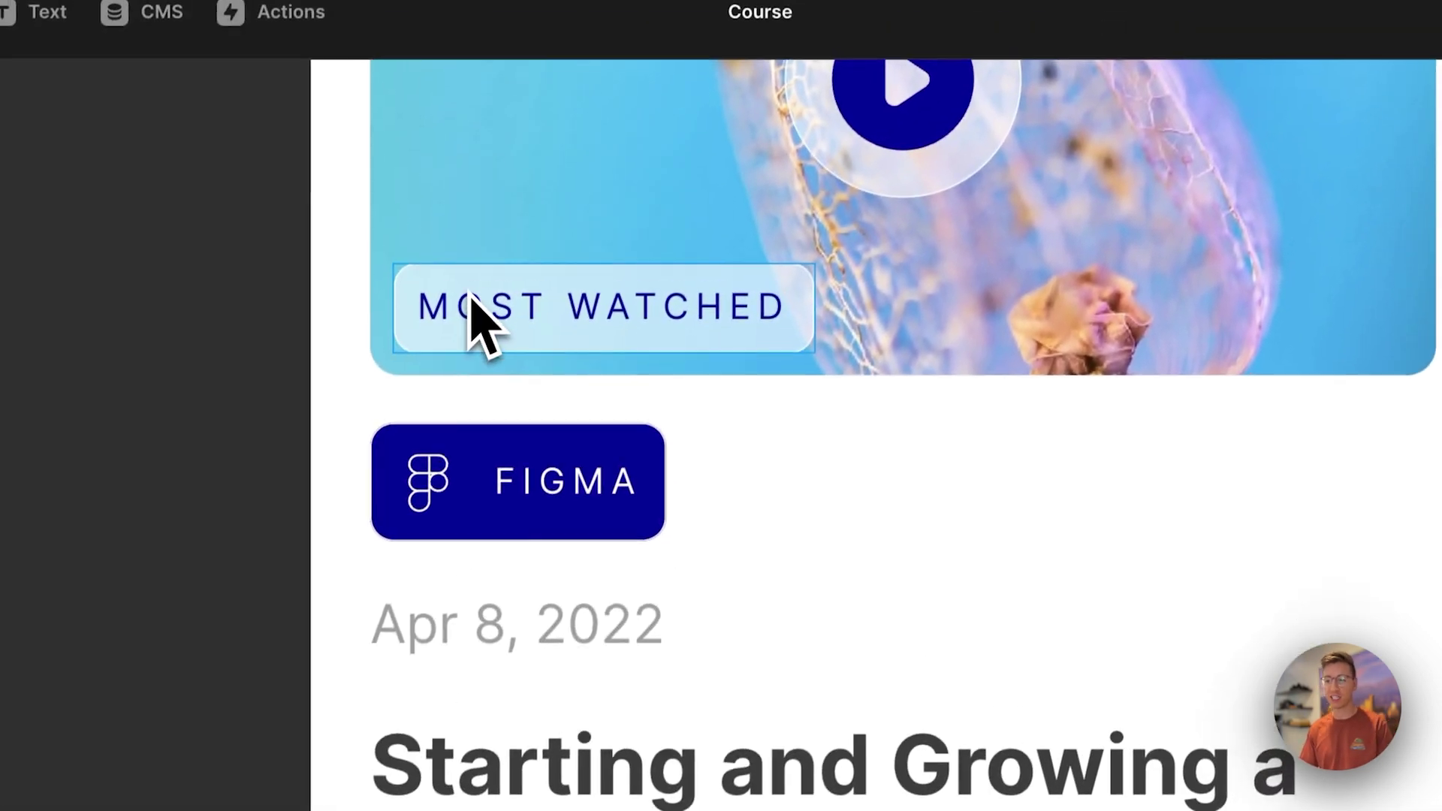
Bind the MOST WATCHED badge's visibility to the CMS Most Watched field
left_click(496, 316)
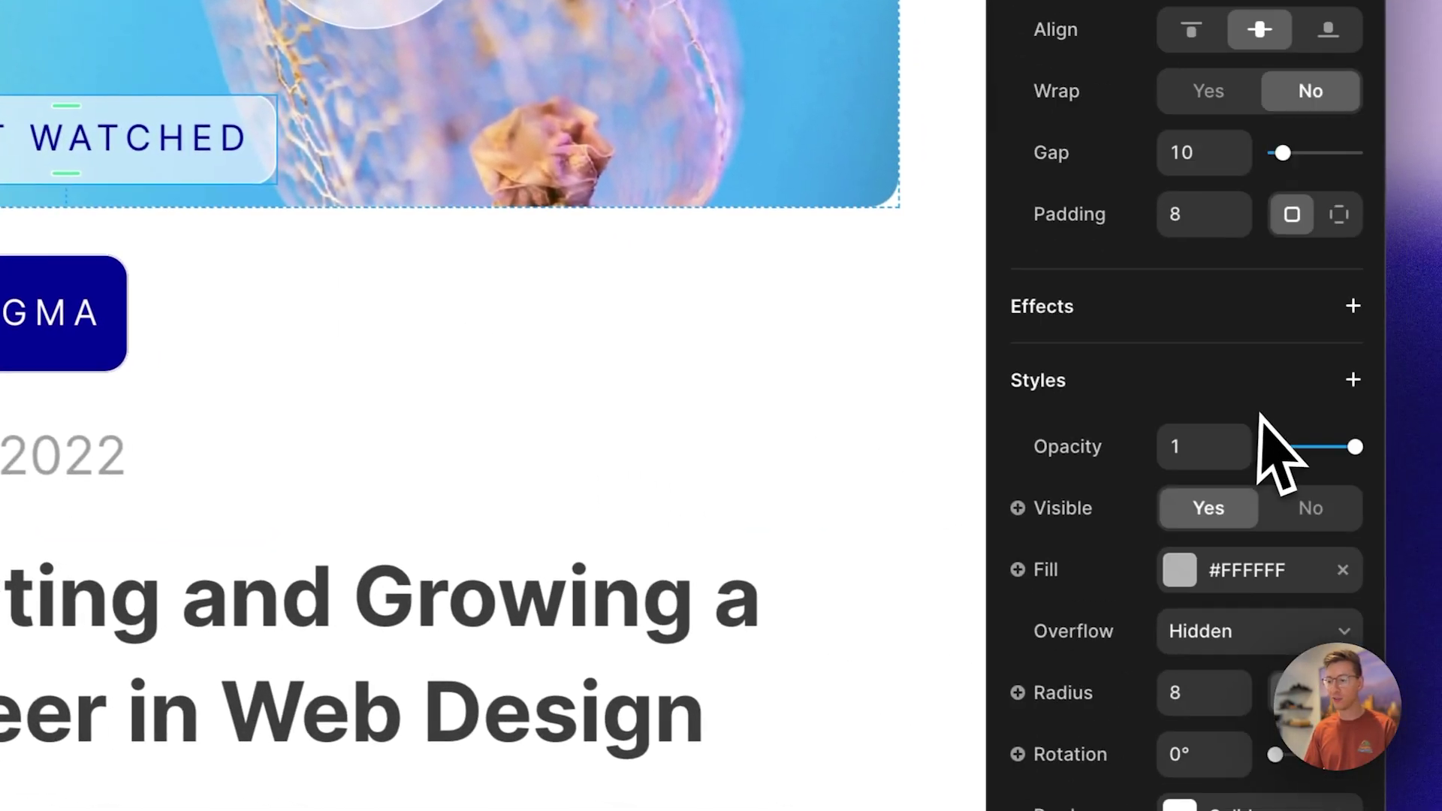
scroll(1272, 447, "down", 5)
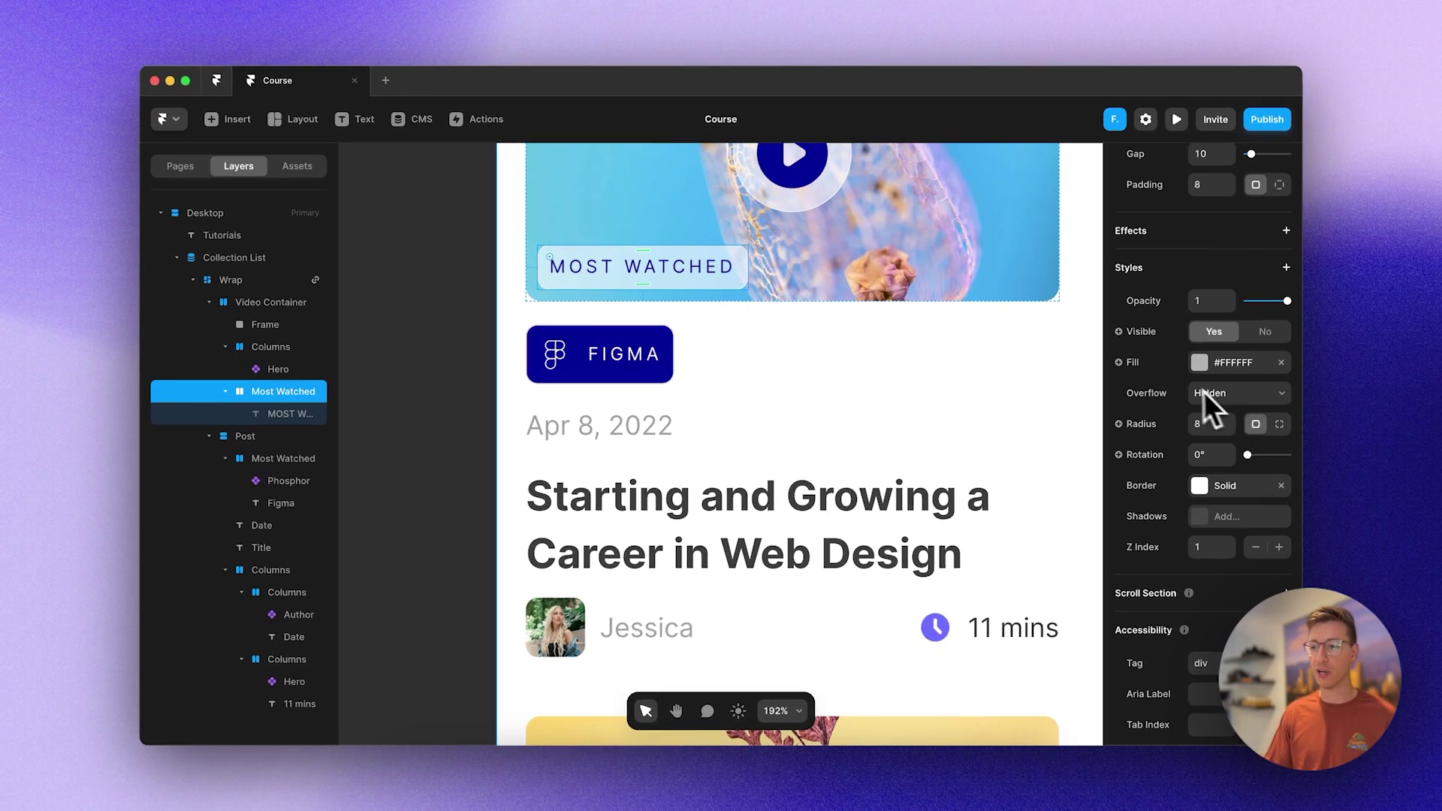
left_click(1139, 333)
mouse_move(1126, 356)
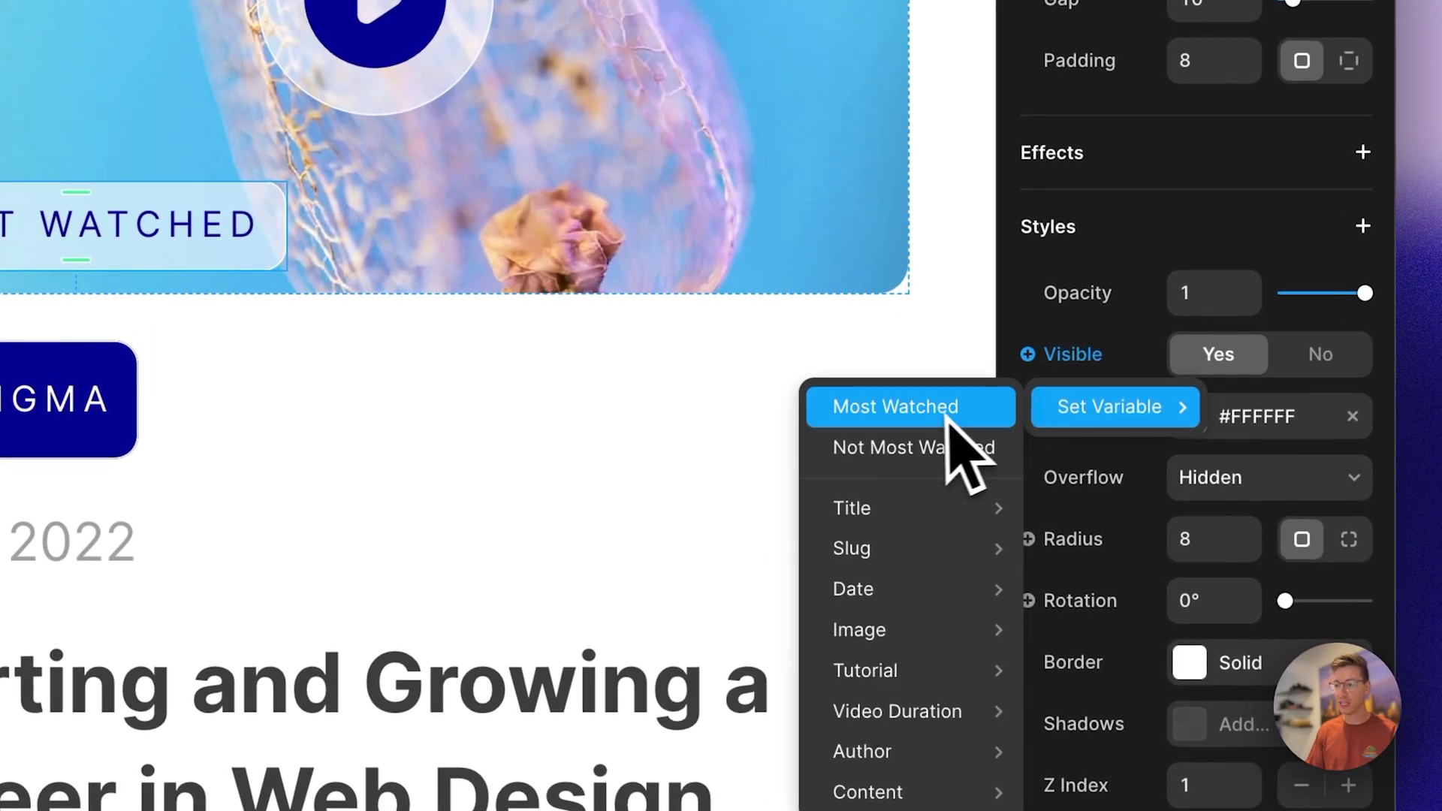
left_click(860, 408)
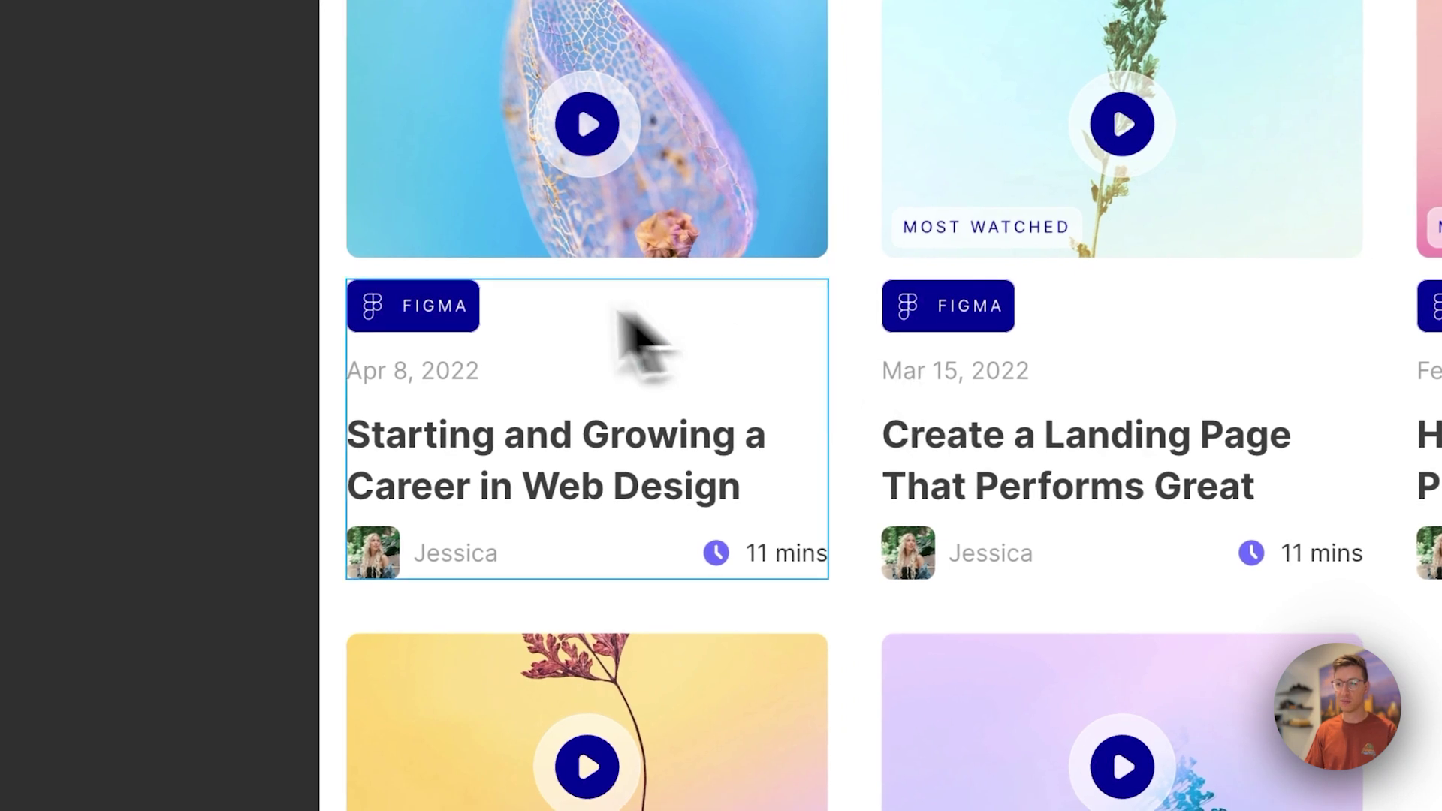
left_click(450, 319)
double_click(567, 489)
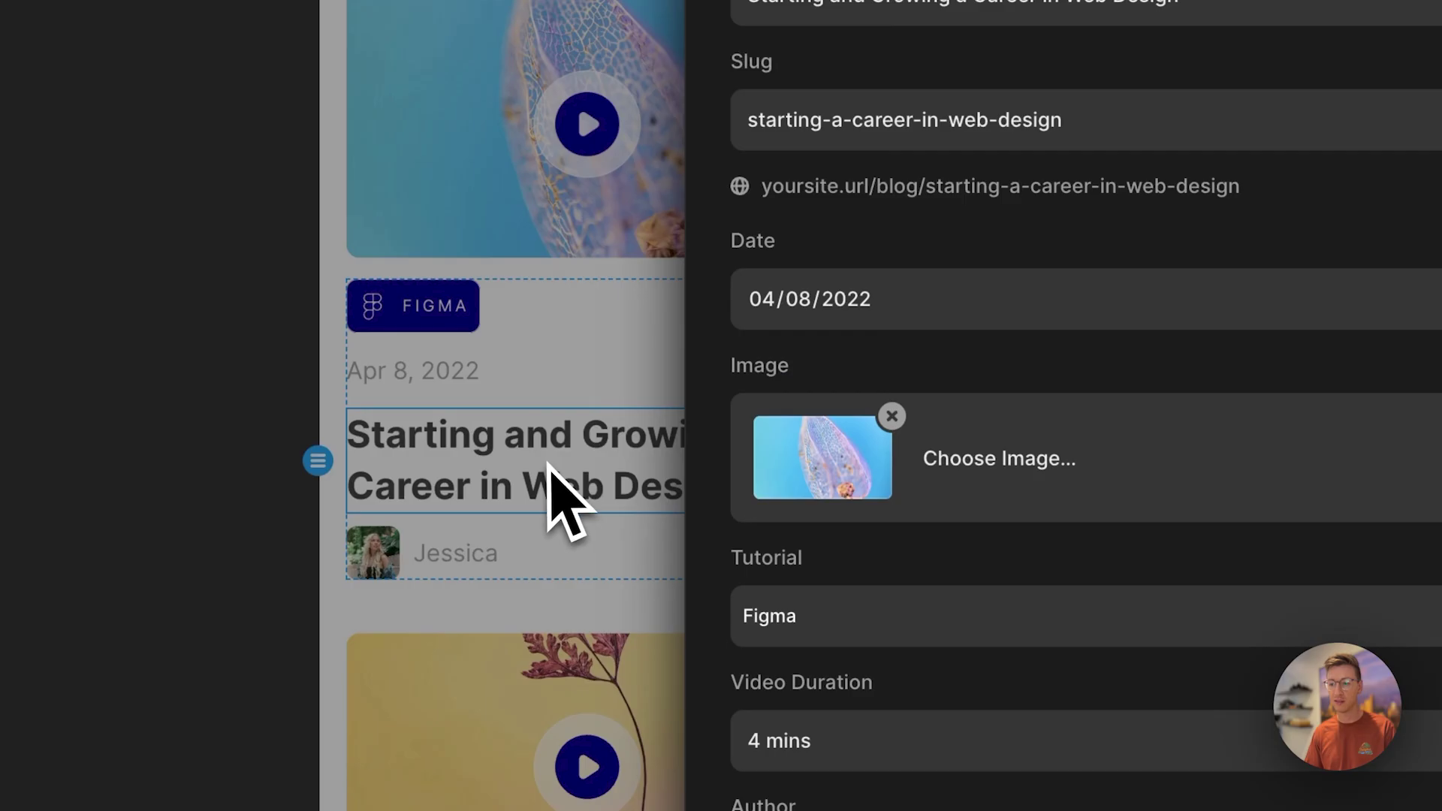
scroll(976, 548, "down", 5)
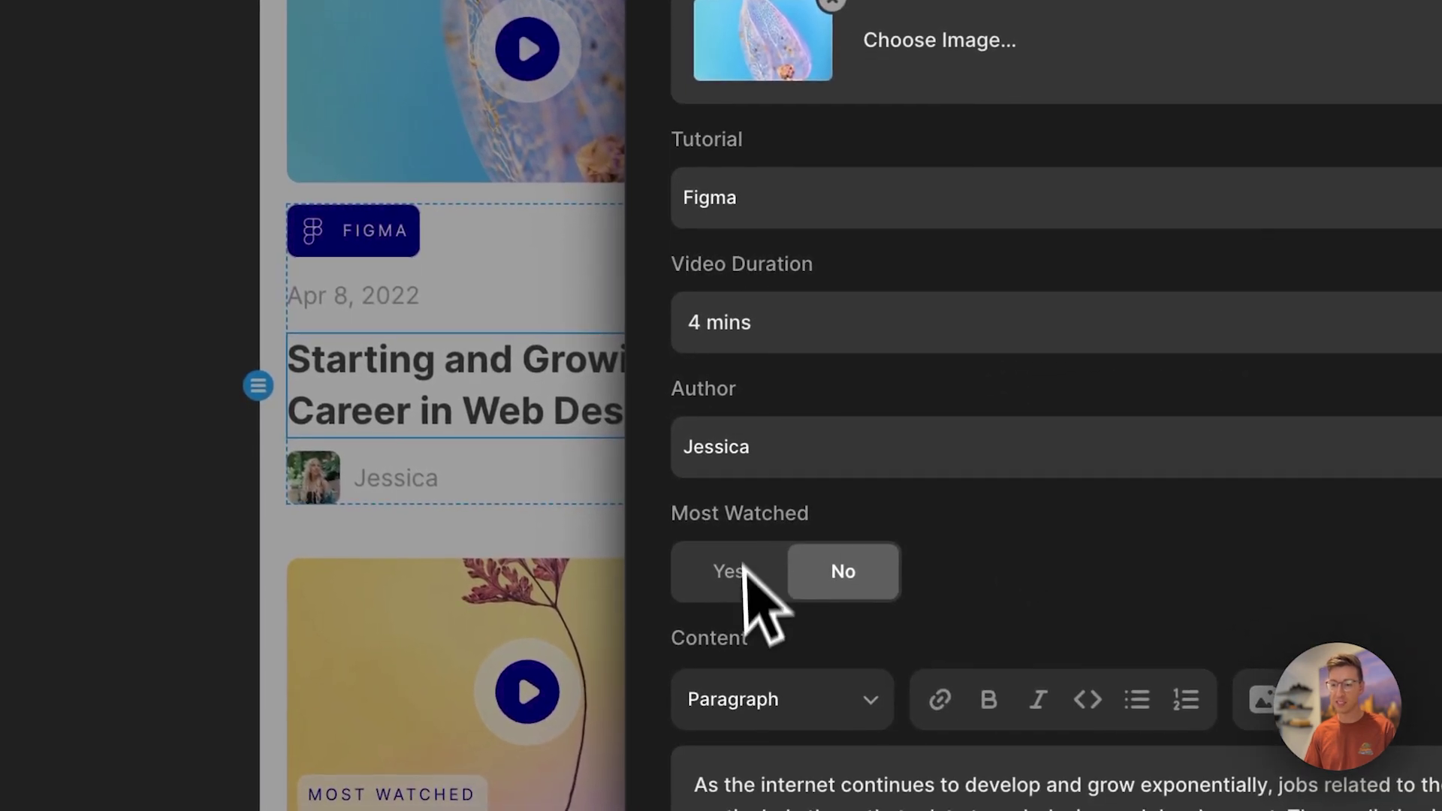
left_click(735, 594)
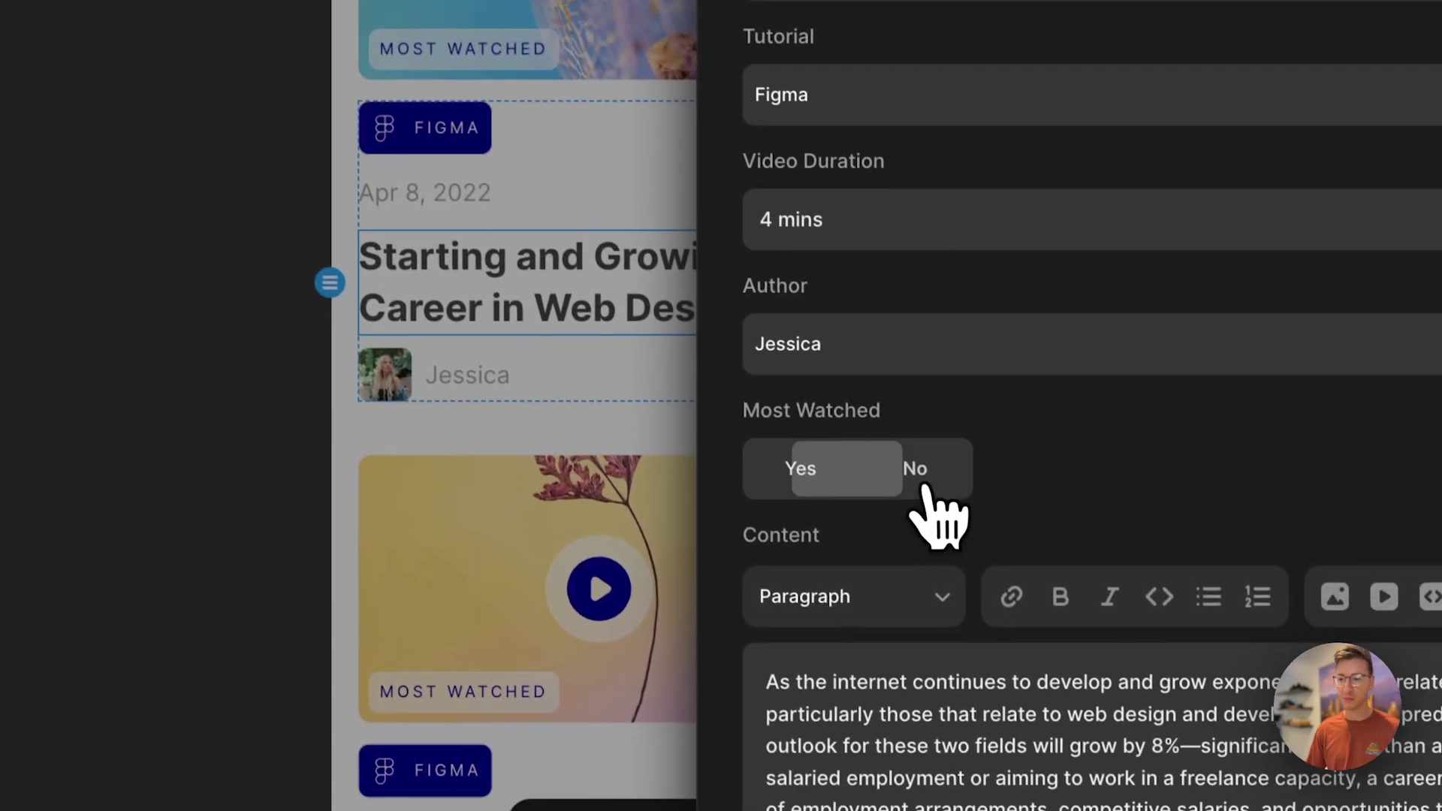
left_click(955, 611)
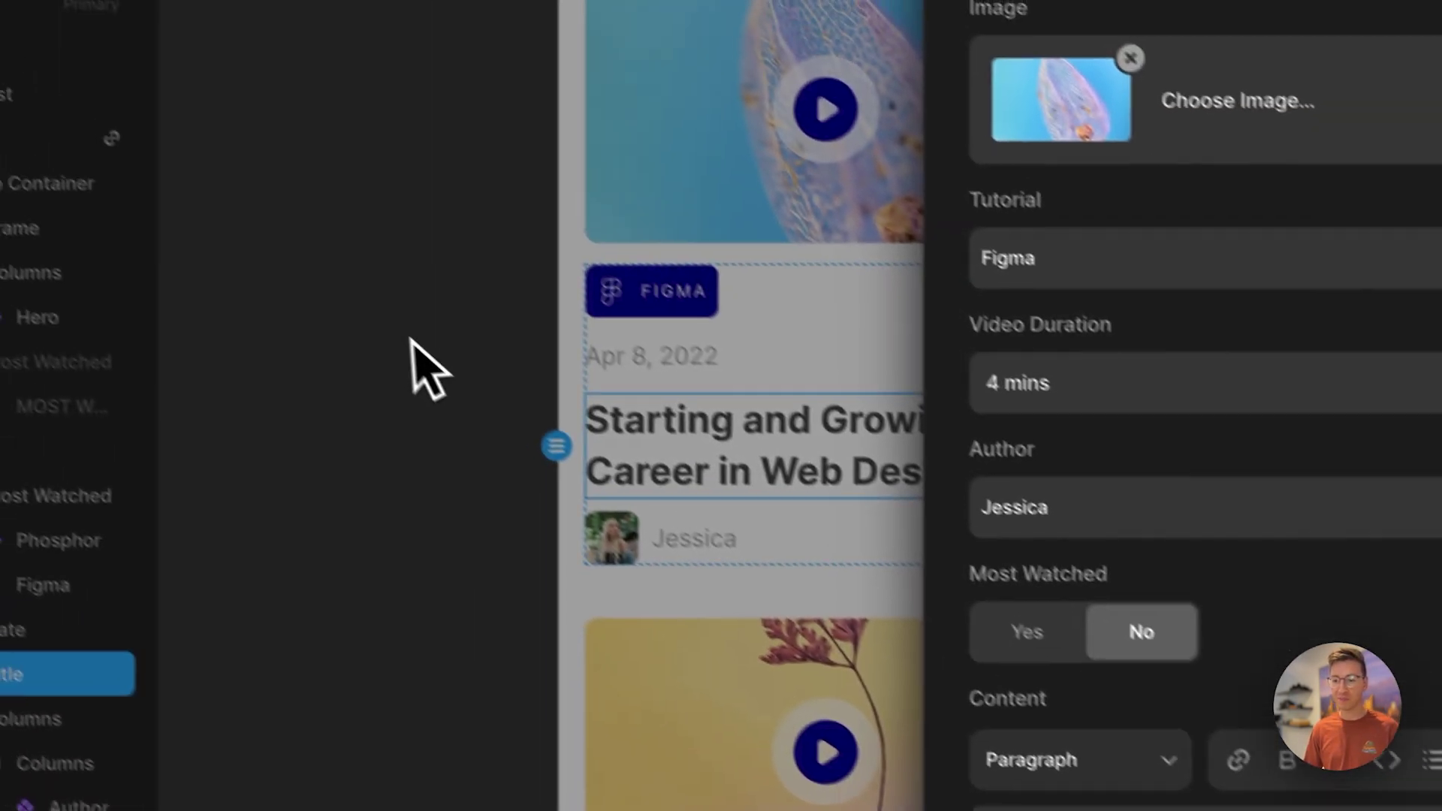
left_click(189, 177)
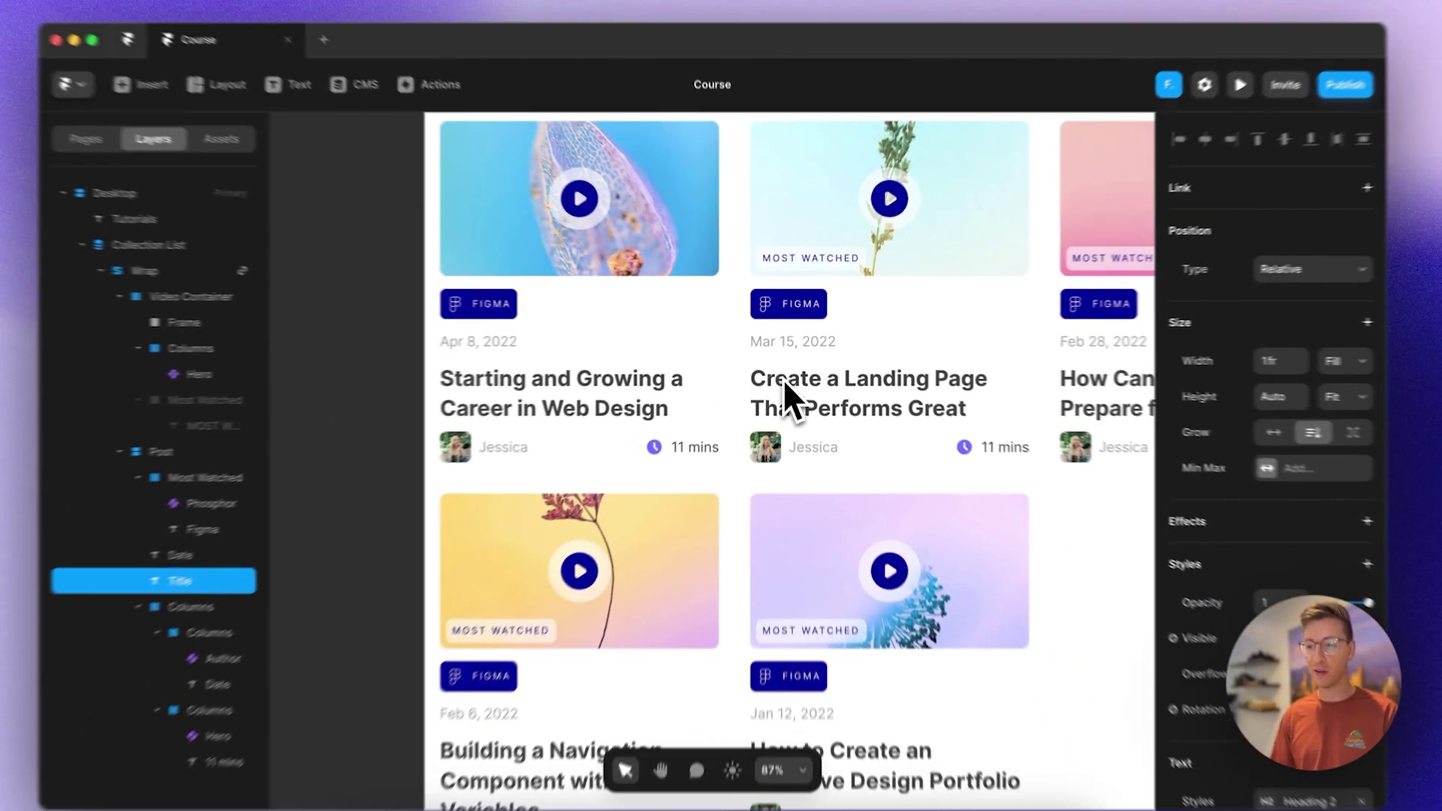
scroll(777, 375, "down", 5)
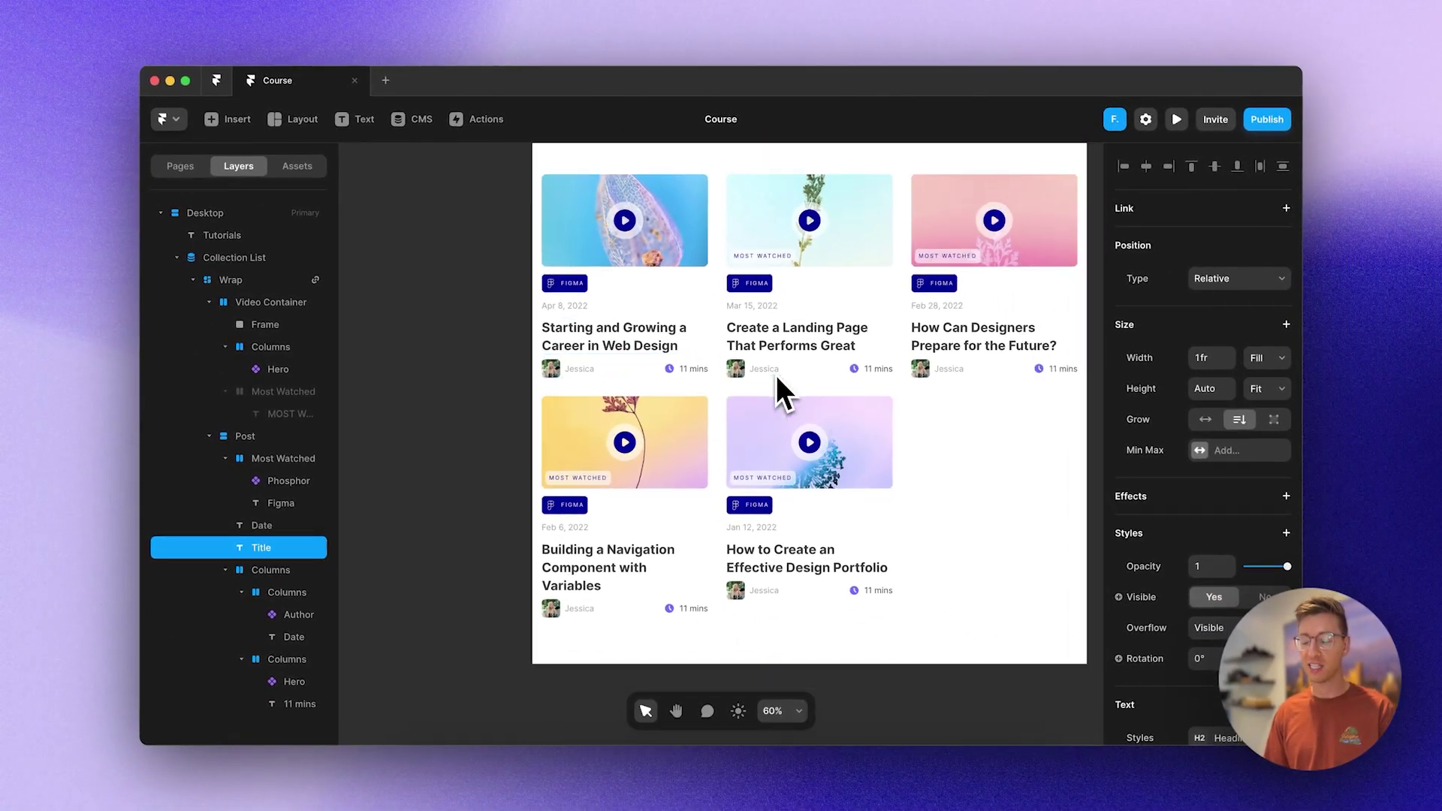
scroll(777, 375, "up", 8)
scroll(776, 374, "down", 4)
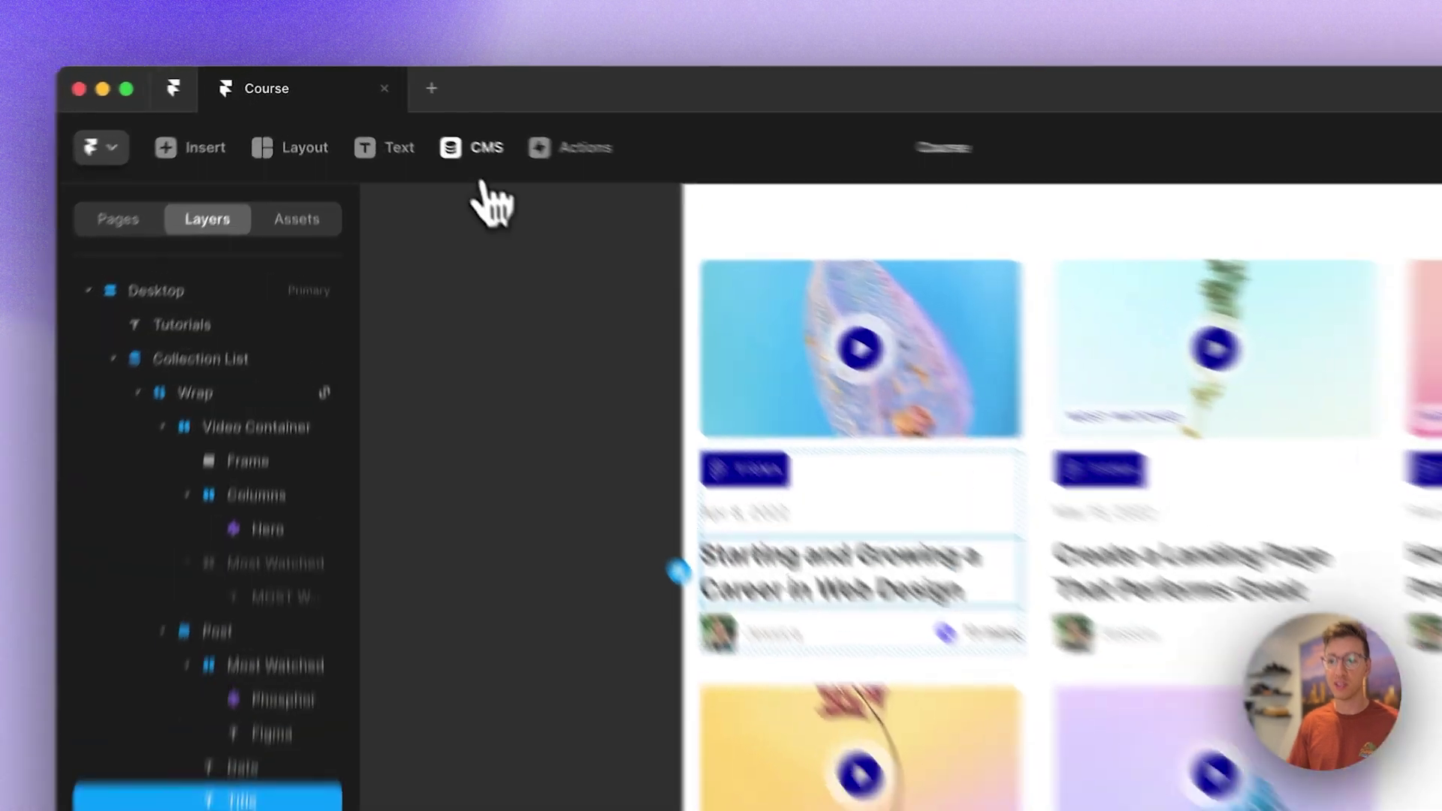
In the Blog CMS, set the design portfolio post to Framer, author James, dated 01/14/2022
left_click(421, 118)
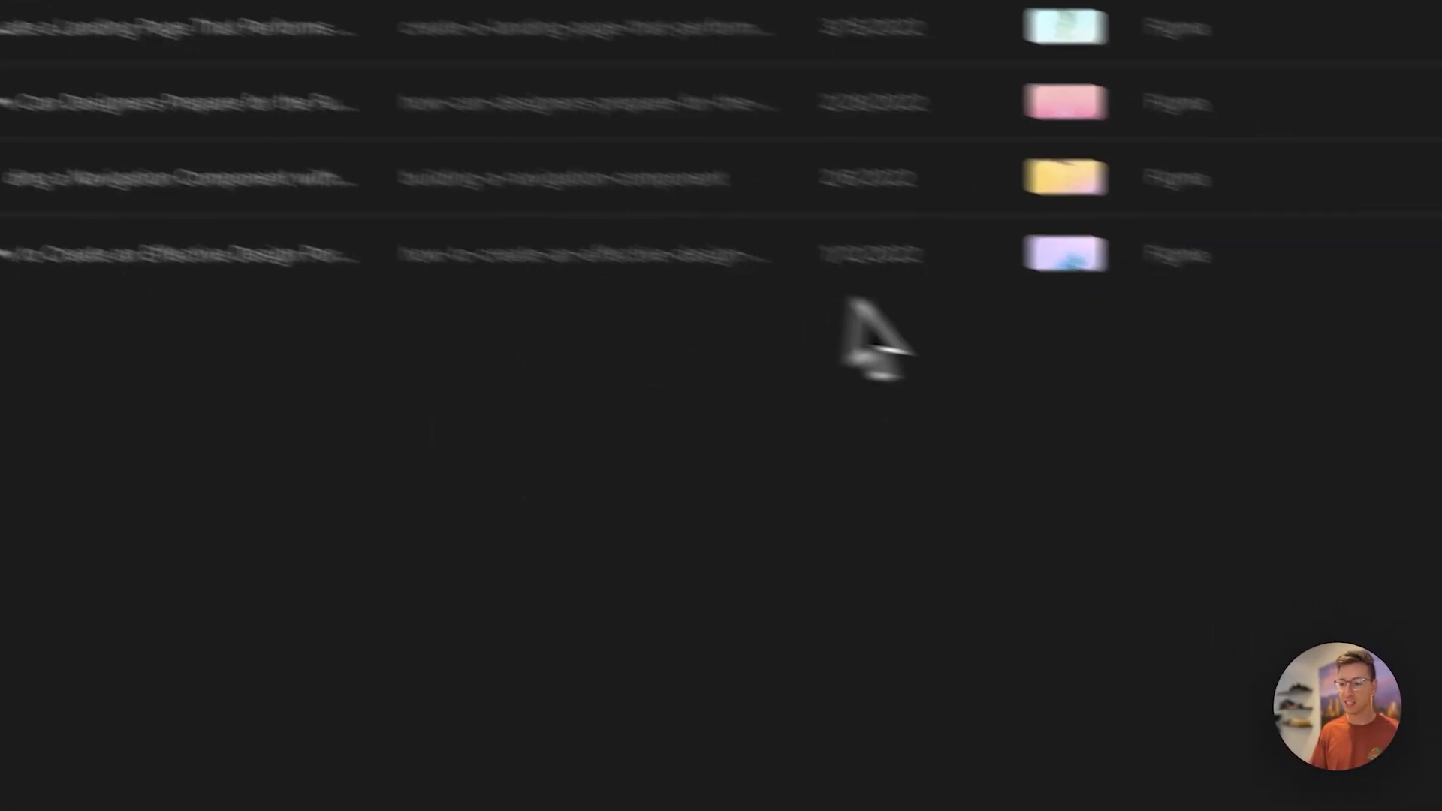
left_click(1085, 281)
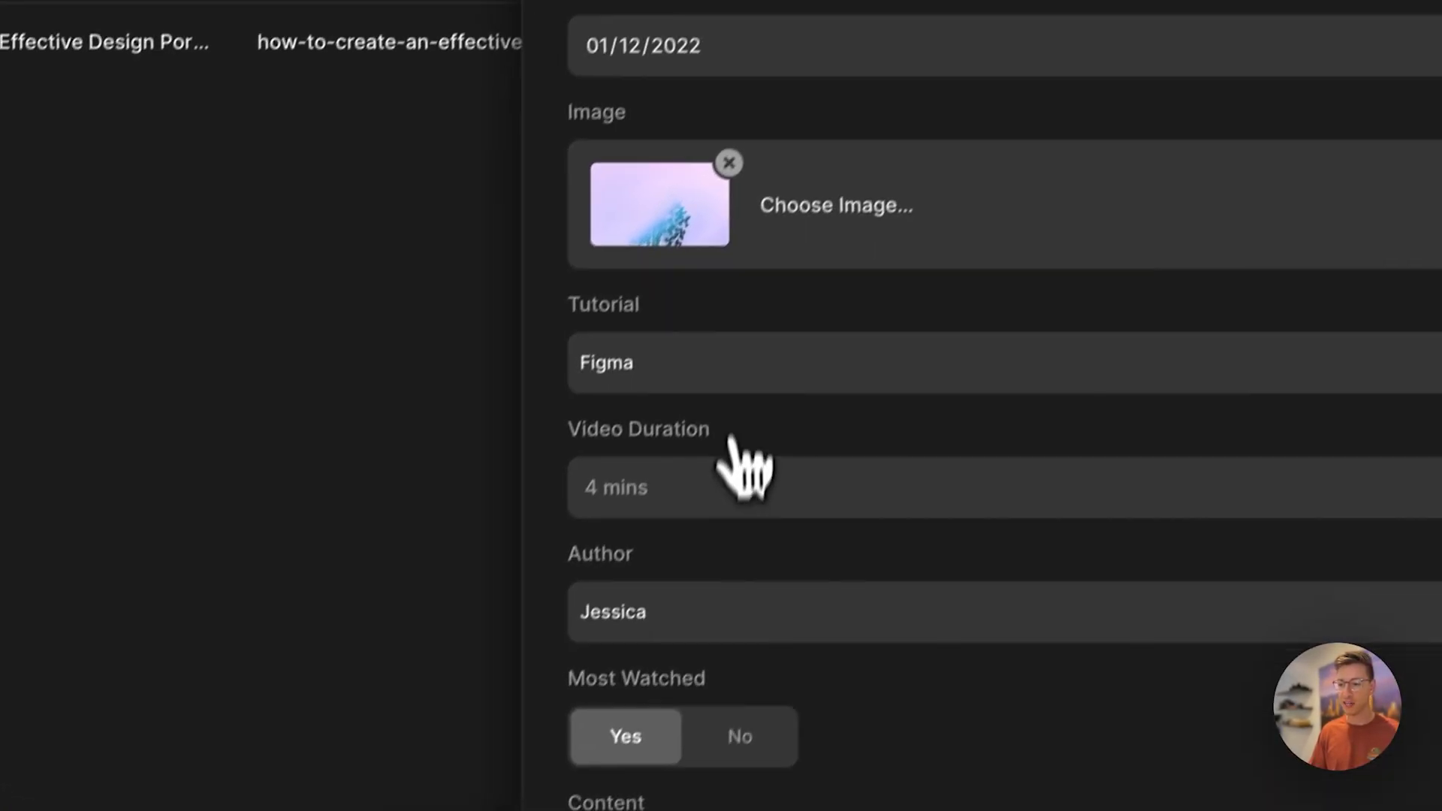
left_click(740, 363)
left_click(727, 377)
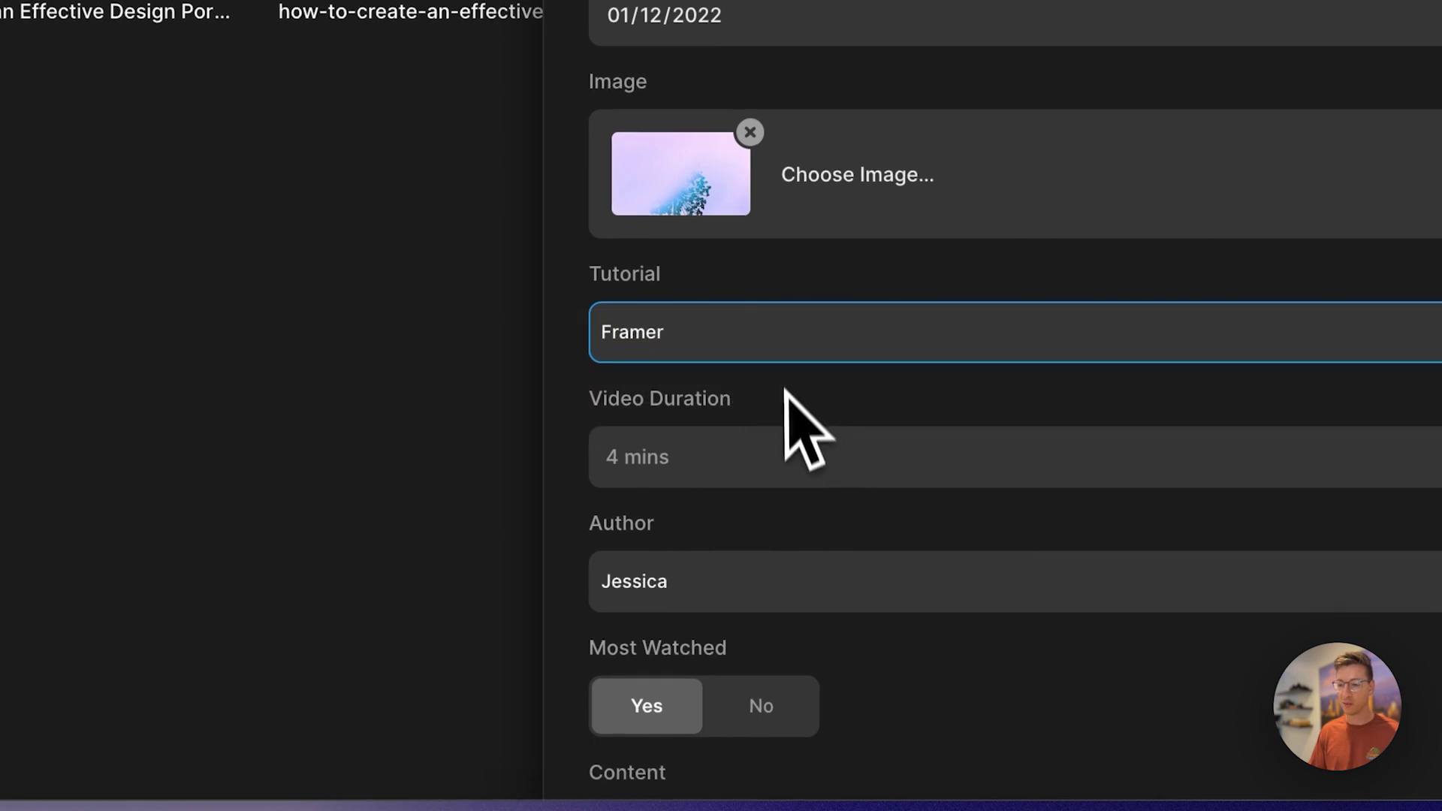
left_click(691, 578)
left_click(686, 606)
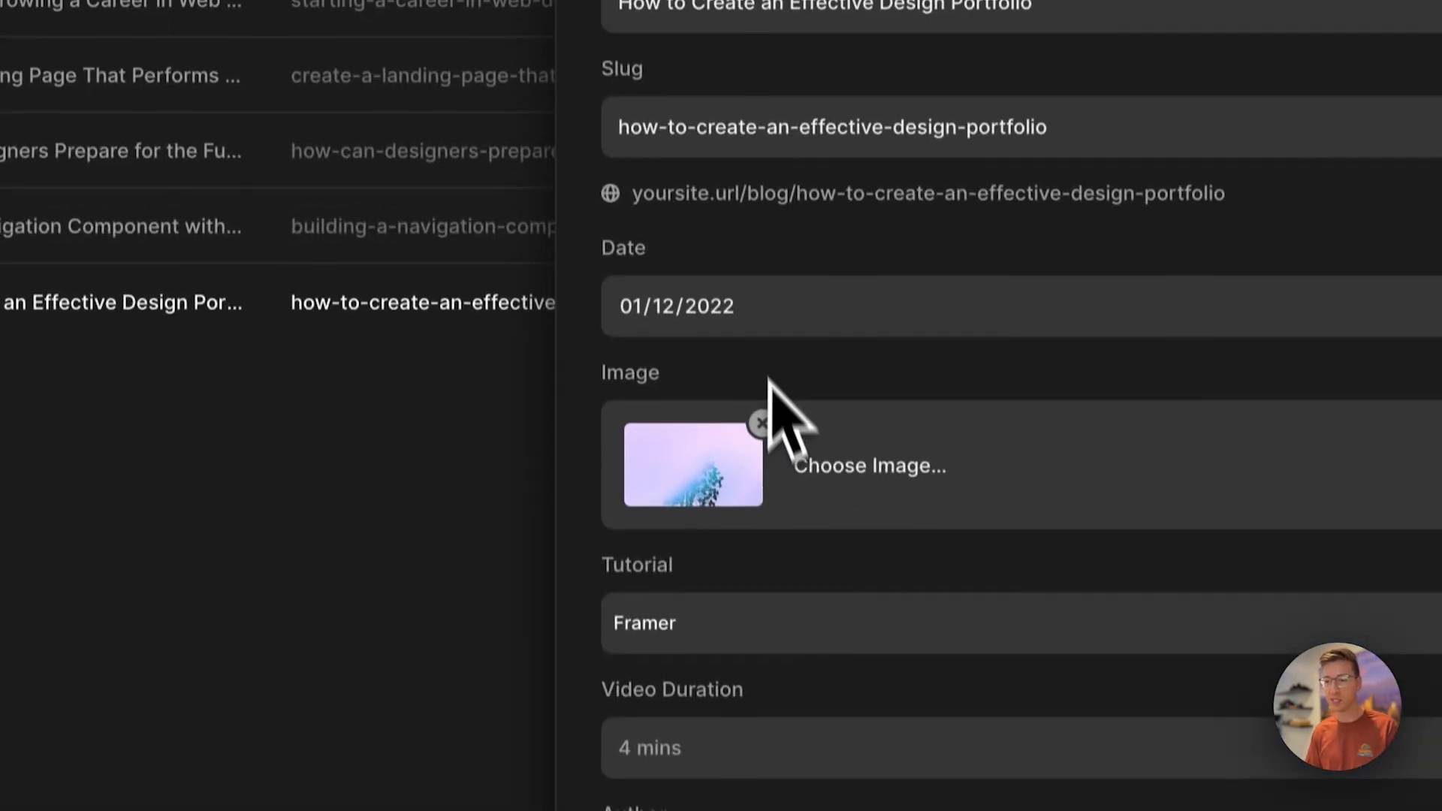
left_click(733, 16)
left_click(661, 16)
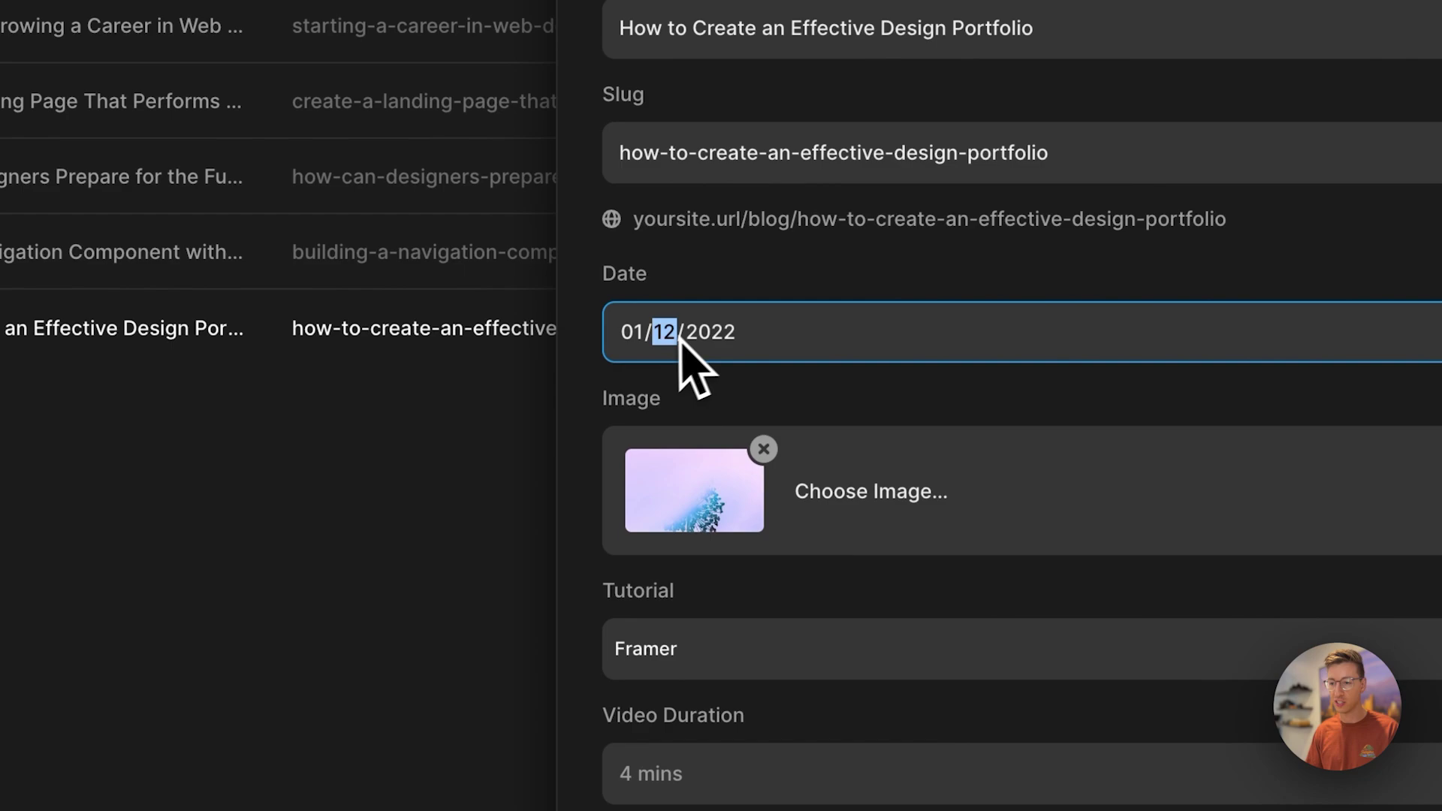
scroll(826, 444, "down", 10)
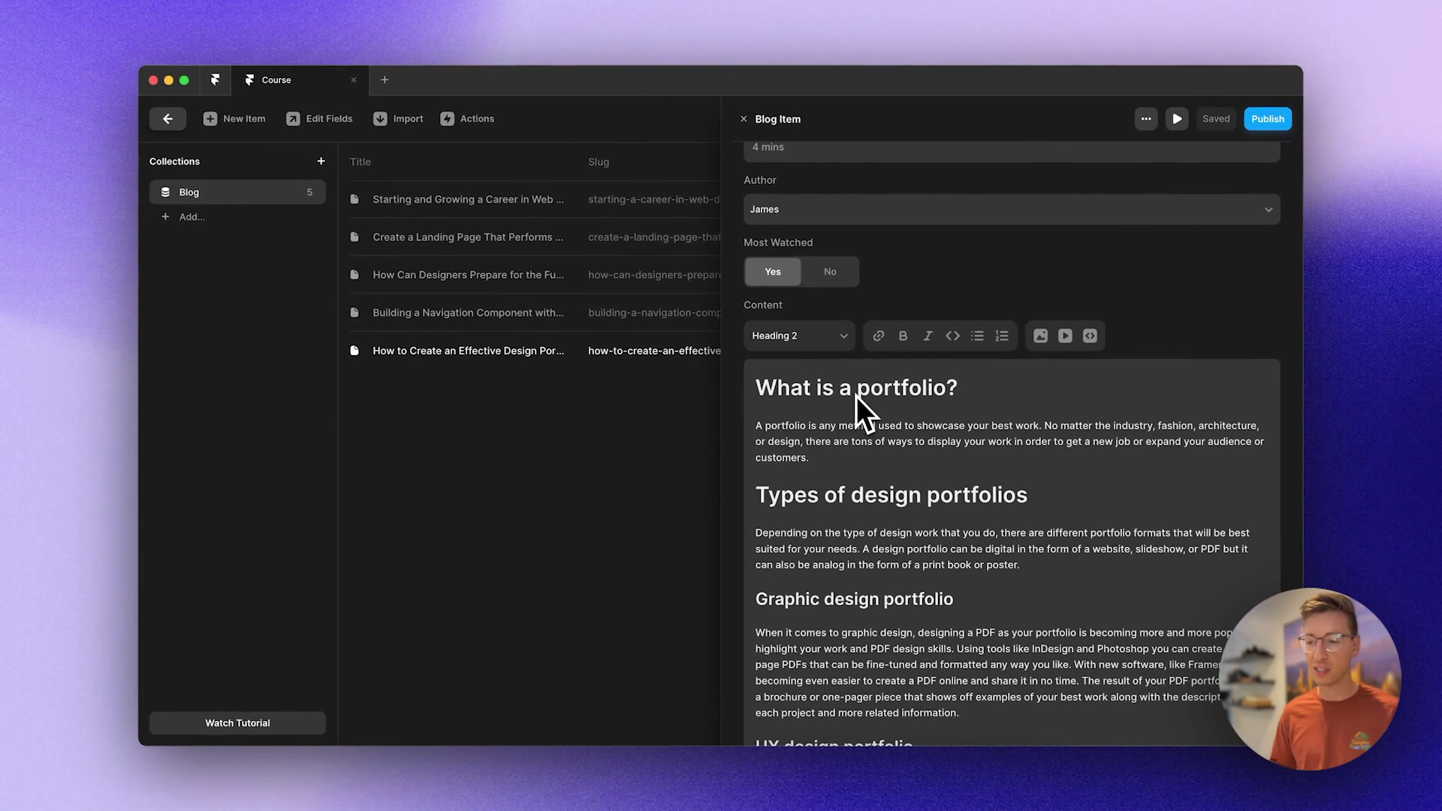
scroll(851, 400, "down", 5)
scroll(856, 395, "up", 15)
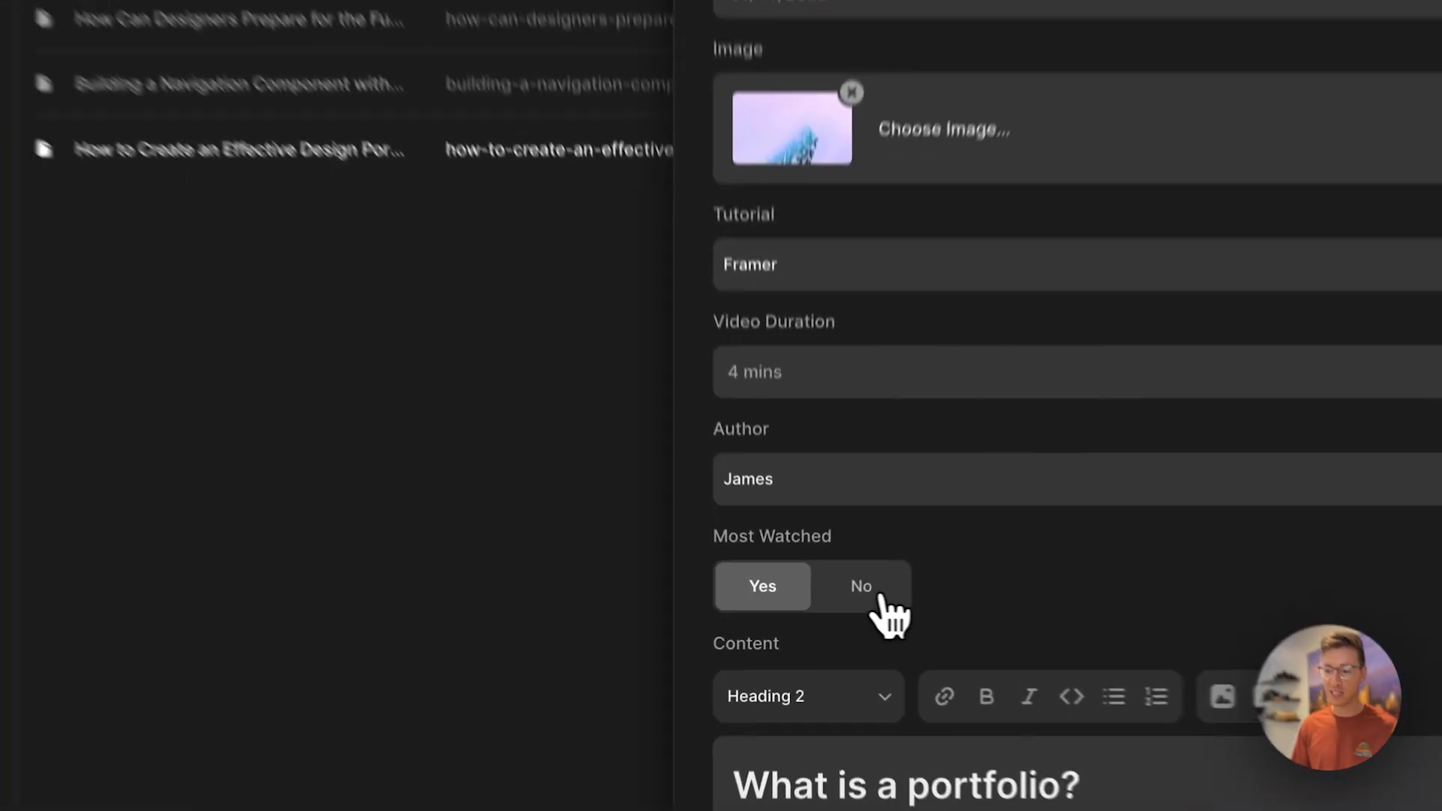
left_click(830, 605)
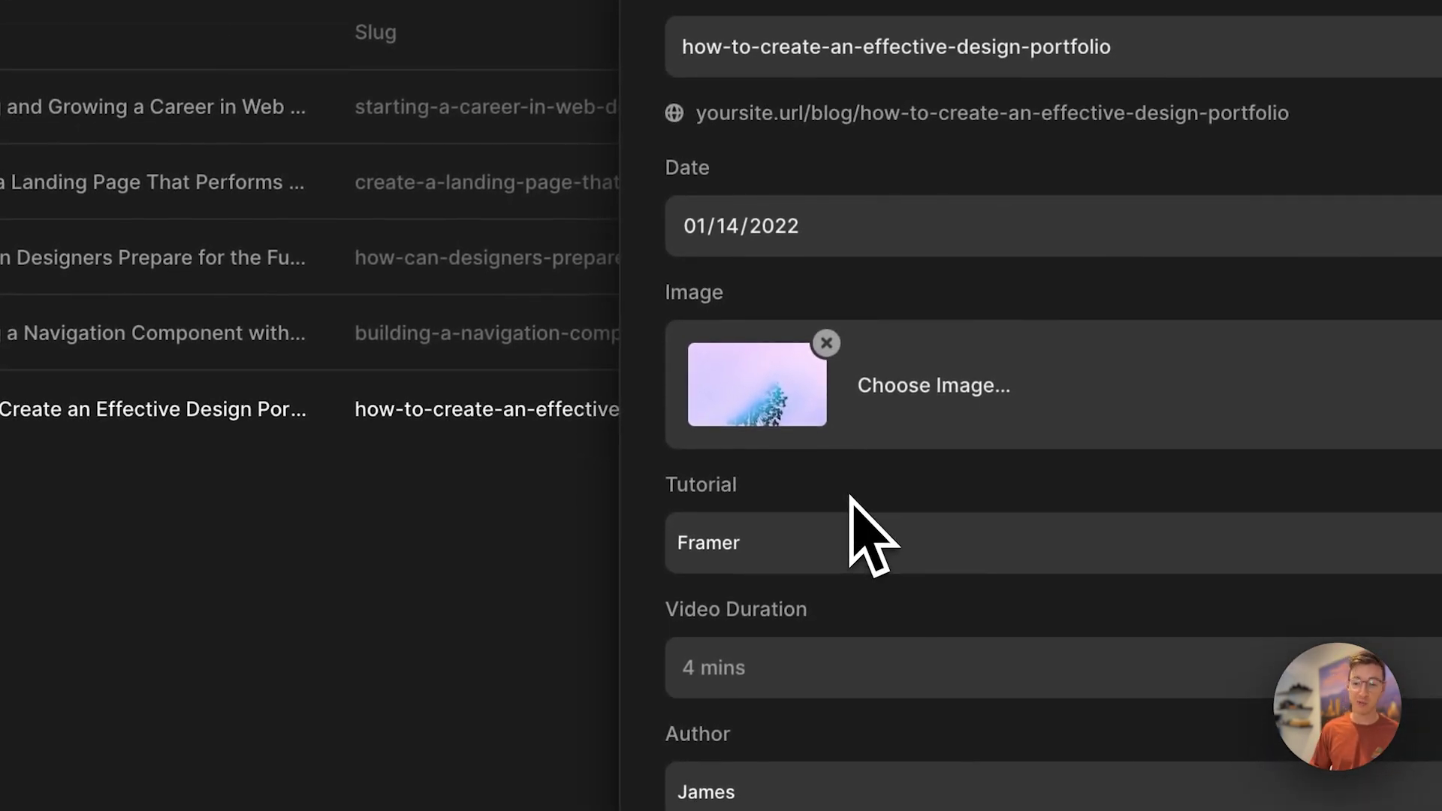
left_click(399, 593)
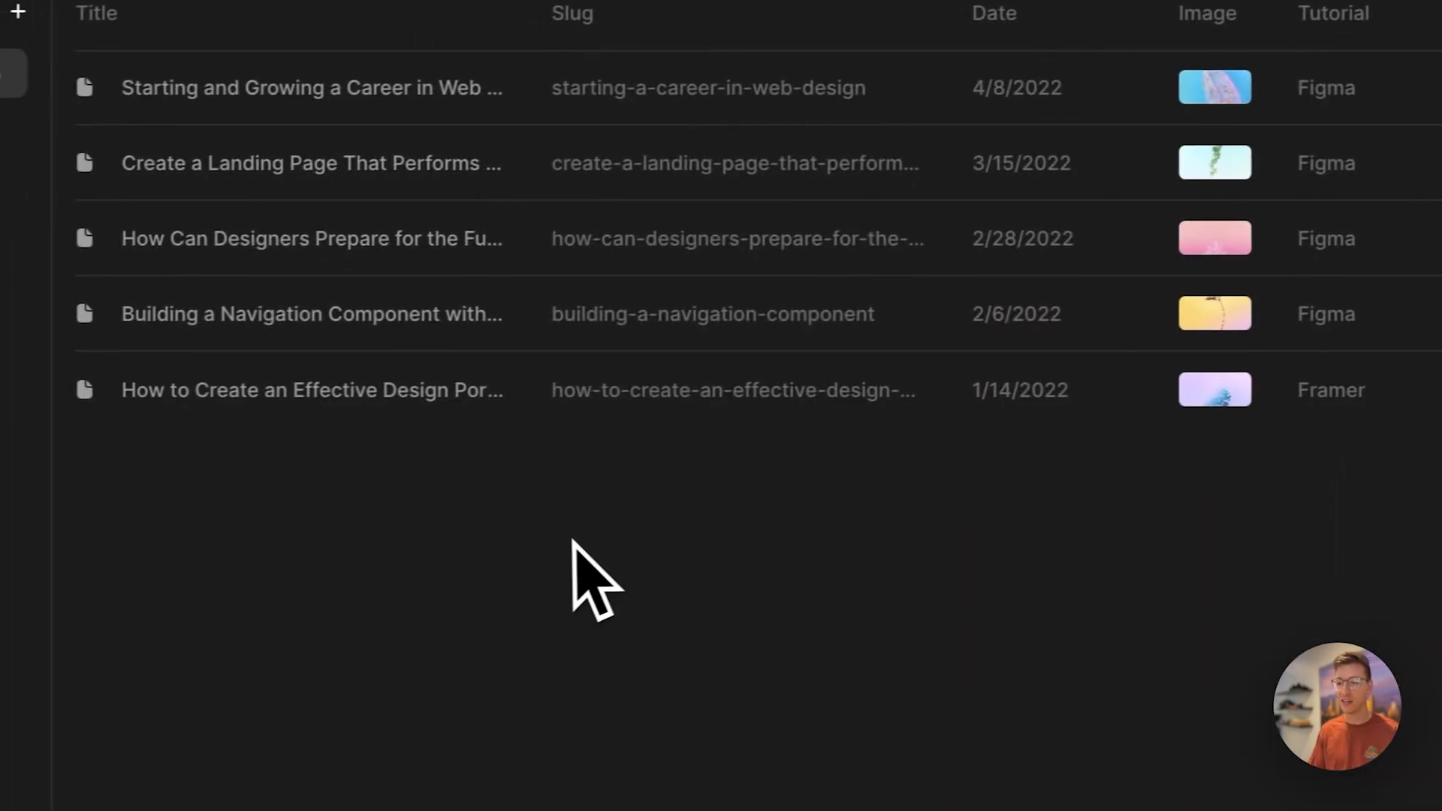
Change the future-designers post to a Framer tutorial by Mark and return to the canvas
left_click(421, 260)
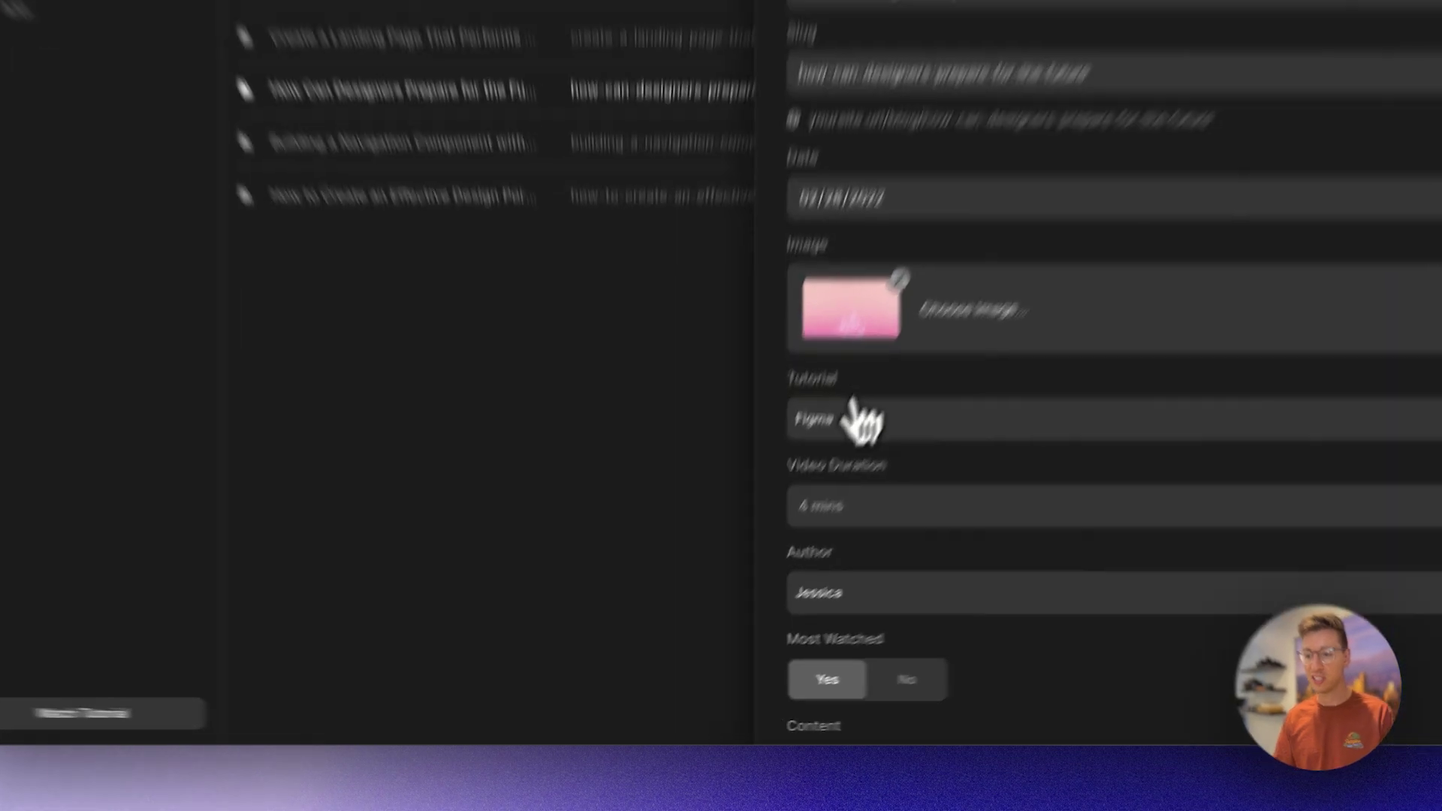
left_click(798, 509)
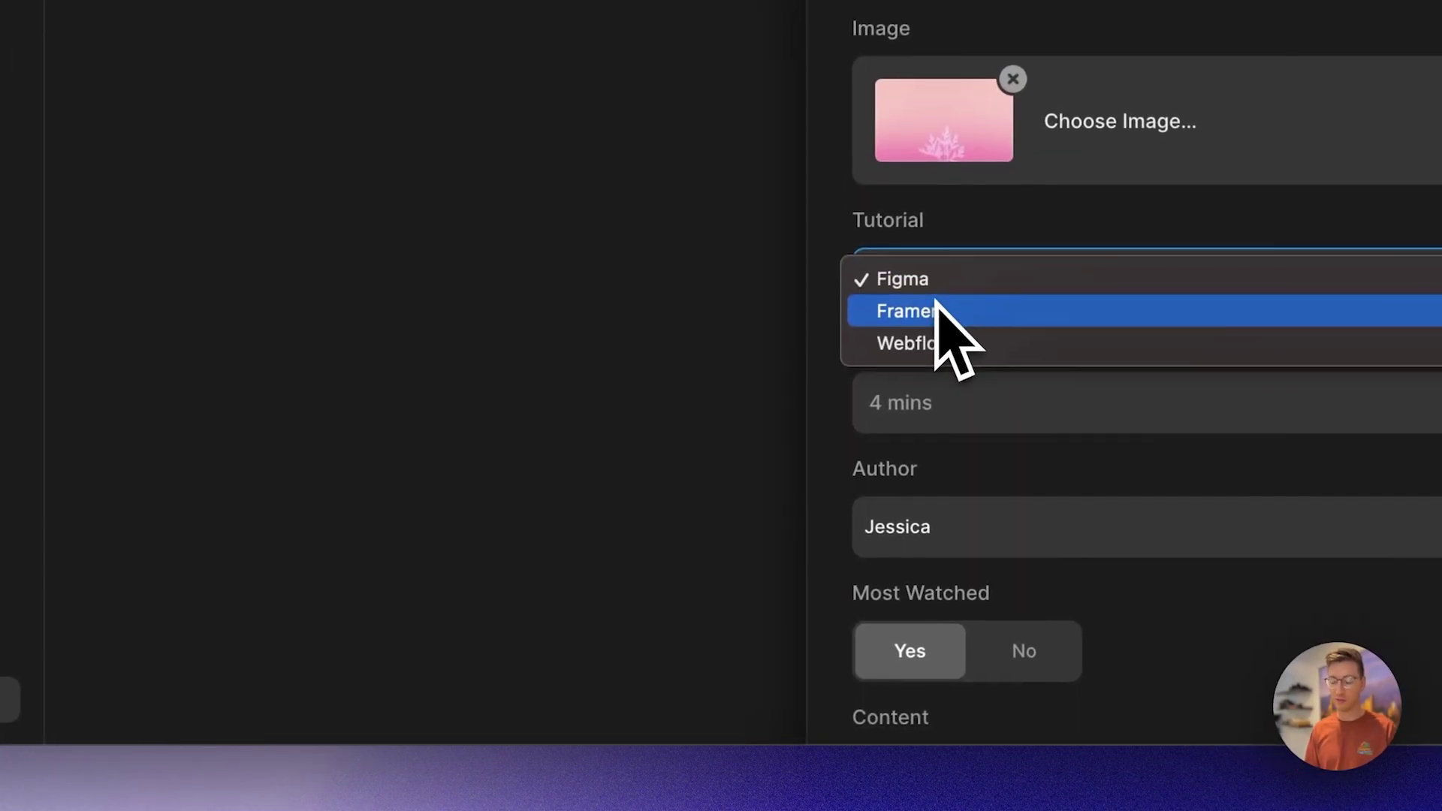
left_click(935, 310)
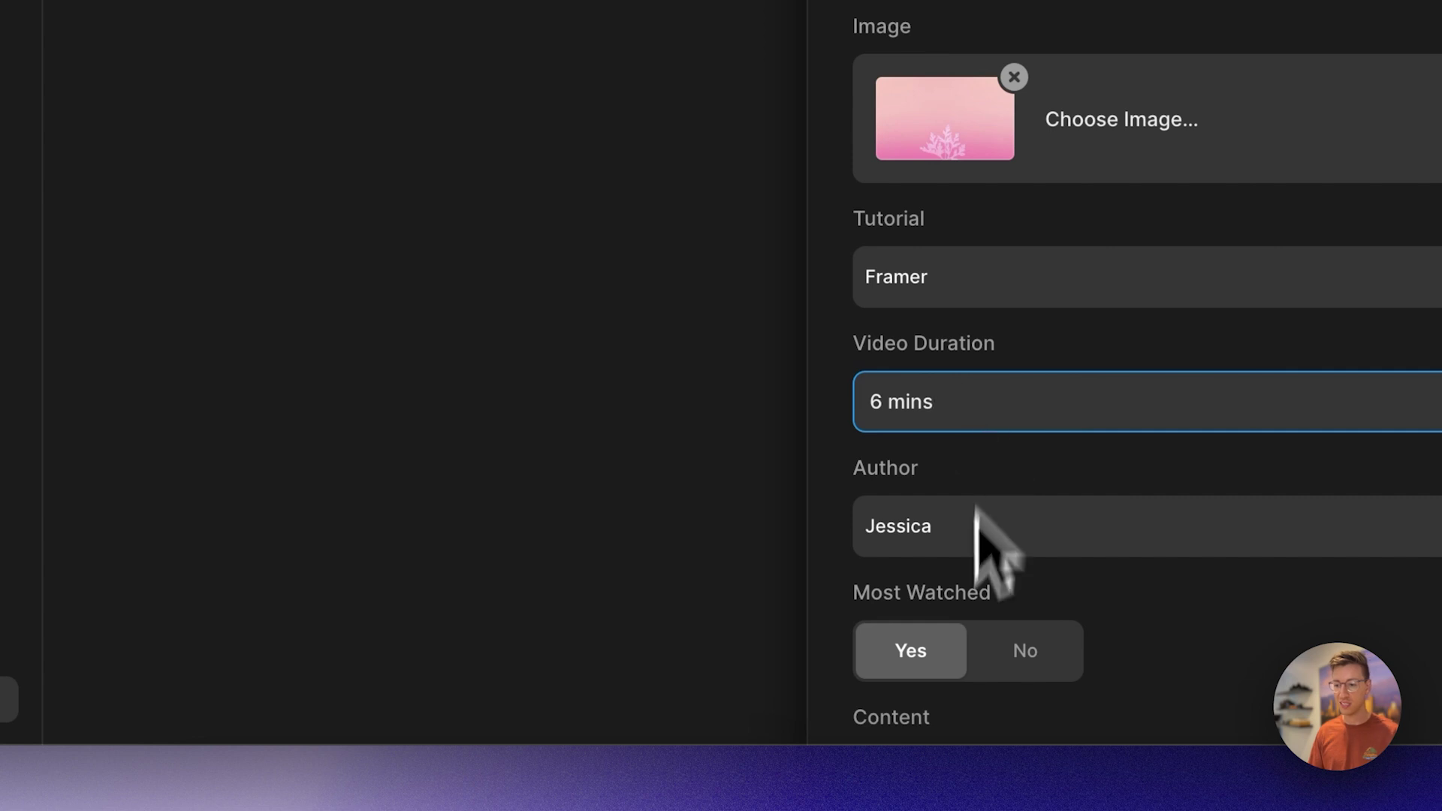
left_click(967, 548)
left_click(950, 589)
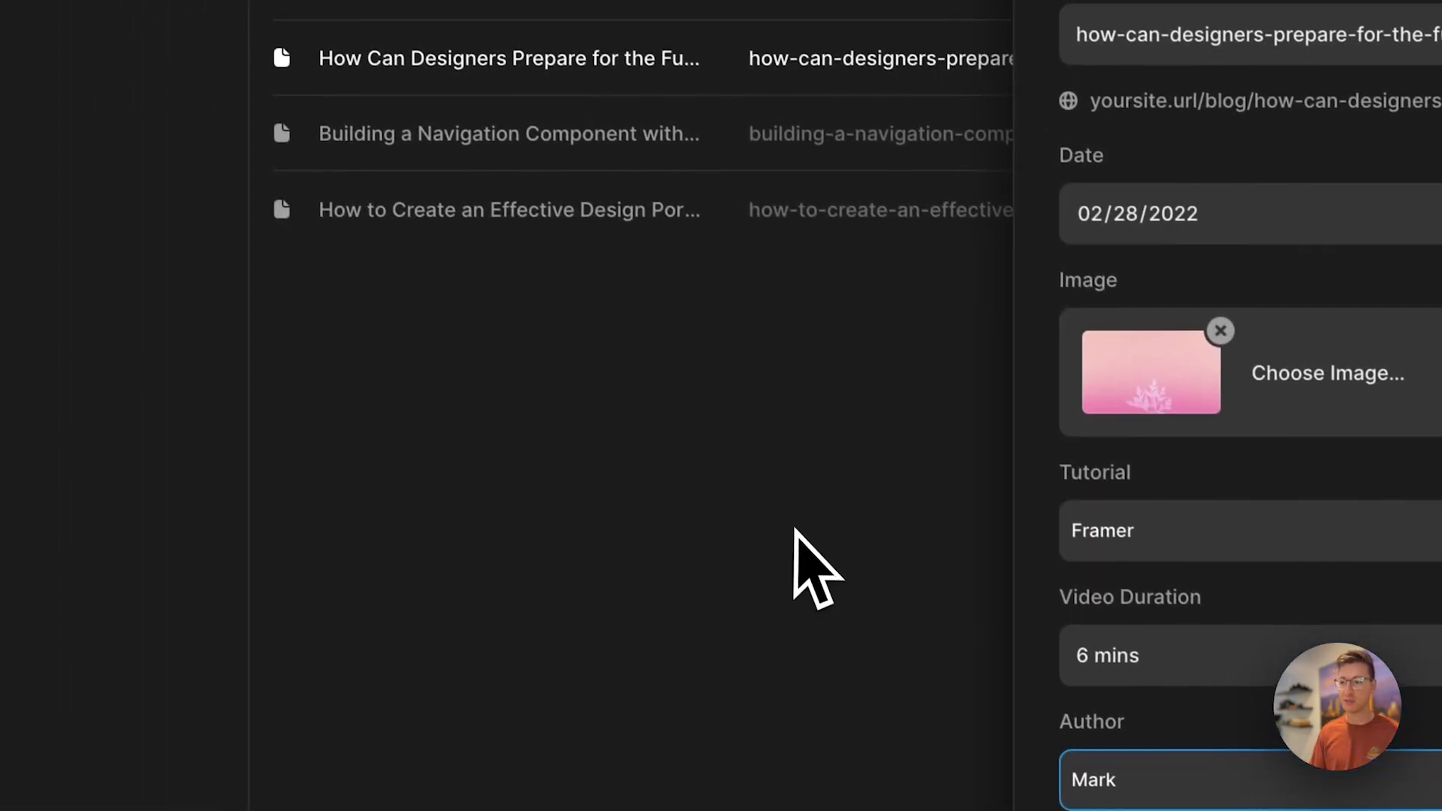
left_click(136, 124)
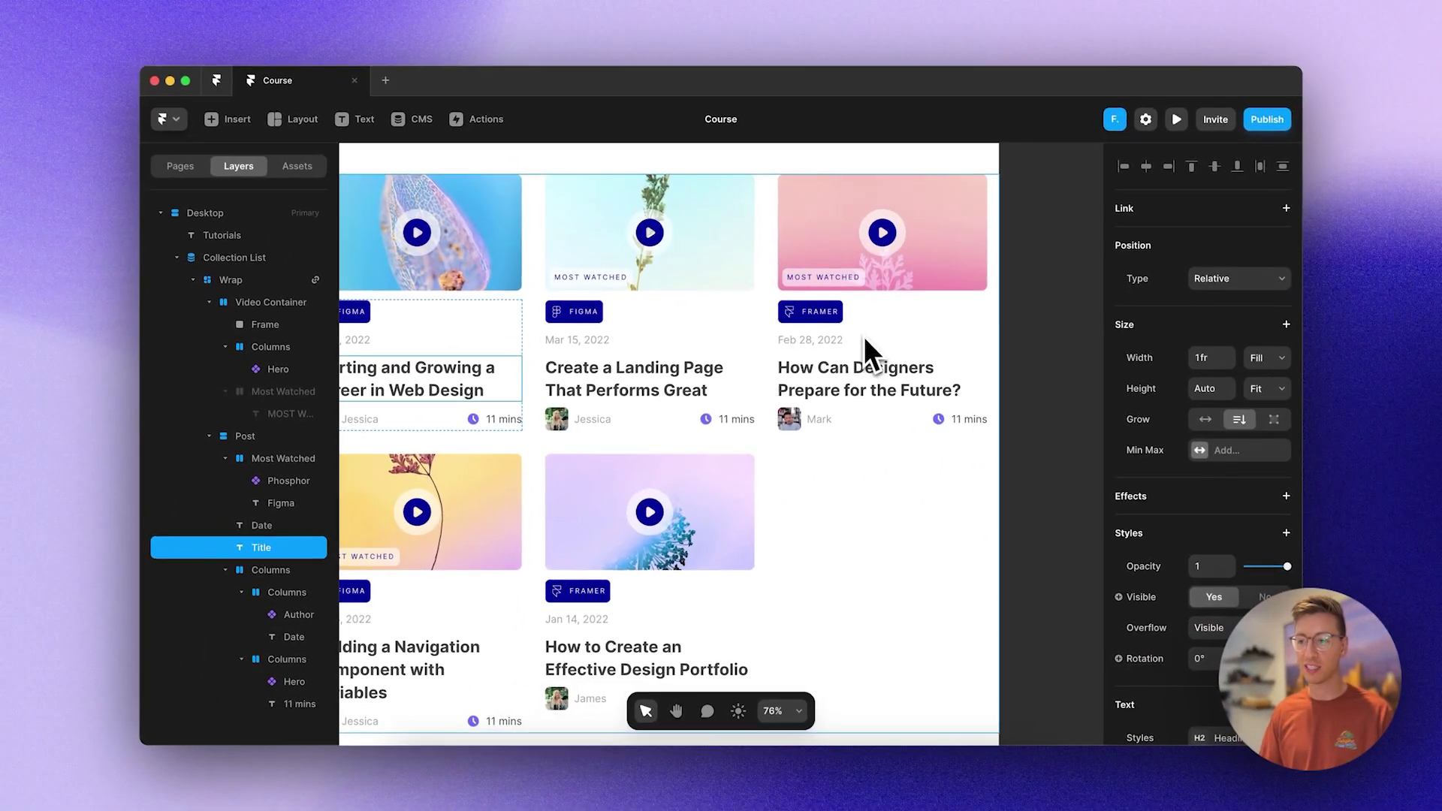
scroll(865, 338, "up", 3)
scroll(863, 334, "up", 3)
scroll(863, 334, "right", 1)
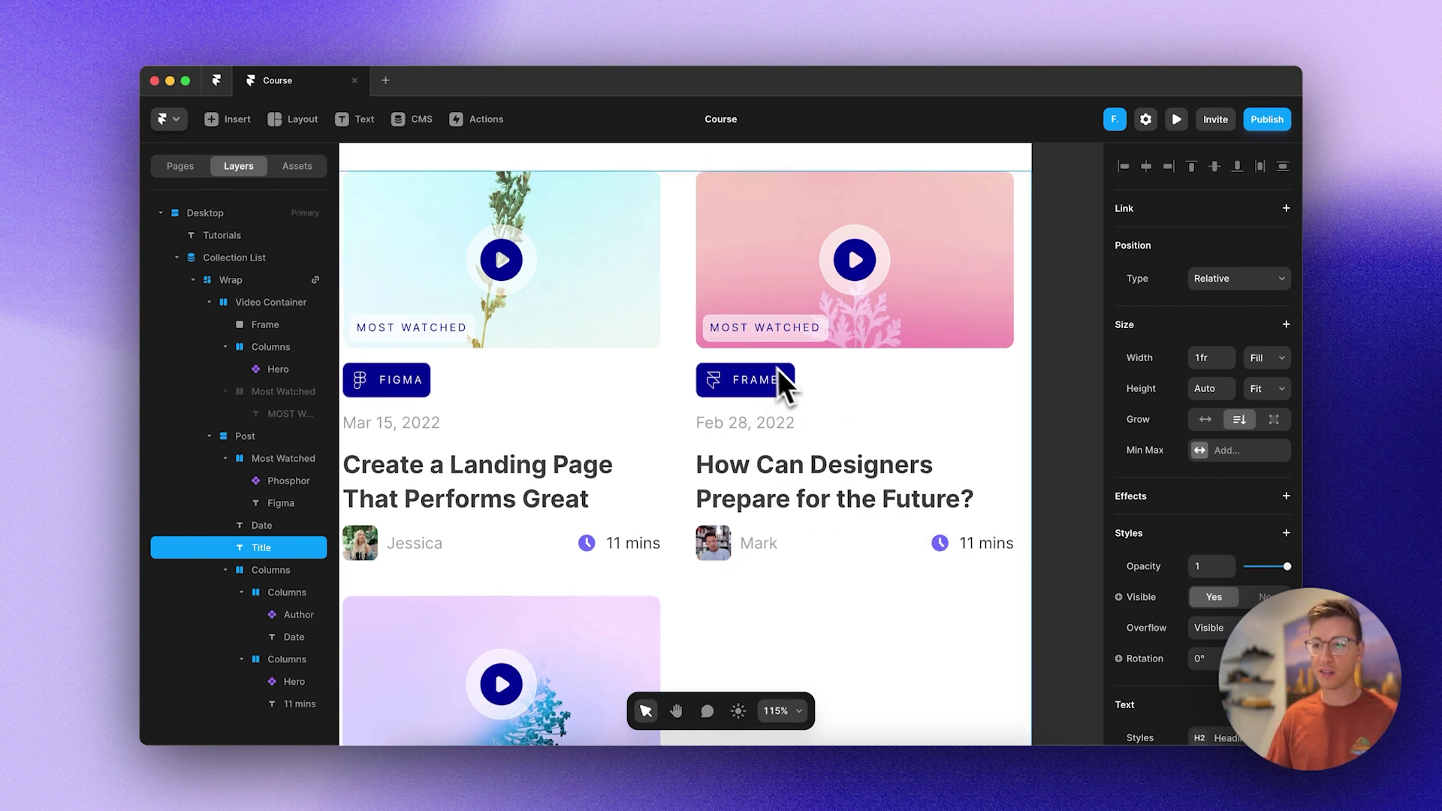
scroll(751, 385, "down", 5)
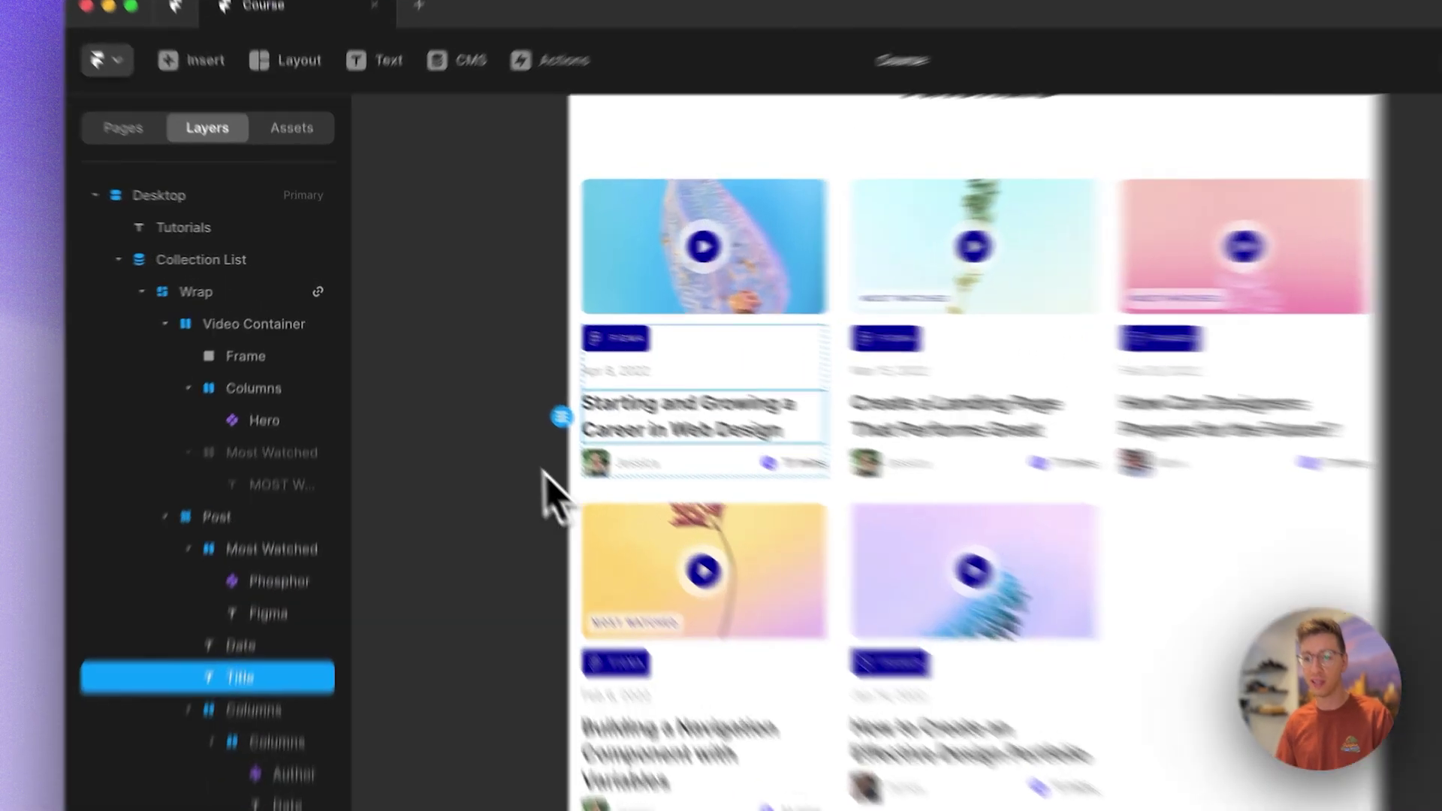
scroll(680, 556, "up", 3)
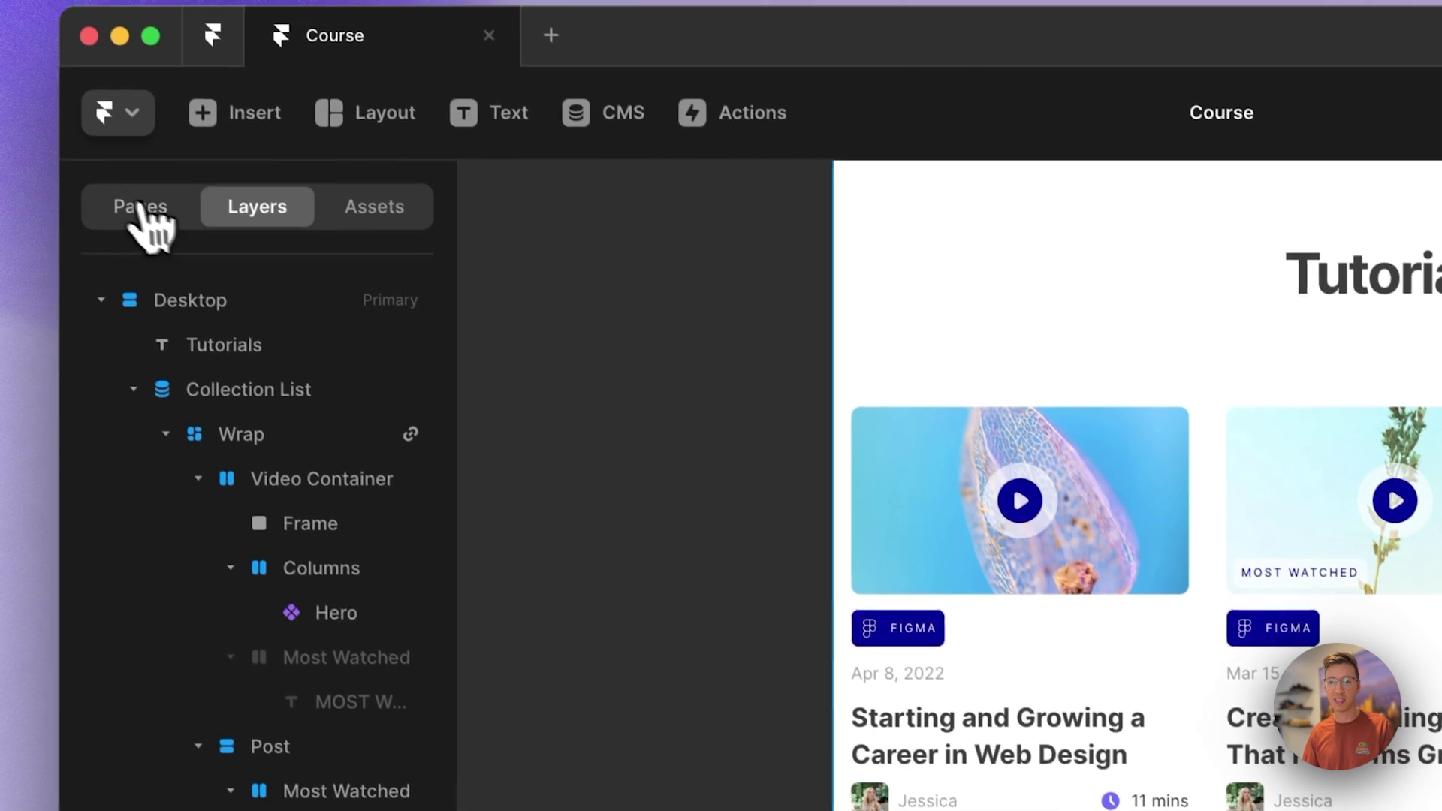
left_click(140, 211)
Open the CMS blog detail page from the Pages list
left_click(234, 589)
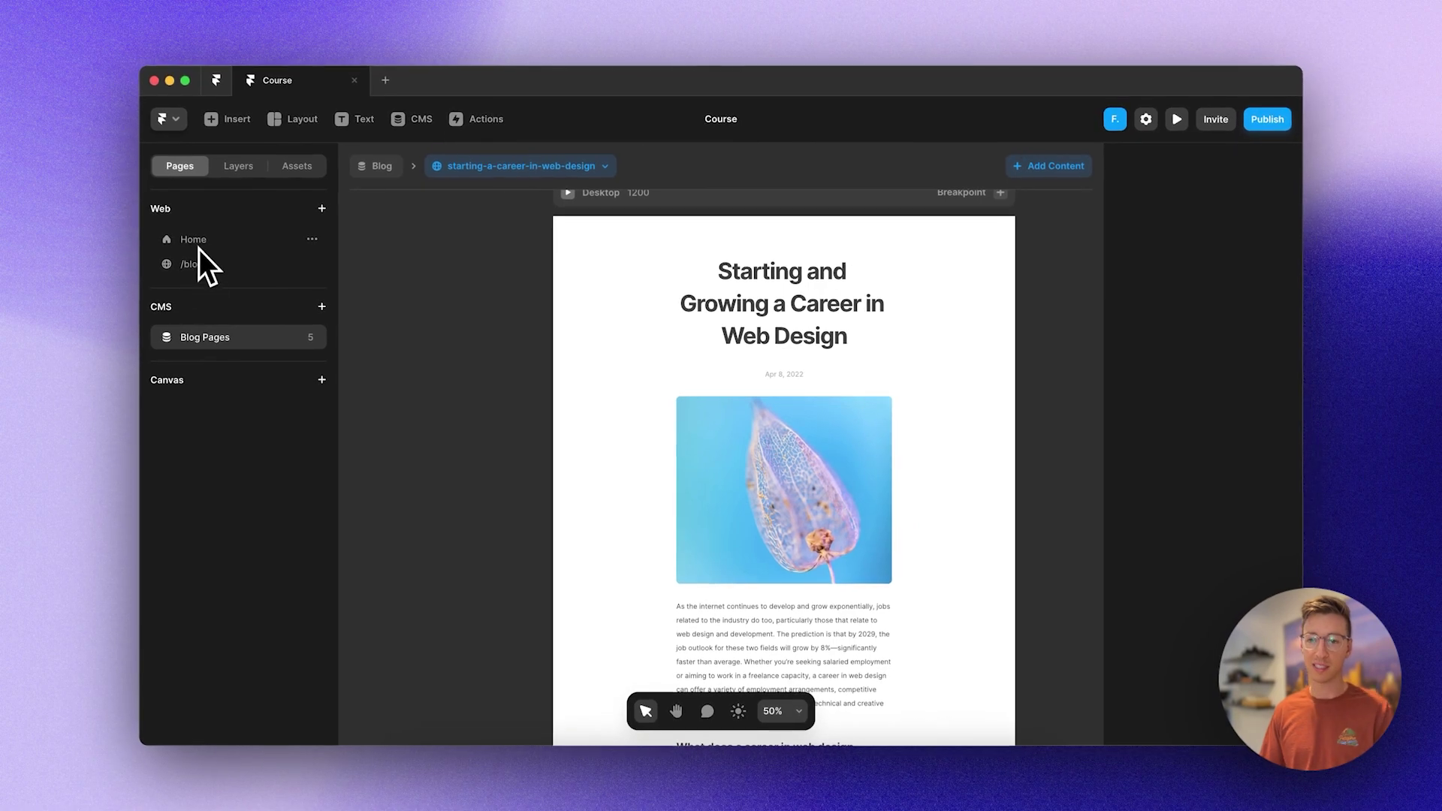
left_click(191, 263)
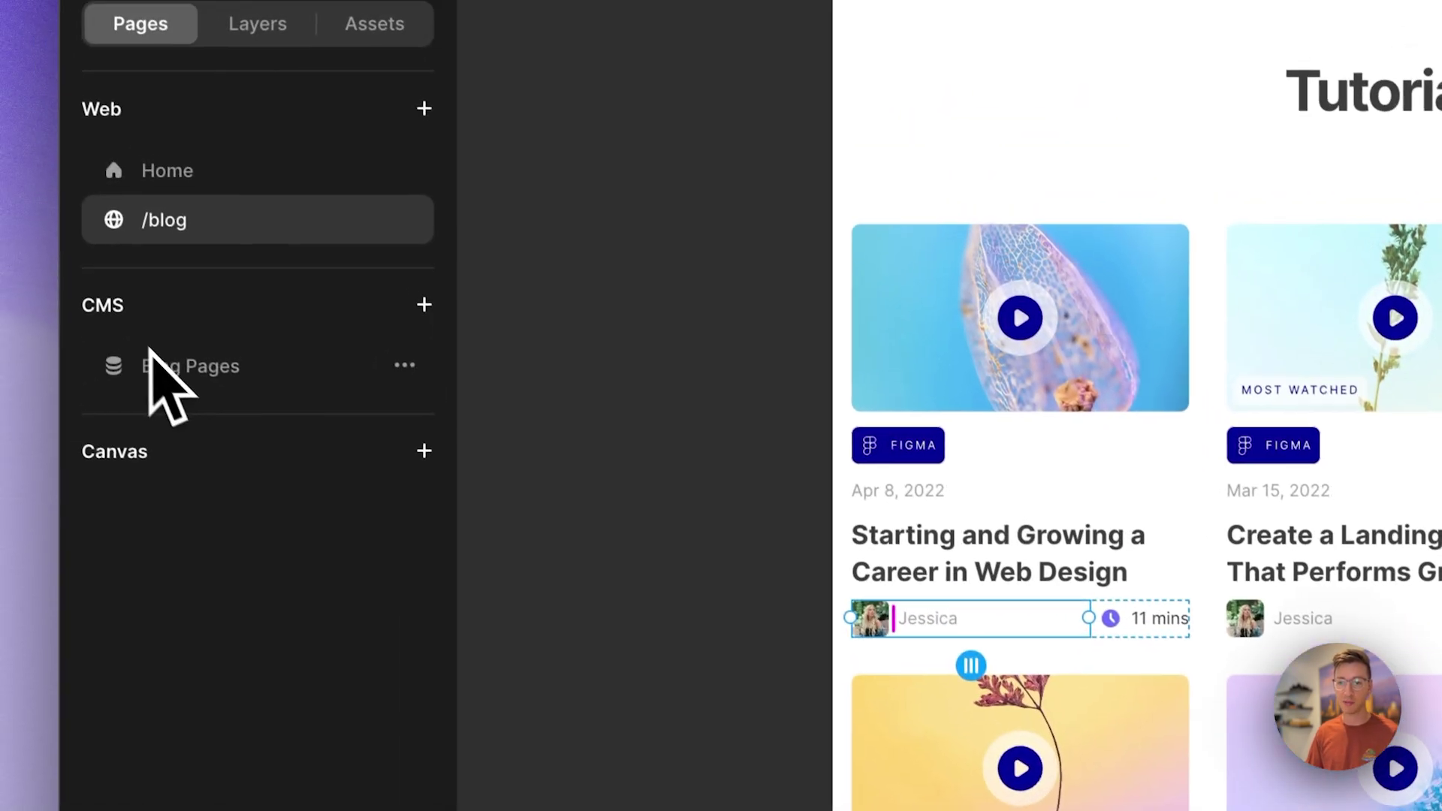
left_click(23, 143)
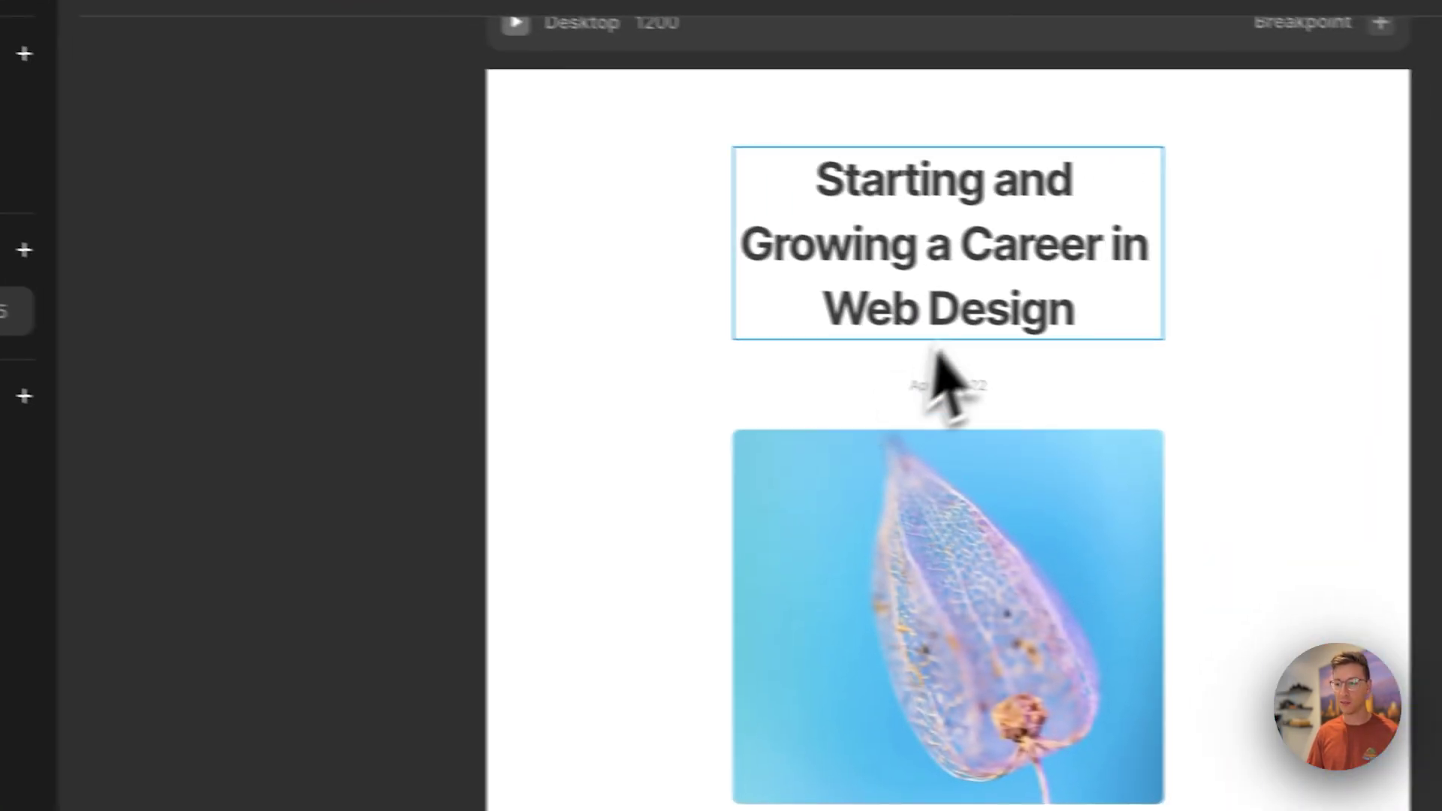
scroll(912, 322, "down", 10)
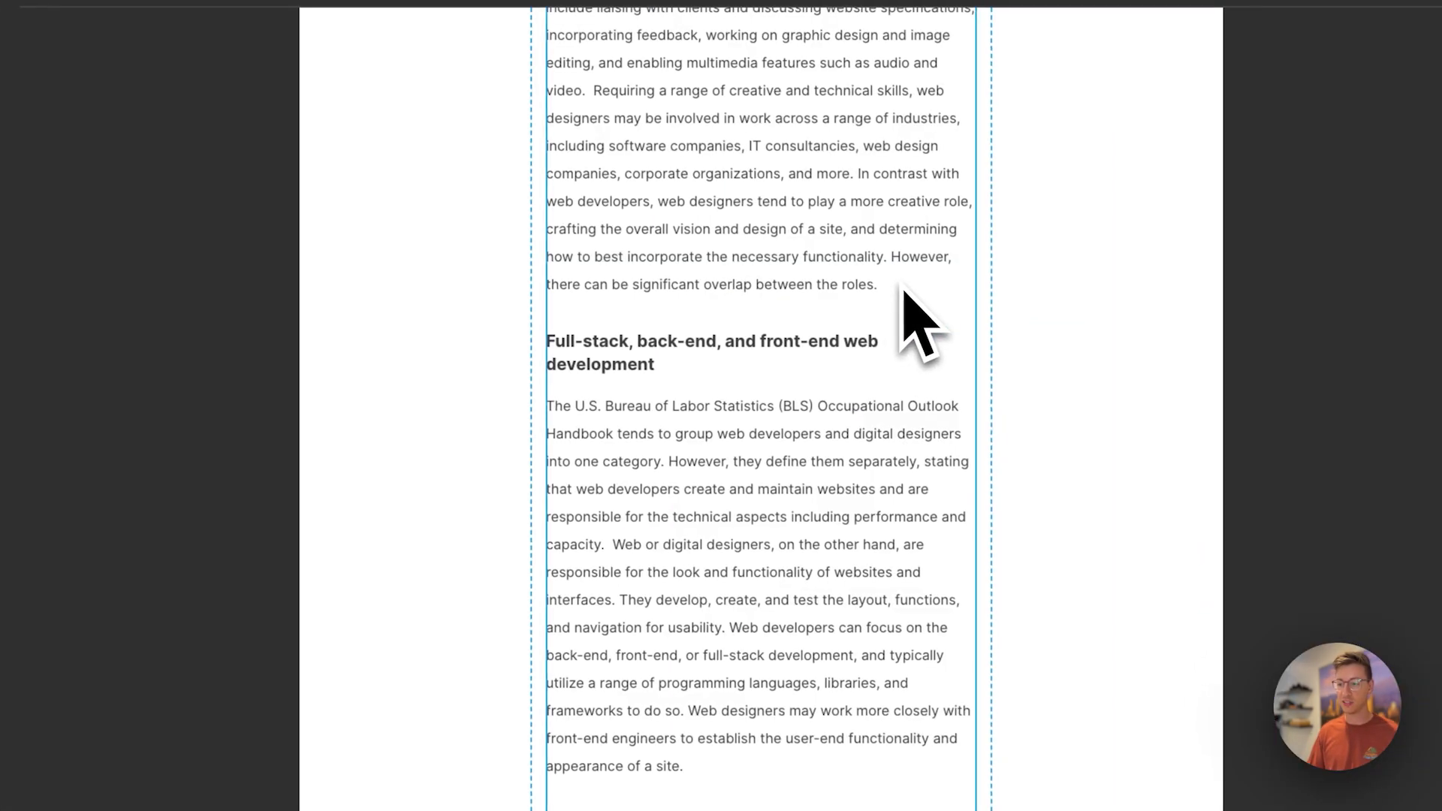
scroll(869, 348, "up", 15)
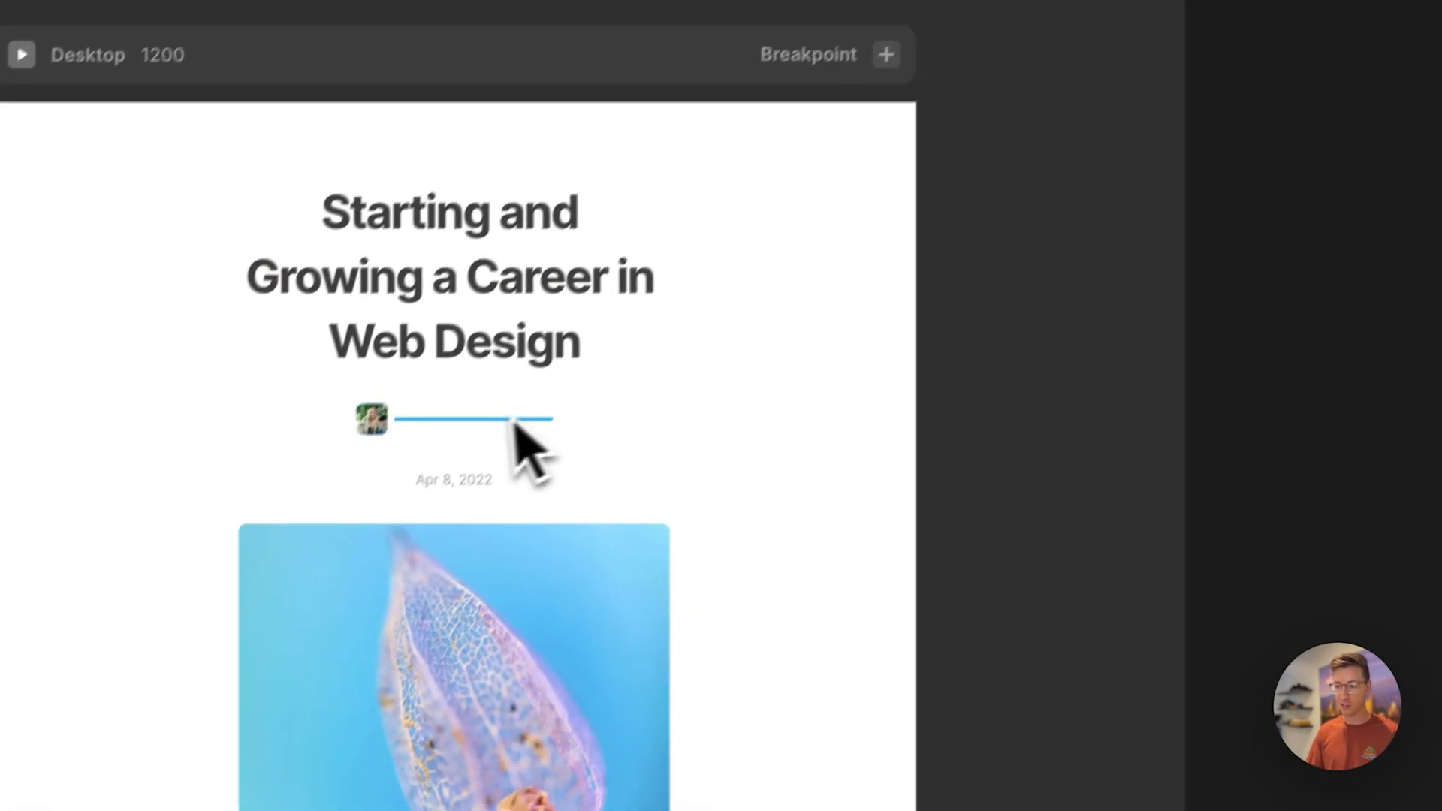
Bind the author row's text to the CMS Author field so it shows Jessica
left_click(517, 425)
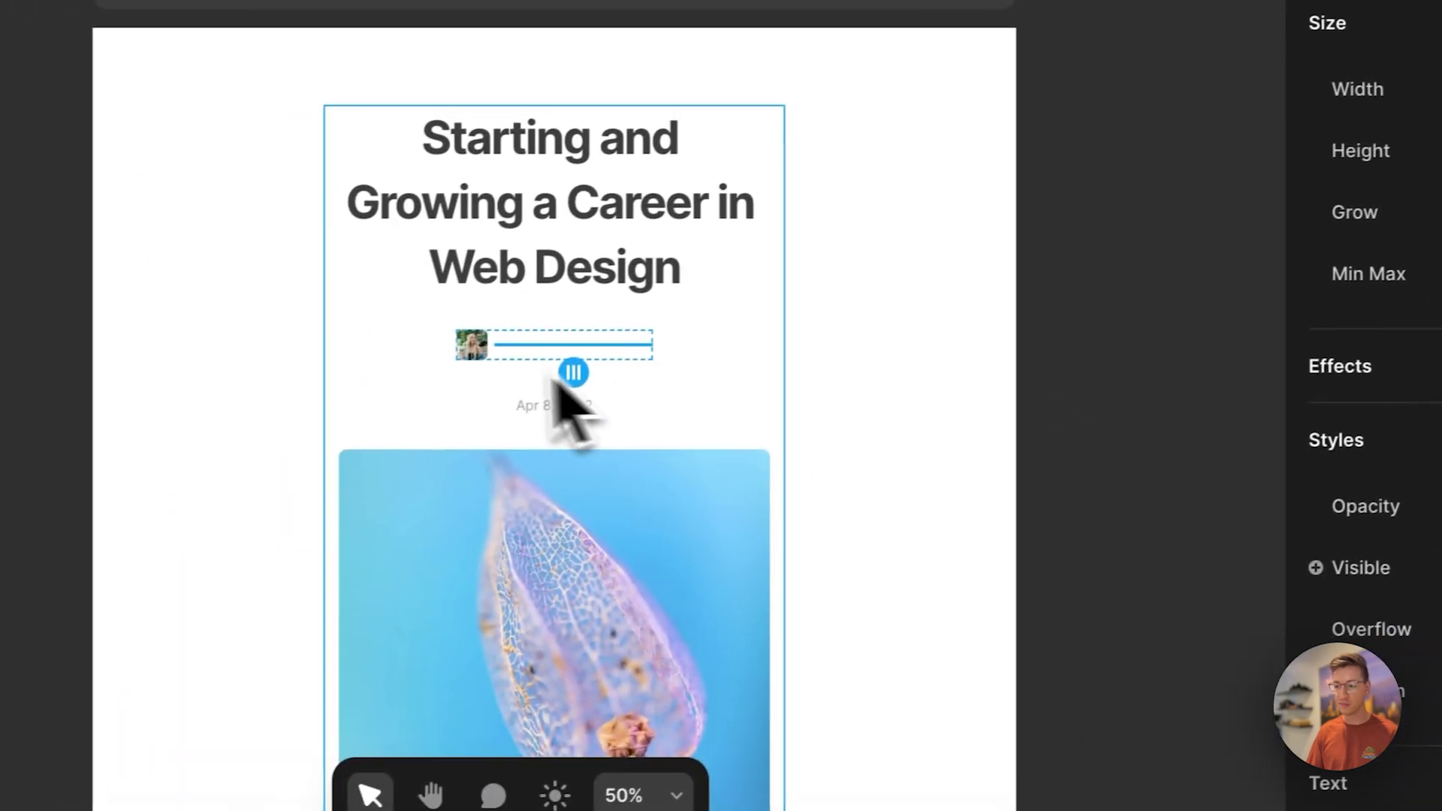
scroll(400, 440, "up", 5)
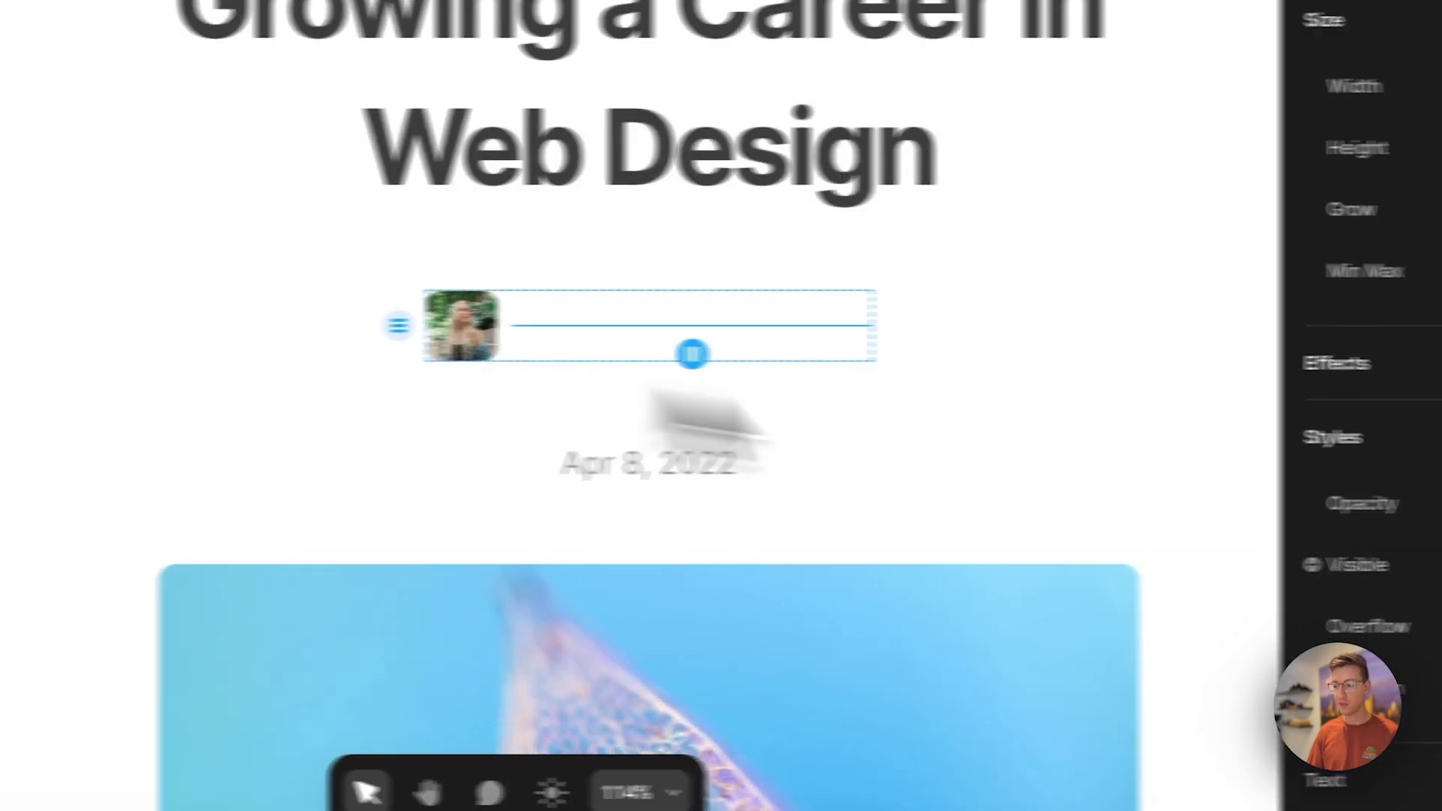
scroll(1427, 526, "down", 8)
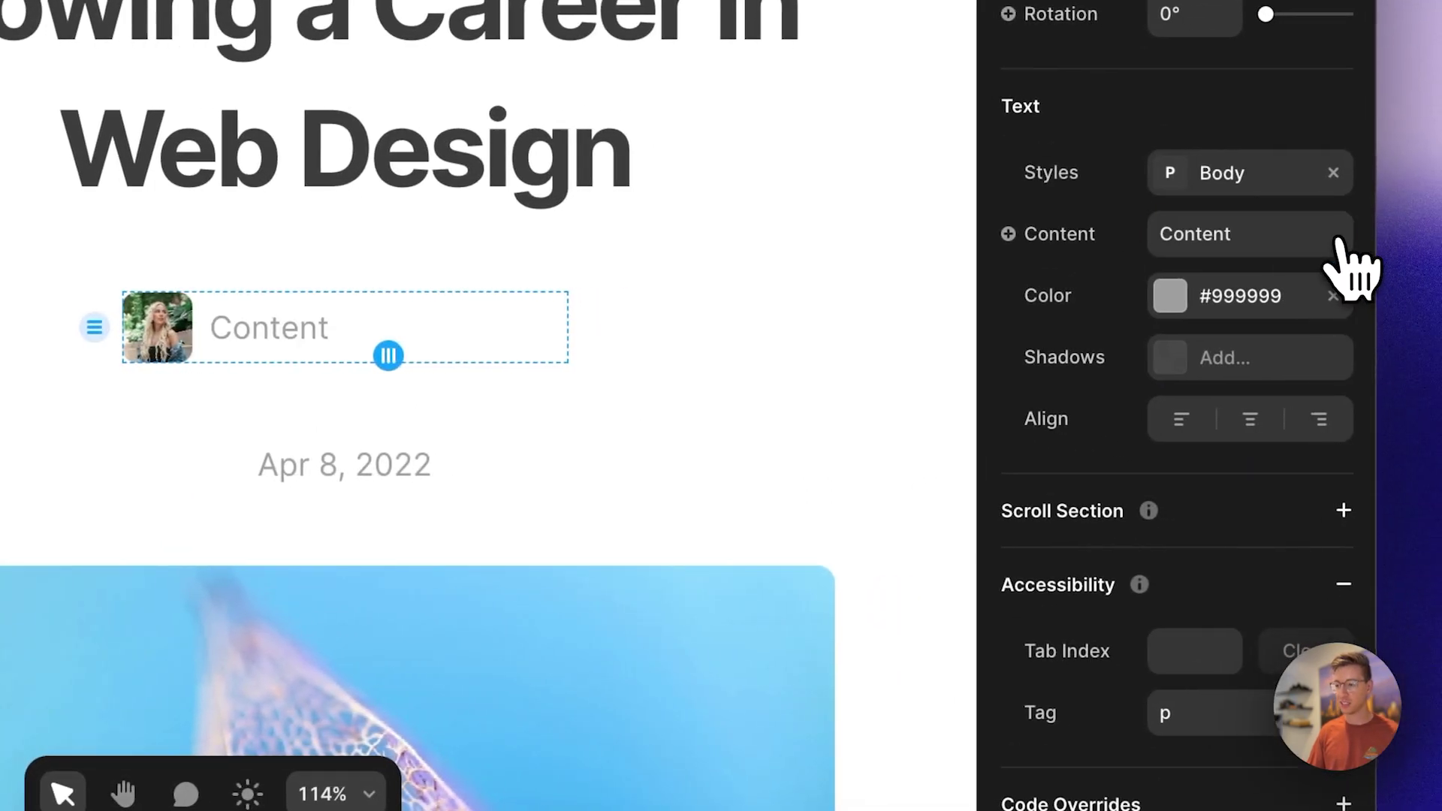
mouse_move(1081, 277)
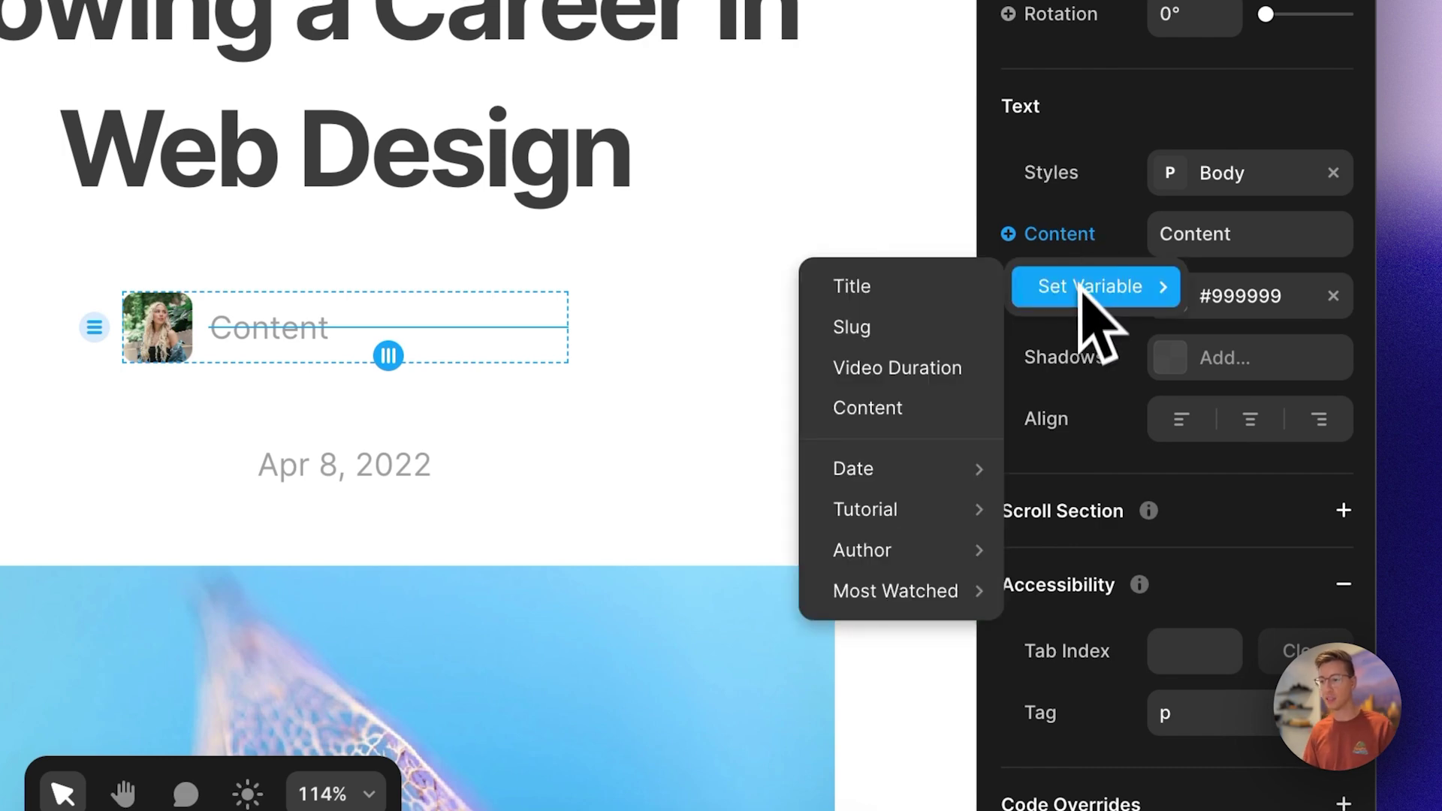
mouse_move(883, 513)
mouse_move(876, 553)
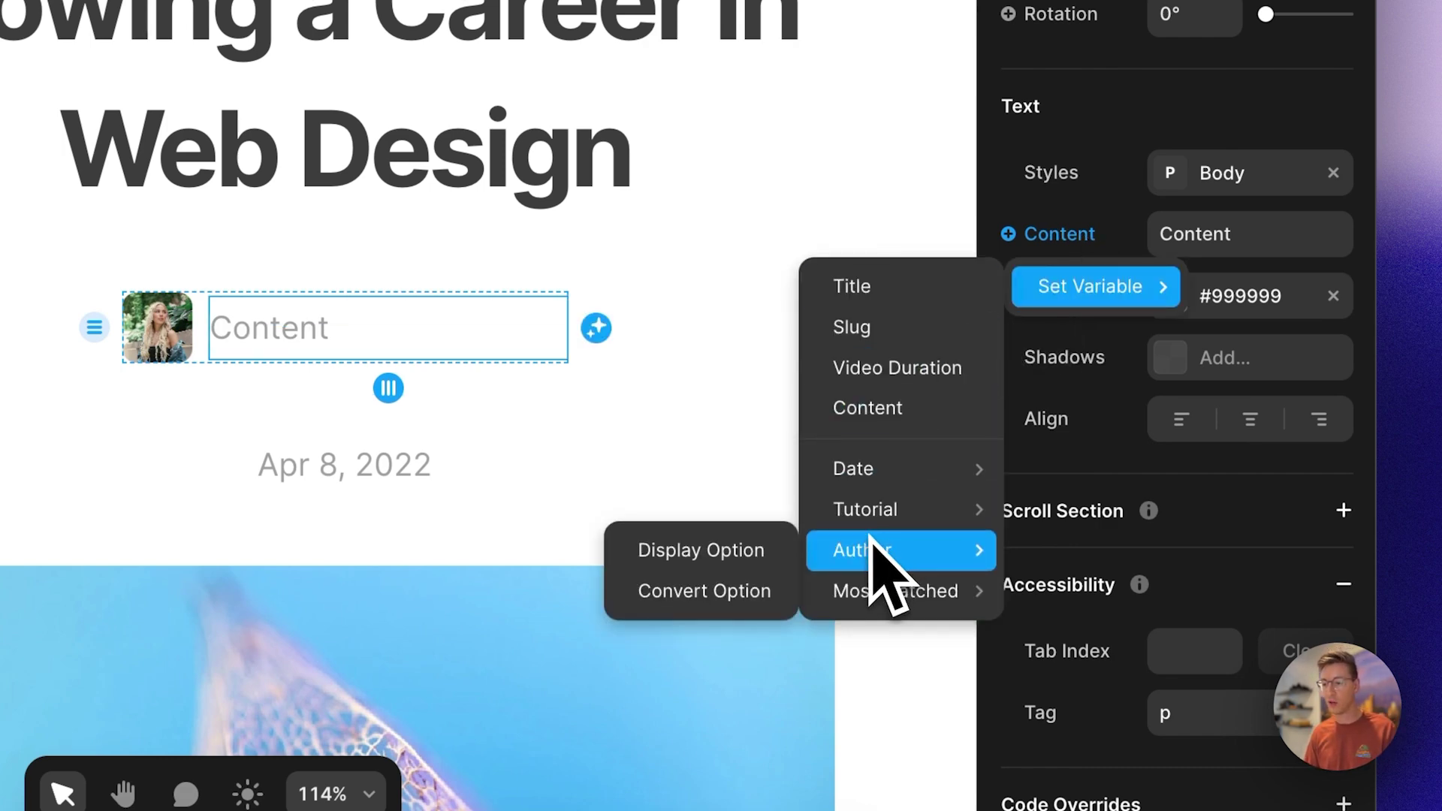
left_click(724, 511)
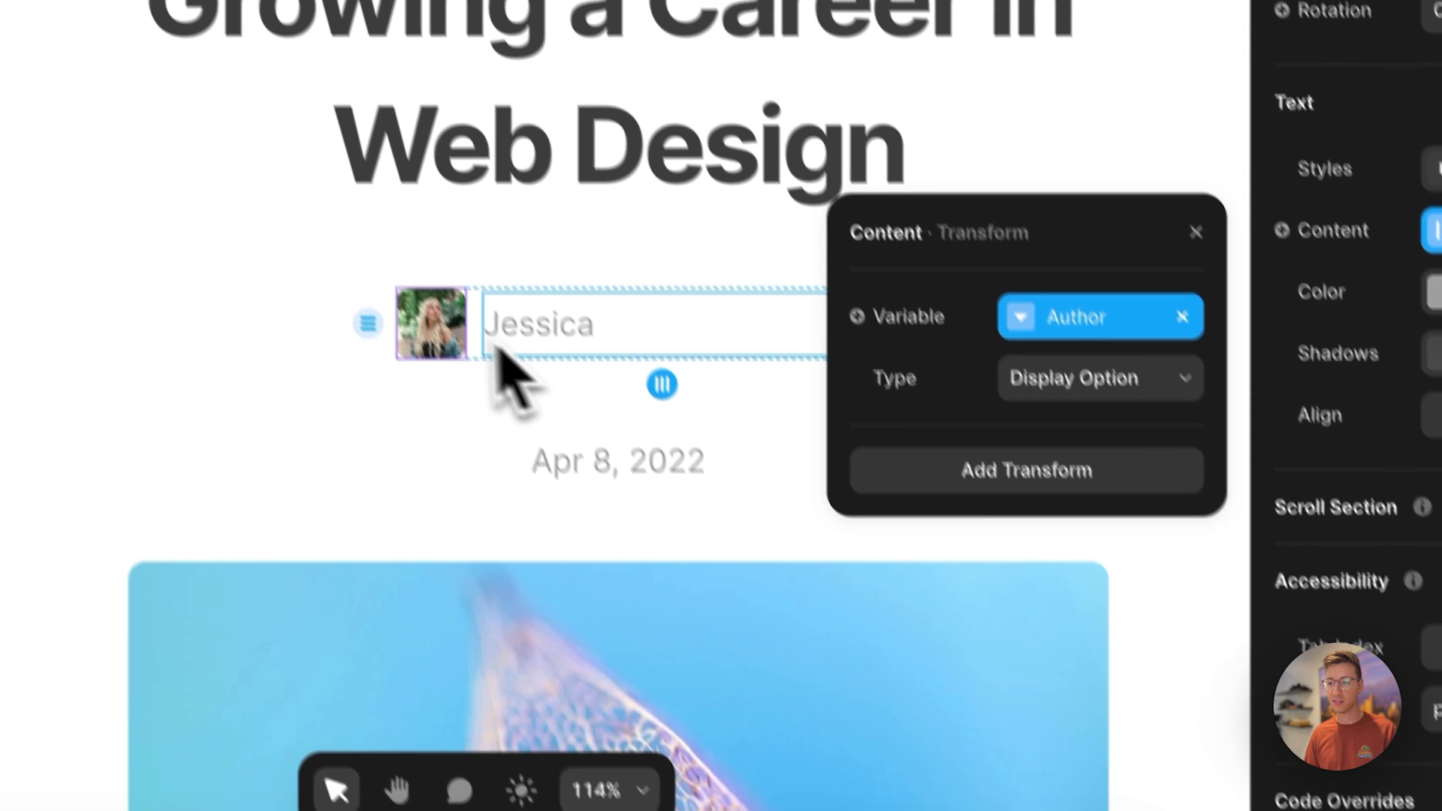
left_click(435, 315)
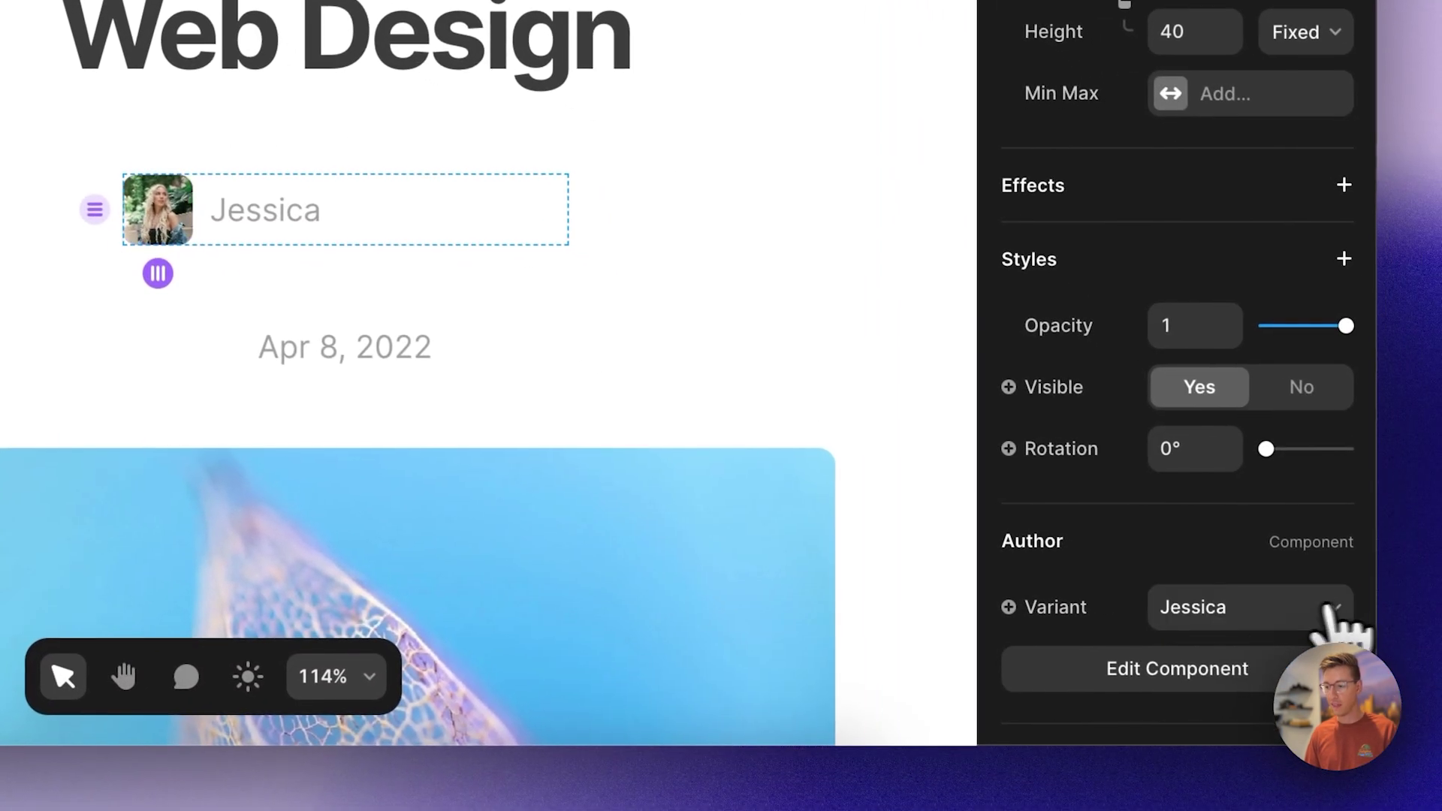
Bind the detail-page avatar's variant to the CMS Author field using Convert Option
left_click(1060, 610)
mouse_move(1037, 659)
mouse_move(955, 624)
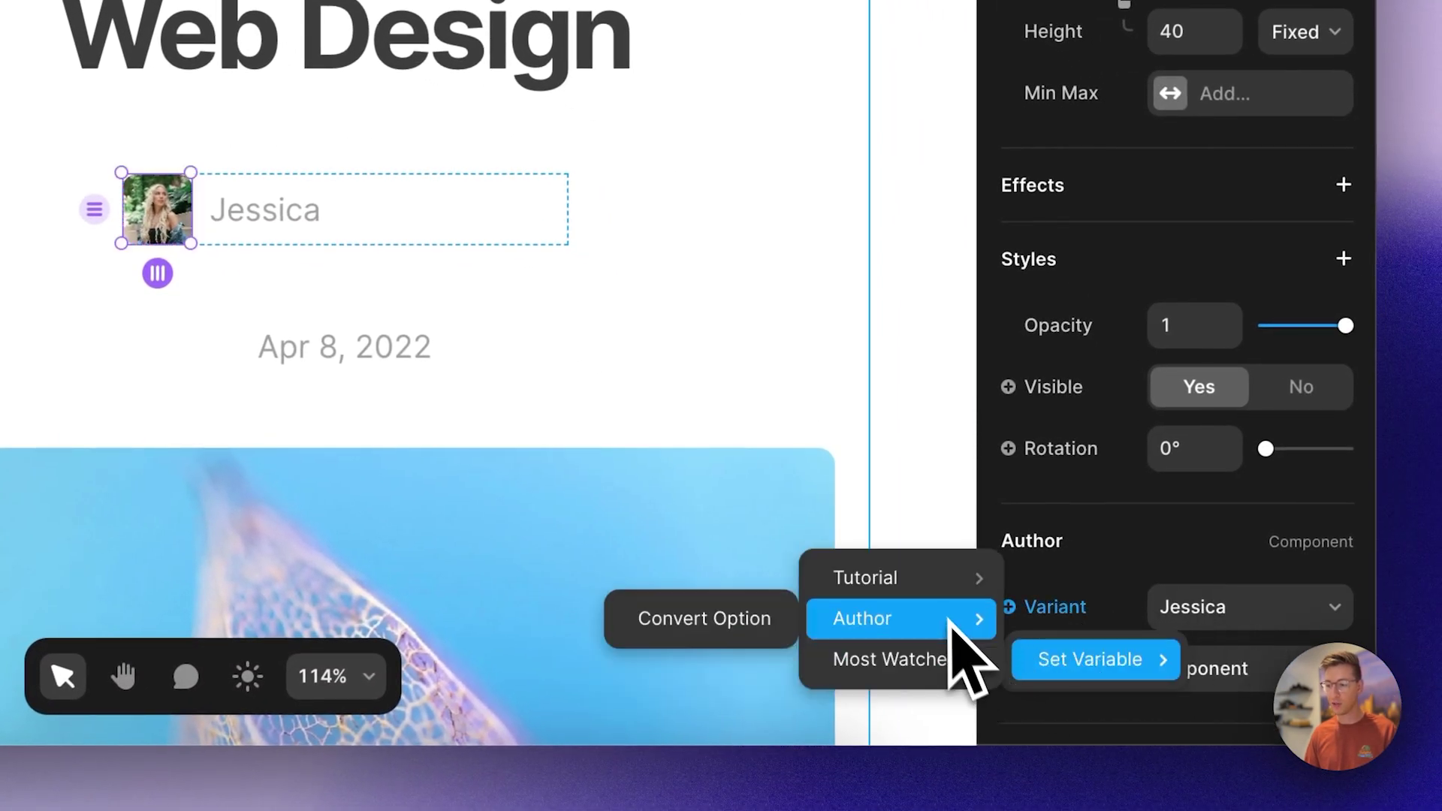
left_click(695, 622)
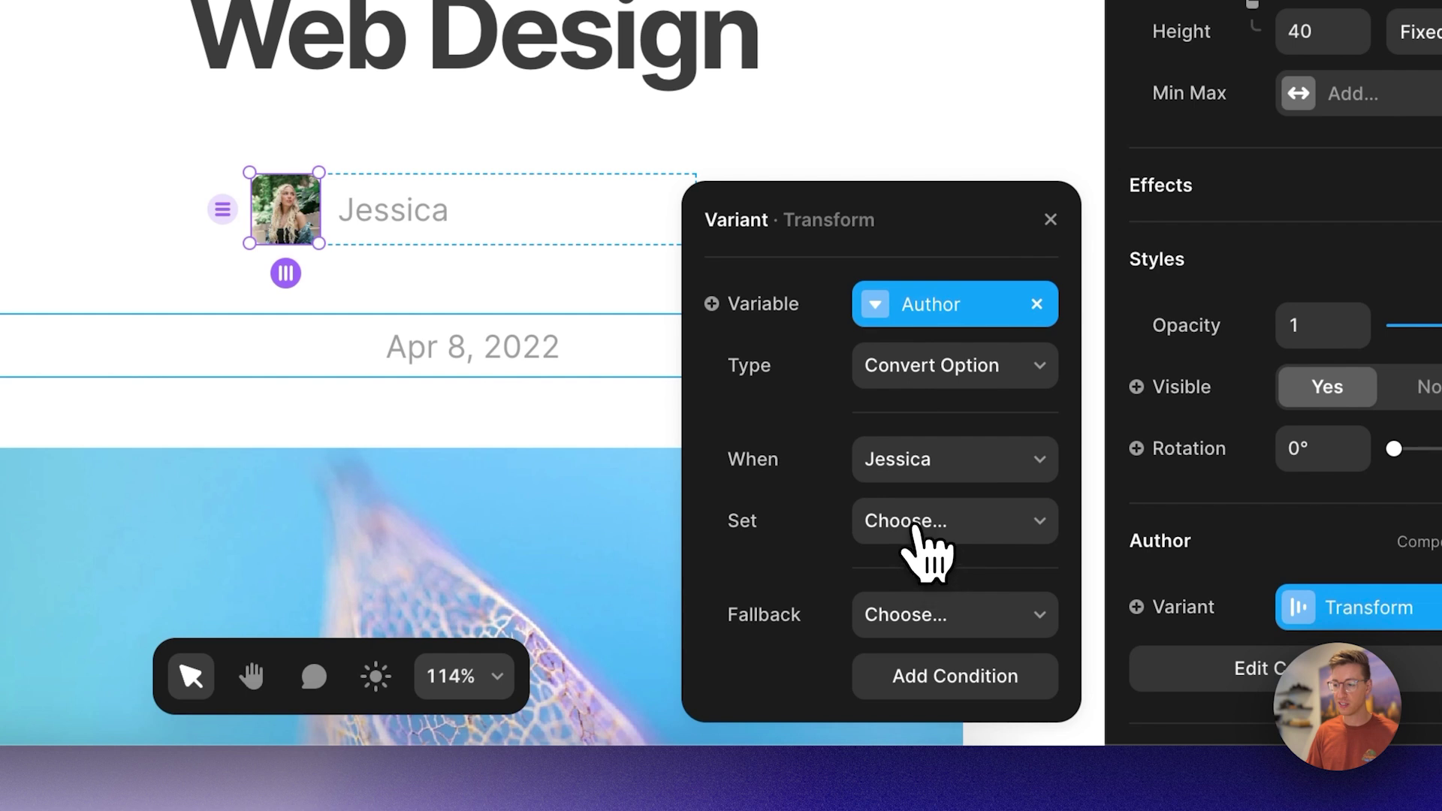
Map Jessica, James and Mark each to their matching avatar variant
left_click(925, 526)
left_click(926, 556)
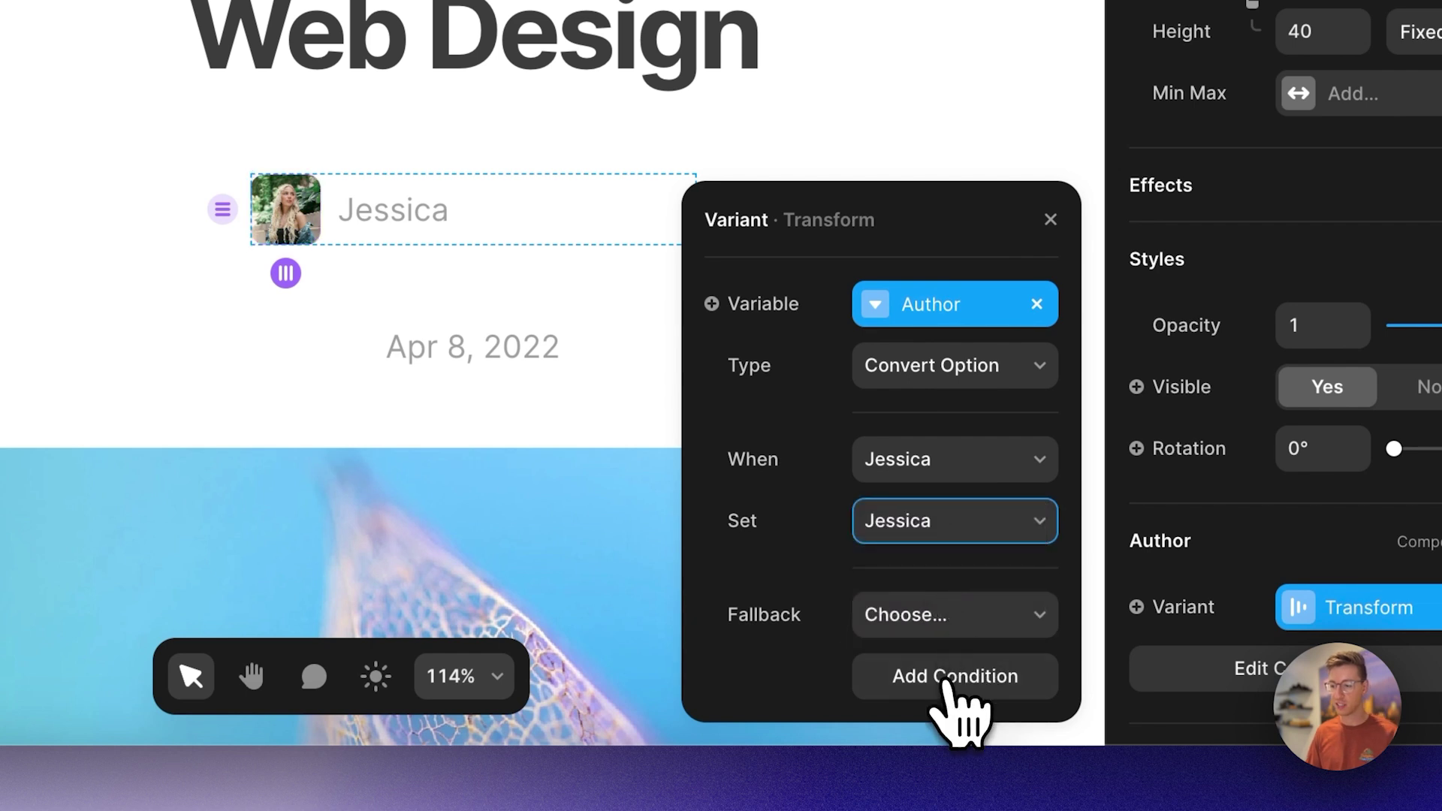
left_click(948, 680)
left_click(941, 514)
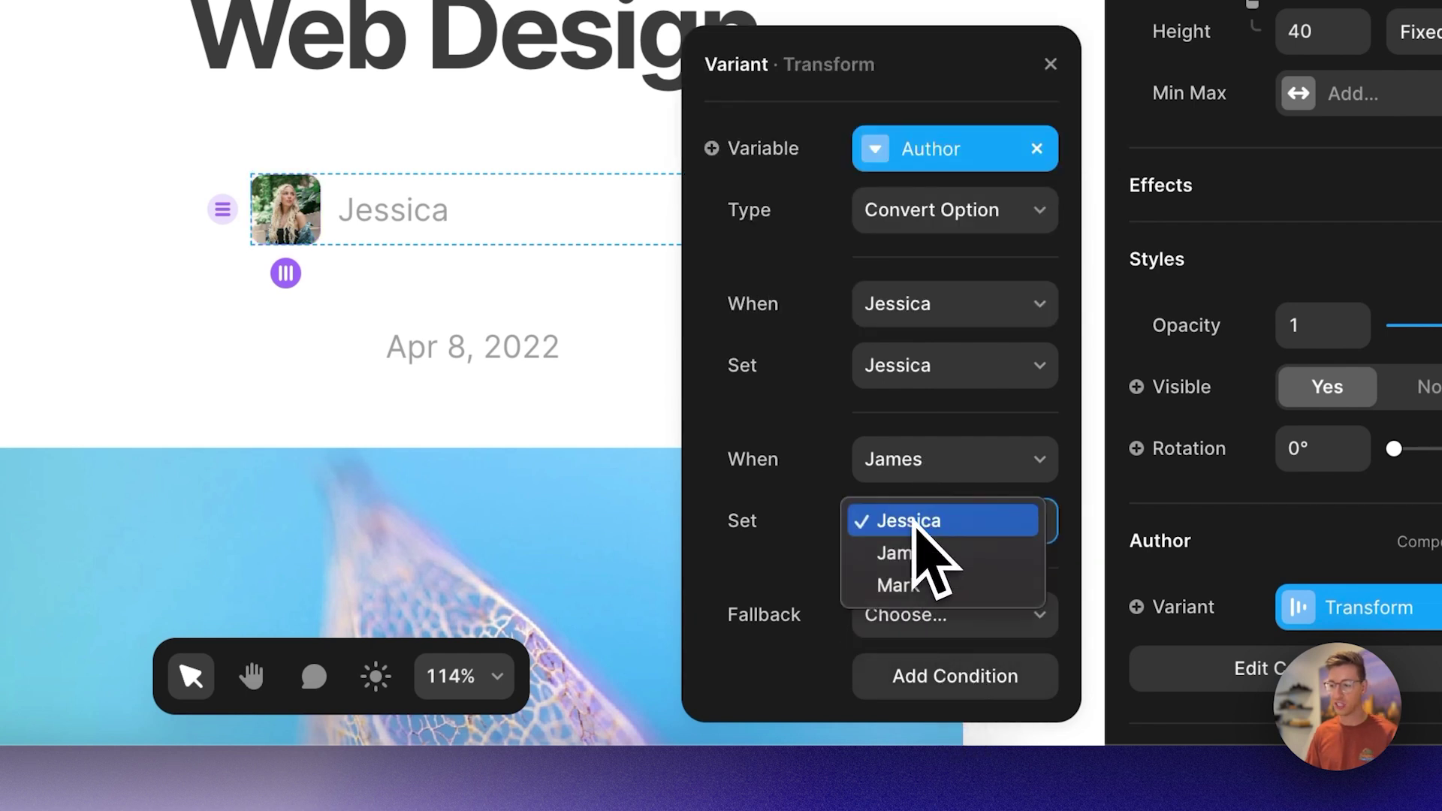
left_click(918, 556)
left_click(952, 679)
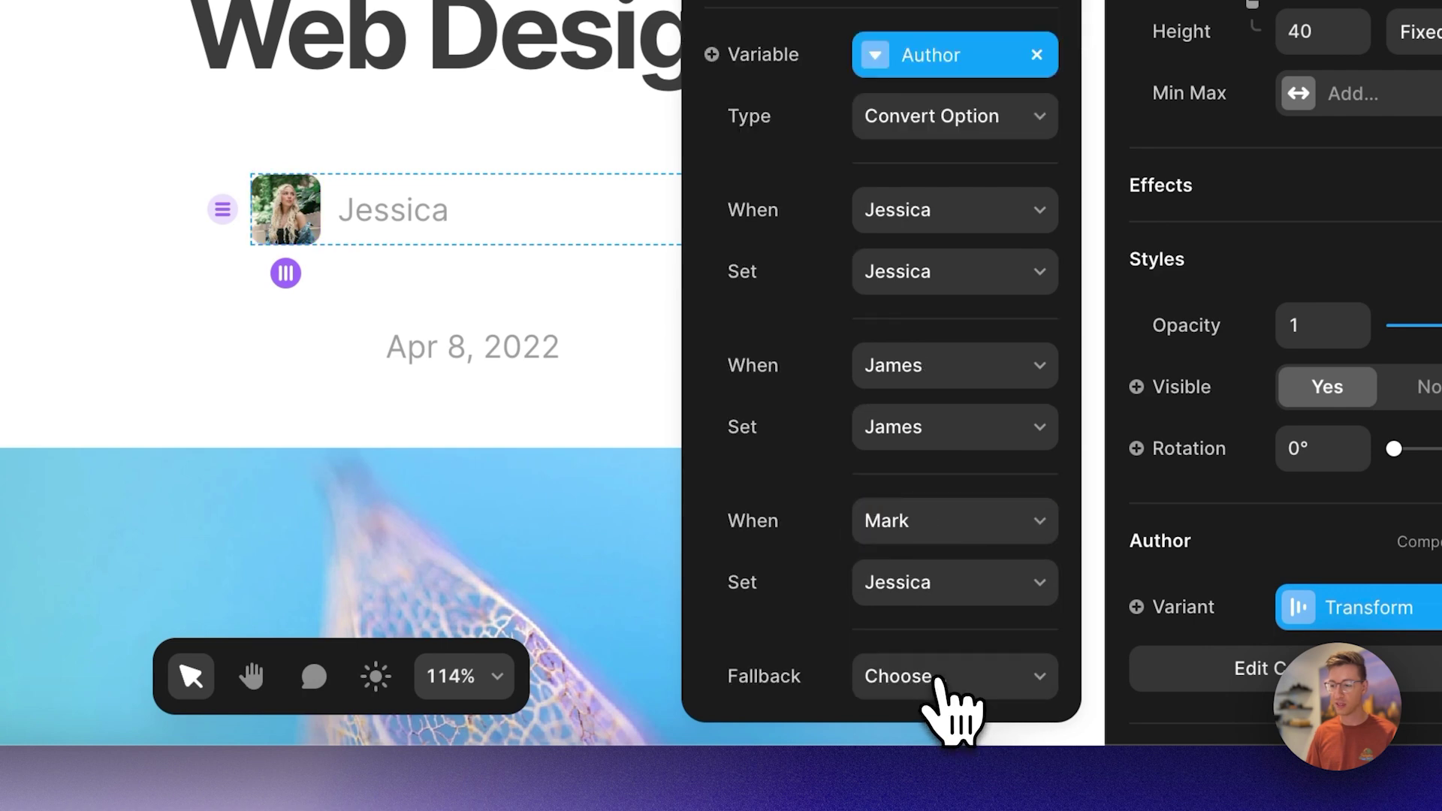
left_click(913, 579)
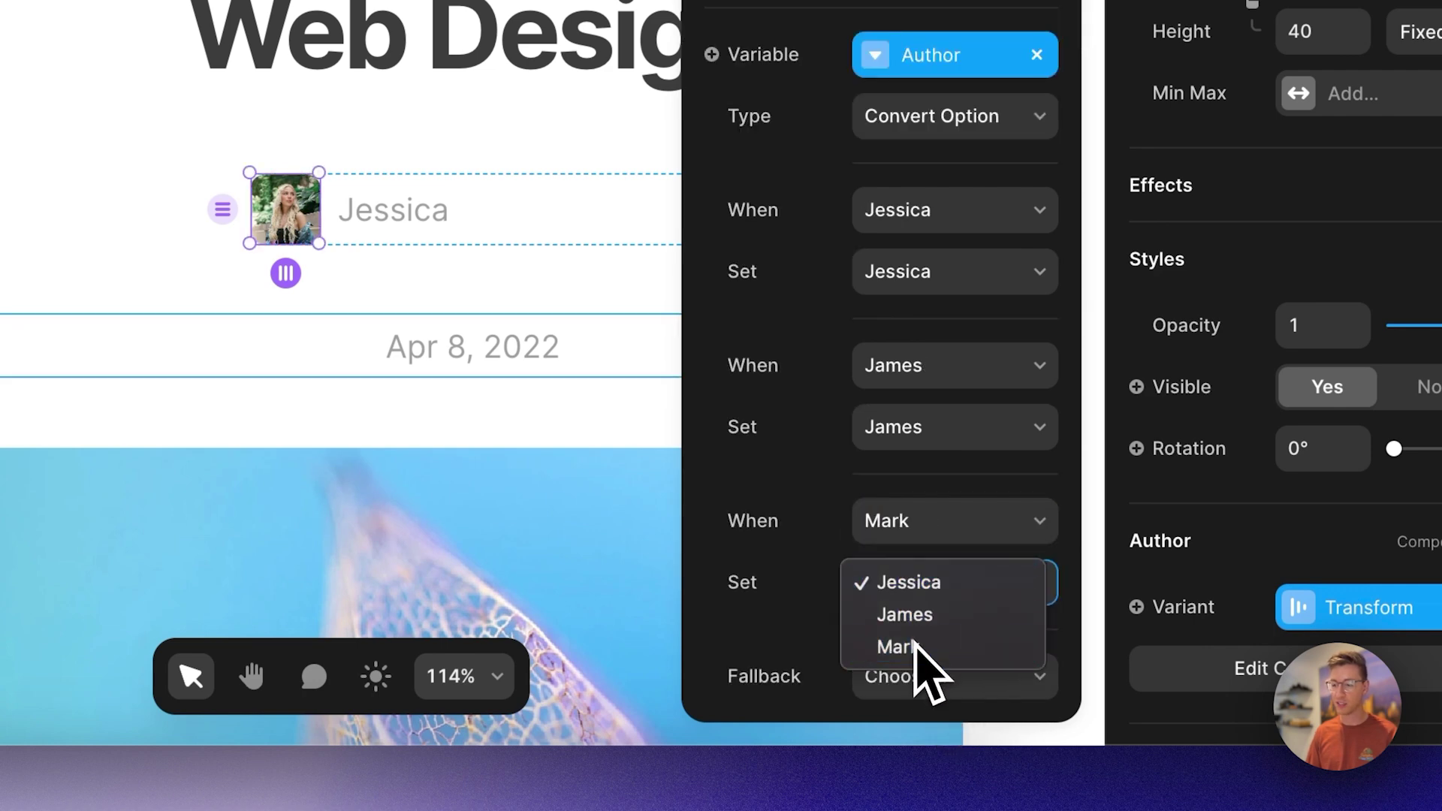
left_click(921, 646)
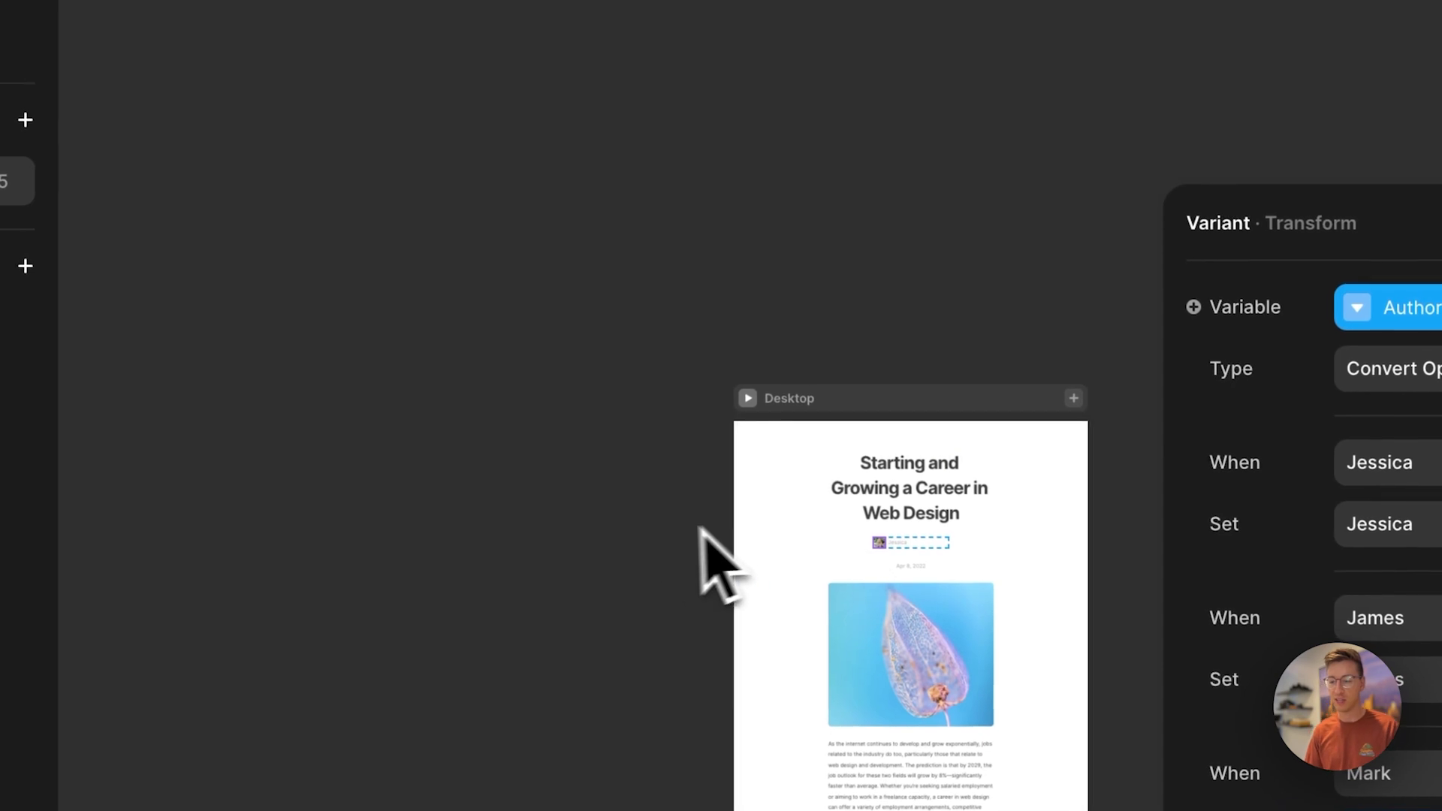
left_click(616, 503)
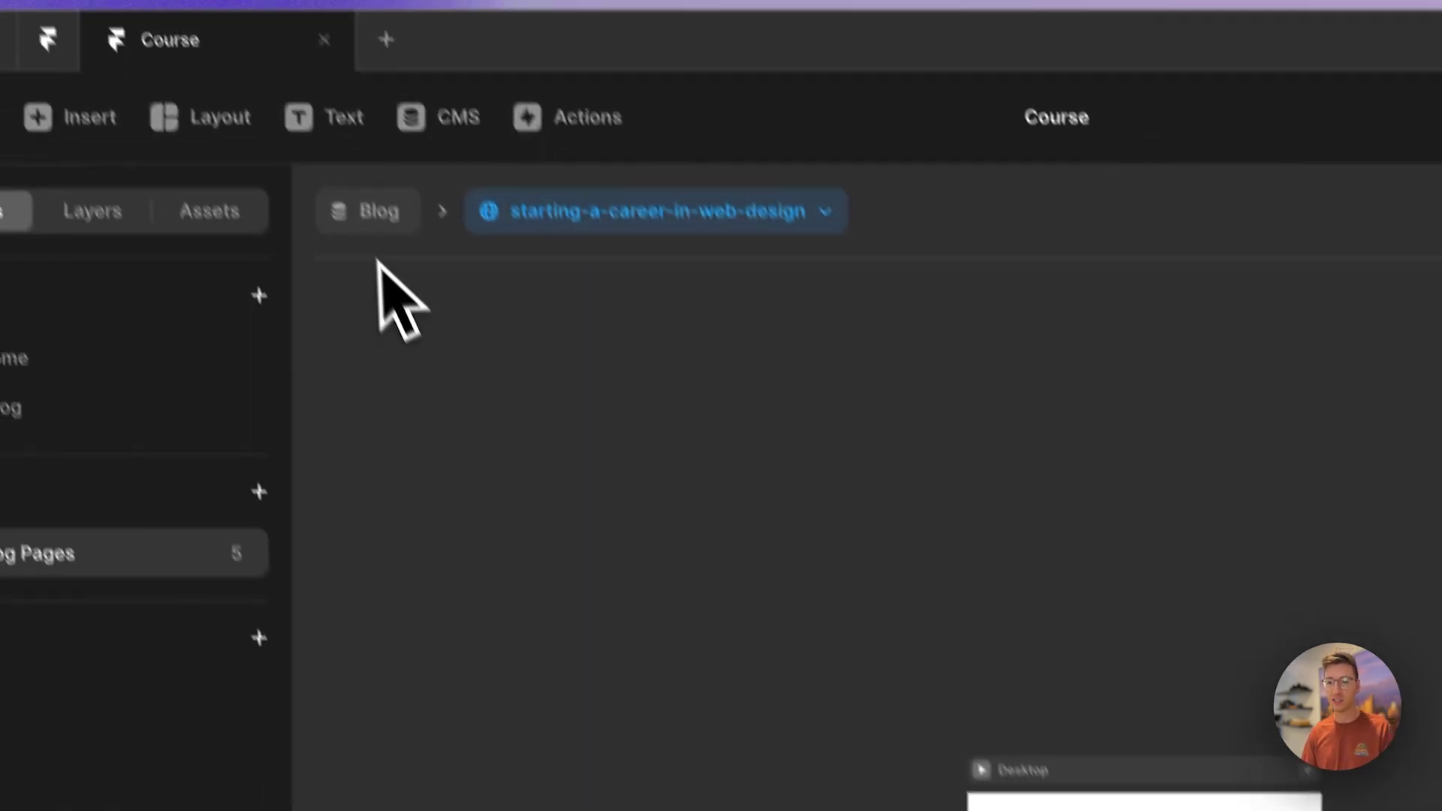
Preview the detail page with the landing page post, then the designers-and-the-future post
left_click(368, 214)
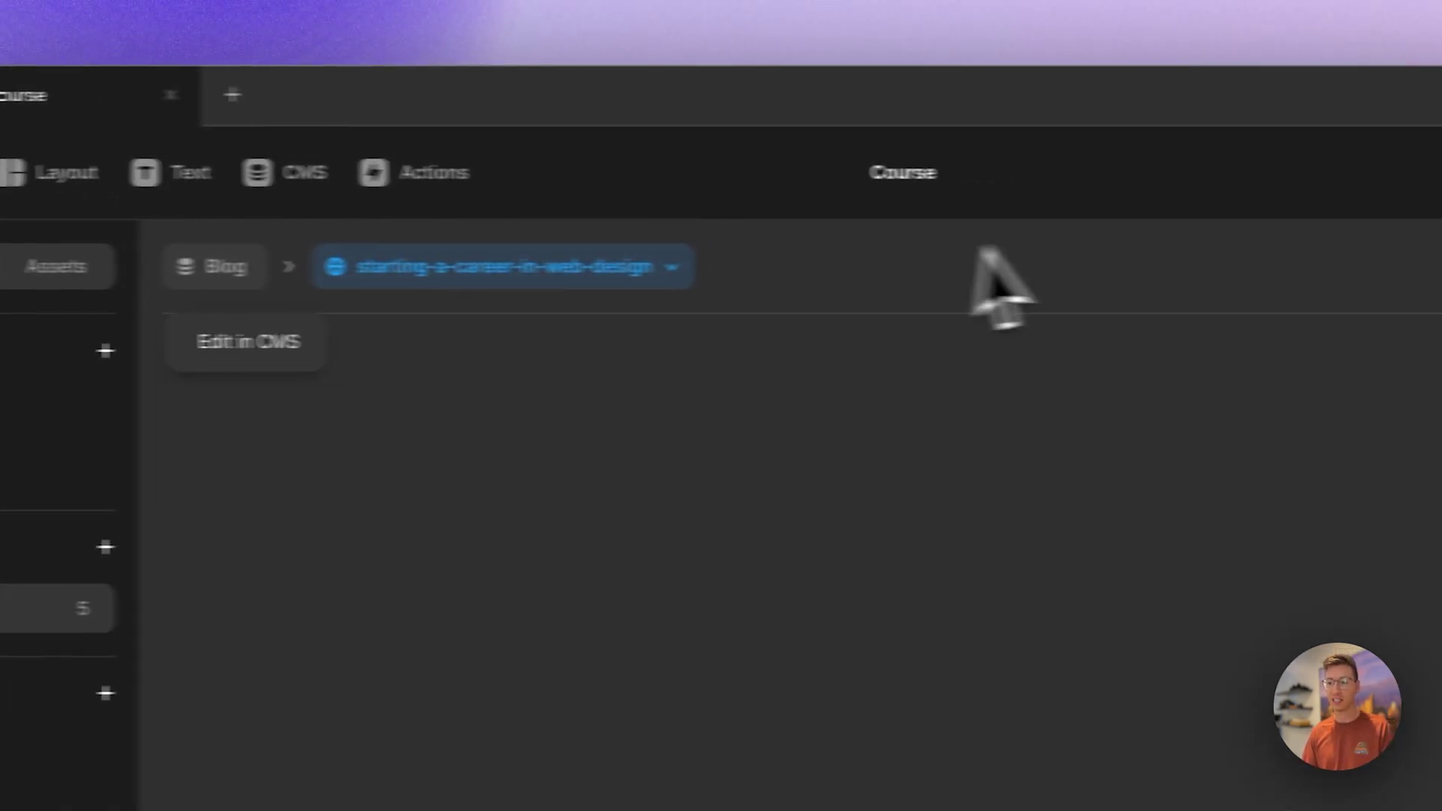
left_click(617, 225)
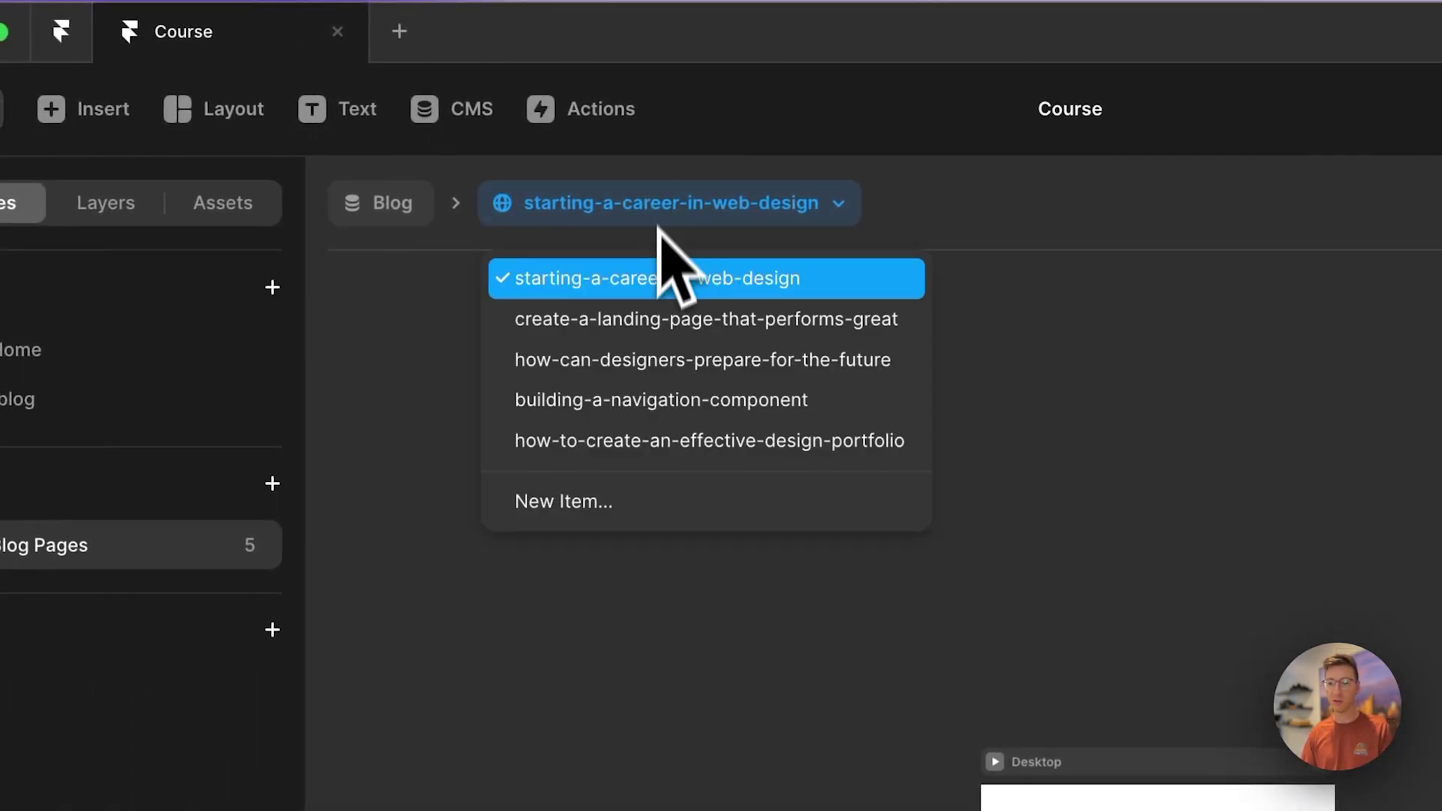
left_click(652, 320)
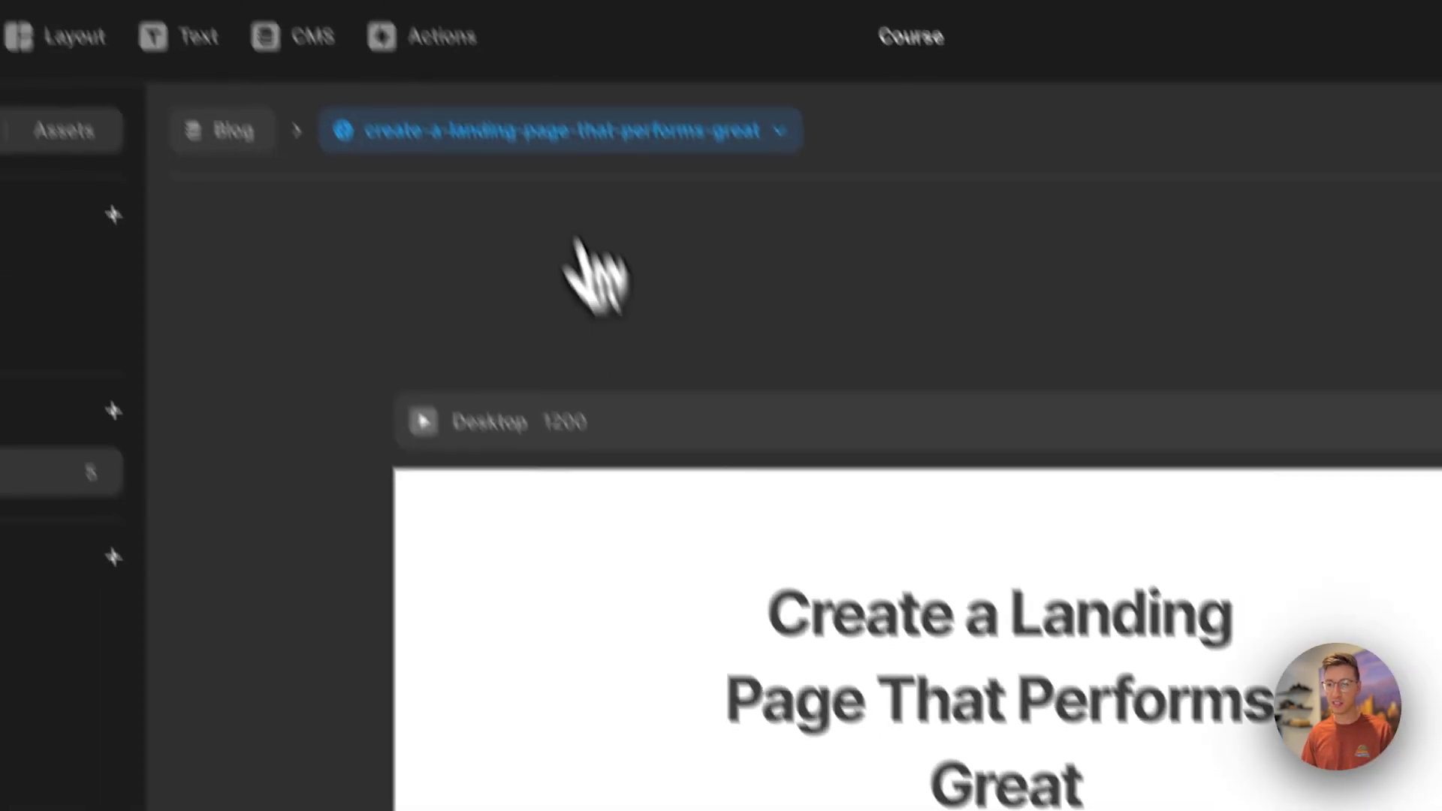
left_click(537, 130)
left_click(520, 289)
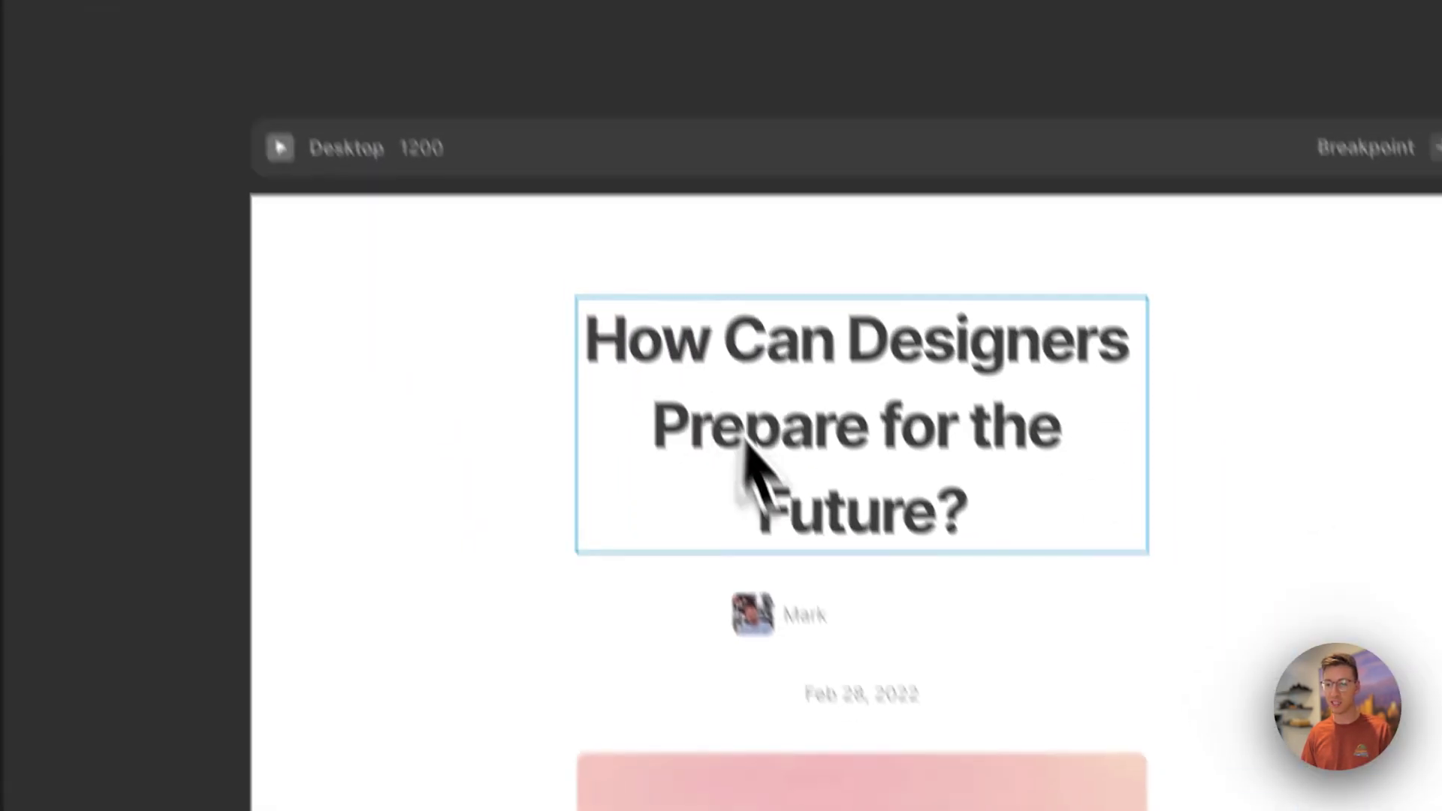
Select the Desktop breakpoint frame and zoom out to view the page
left_click(796, 608)
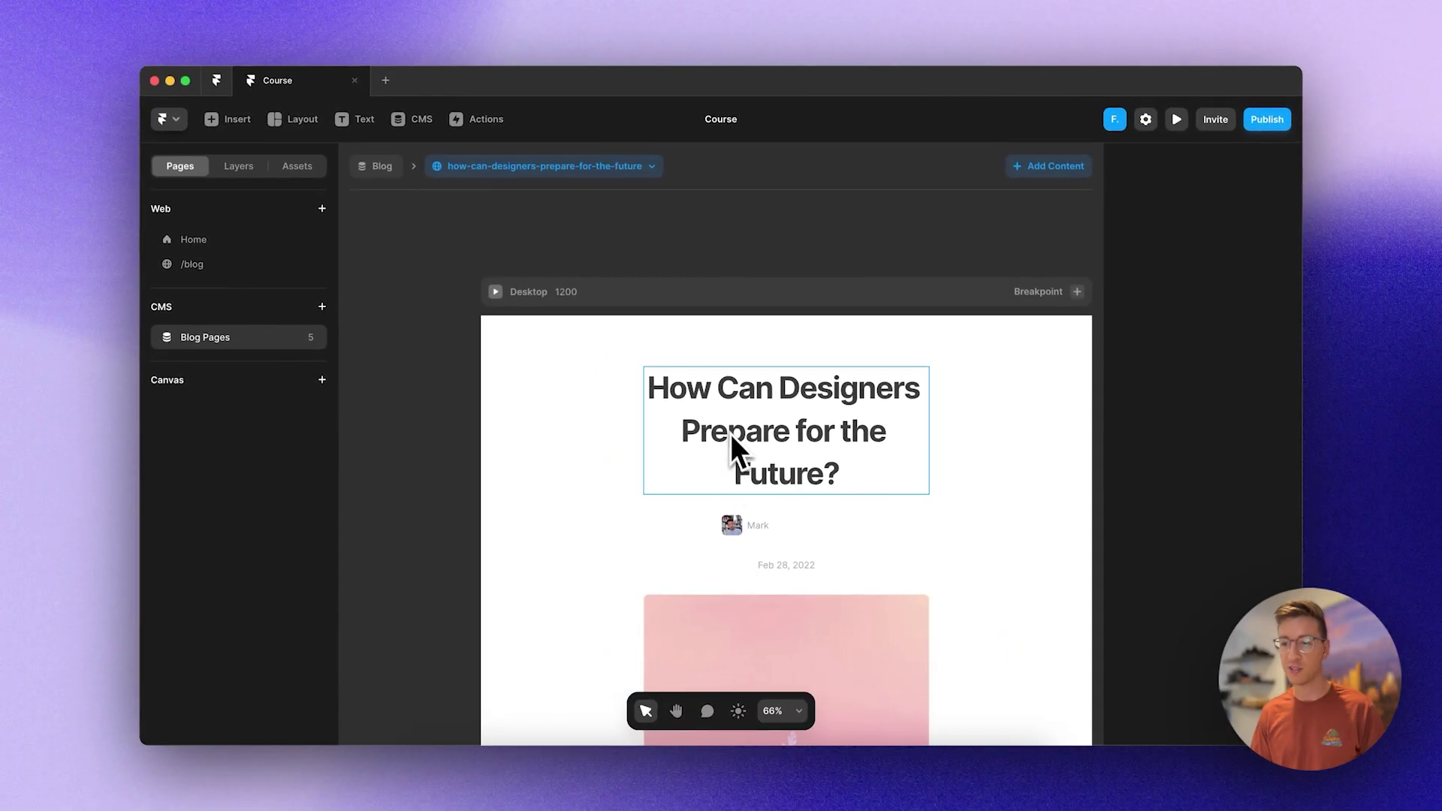
scroll(723, 421, "down", 2)
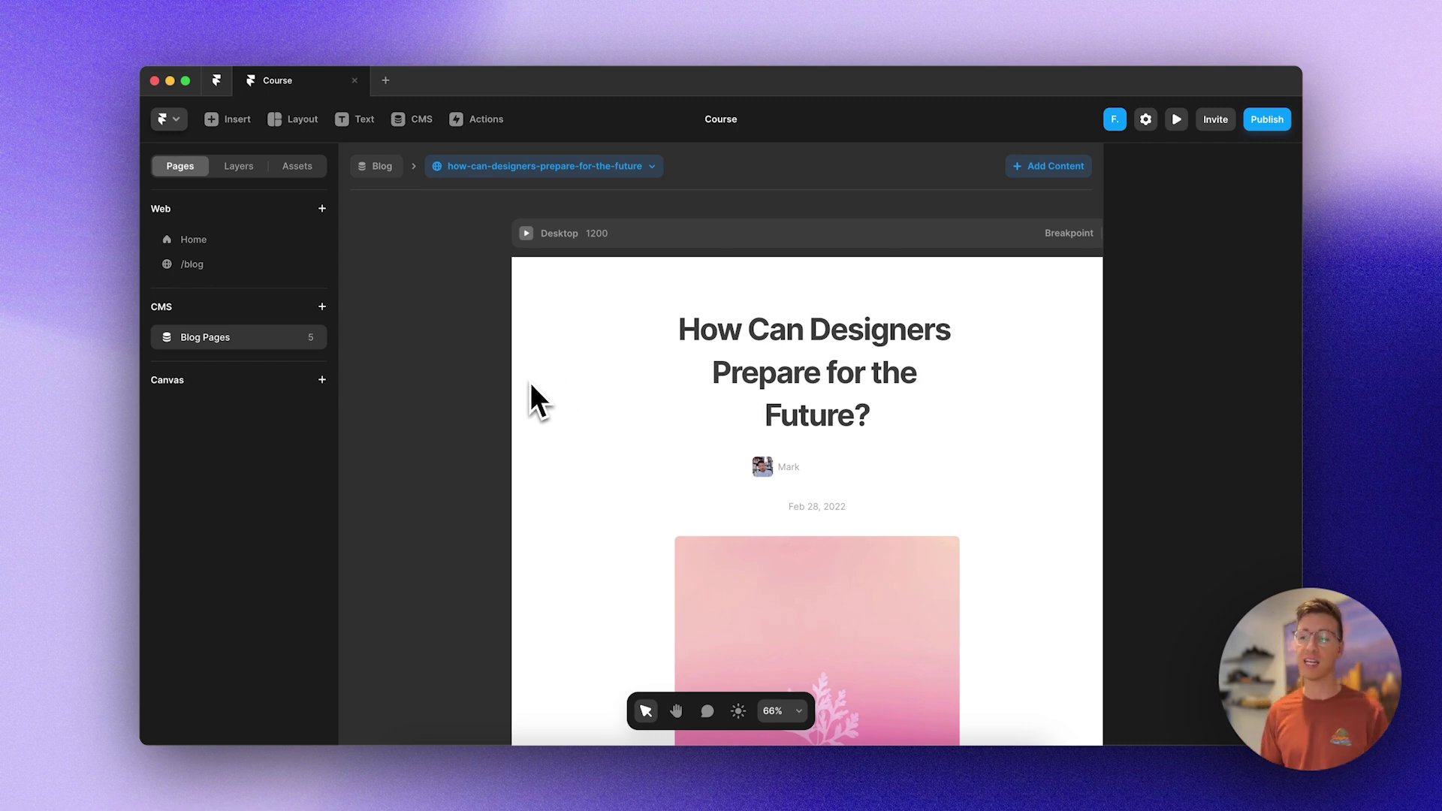
left_click(574, 239)
scroll(768, 396, "down", 2)
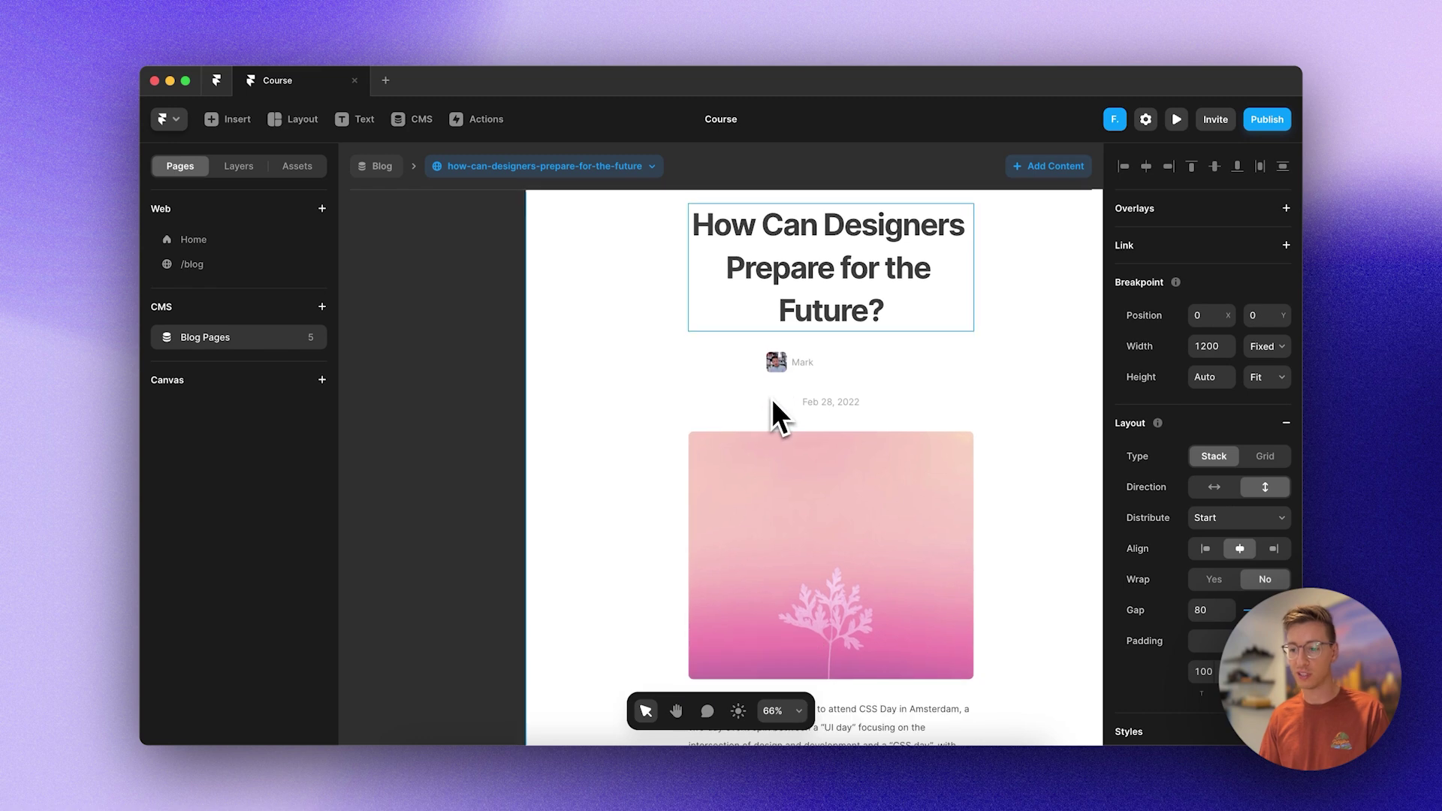
scroll(772, 399, "down", 5)
scroll(772, 399, "up", 1)
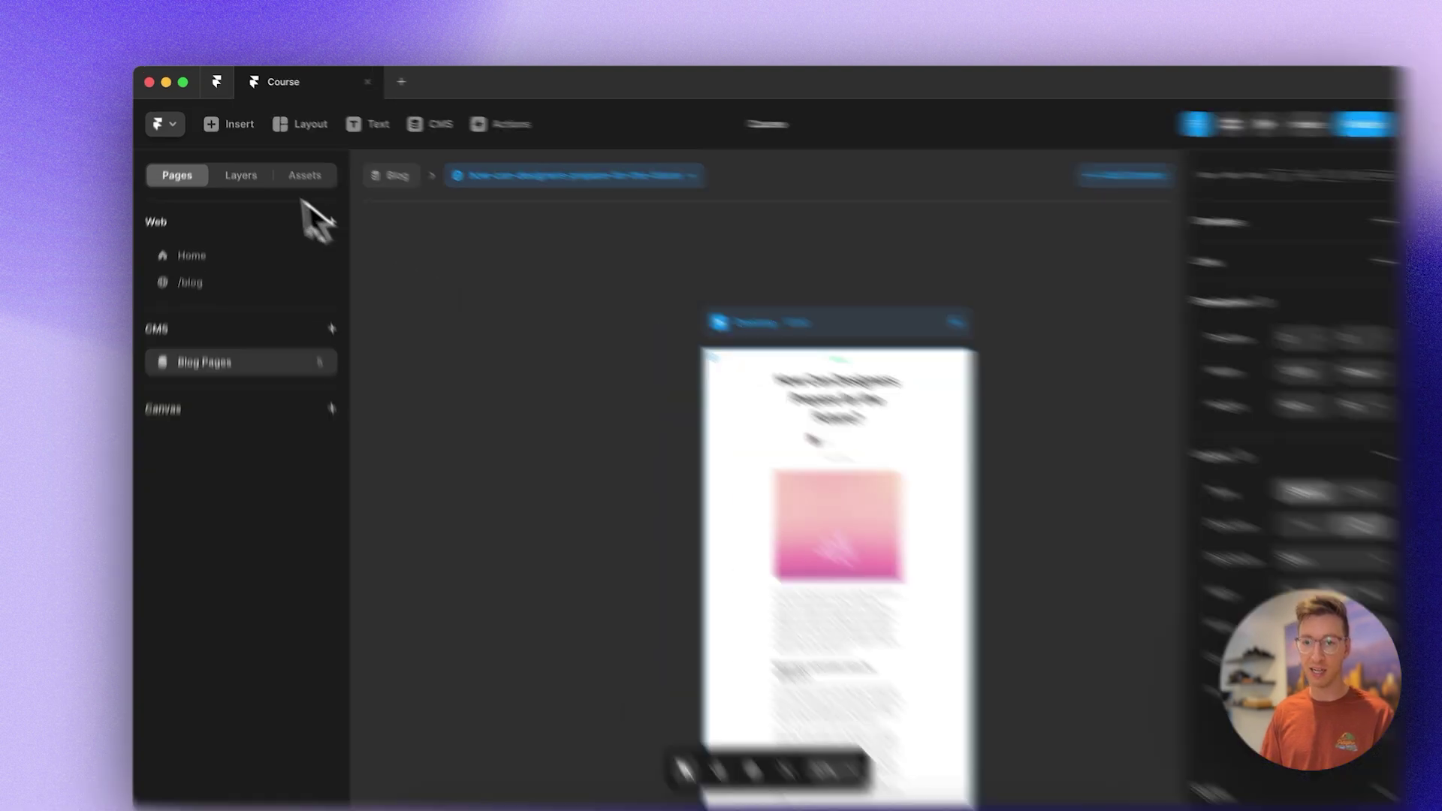
Insert the dark FRAMER navigation bar, found via 'nav', at the top of the Desktop frame
left_click(230, 124)
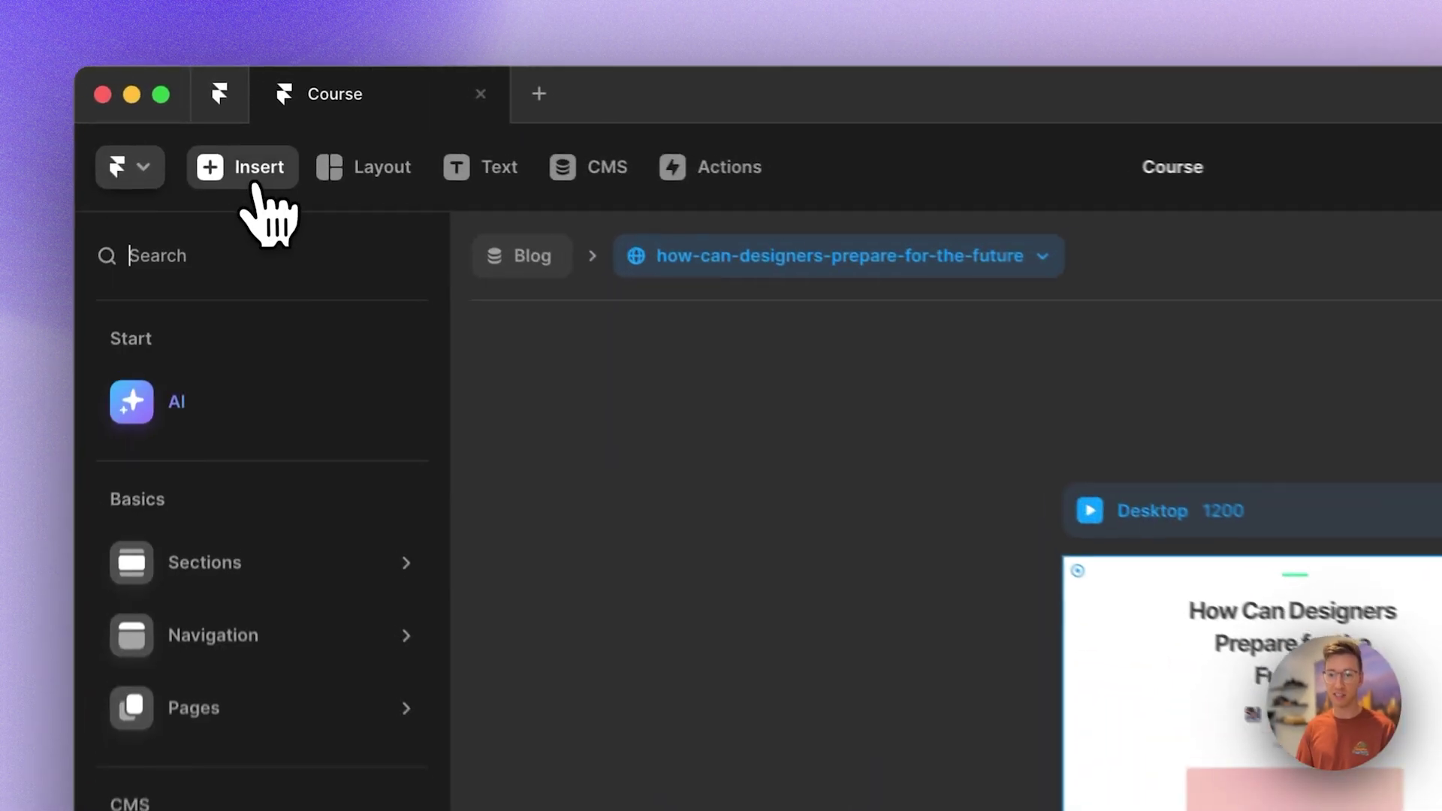
type("nav")
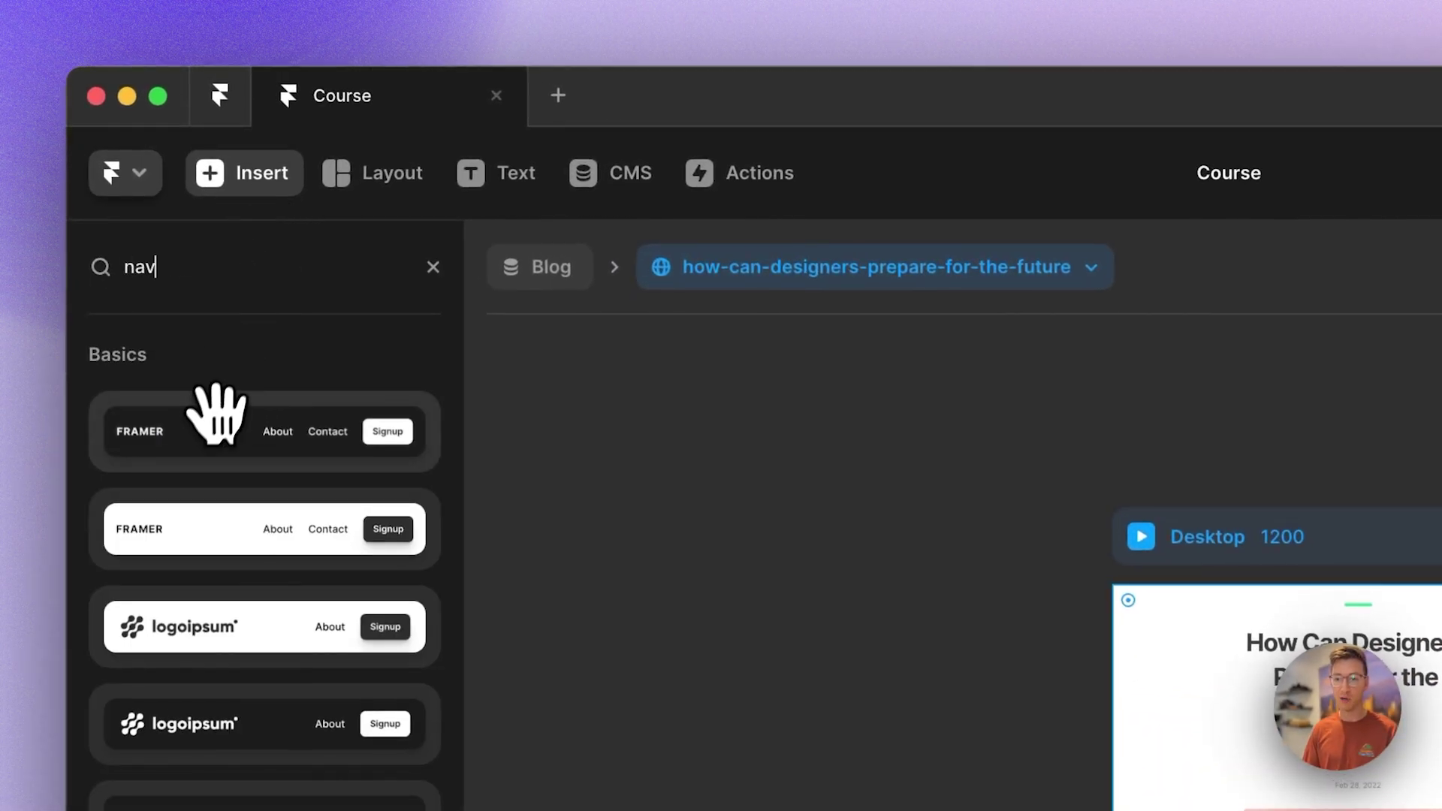
left_click_drag(216, 417, 1340, 621)
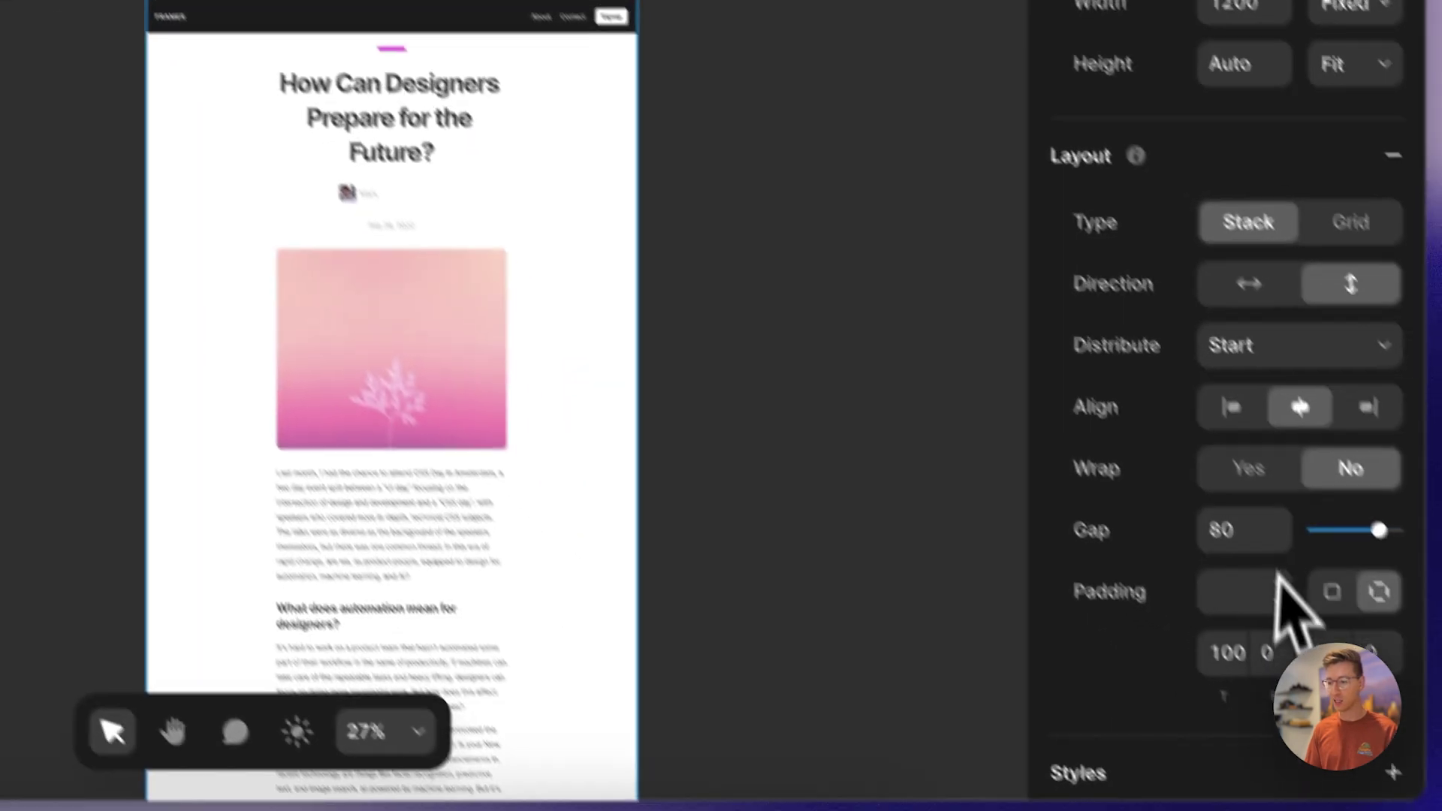
left_click(1184, 603)
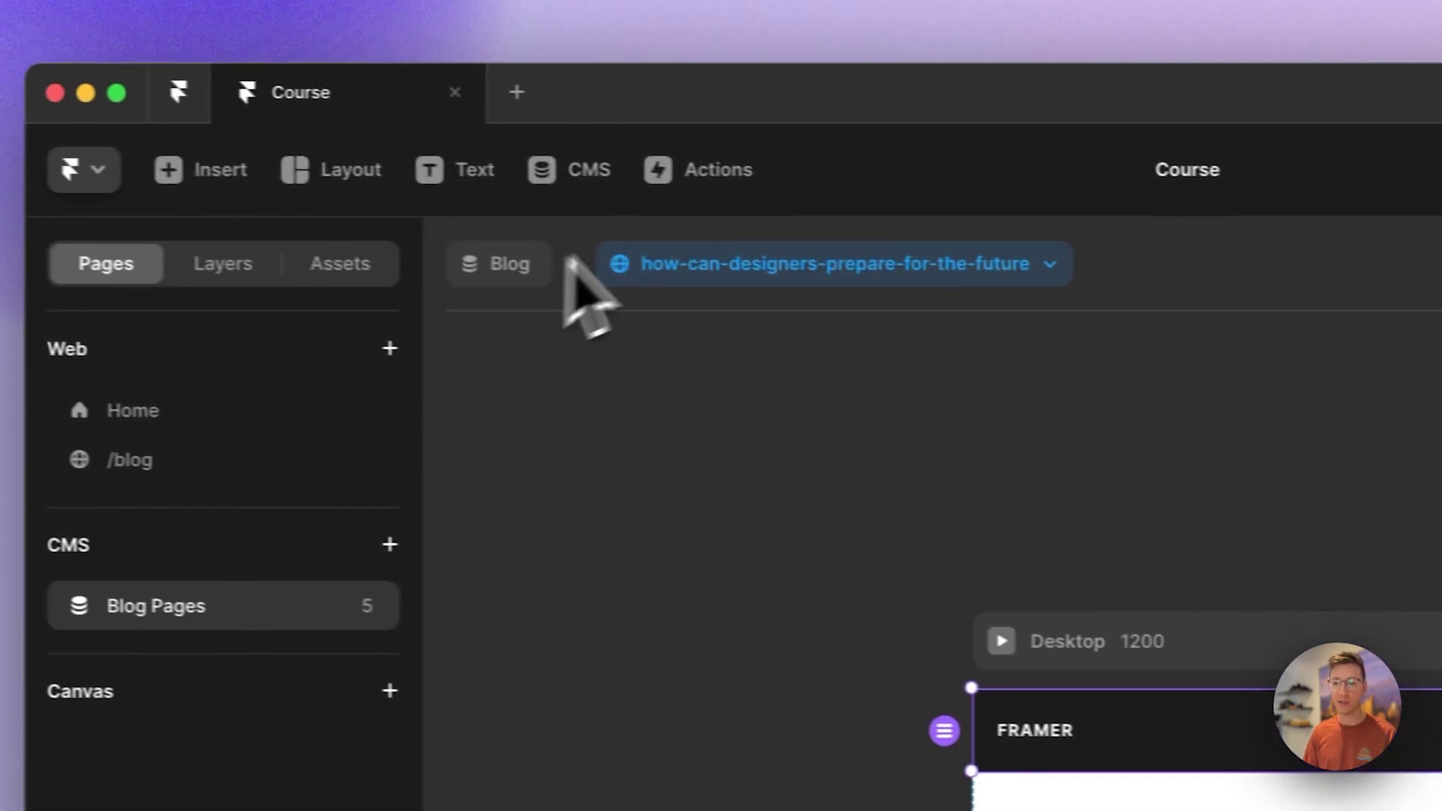
Check the nav bar on the web design career and landing page posts, then open /blog
left_click(321, 242)
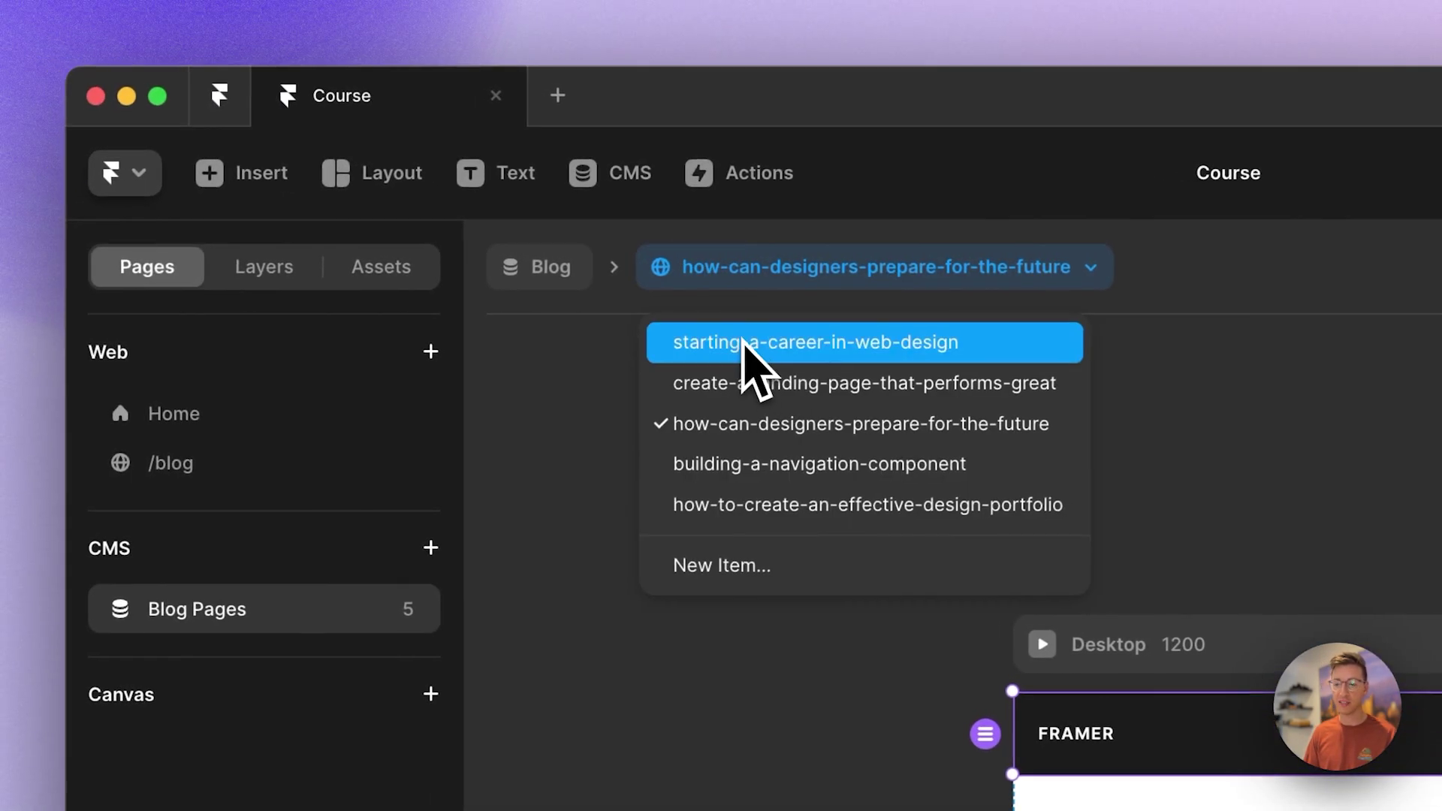
left_click(341, 314)
left_click(779, 242)
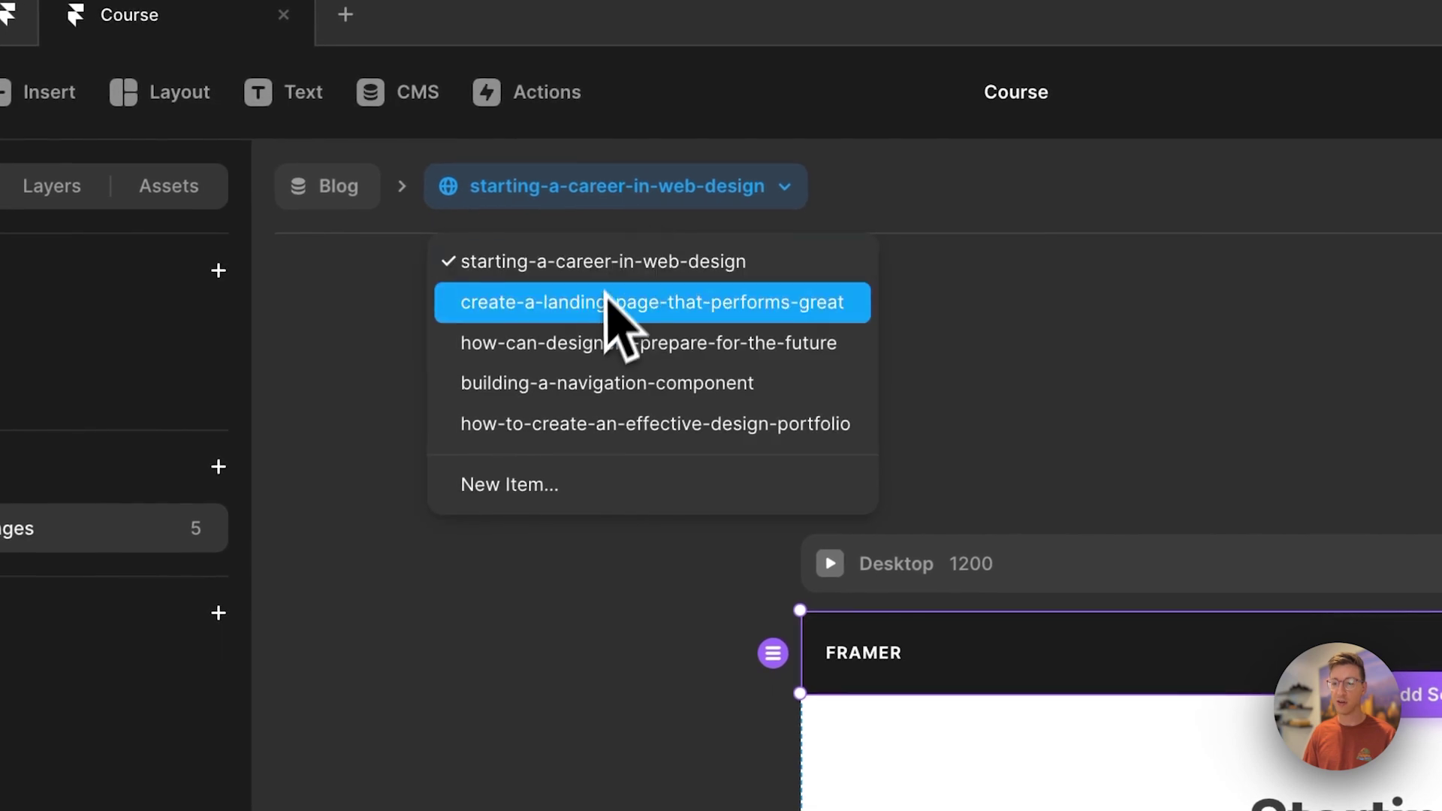
left_click(742, 356)
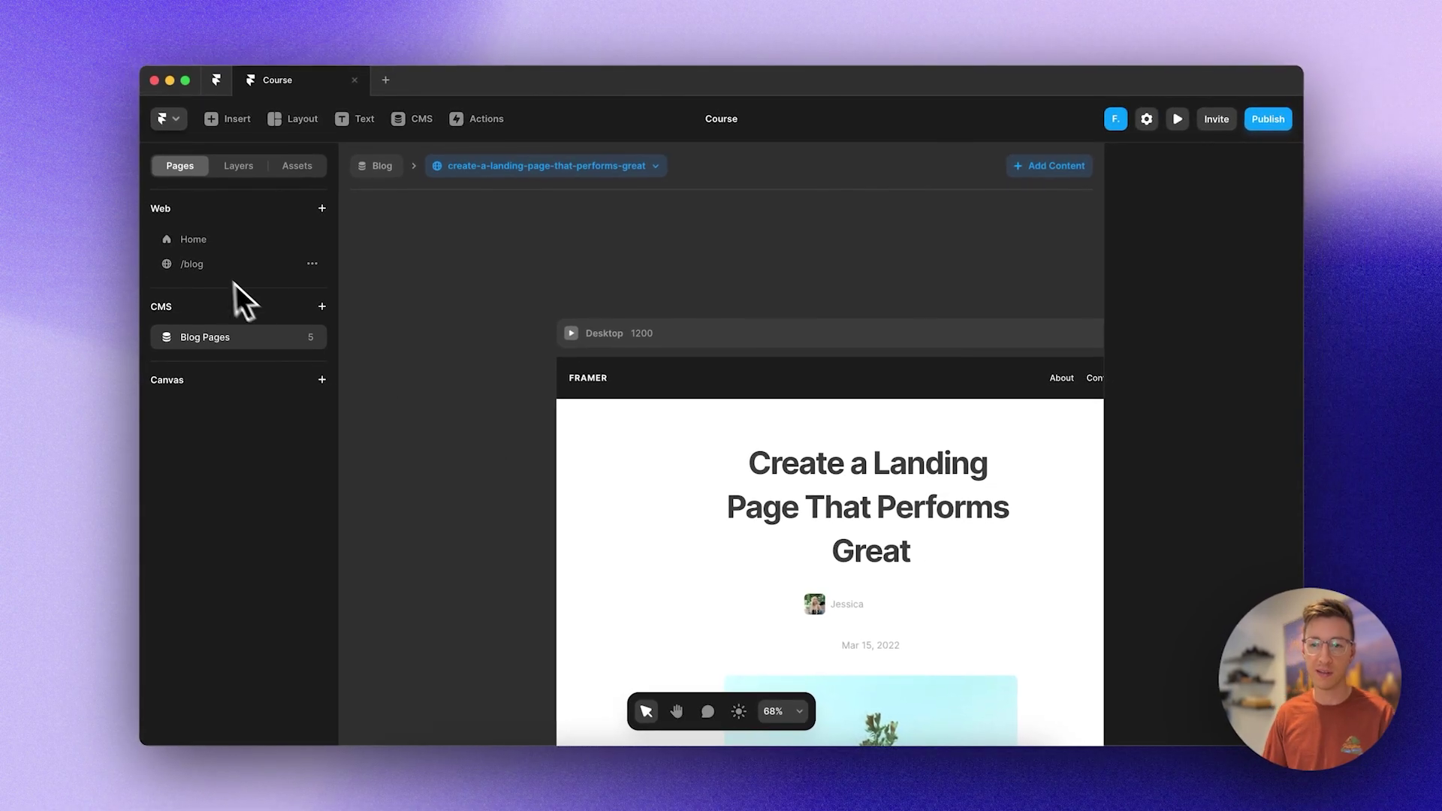
left_click(219, 264)
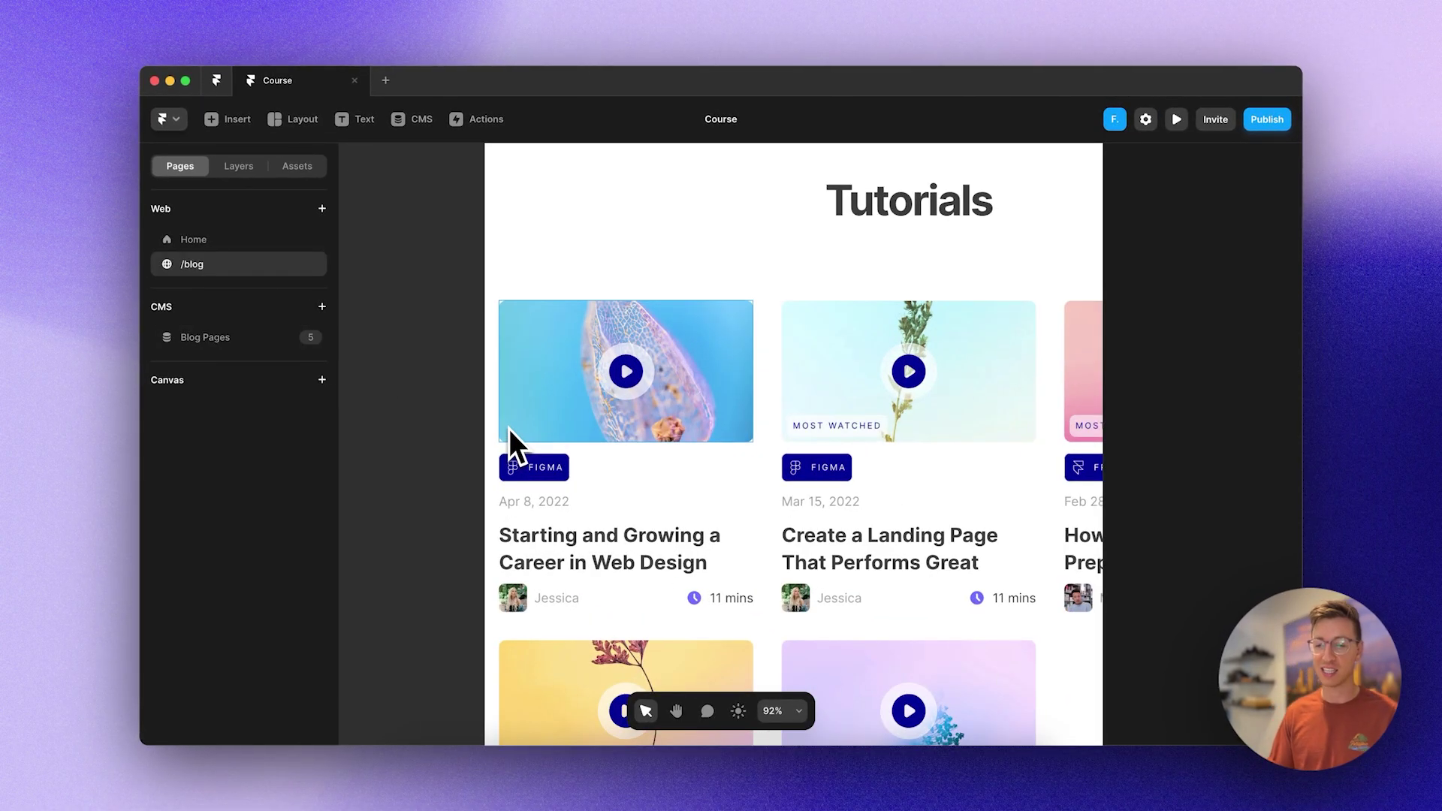
Turn the first tutorial card's Wrap layer into a component named 'Video'
left_click(510, 432)
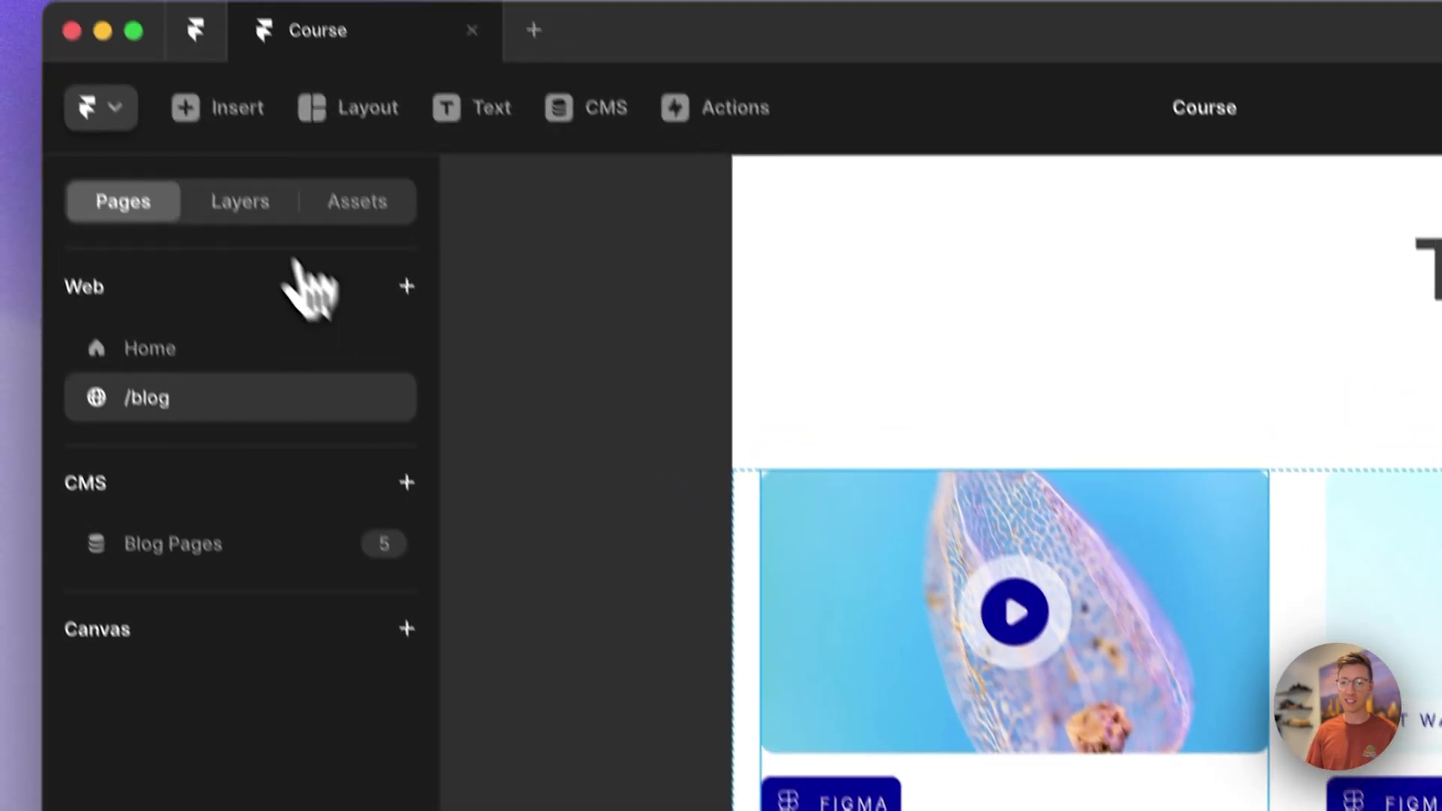
left_click(158, 40)
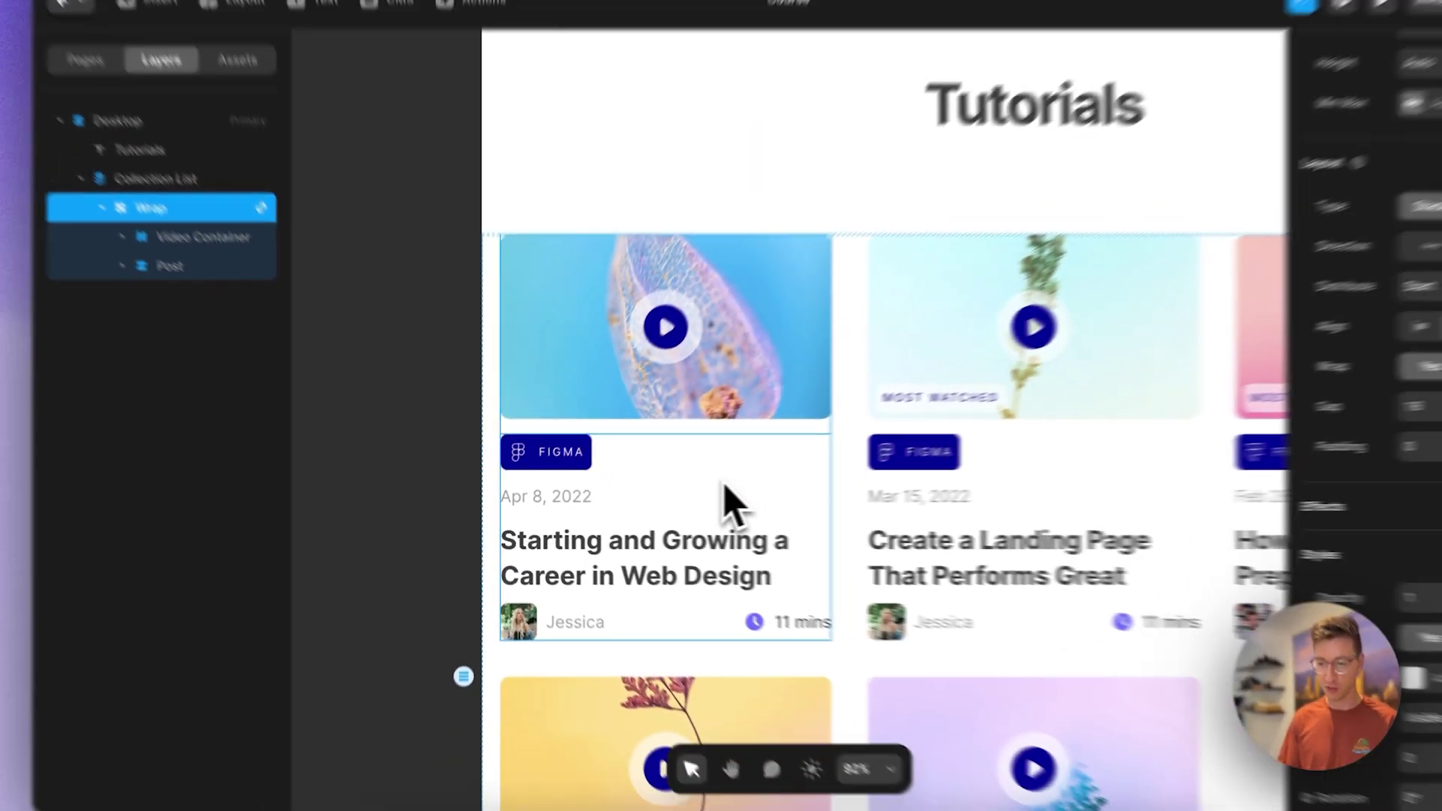
key("alt+super+k")
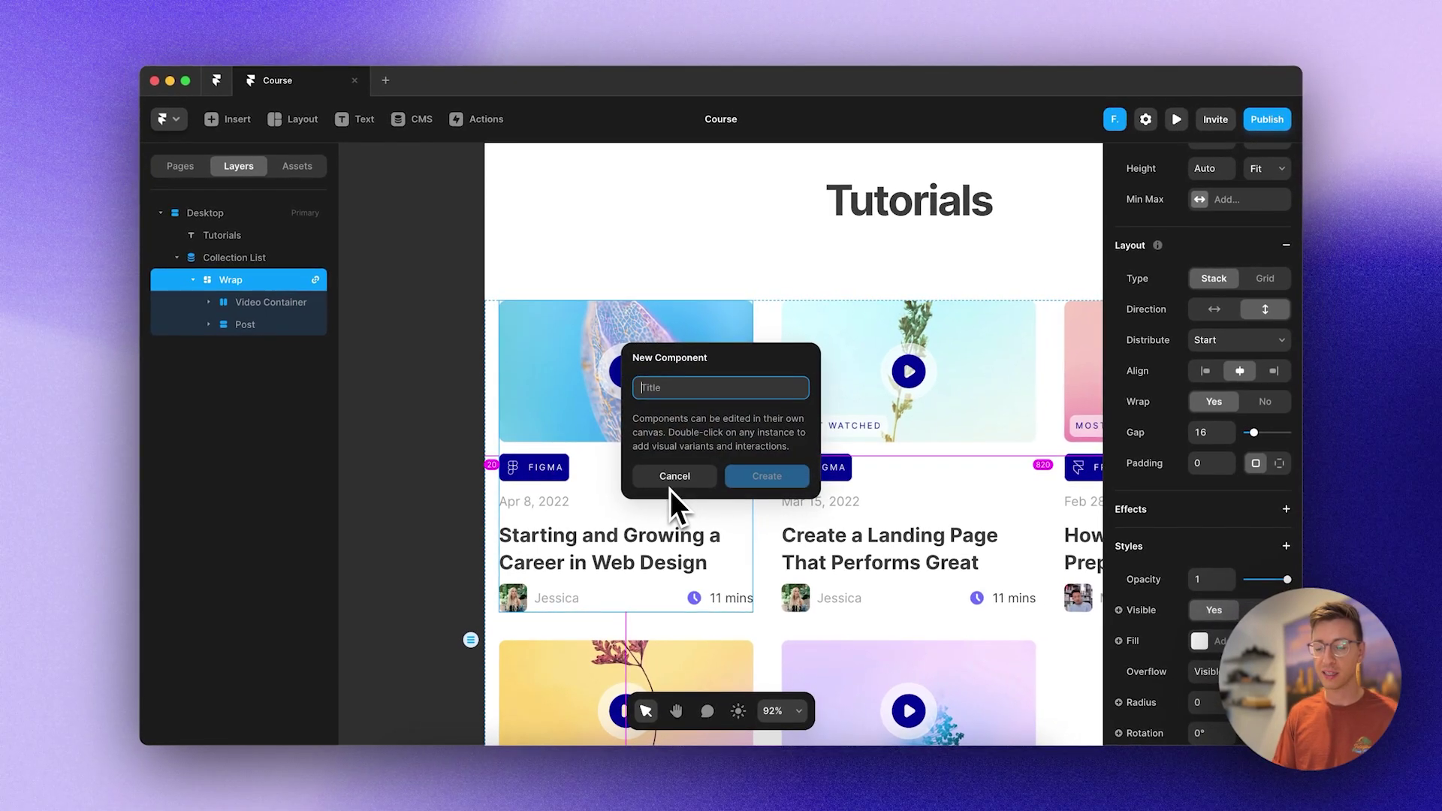
type("Video")
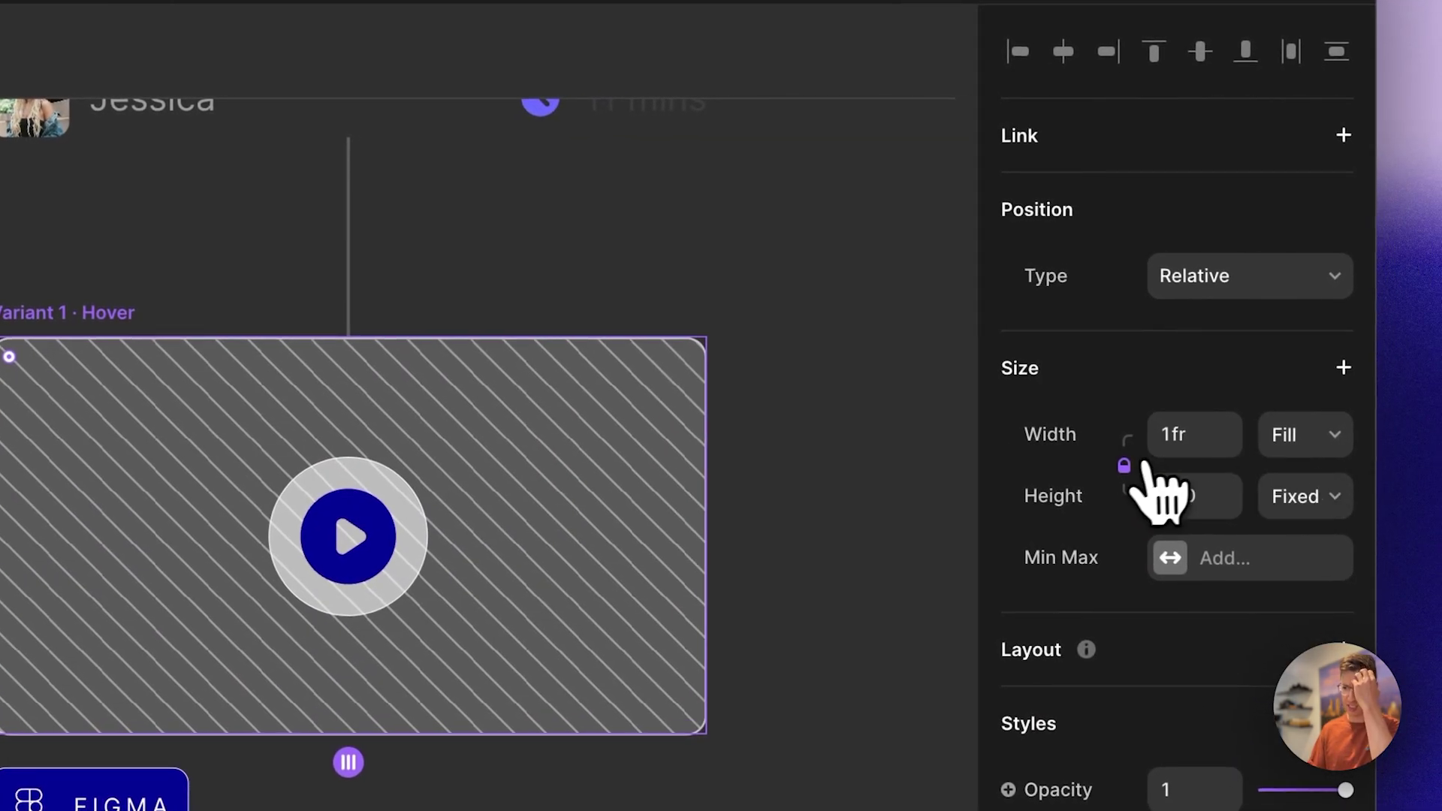
In the Hover variant, size the image to Relative 116% width and height
left_click(1315, 434)
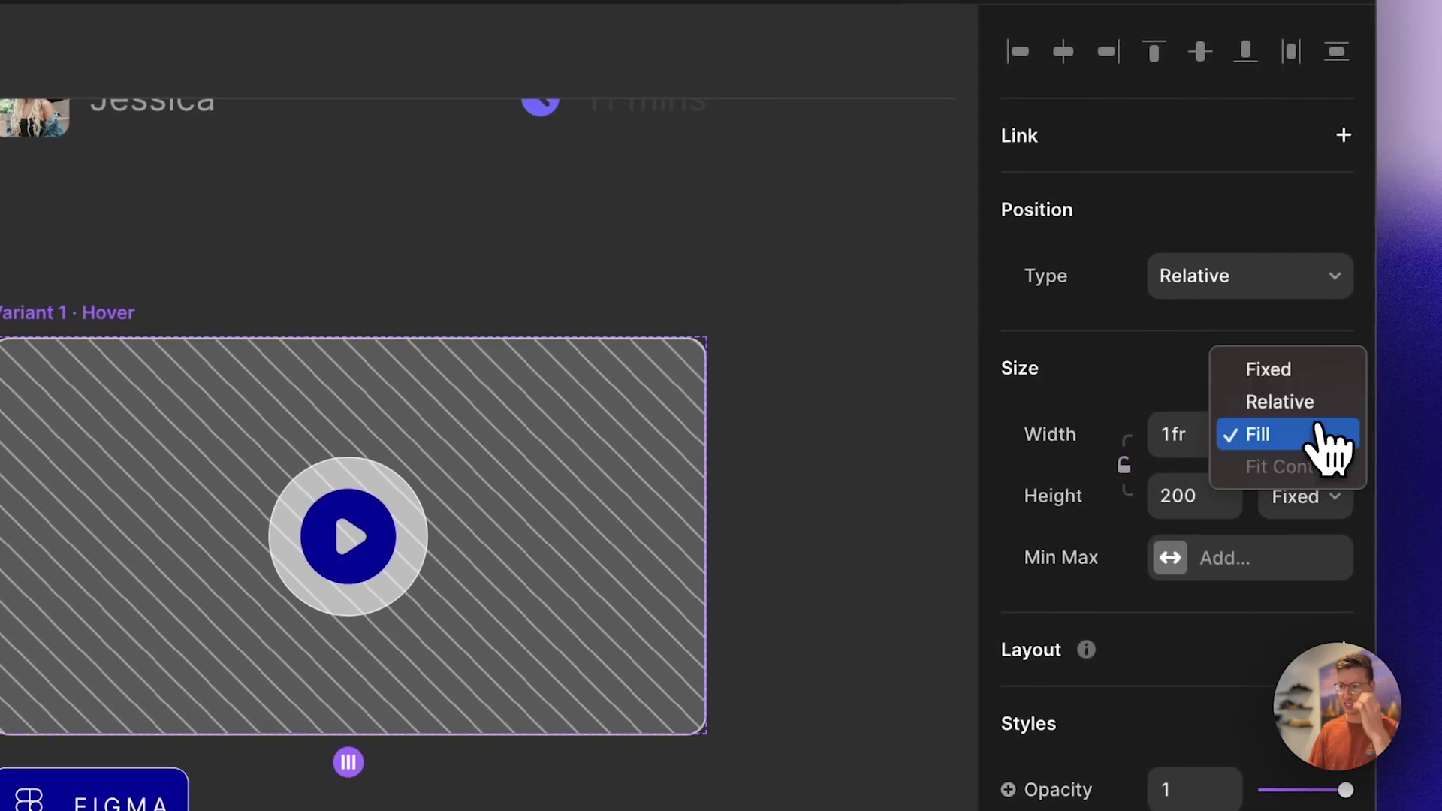
left_click(1297, 392)
left_click(1301, 514)
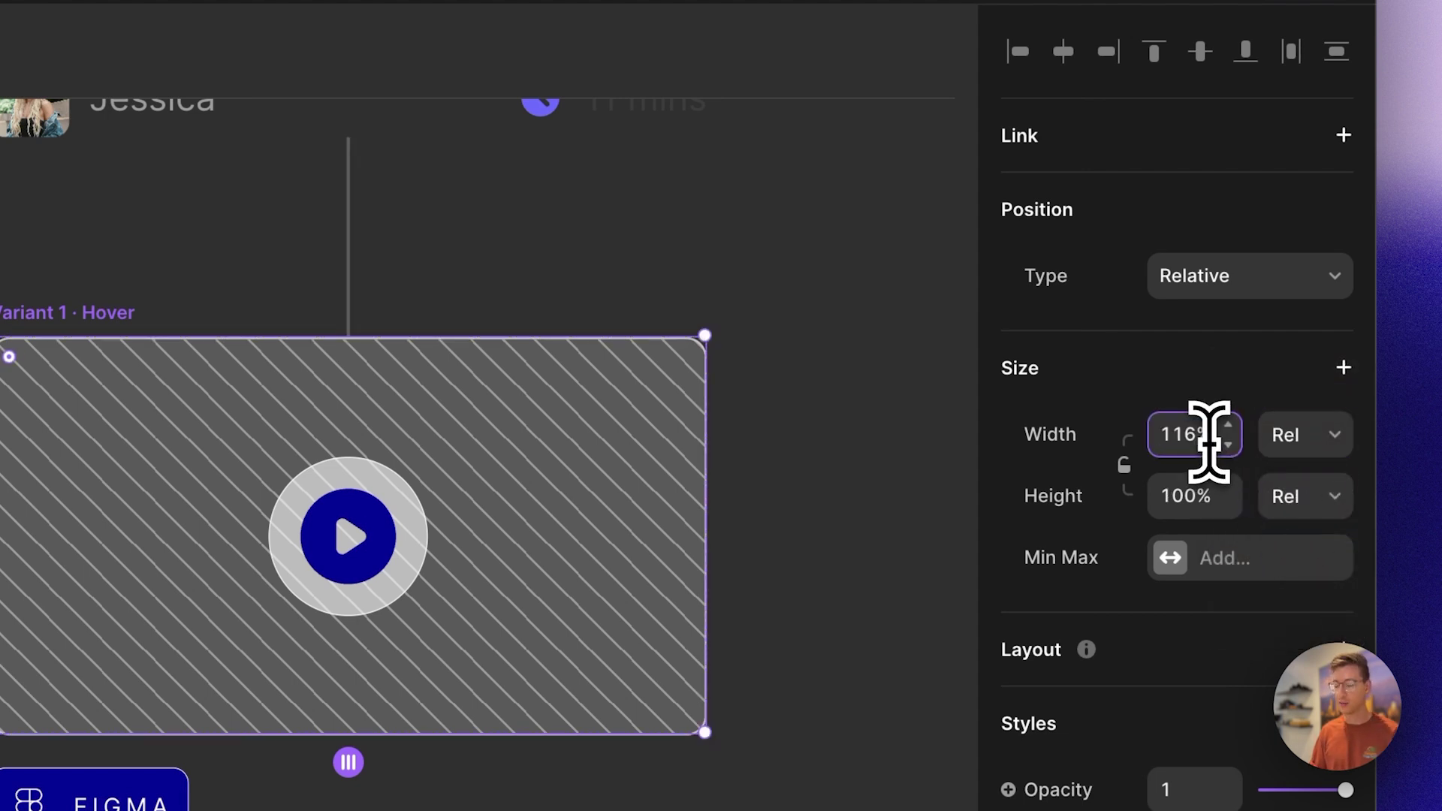
key("Tab")
type("116%")
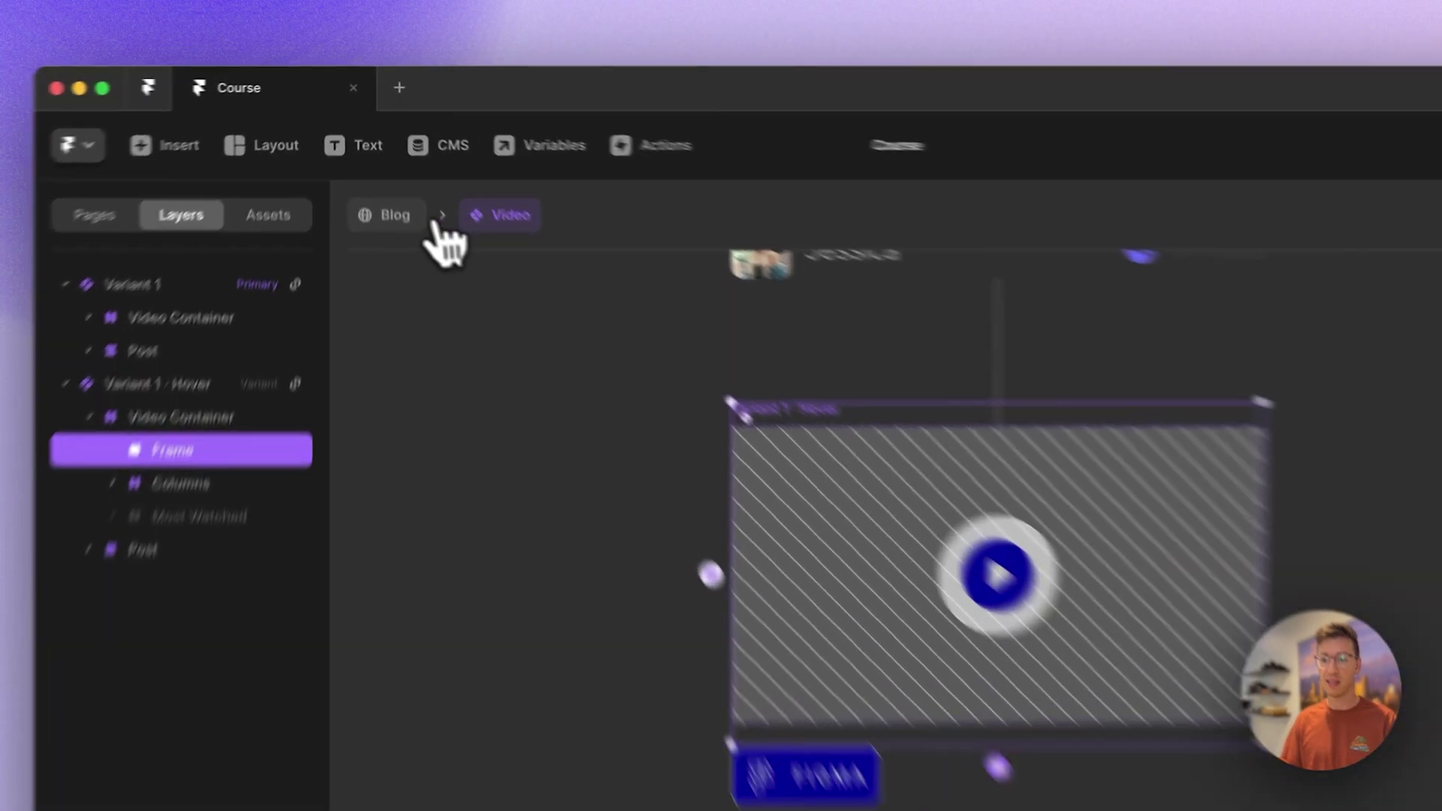
left_click(385, 166)
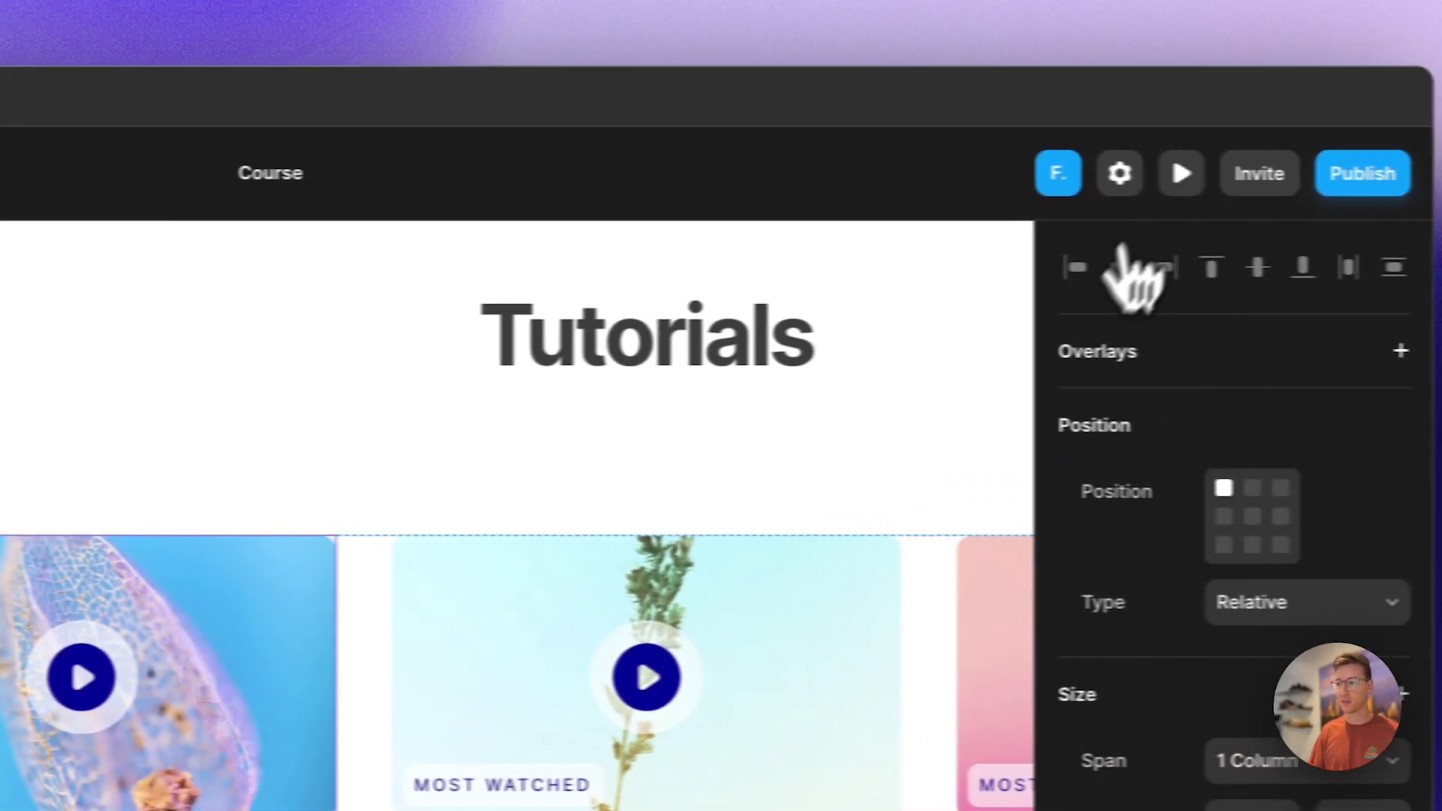
left_click(1182, 174)
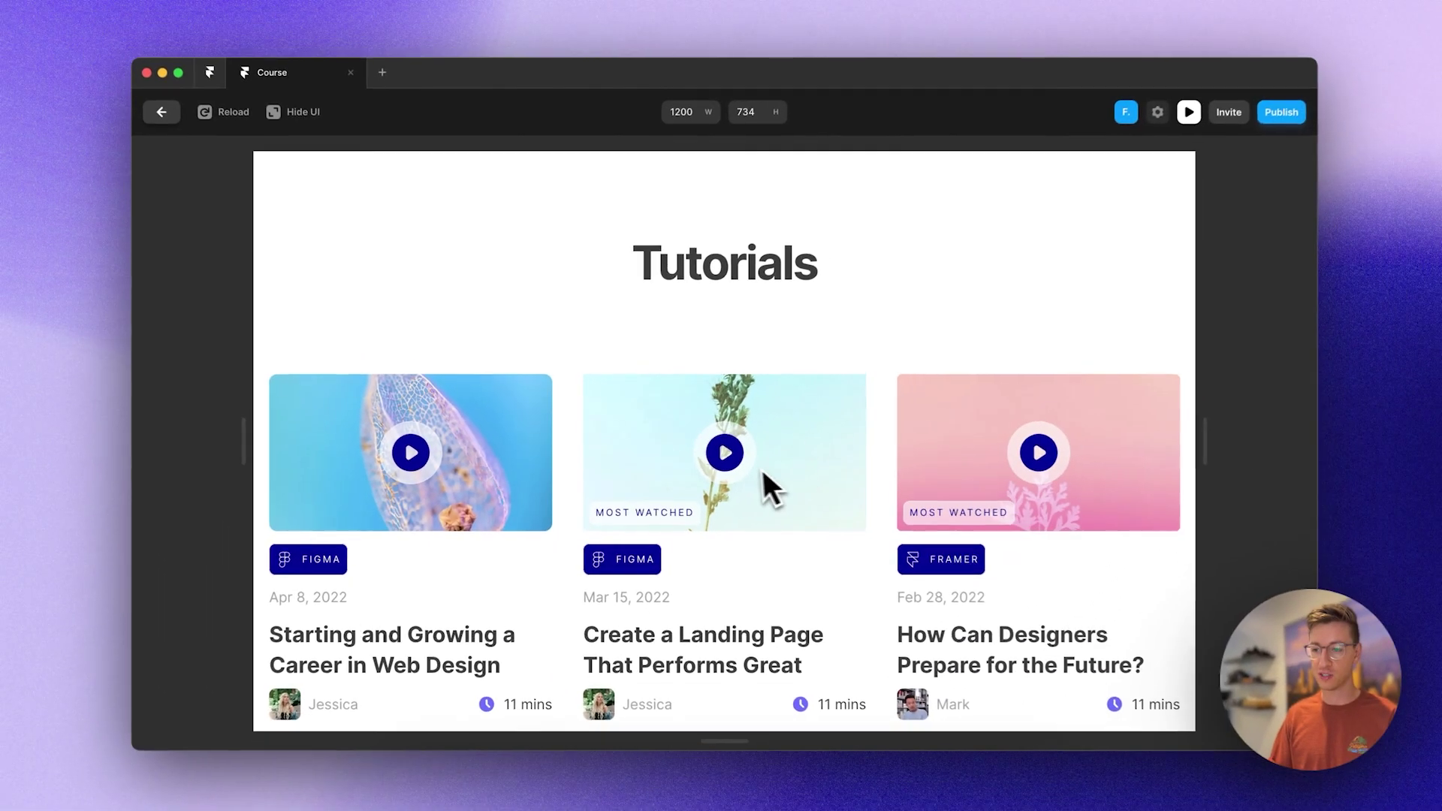
scroll(763, 470, "down", 5)
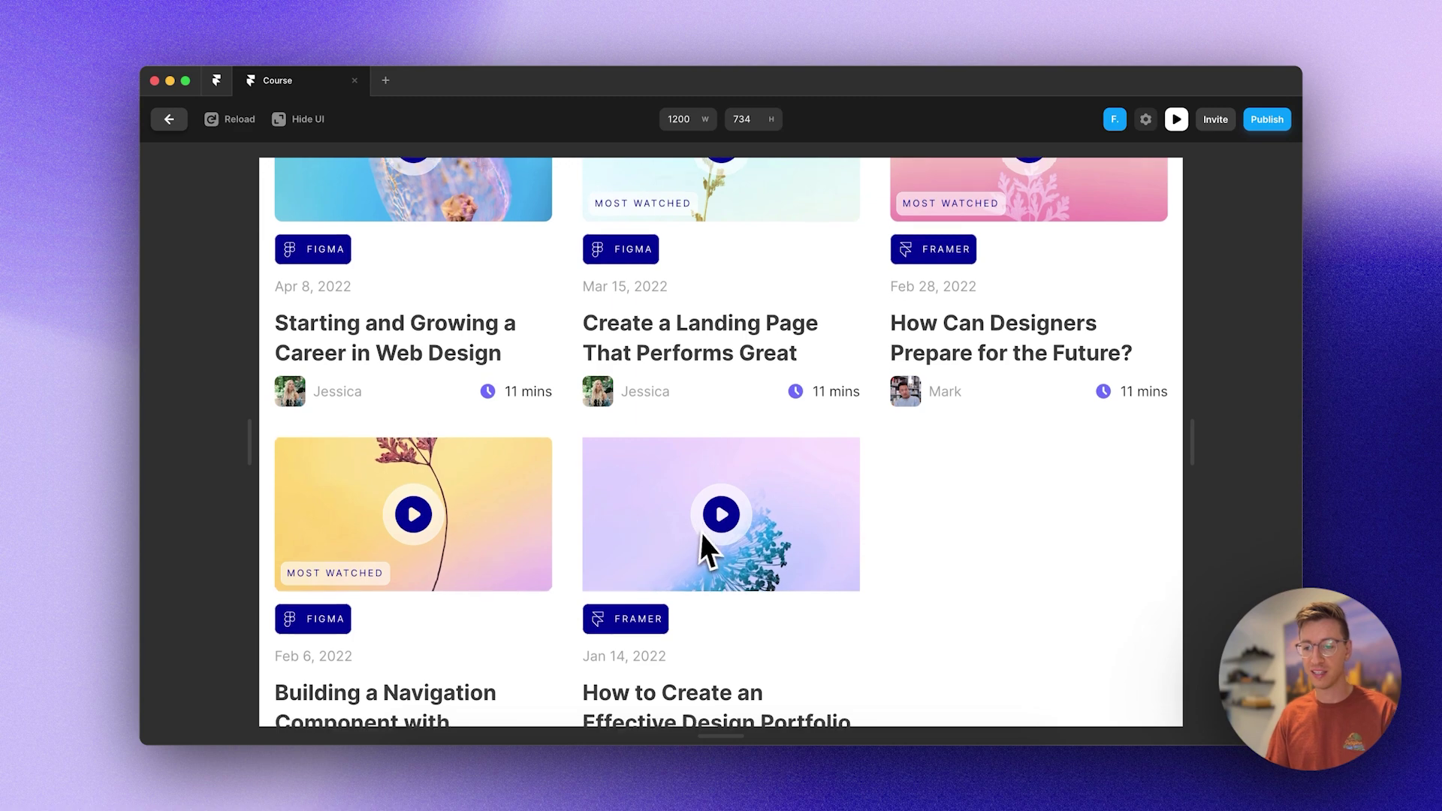
scroll(702, 535, "down", 3)
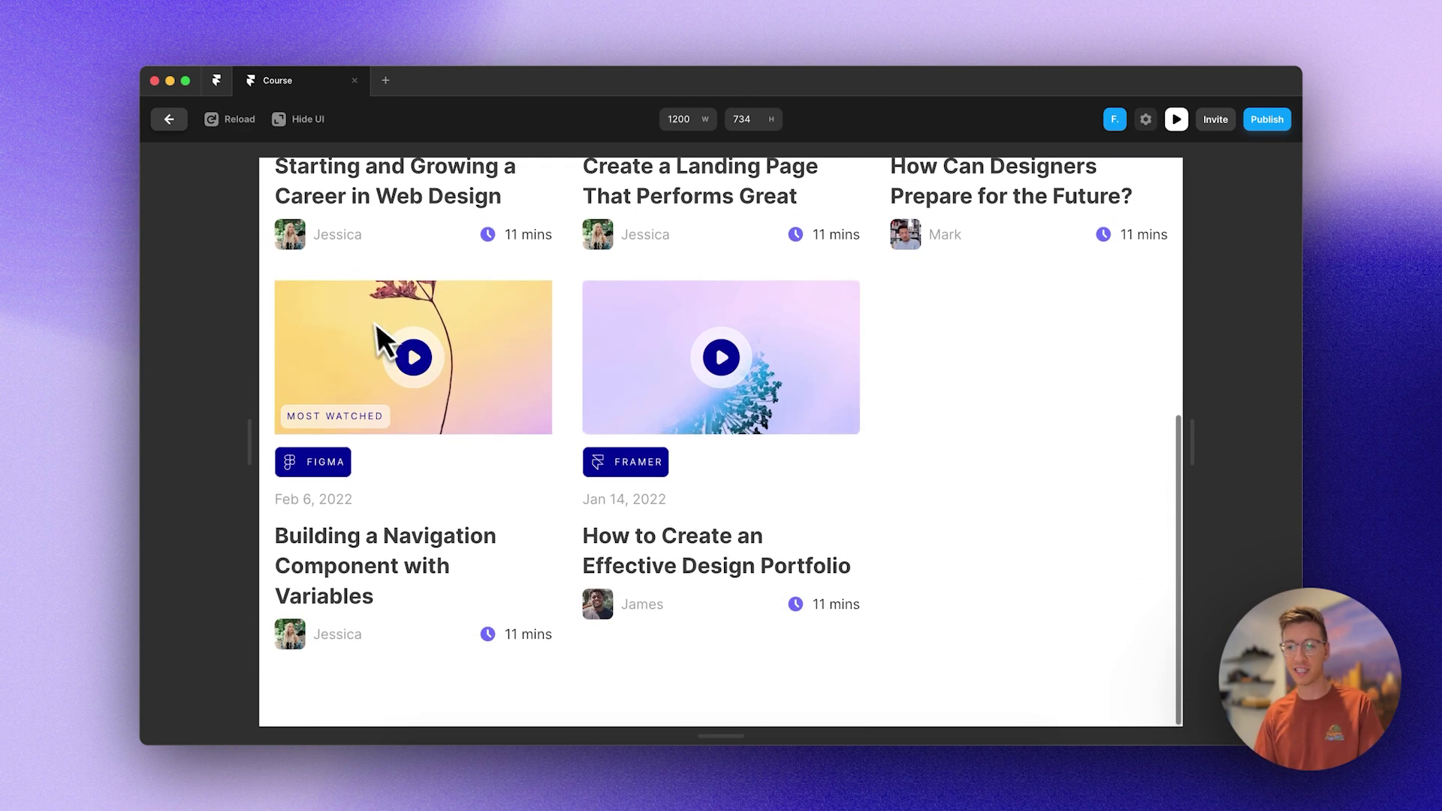
scroll(481, 405, "up", 2)
scroll(446, 346, "up", 2)
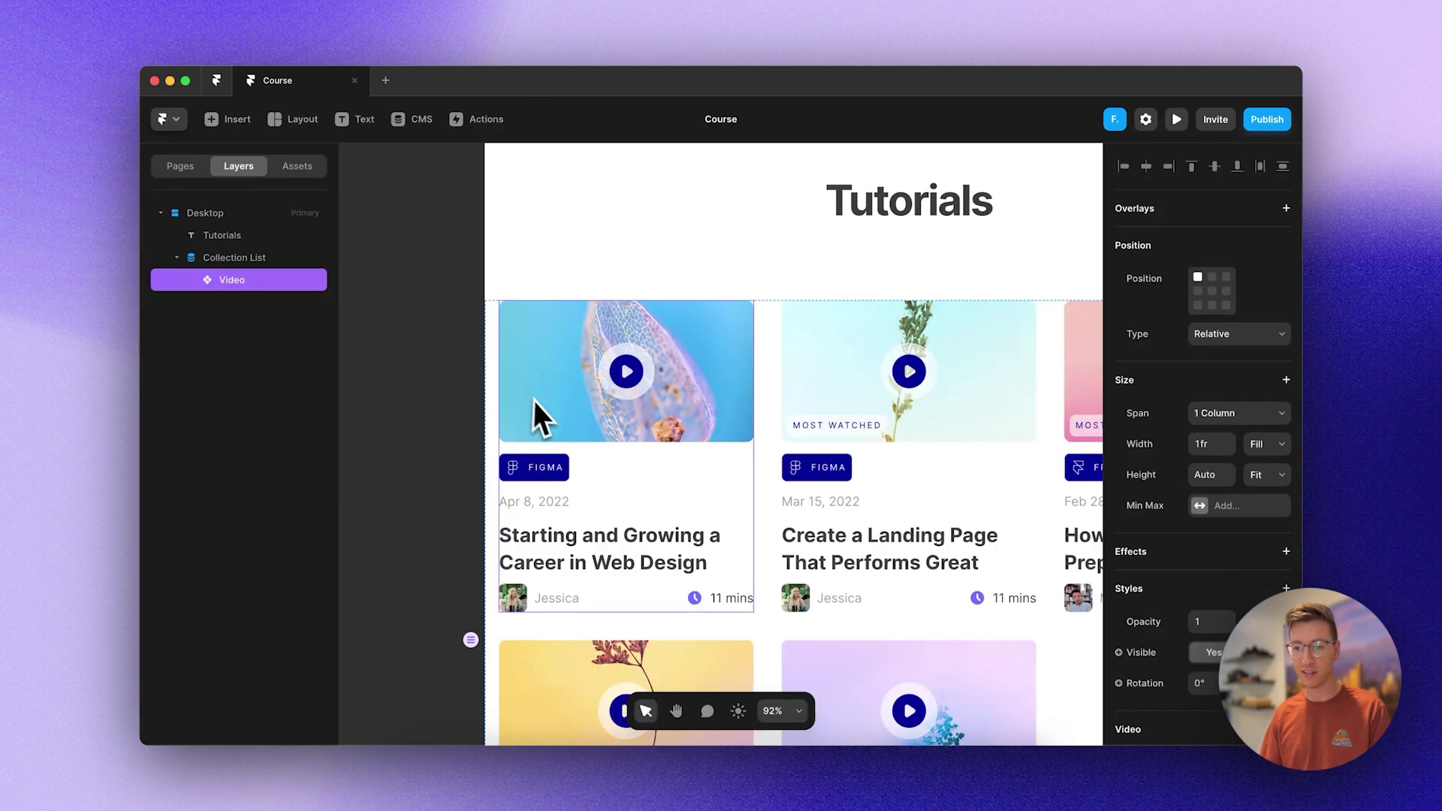
left_click(436, 419)
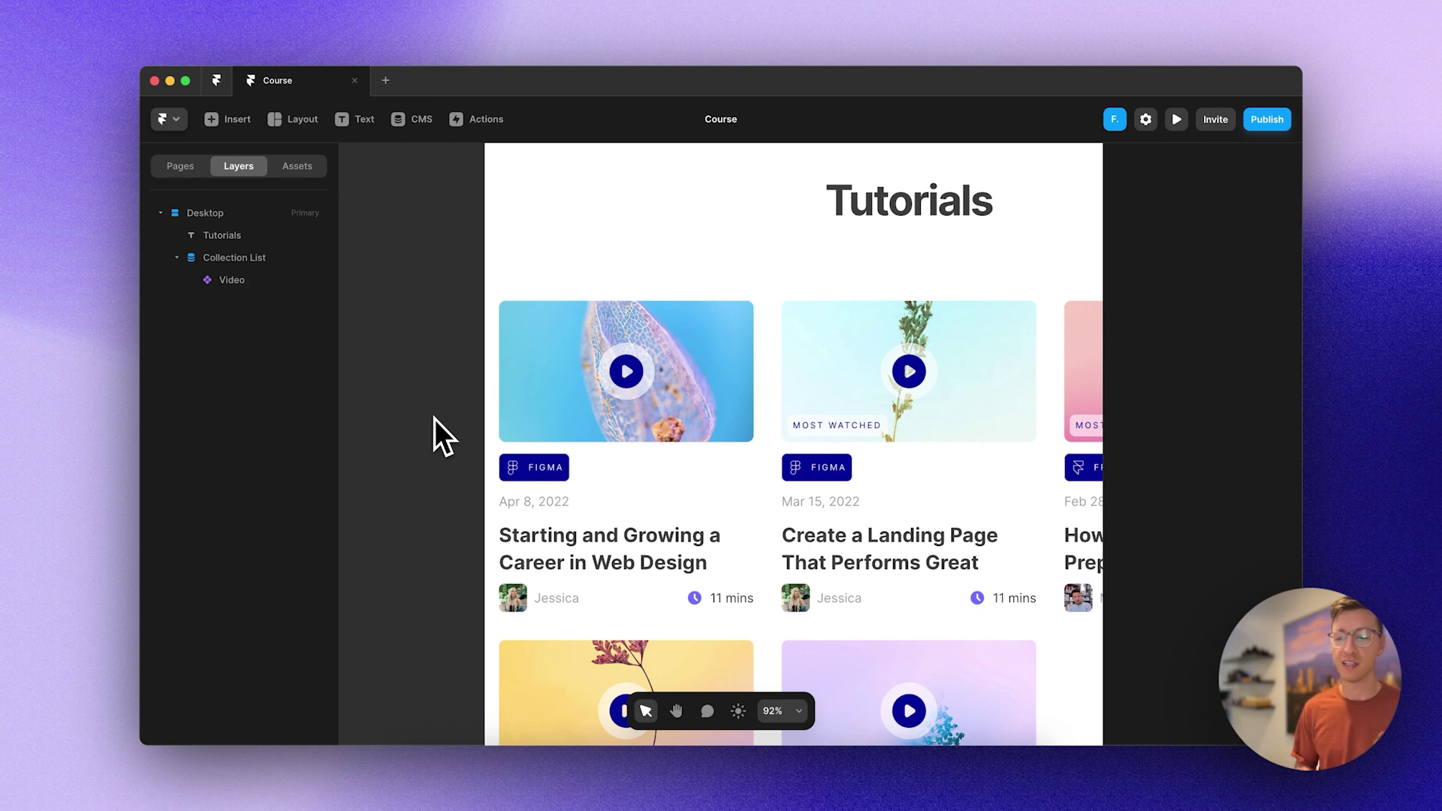